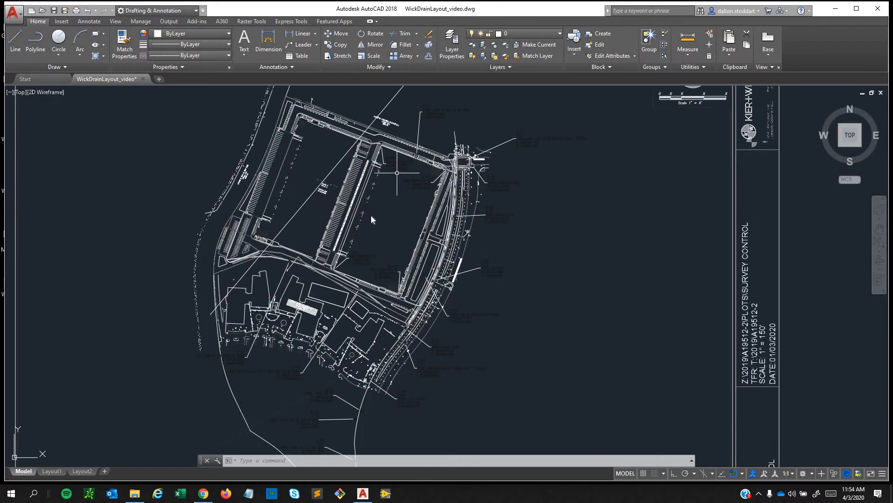
pyautogui.scroll(5, 379, 210)
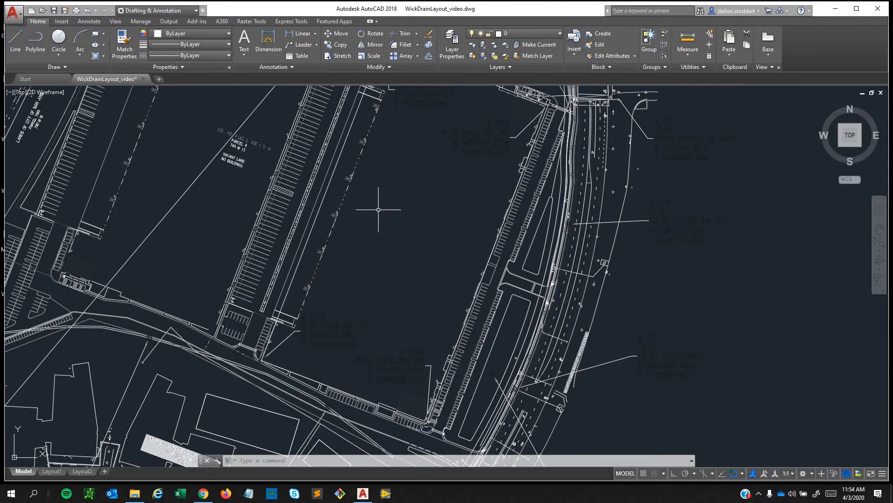
pyautogui.click(491, 257)
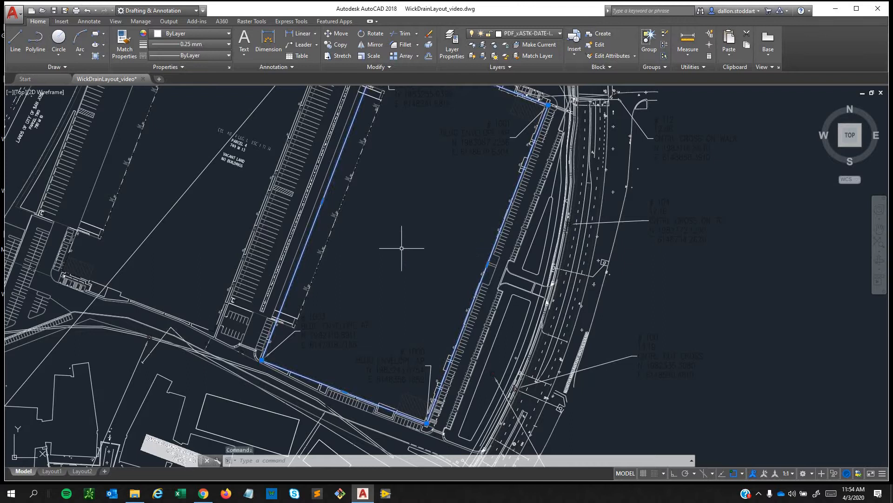
pyautogui.scroll(4, 333, 215)
pyautogui.press('Escape')
pyautogui.press('Escape')
pyautogui.click(342, 219)
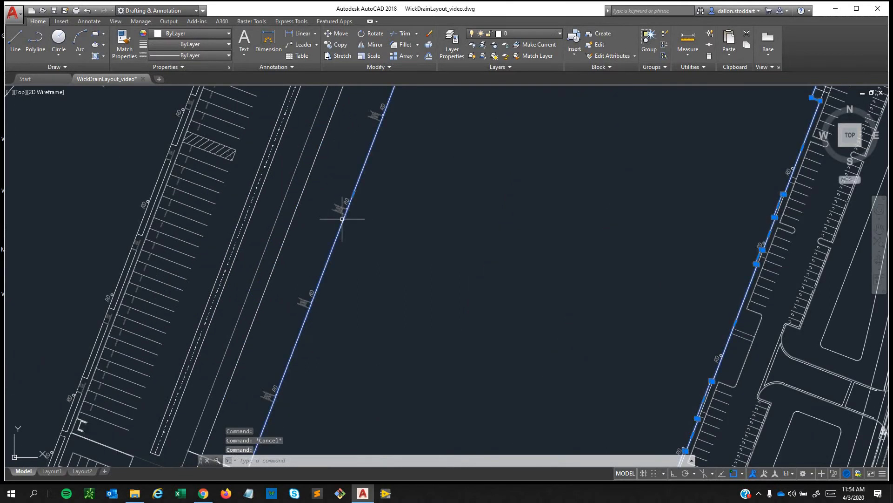
pyautogui.scroll(-6, 572, 279)
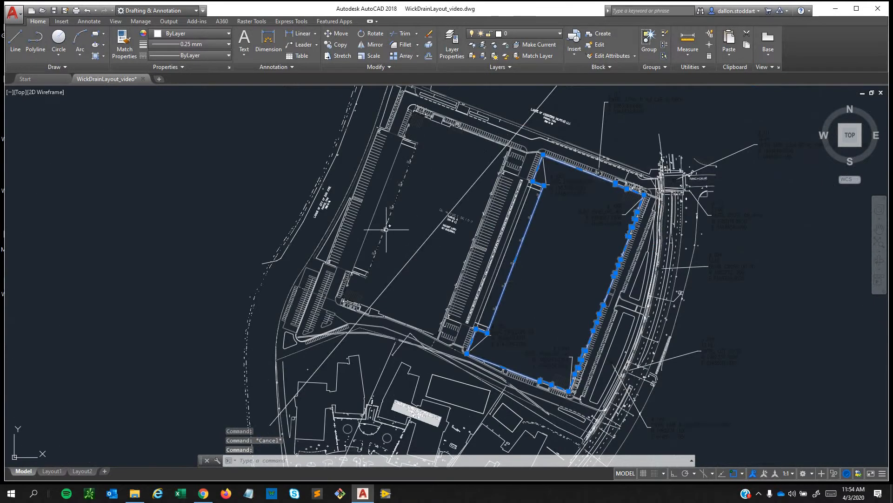
pyautogui.scroll(6, 381, 223)
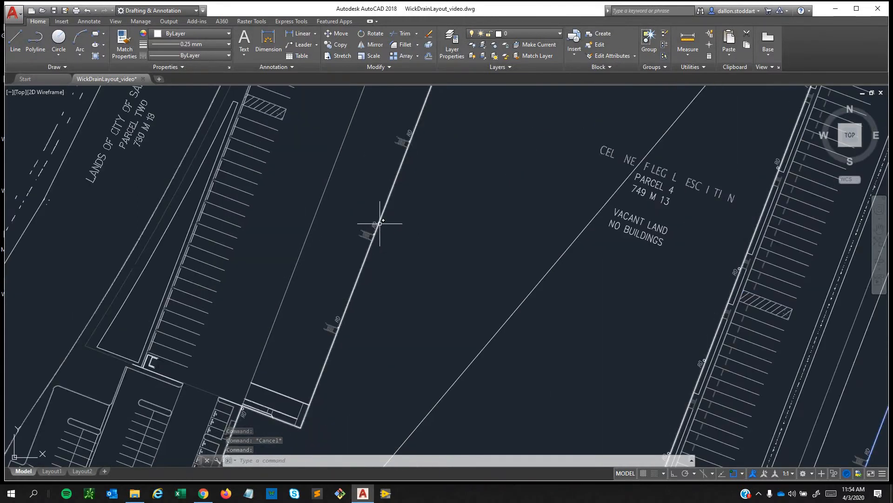
pyautogui.rightClick(380, 224)
pyautogui.press('Escape')
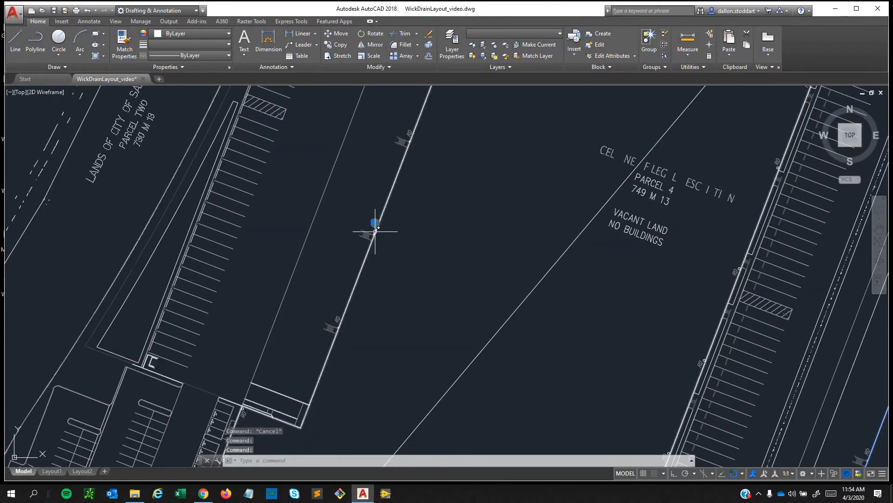
pyautogui.press('Escape')
# Assign the perimeter outlines of the west and east buildings to the WickDrain Boundary layer and clear the selection
pyautogui.scroll(5, 360, 256)
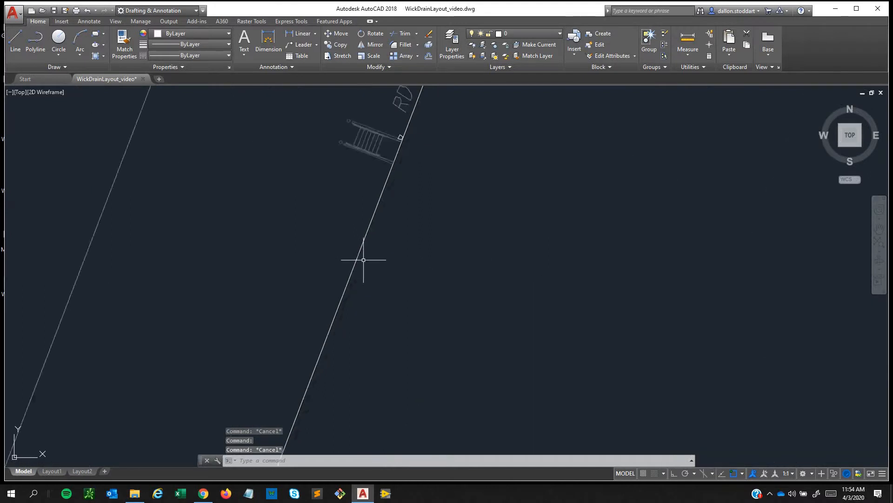
pyautogui.click(356, 249)
pyautogui.scroll(-8, 788, 317)
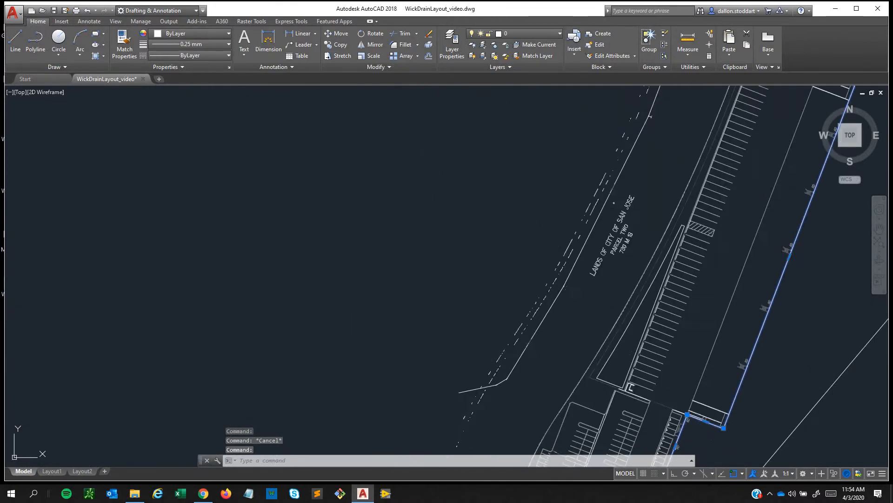
pyautogui.moveTo(787, 317); pyautogui.dragTo(397, 152, button='middle')
pyautogui.scroll(-2, 651, 267)
pyautogui.moveTo(640, 263); pyautogui.dragTo(490, 194, button='middle')
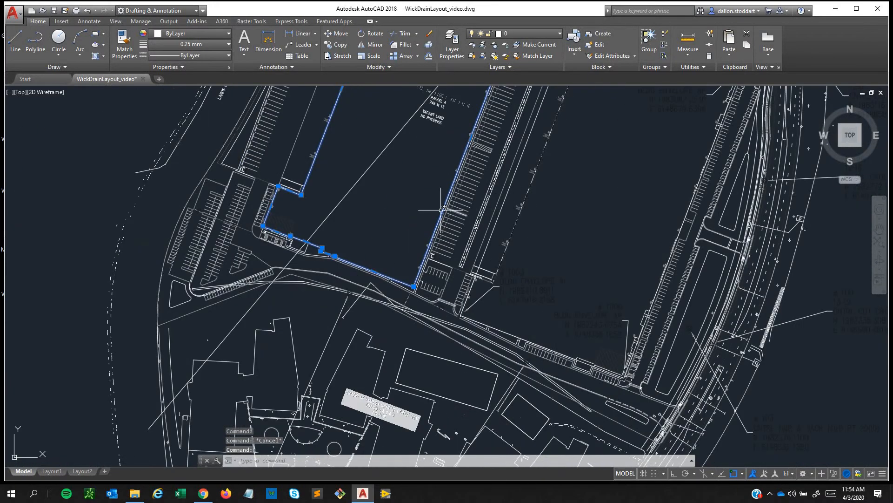
pyautogui.scroll(2, 514, 232)
pyautogui.scroll(6, 508, 233)
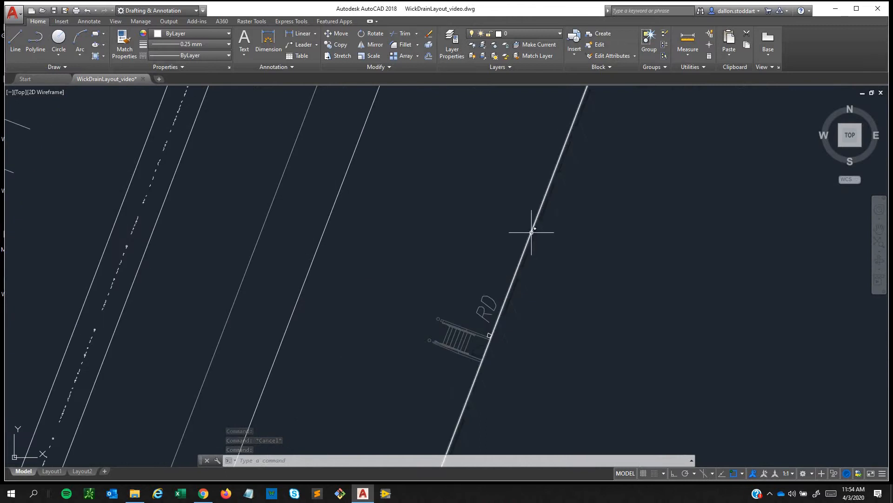
pyautogui.scroll(-6, 532, 232)
pyautogui.scroll(3, 406, 346)
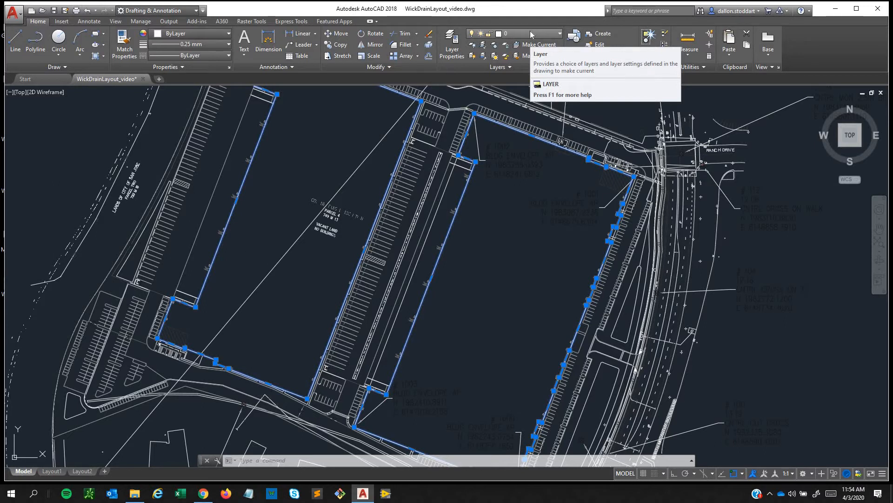
pyautogui.click(531, 33)
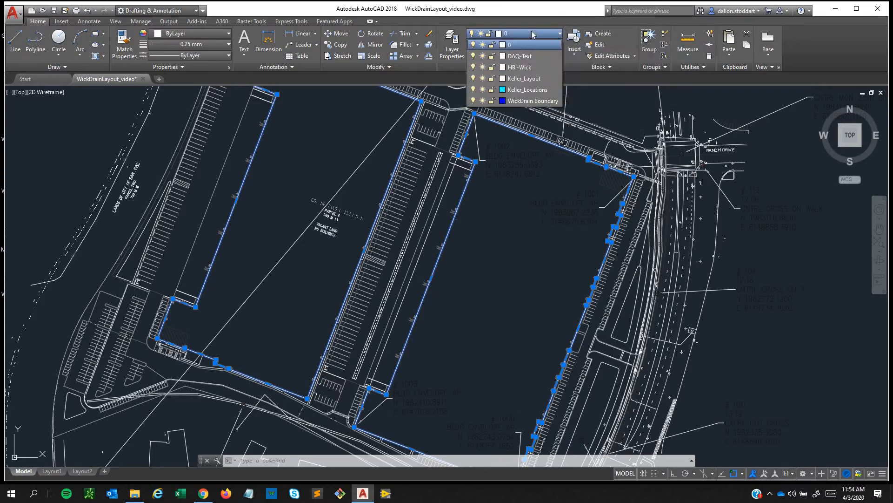
pyautogui.click(533, 100)
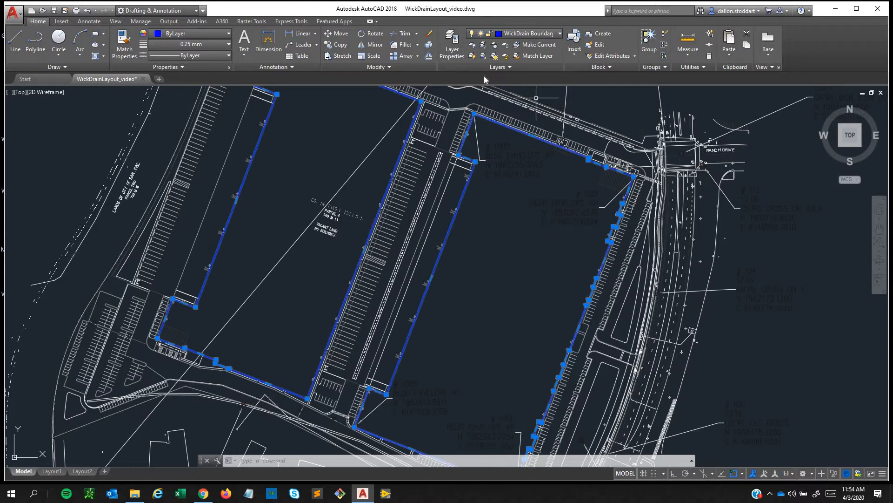
pyautogui.press('Escape')
pyautogui.press('Escape')
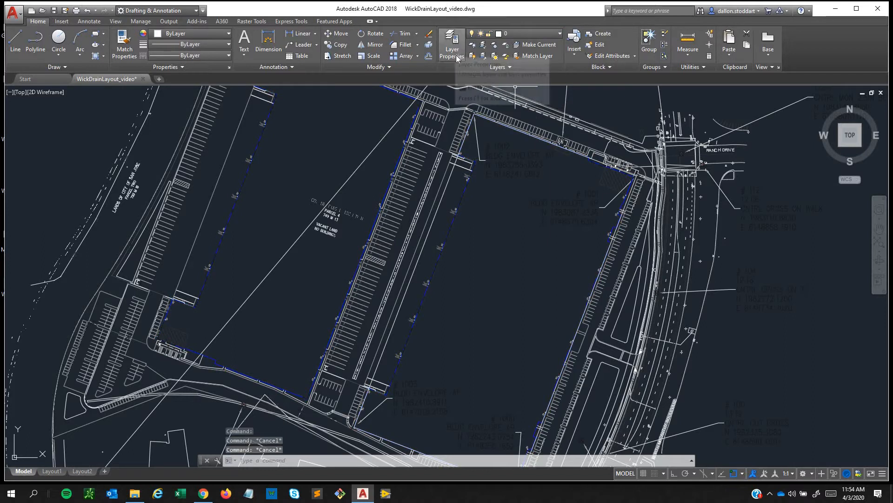
# Open the layer properties manager and review the options available for the WickDrains layer filter
pyautogui.click(452, 47)
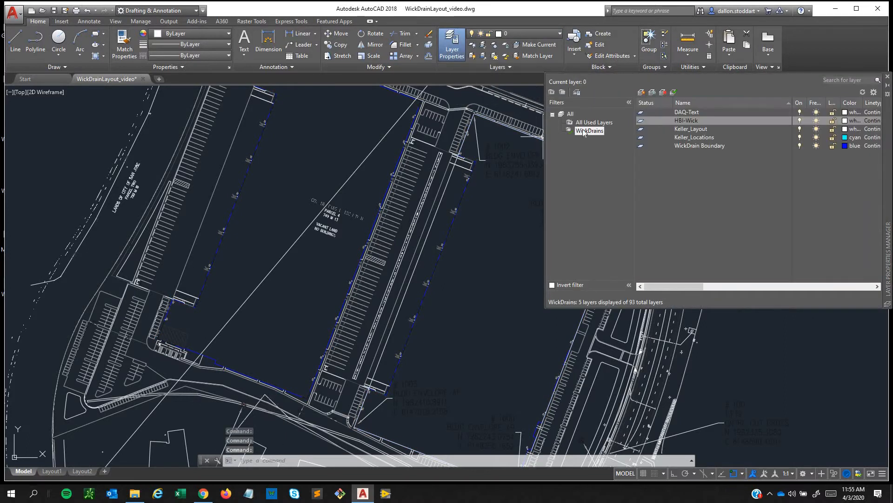
pyautogui.rightClick(584, 132)
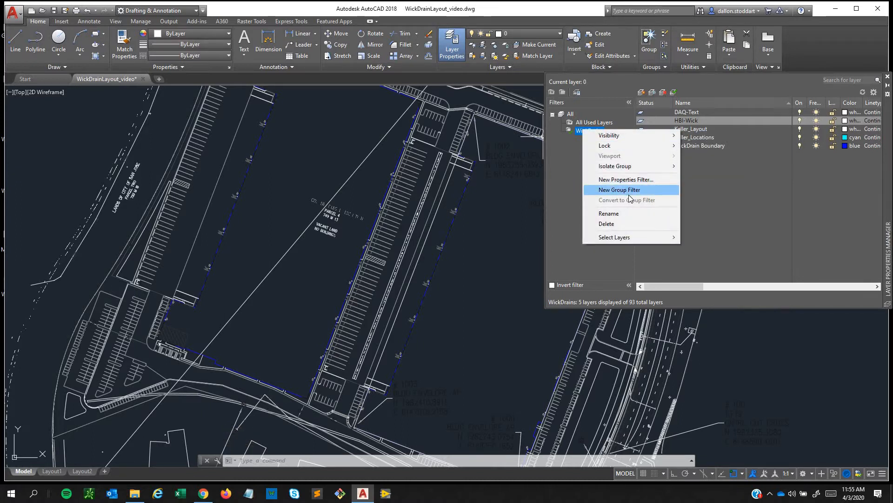
pyautogui.click(689, 146)
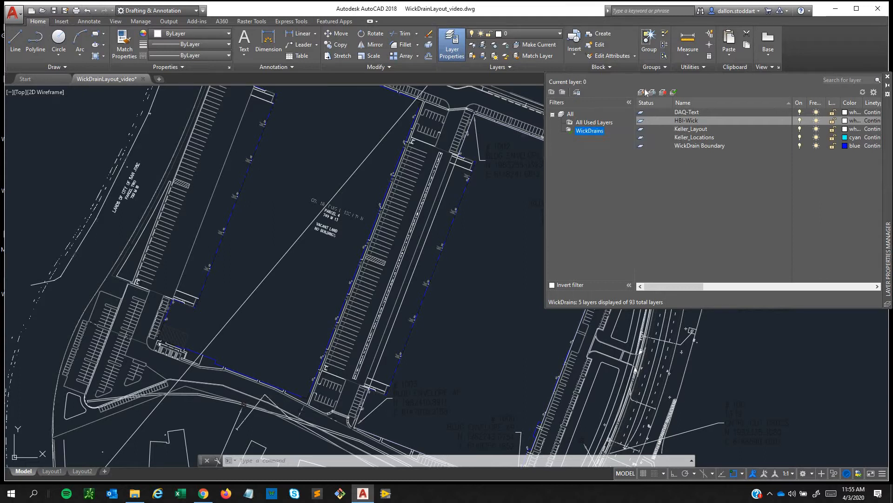
# Create a new layer within the WickDrains filter, delete it again, and close the layer properties manager
pyautogui.click(641, 92)
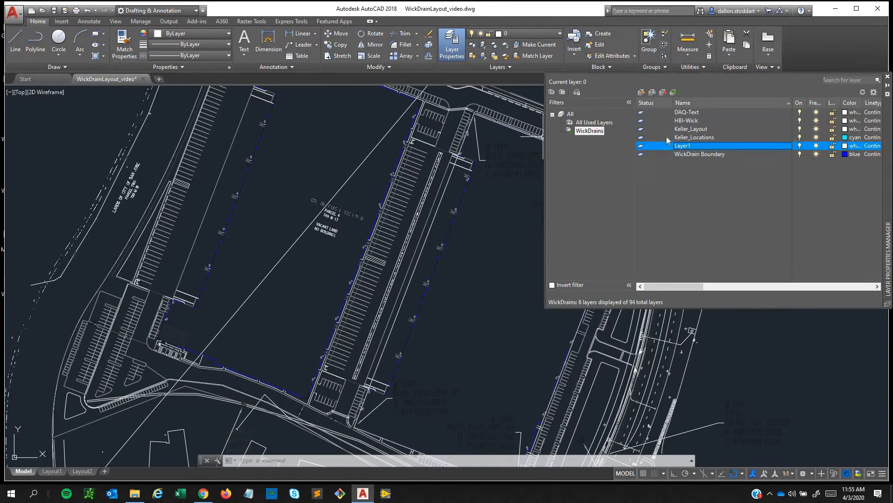
pyautogui.press('Return')
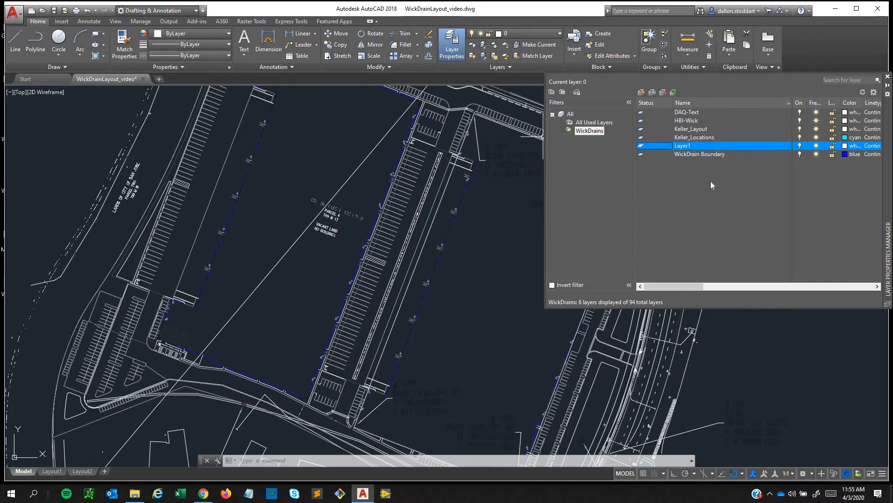
pyautogui.press('Delete')
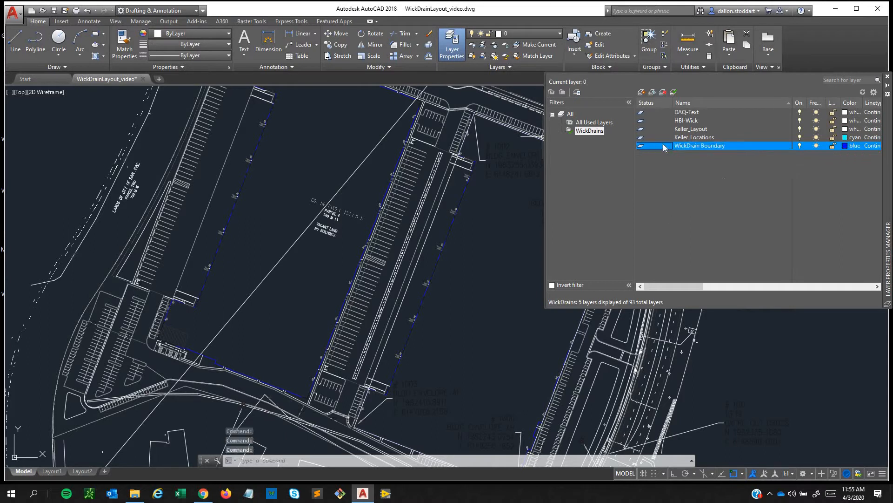
pyautogui.click(693, 138)
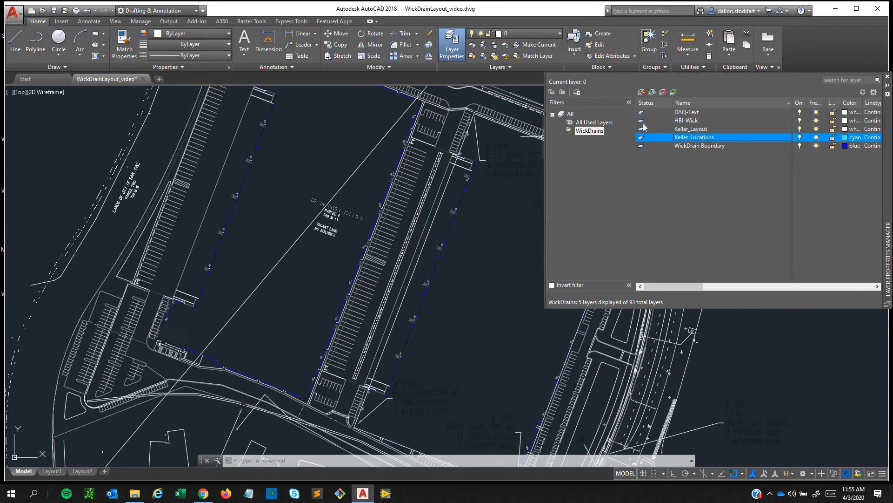
pyautogui.click(888, 77)
pyautogui.press('Escape')
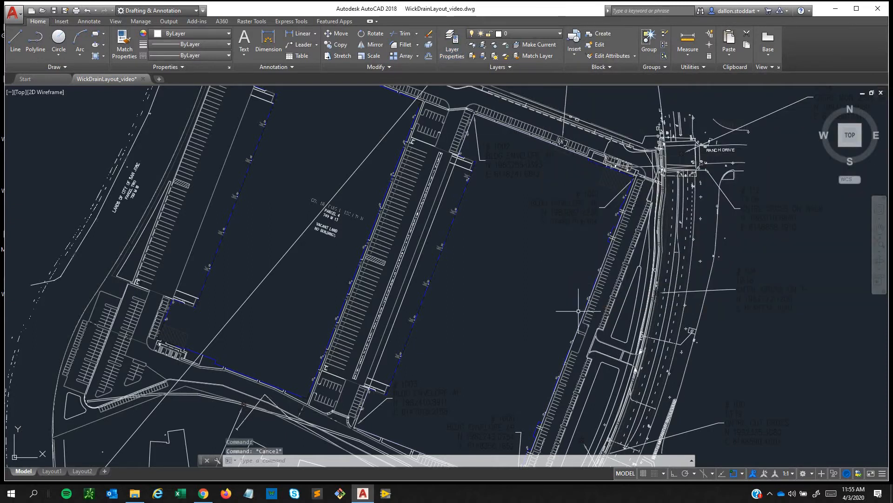
# Hide the survey point label texts, their leader, the RD text and the short edge tick at the east building's northwest corner, plus all similar objects
pyautogui.moveTo(552, 285); pyautogui.dragTo(535, 262, button='middle')
pyautogui.moveTo(515, 223); pyautogui.dragTo(519, 258, button='middle')
pyautogui.click(545, 280)
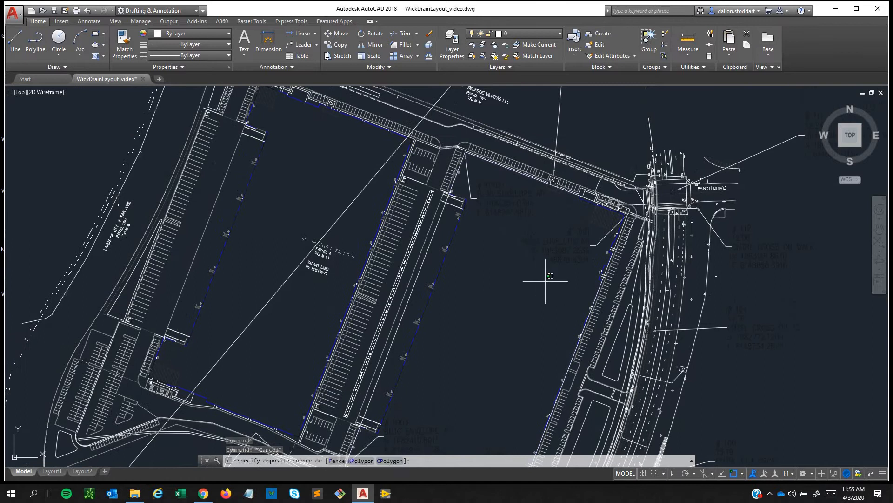
pyautogui.click(484, 191)
pyautogui.click(483, 173)
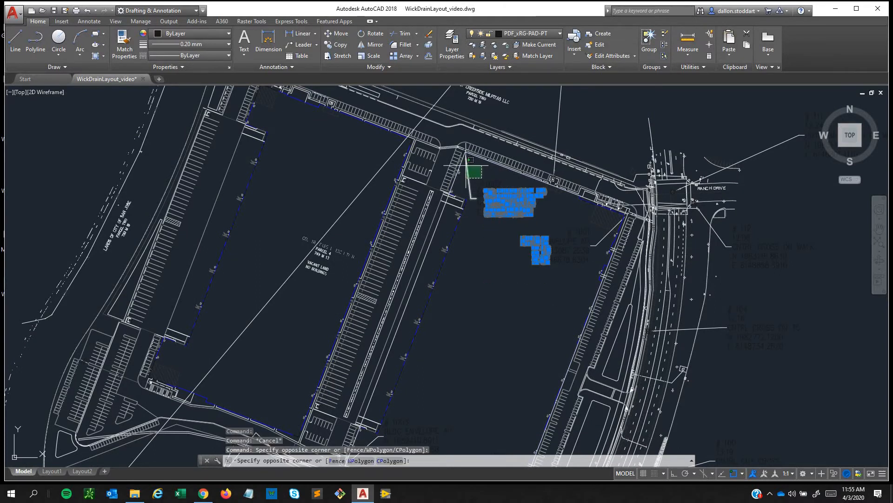
pyautogui.click(466, 156)
pyautogui.scroll(5, 452, 174)
pyautogui.click(444, 190)
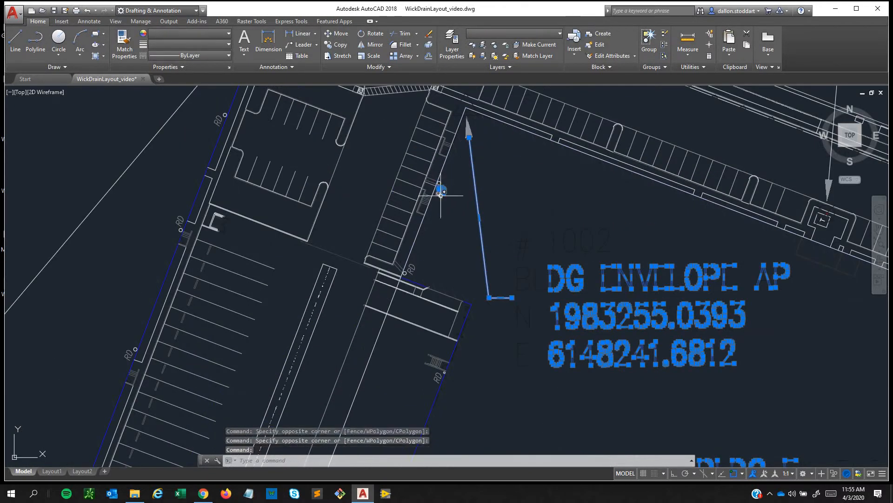
pyautogui.click(448, 169)
pyautogui.rightClick(498, 170)
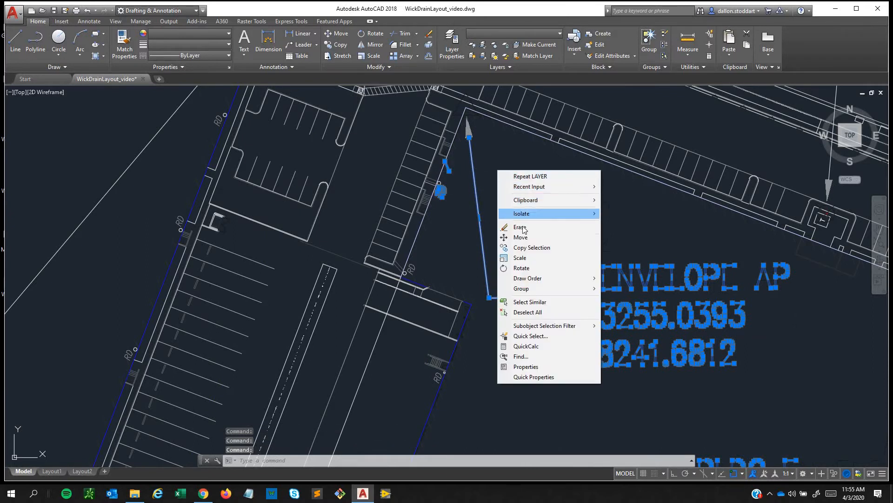
pyautogui.click(532, 303)
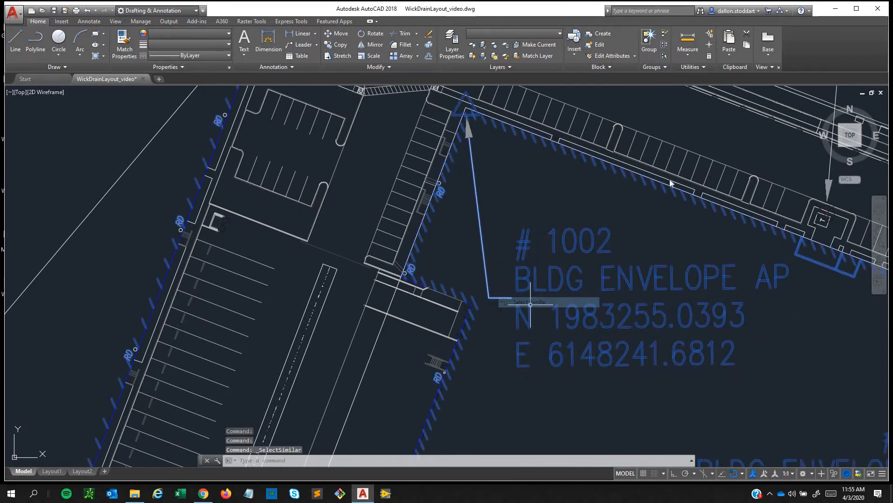
pyautogui.rightClick(619, 118)
pyautogui.moveTo(661, 161)
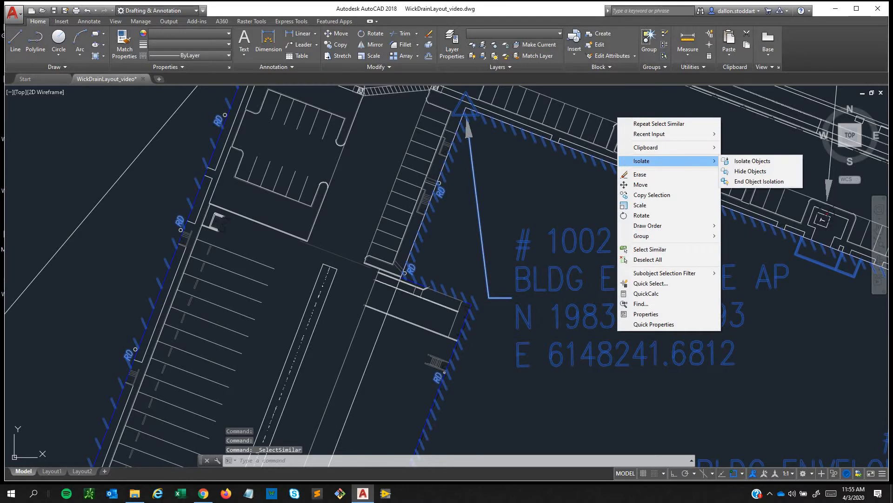
pyautogui.click(744, 171)
# Hide the circle marker, long envelope line, and extra wall, ramp and door linework around the notch near the east building's northwest corner
pyautogui.scroll(-2, 732, 367)
pyautogui.scroll(4, 553, 252)
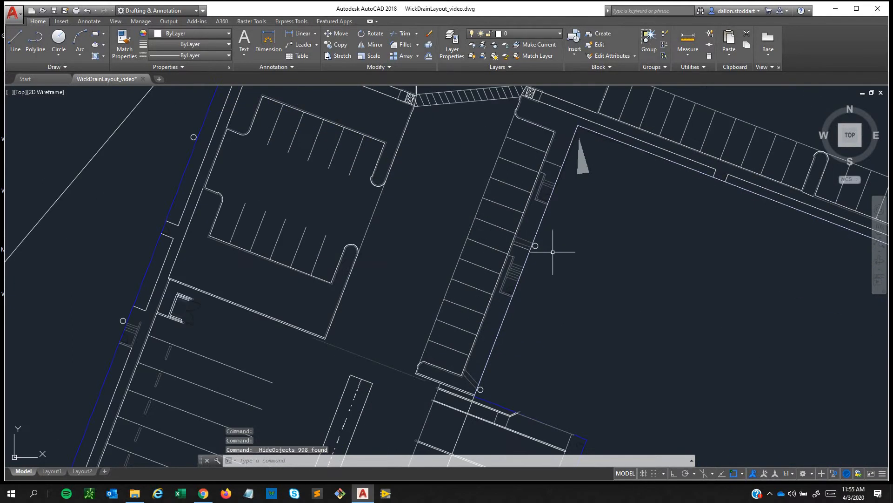
pyautogui.click(534, 244)
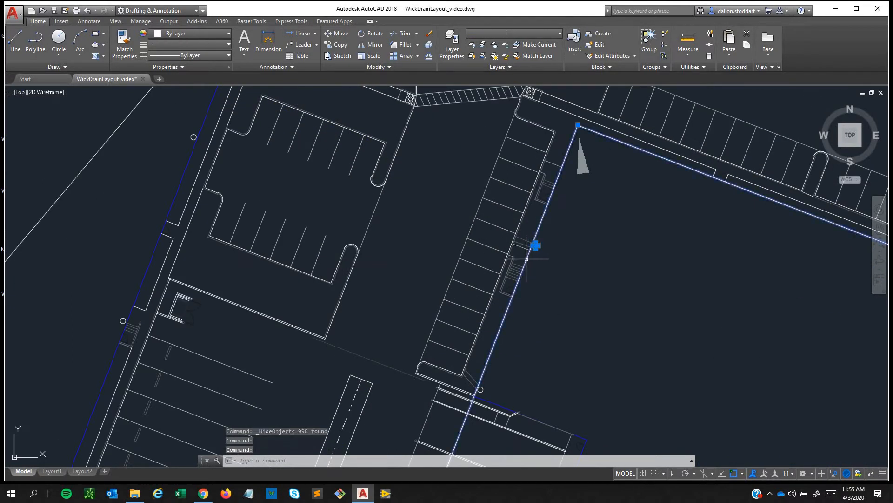
pyautogui.moveTo(542, 350)
pyautogui.mouseDown(button='middle')
pyautogui.moveTo(540, 271)
pyautogui.moveTo(554, 212)
pyautogui.mouseUp(button='middle')
pyautogui.click(535, 318)
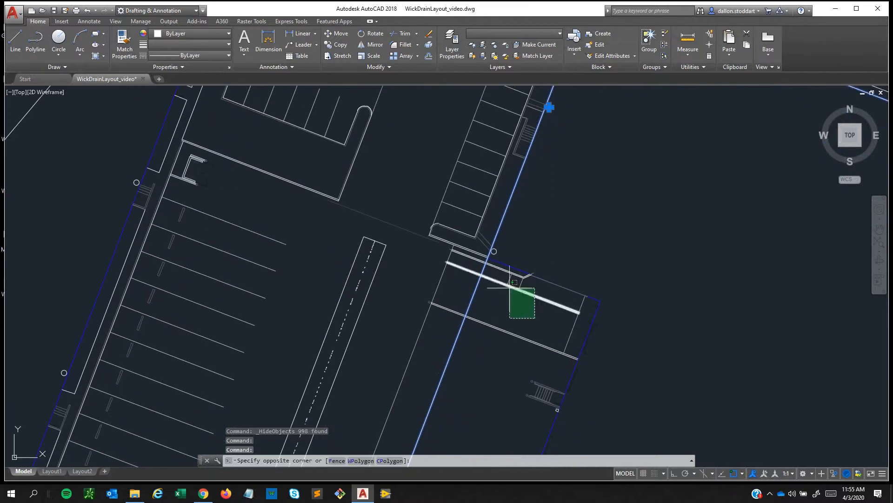
pyautogui.click(509, 272)
pyautogui.click(530, 375)
pyautogui.click(500, 325)
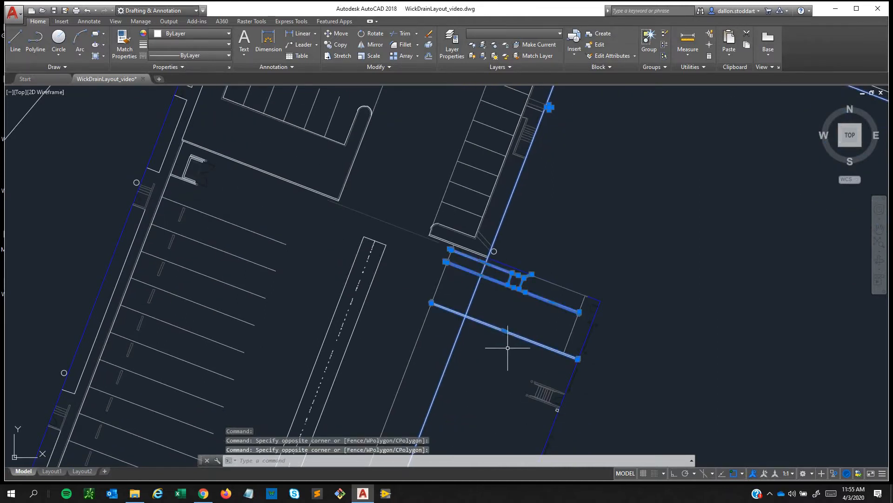
pyautogui.scroll(4, 611, 335)
pyautogui.click(574, 311)
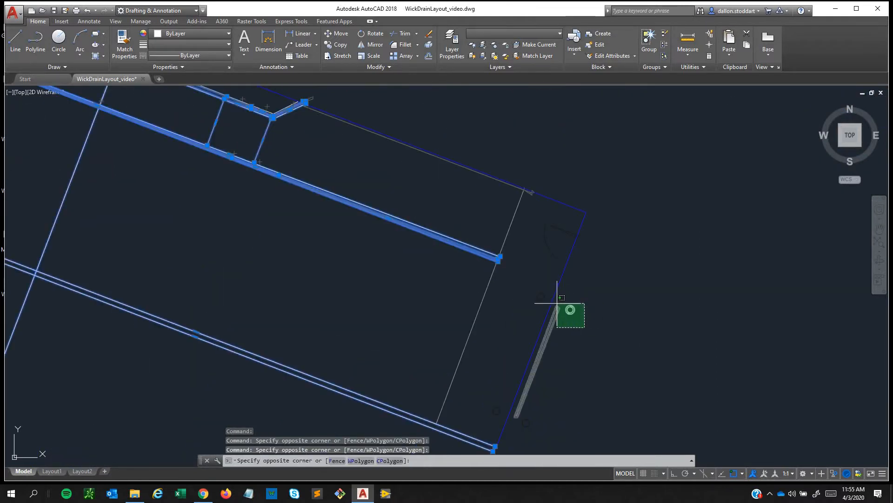
pyautogui.click(560, 262)
pyautogui.click(525, 226)
pyautogui.click(496, 195)
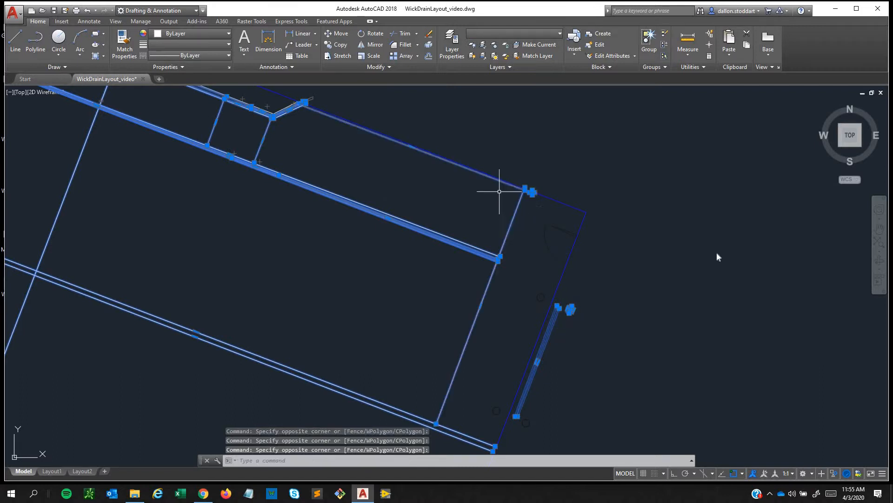
pyautogui.rightClick(717, 256)
pyautogui.moveTo(720, 257)
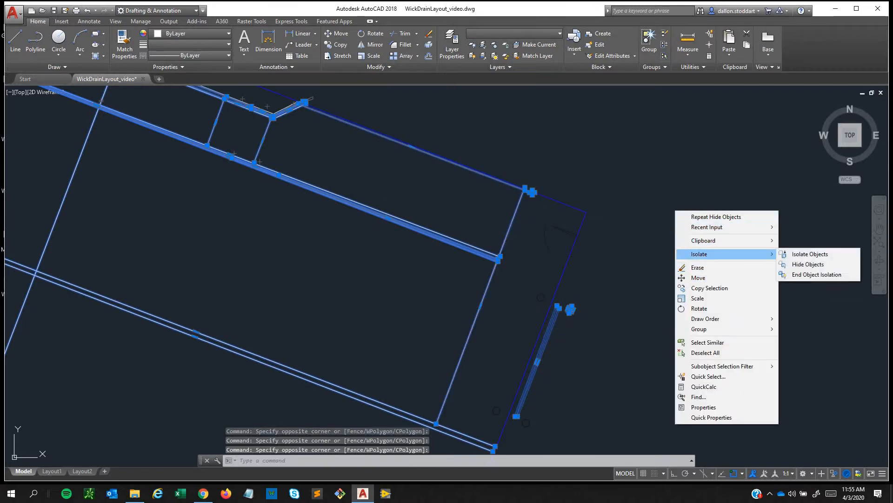
pyautogui.click(809, 264)
# Hide the small circle on the east building's southeast edge together with all similar circles, and save the drawing
pyautogui.scroll(-5, 648, 299)
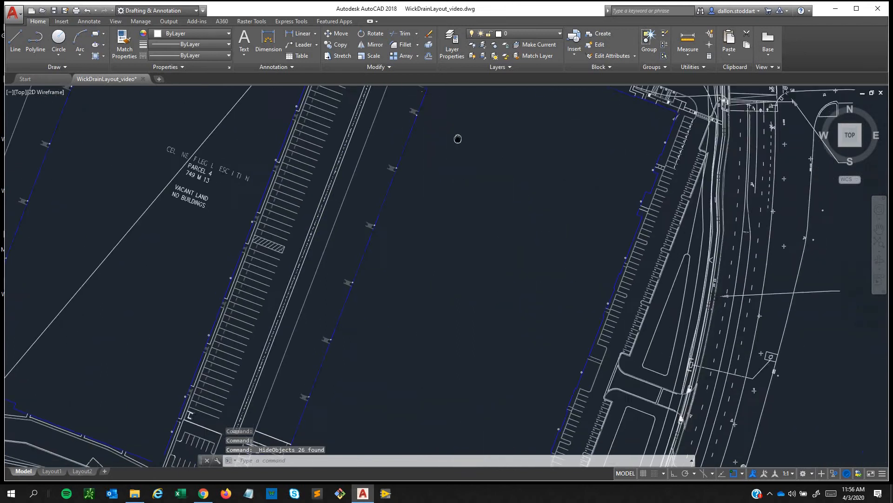
pyautogui.scroll(6, 559, 221)
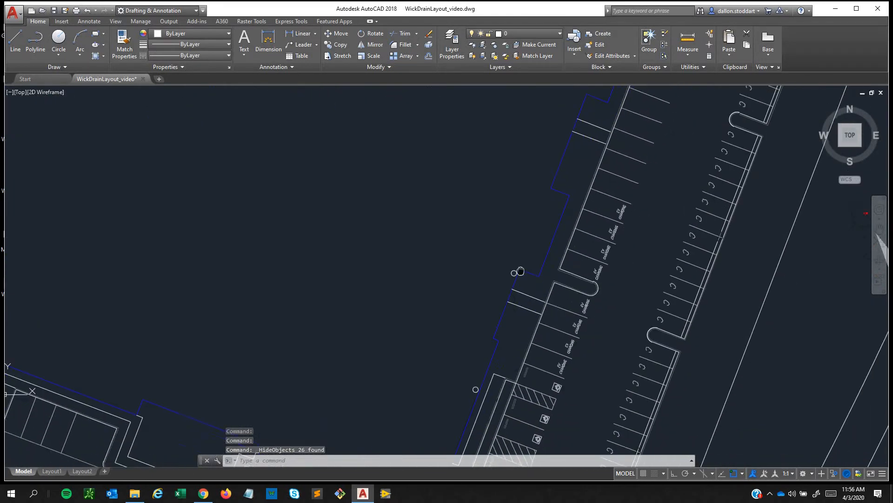
pyautogui.click(517, 271)
pyautogui.rightClick(500, 252)
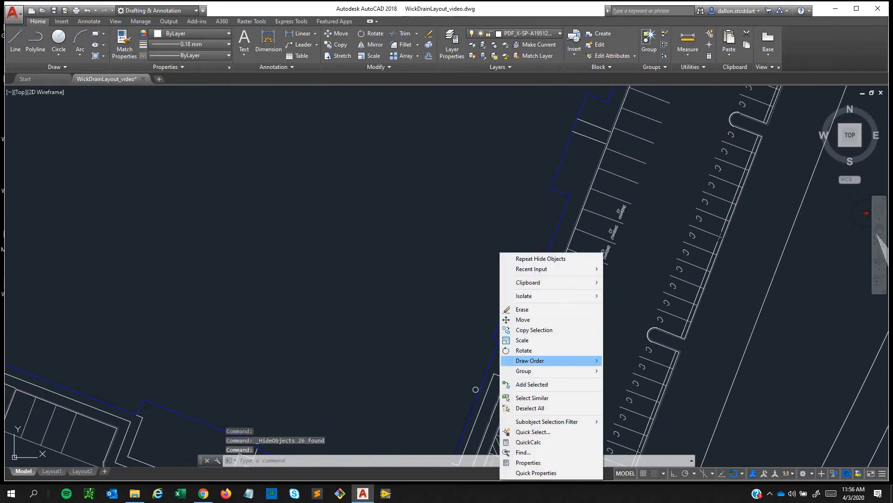
pyautogui.click(532, 398)
pyautogui.rightClick(517, 235)
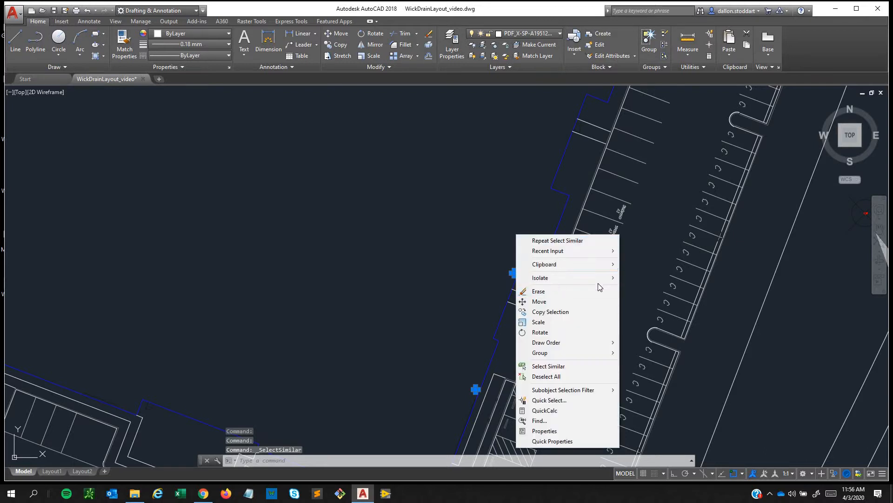
pyautogui.moveTo(600, 278)
pyautogui.click(644, 287)
pyautogui.scroll(-4, 637, 289)
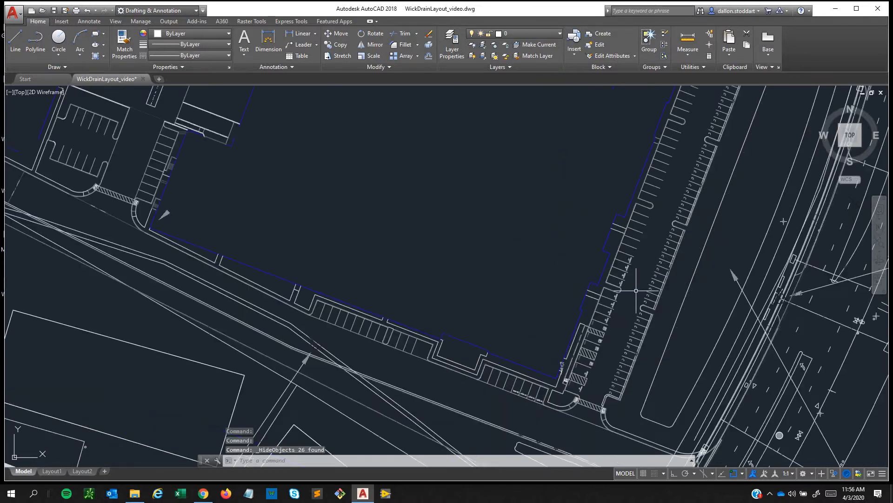
pyautogui.moveTo(619, 303); pyautogui.dragTo(585, 333, button='middle')
pyautogui.press('Escape')
pyautogui.moveTo(529, 235); pyautogui.dragTo(470, 247, button='middle')
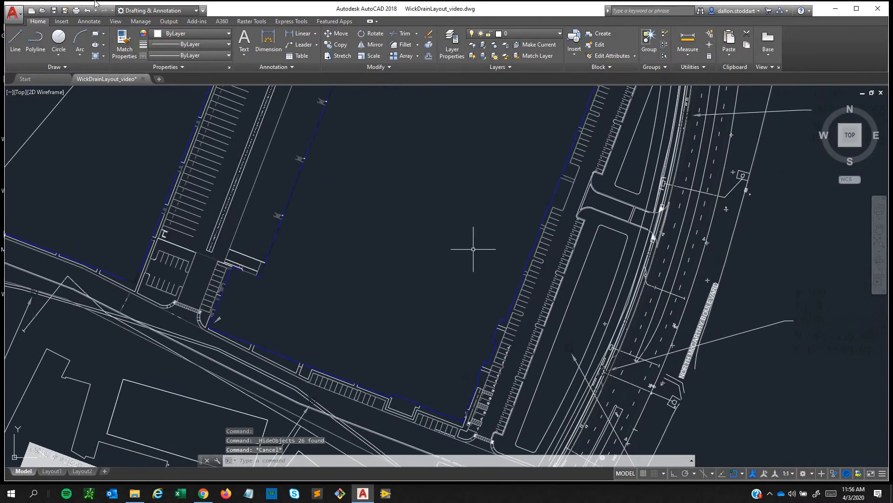
pyautogui.click(55, 10)
# Copy the east building's WickDrain Boundary outline from its southeast corner to the empty space east of the title block
pyautogui.scroll(-2, 650, 329)
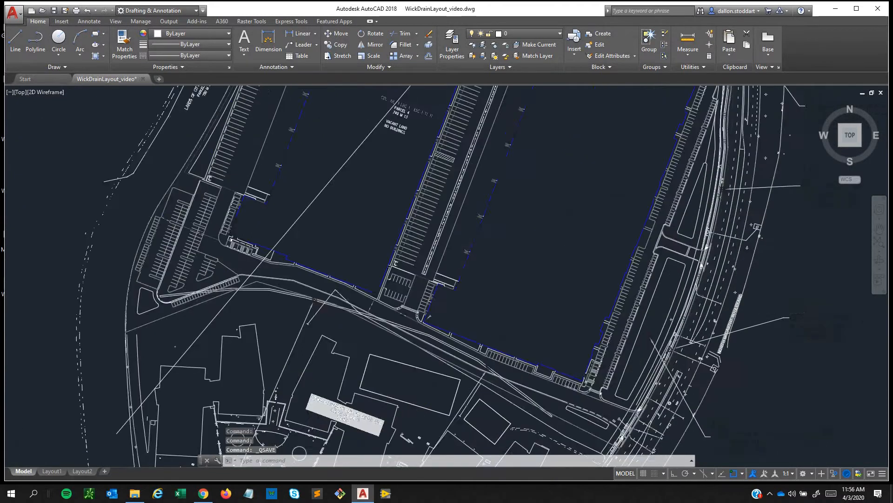
pyautogui.moveTo(650, 329); pyautogui.dragTo(287, 263, button='middle')
pyautogui.scroll(-3, 354, 221)
pyautogui.moveTo(419, 239); pyautogui.dragTo(348, 247, button='middle')
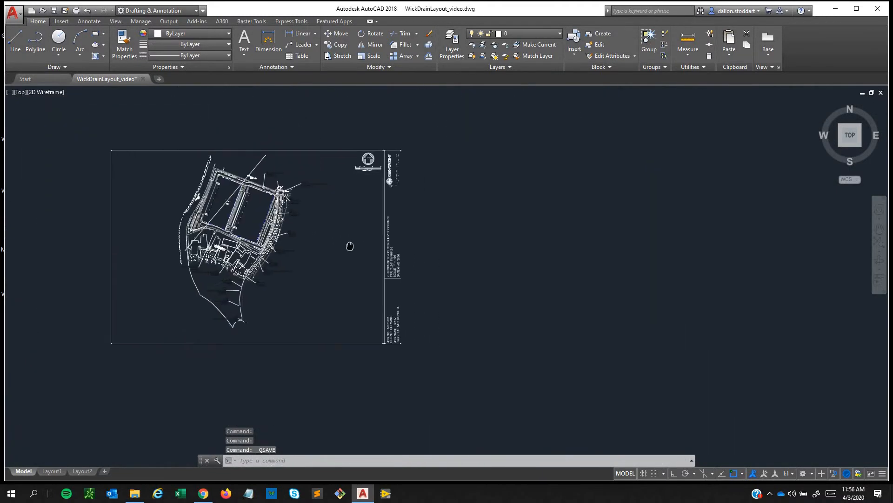
pyautogui.scroll(10, 239, 235)
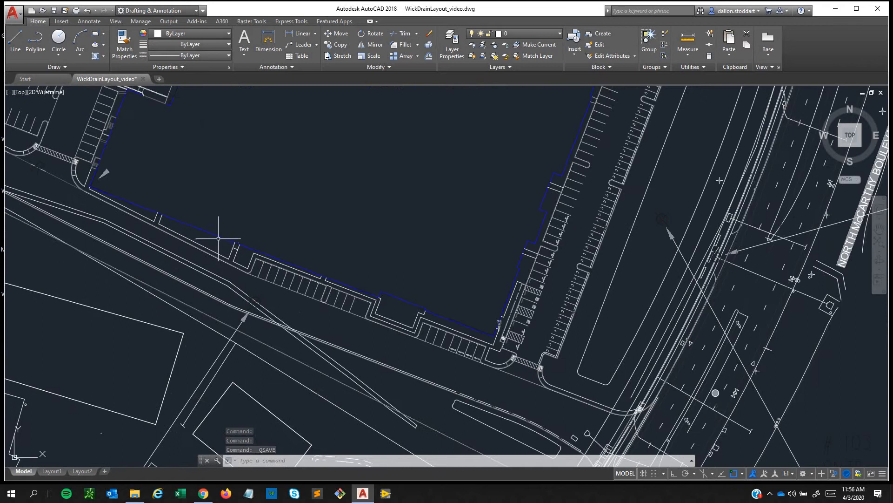
pyautogui.click(219, 237)
pyautogui.write('copy')
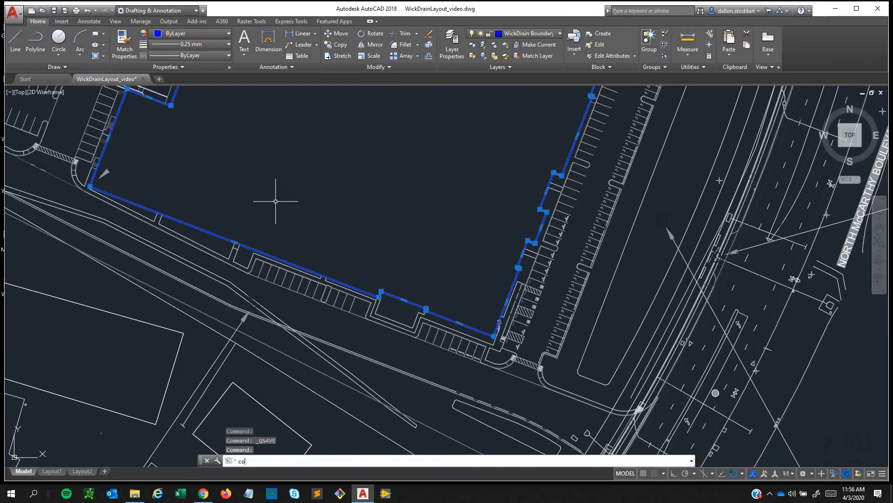
pyautogui.press('Return')
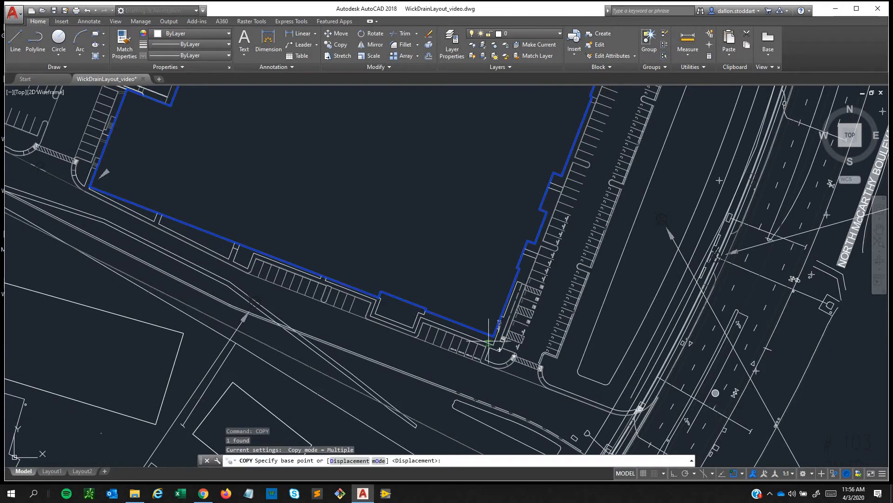
pyautogui.click(493, 335)
pyautogui.scroll(-10, 842, 375)
pyautogui.moveTo(844, 377); pyautogui.dragTo(306, 308, button='middle')
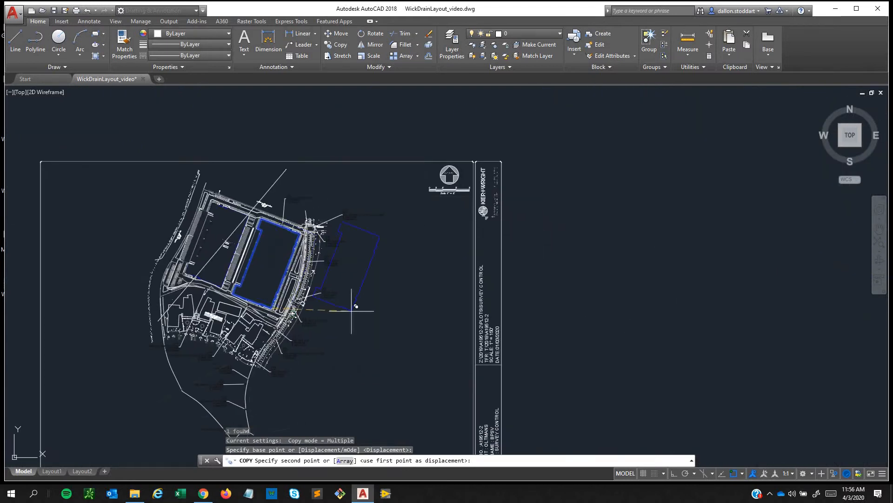
pyautogui.click(725, 346)
pyautogui.press('Escape')
pyautogui.scroll(2, 758, 349)
pyautogui.moveTo(758, 349); pyautogui.dragTo(370, 314, button='middle')
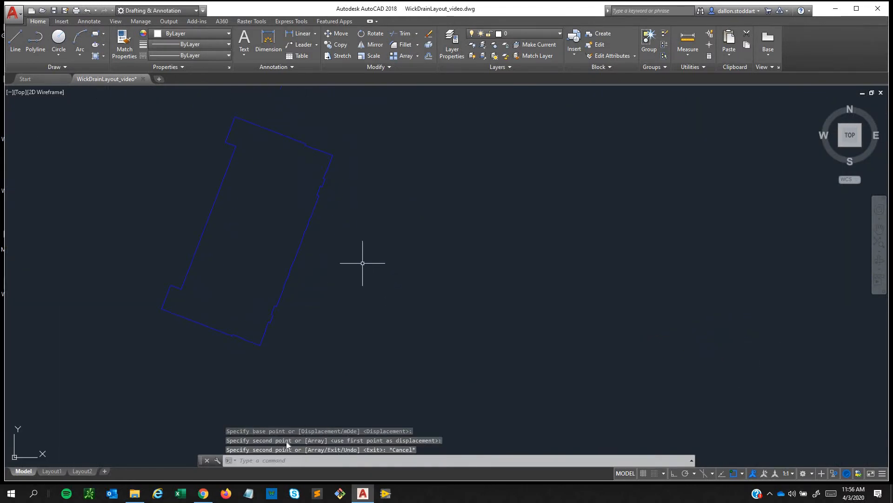
pyautogui.moveTo(454, 277); pyautogui.dragTo(379, 282, button='middle')
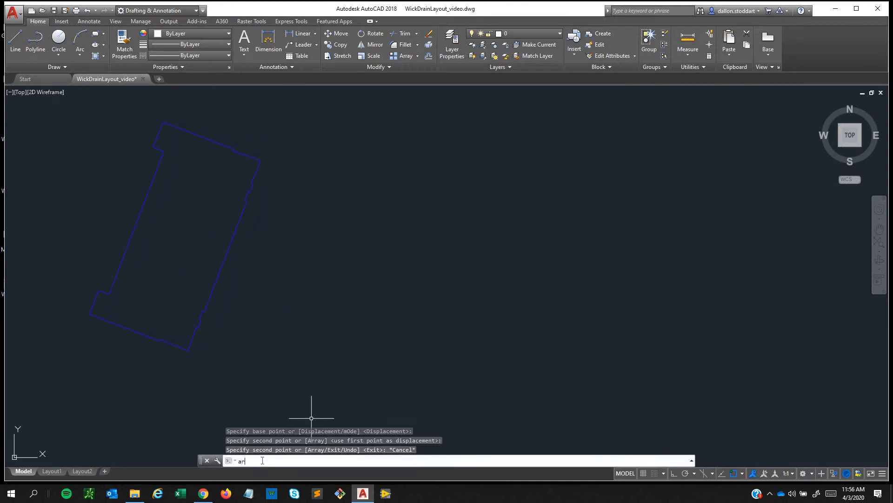
pyautogui.press('Down')
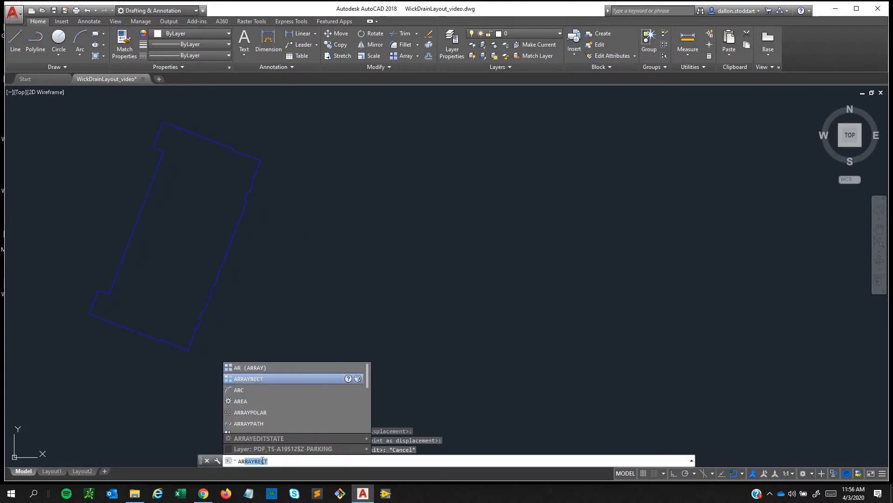
pyautogui.press('Up')
pyautogui.press('Return')
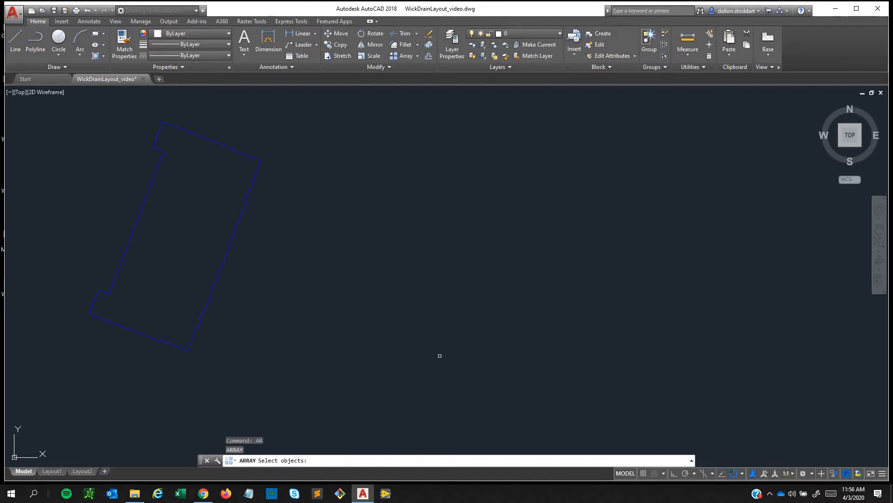
pyautogui.press('Escape')
# Copy the red control point block on the road south of the east building to the empty space east of the copied outline
pyautogui.scroll(-8, 134, 361)
pyautogui.moveTo(136, 359); pyautogui.dragTo(389, 250, button='middle')
pyautogui.scroll(8, 224, 242)
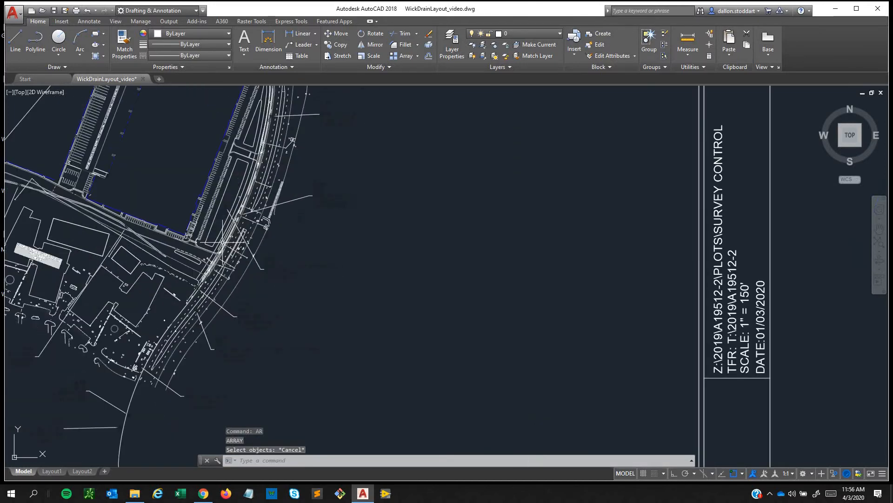
pyautogui.scroll(5, 200, 284)
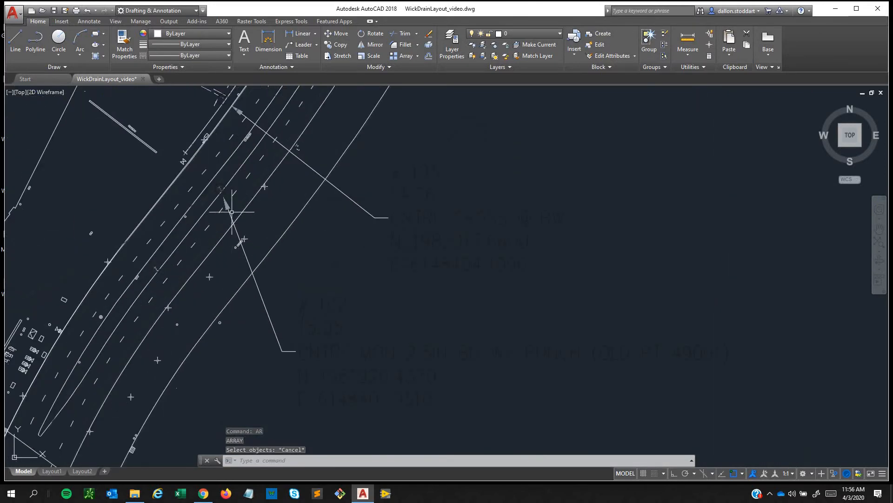
pyautogui.scroll(6, 200, 191)
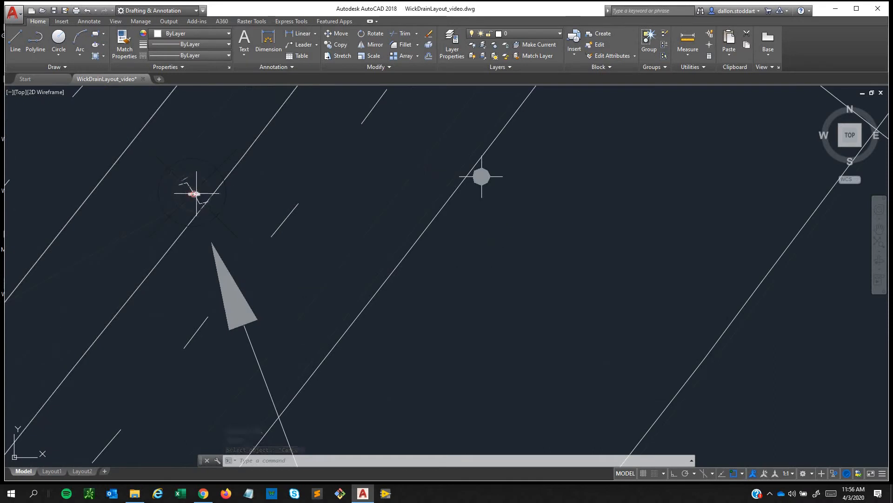
pyautogui.click(194, 193)
pyautogui.write('copy')
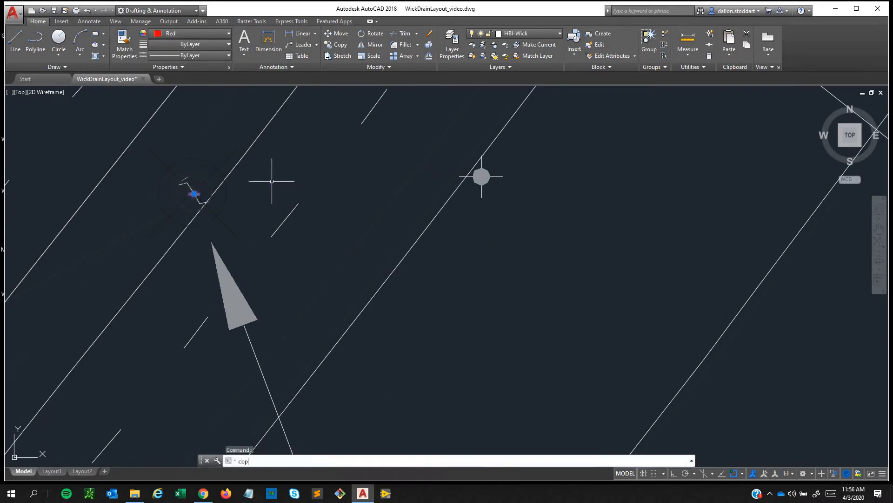
pyautogui.press('Return')
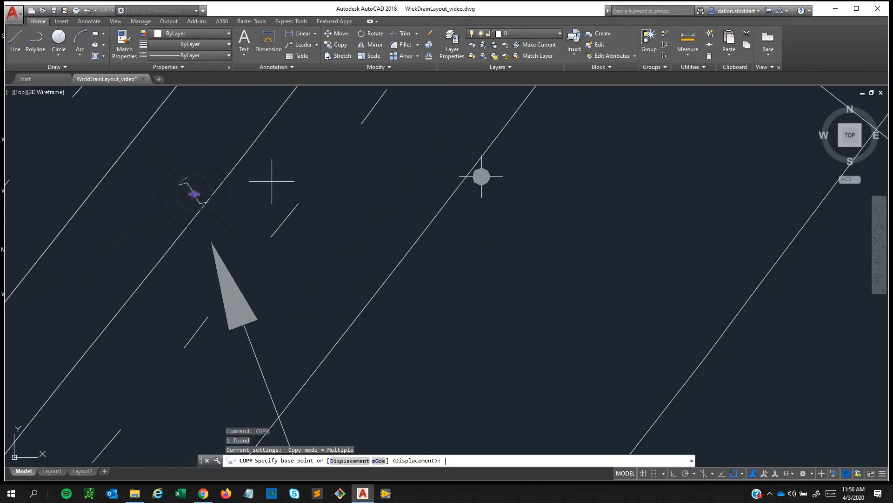
pyautogui.click(193, 193)
pyautogui.scroll(-8, 618, 229)
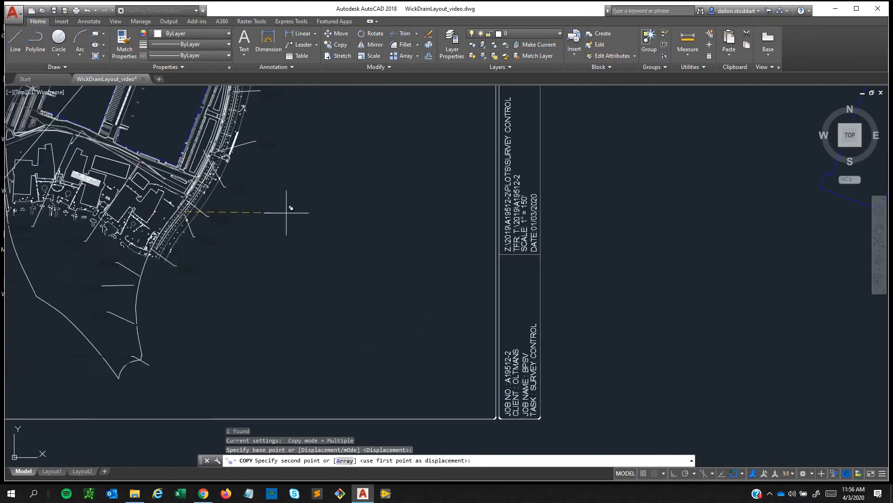
pyautogui.scroll(-2, 287, 213)
pyautogui.moveTo(417, 206); pyautogui.dragTo(215, 225, button='middle')
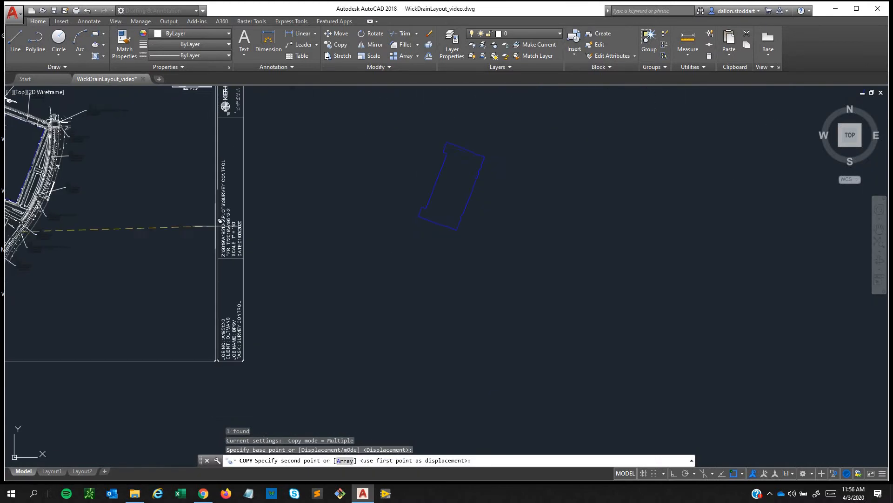
pyautogui.click(555, 231)
pyautogui.press('Escape')
# Set the point number attribute of the copied CP #102 block to xxx
pyautogui.scroll(5, 548, 221)
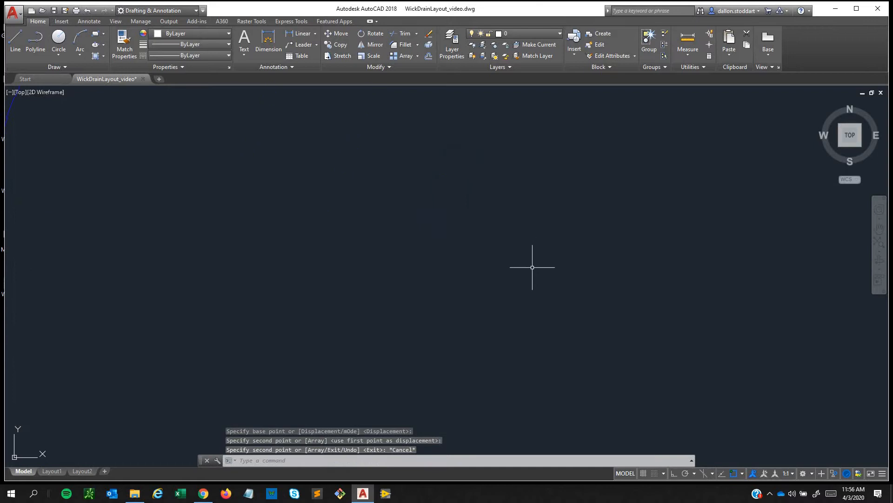
pyautogui.scroll(6, 439, 265)
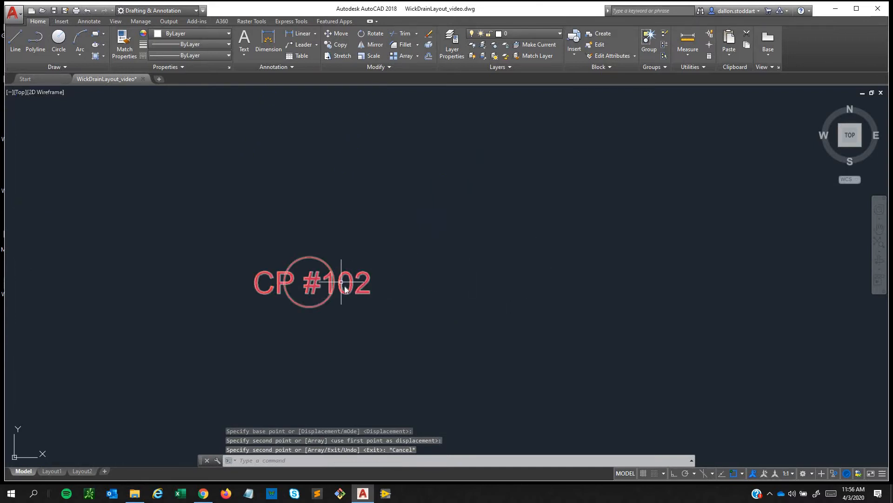
pyautogui.doubleClick(384, 352)
pyautogui.write('xxx')
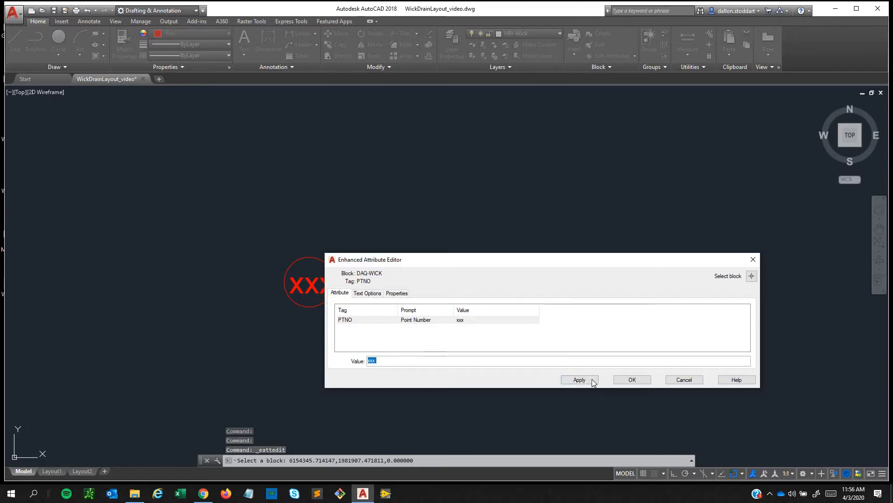
pyautogui.click(632, 379)
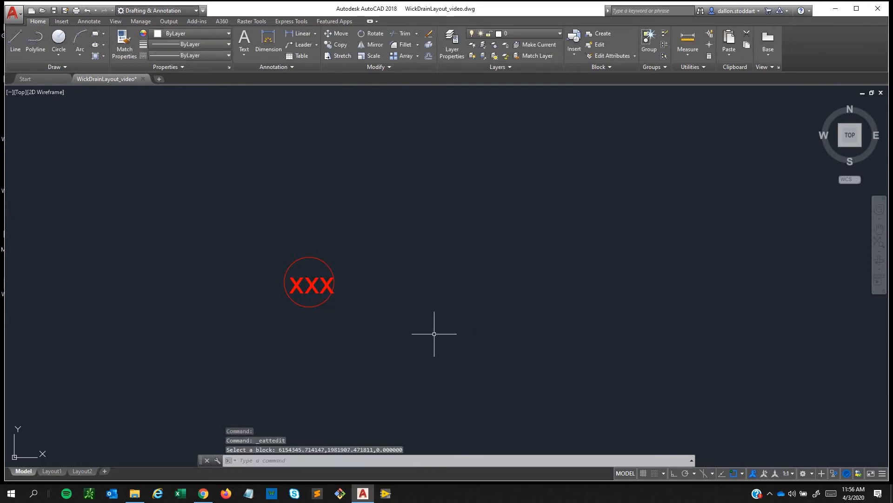
# Put the copied xxx point block on the Keller_Locations layer and change its color to cyan
pyautogui.click(385, 338)
pyautogui.click(208, 272)
pyautogui.click(535, 34)
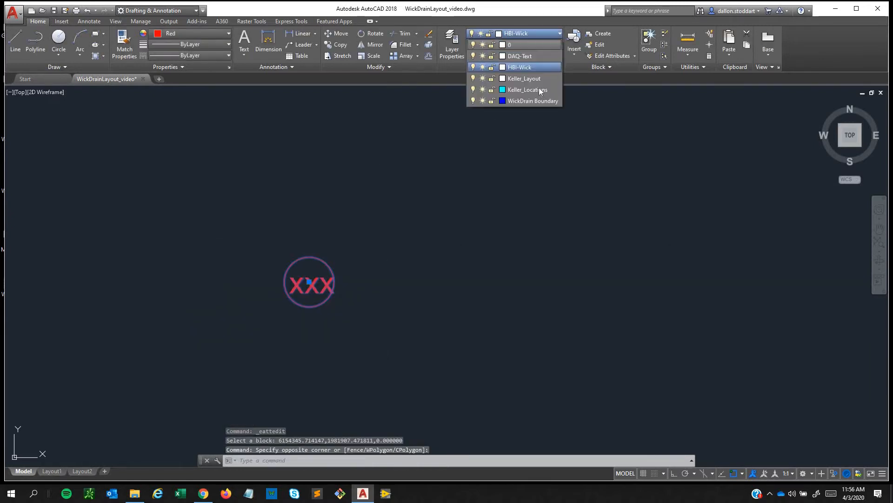
pyautogui.click(538, 89)
pyautogui.press('Escape')
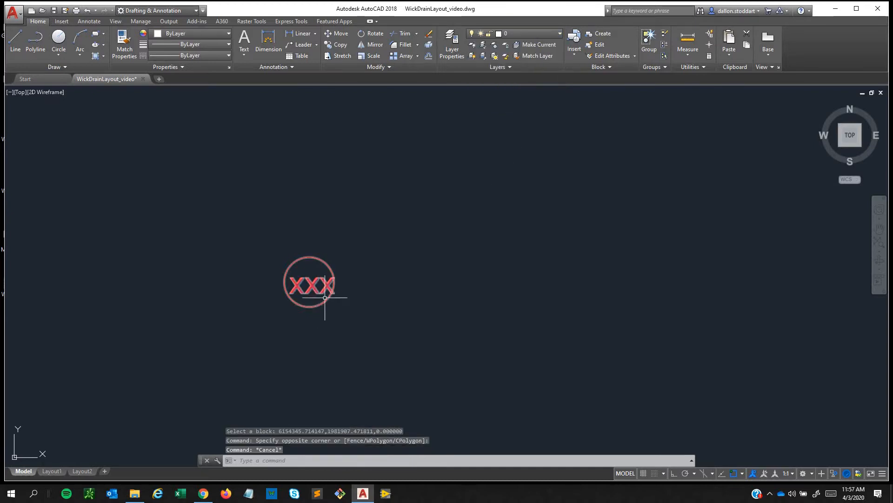
pyautogui.click(332, 289)
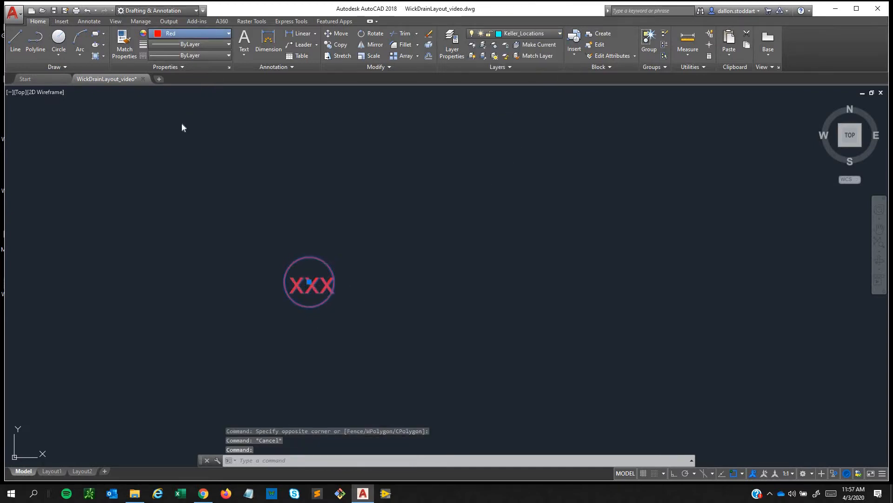
pyautogui.click(182, 34)
pyautogui.click(184, 127)
pyautogui.press('Escape')
pyautogui.scroll(-10, 401, 356)
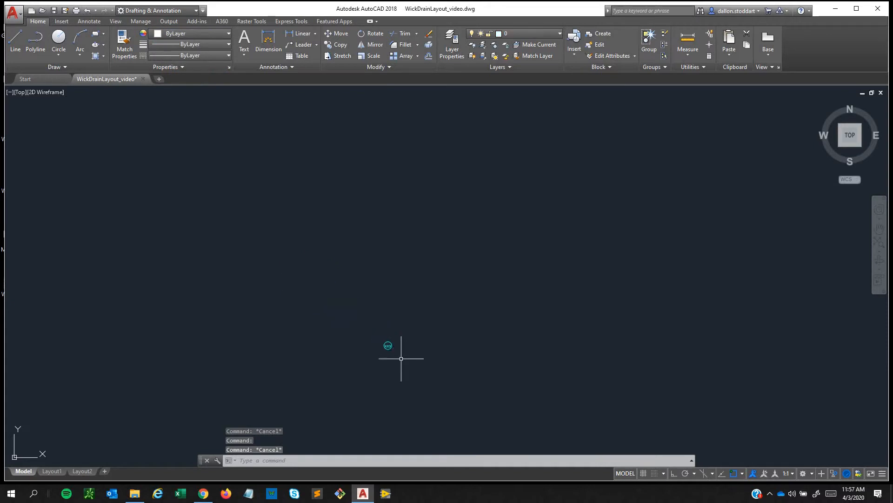
# Create a rectangular array from the cyan xxx point block
pyautogui.moveTo(394, 359); pyautogui.dragTo(333, 231, button='middle')
pyautogui.scroll(-10, 365, 220)
pyautogui.scroll(3, 333, 232)
pyautogui.scroll(8, 334, 232)
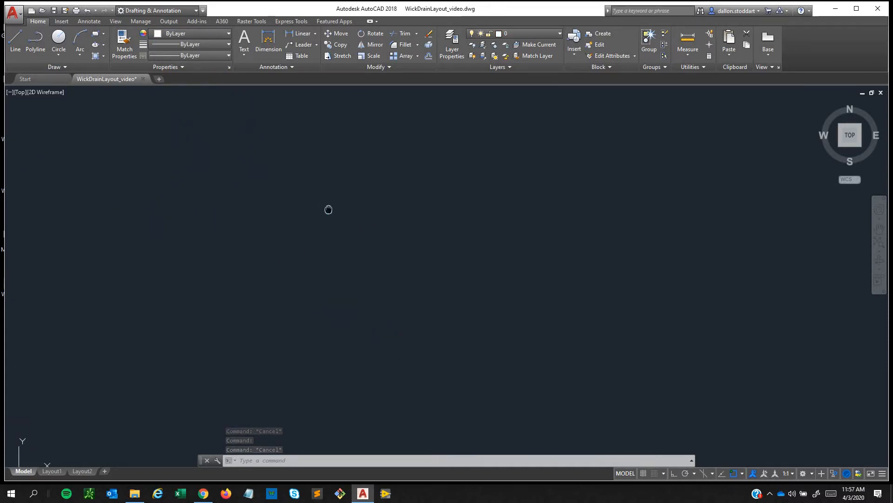
pyautogui.scroll(2, 327, 223)
pyautogui.press('Escape')
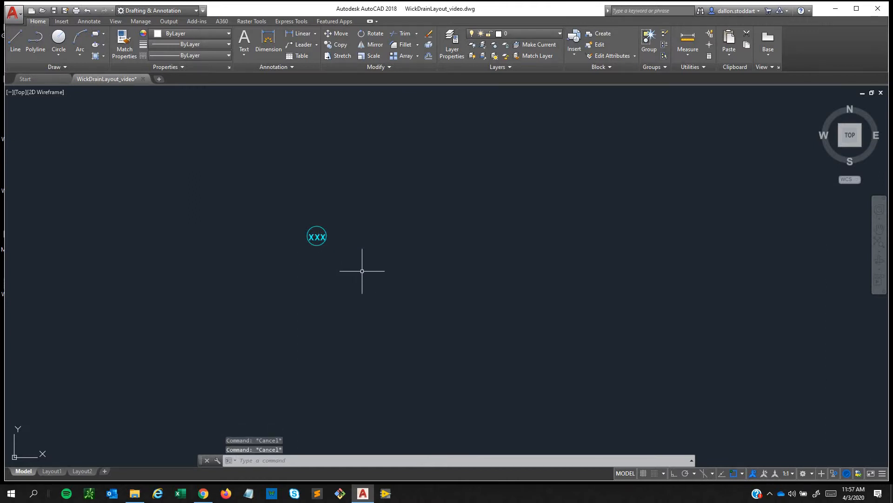
pyautogui.write('a')
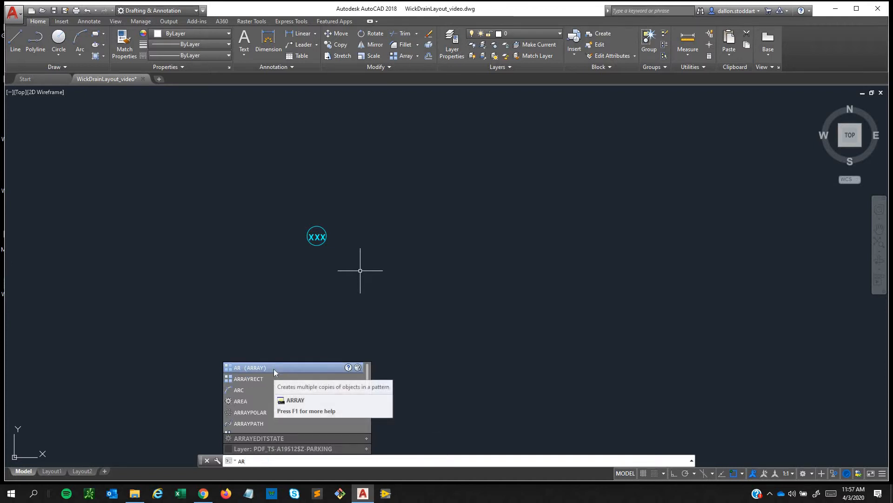
pyautogui.click(274, 368)
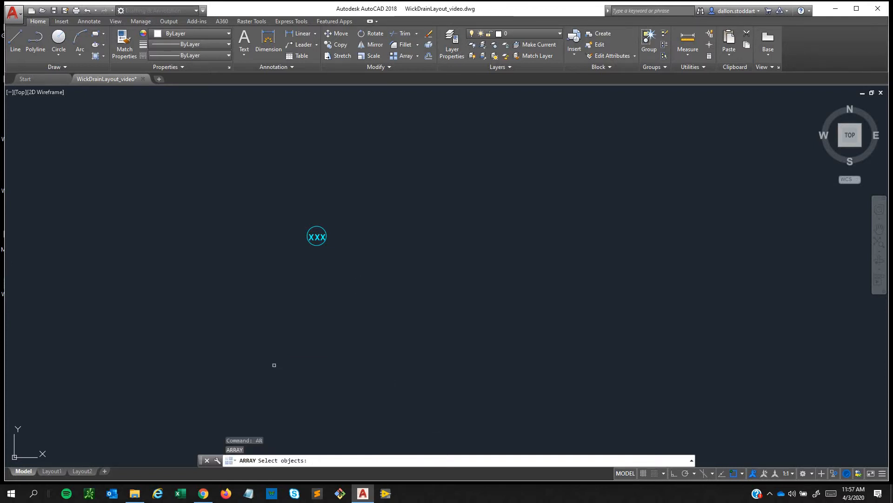
pyautogui.click(314, 236)
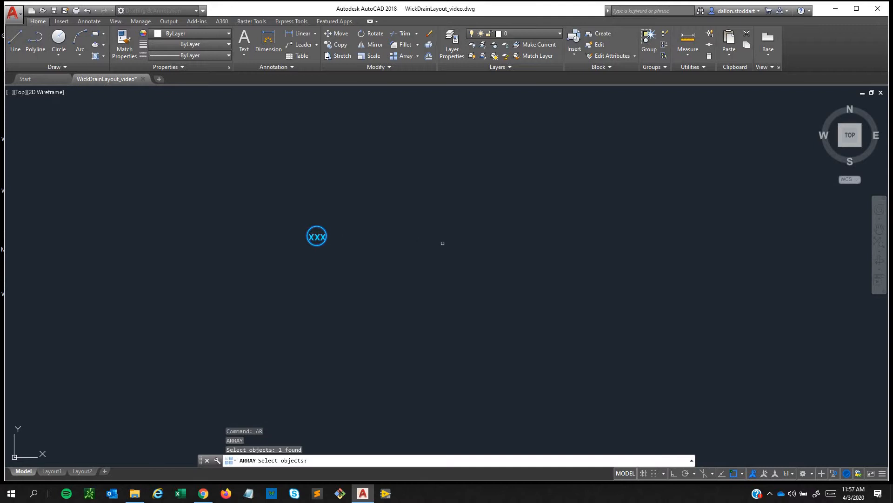
pyautogui.press('Return')
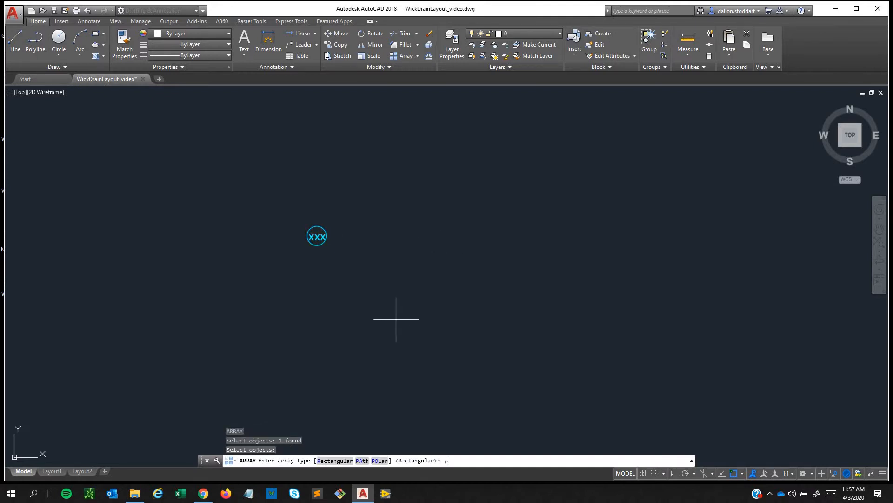
pyautogui.press('Return')
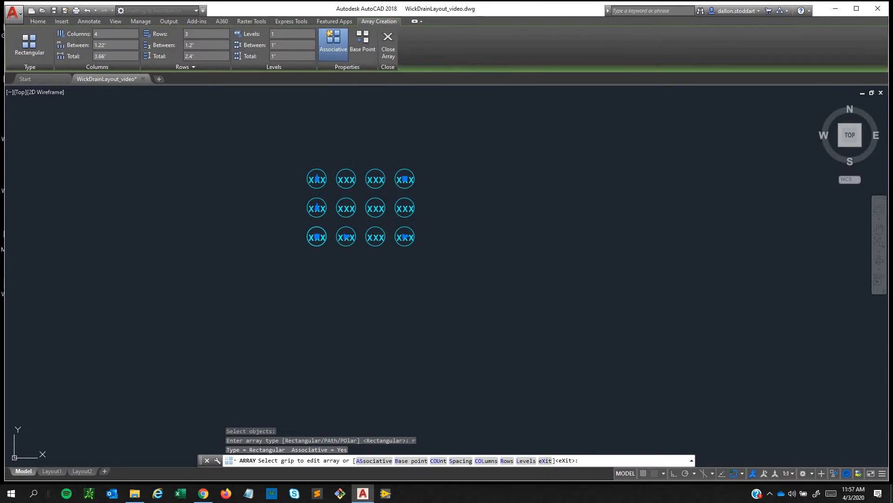
# Set the array's spacing to 8.66 between columns and 8.66 between rows, and finish the array
pyautogui.moveTo(369, 199); pyautogui.dragTo(379, 231, button='middle')
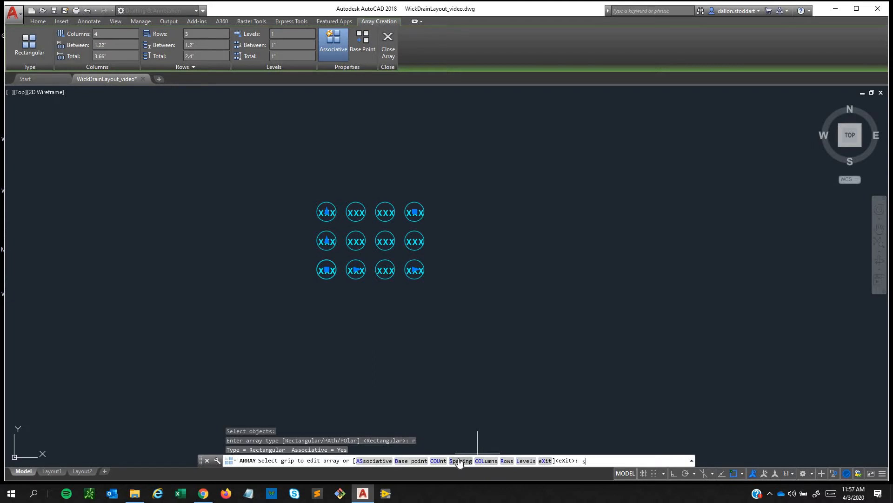
pyautogui.press('Return')
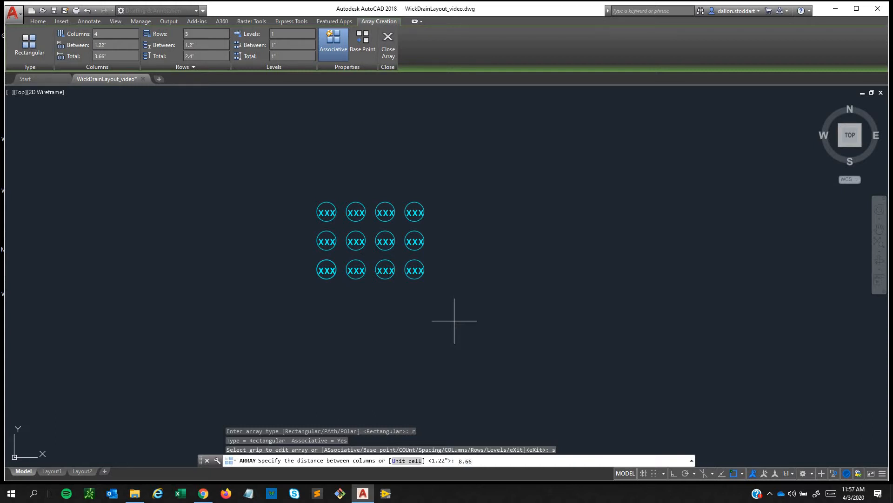
pyautogui.press('Return')
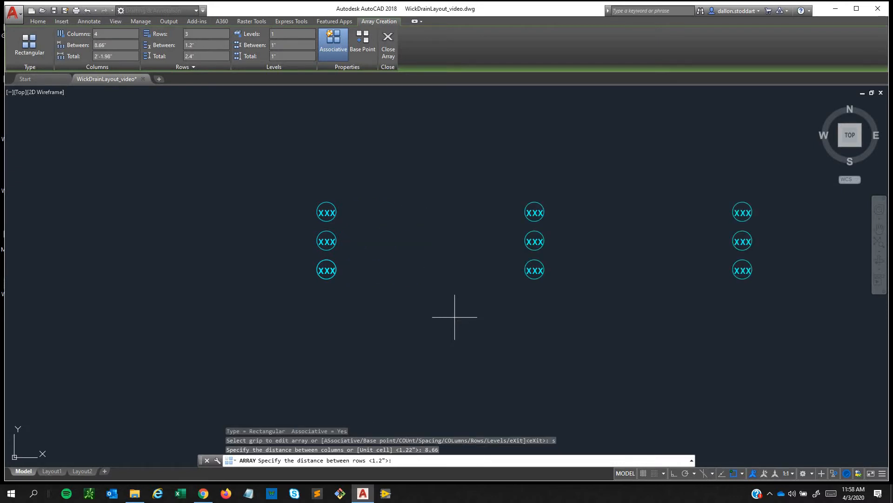
pyautogui.write('8.66')
pyautogui.press('Return')
pyautogui.press('Escape')
pyautogui.scroll(-10, 404, 319)
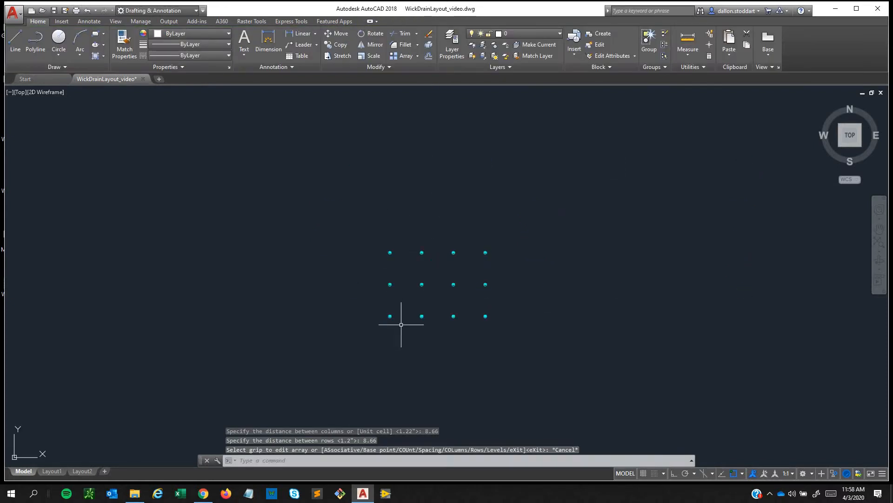
# Extend the point array northward to 107 rows so it is about as tall as the copied building outline
pyautogui.scroll(3, 361, 313)
pyautogui.scroll(4, 354, 258)
pyautogui.click(353, 279)
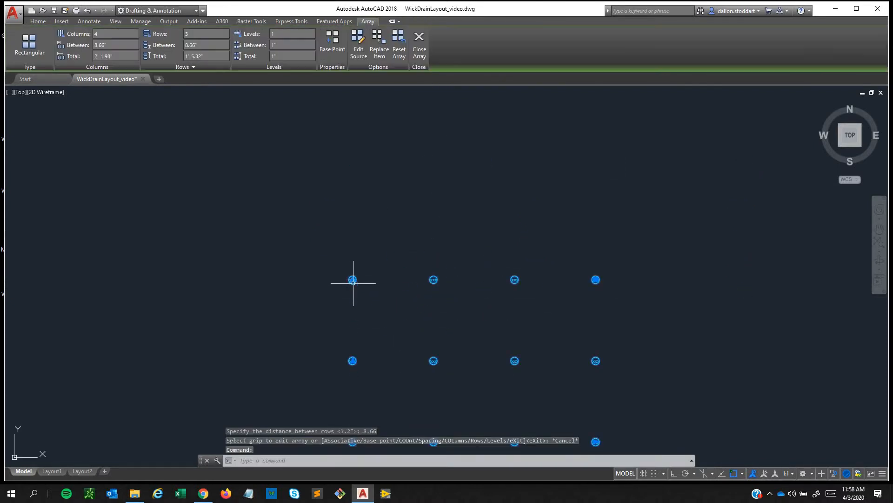
pyautogui.scroll(-8, 356, 281)
pyautogui.scroll(-4, 357, 281)
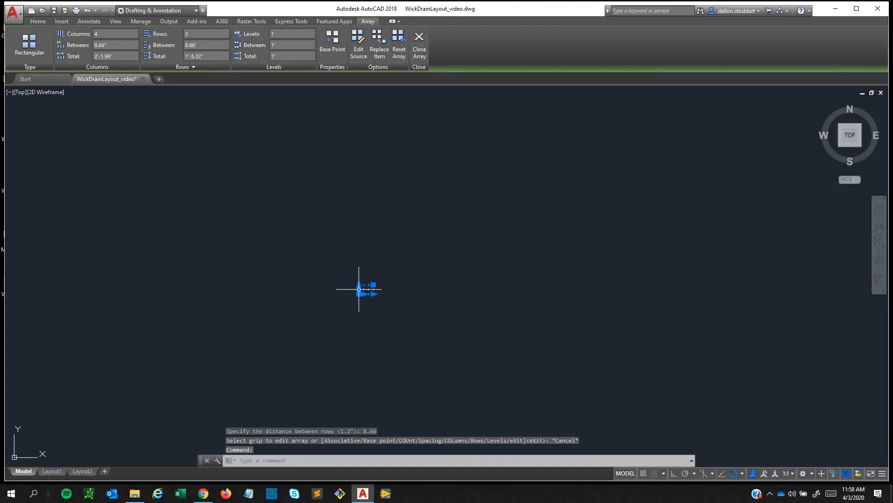
pyautogui.scroll(-3, 354, 294)
pyautogui.scroll(6, 355, 287)
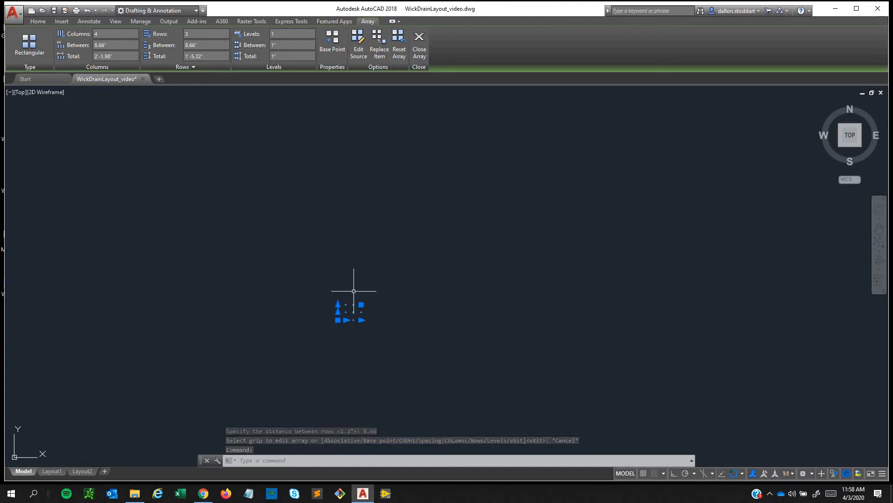
pyautogui.click(338, 305)
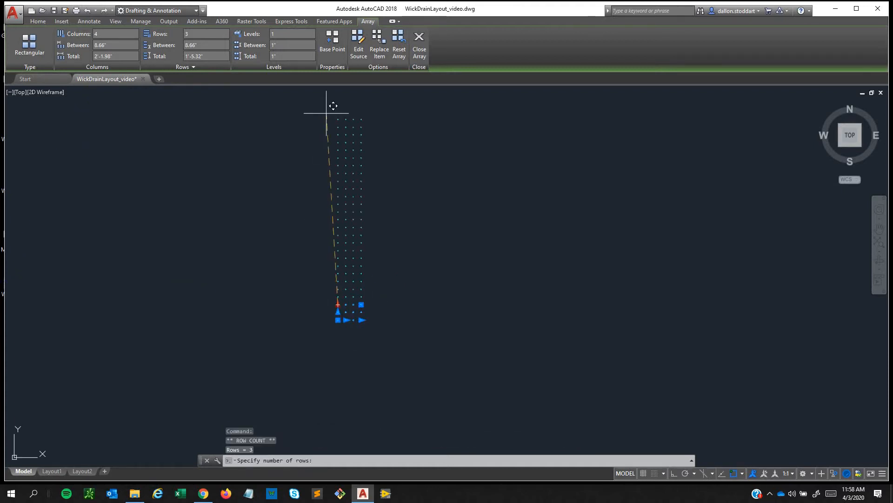
pyautogui.scroll(-6, 332, 105)
pyautogui.moveTo(333, 105); pyautogui.dragTo(334, 210, button='middle')
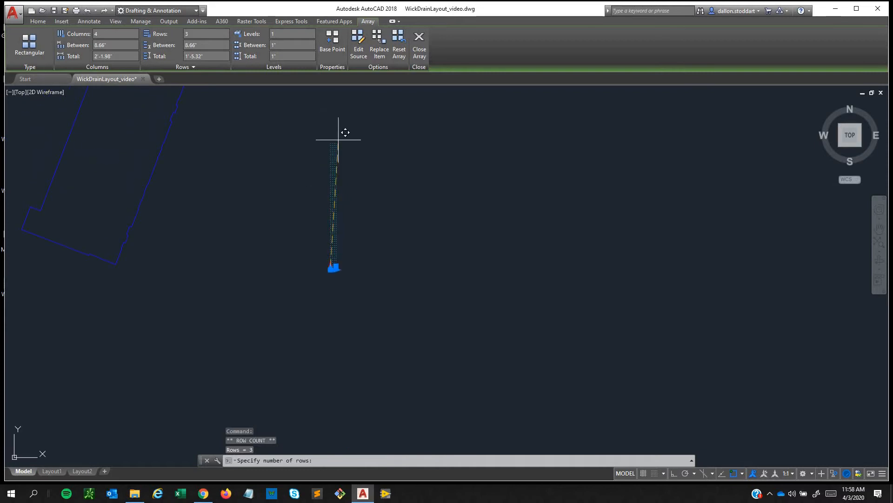
pyautogui.moveTo(343, 133); pyautogui.dragTo(339, 240, button='middle')
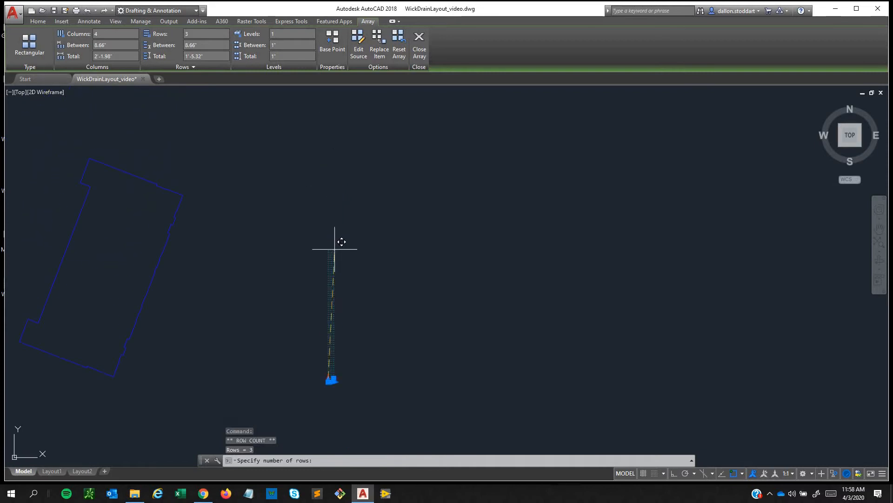
pyautogui.click(339, 181)
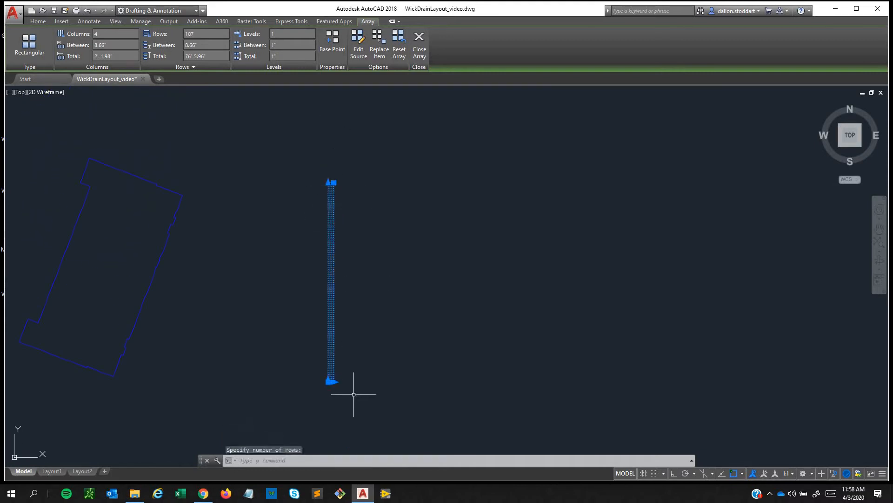
# Extend the point array's columns eastward until the grid is wide enough to cover the copied building outline's width
pyautogui.click(334, 382)
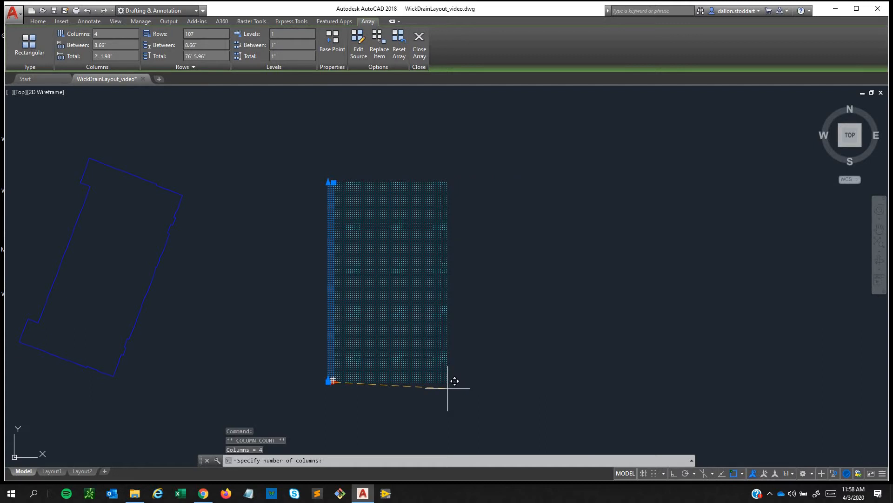
pyautogui.click(473, 377)
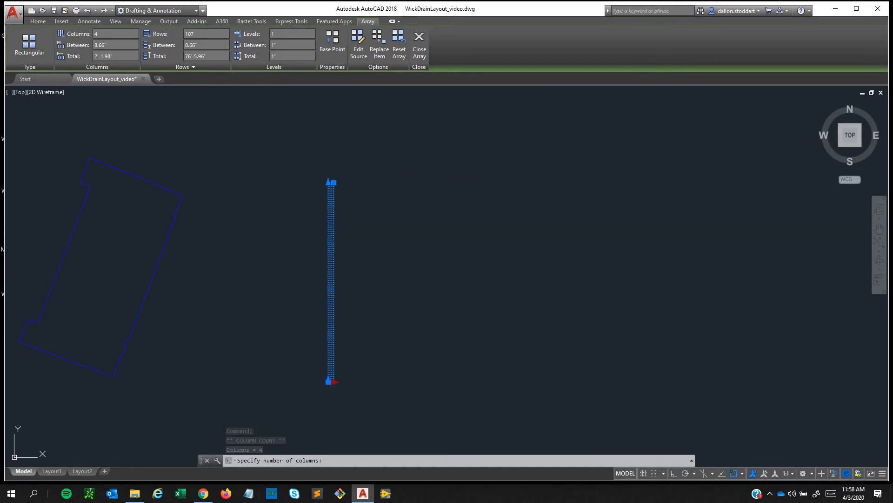
pyautogui.press('Escape')
pyautogui.moveTo(361, 336); pyautogui.dragTo(364, 305, button='middle')
pyautogui.scroll(4, 363, 303)
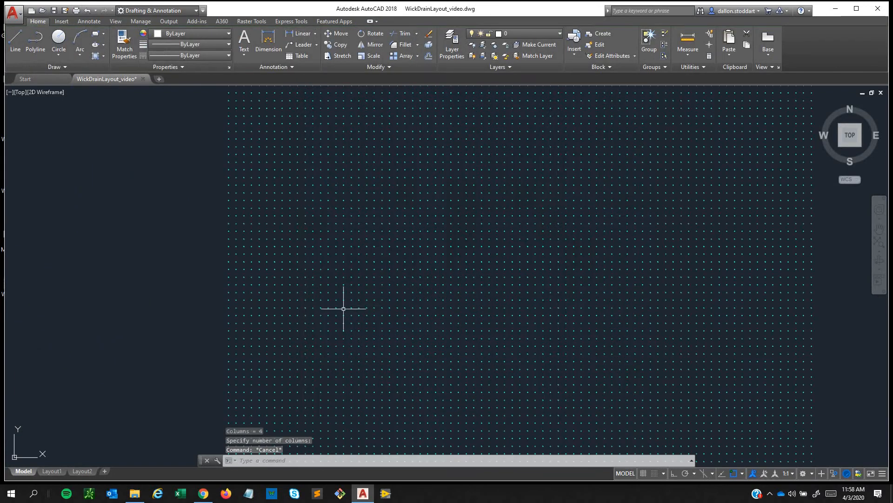
# With Ortho on, draw a 5-inch horizontal line in the empty space below the point array's southwest corner and select it
pyautogui.moveTo(316, 329); pyautogui.dragTo(313, 251, button='middle')
pyautogui.scroll(-2, 313, 252)
pyautogui.moveTo(314, 248); pyautogui.dragTo(341, 223, button='middle')
pyautogui.moveTo(289, 324); pyautogui.dragTo(316, 265, button='middle')
pyautogui.moveTo(298, 343); pyautogui.dragTo(311, 319, button='middle')
pyautogui.scroll(7, 328, 238)
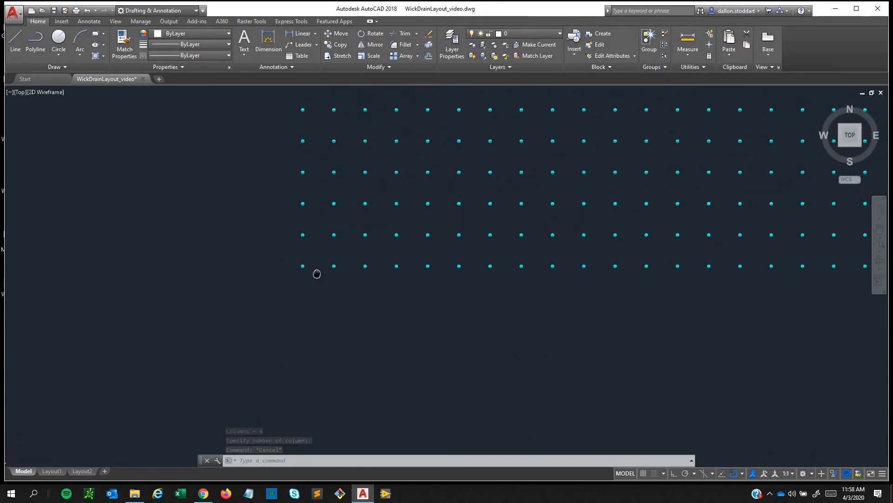
pyautogui.press('Escape')
pyautogui.scroll(2, 337, 279)
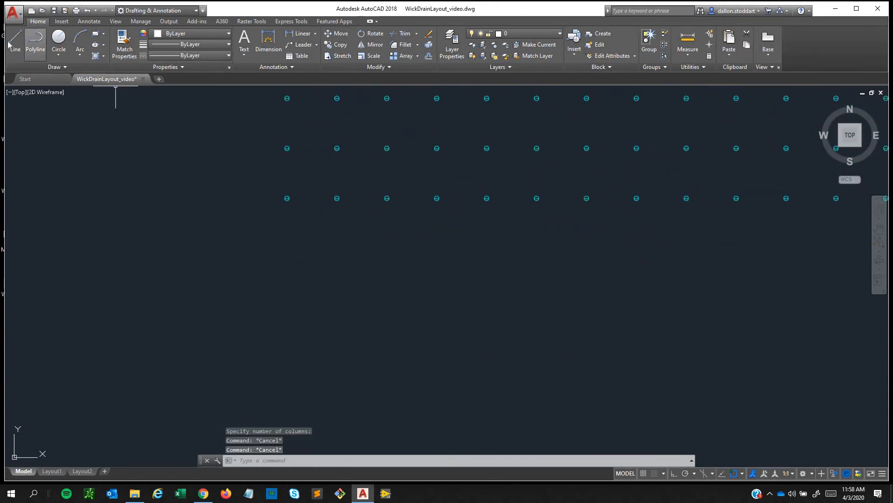
pyautogui.click(15, 41)
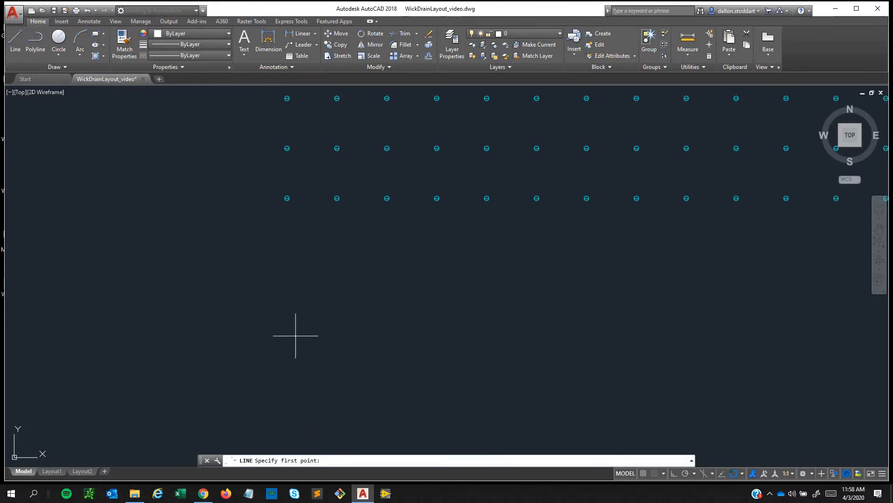
pyautogui.moveTo(296, 327); pyautogui.dragTo(302, 317, button='middle')
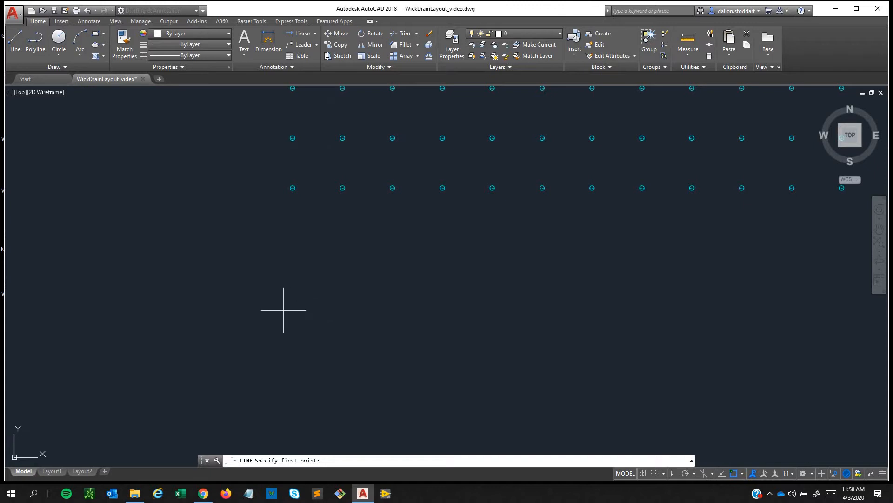
pyautogui.click(673, 473)
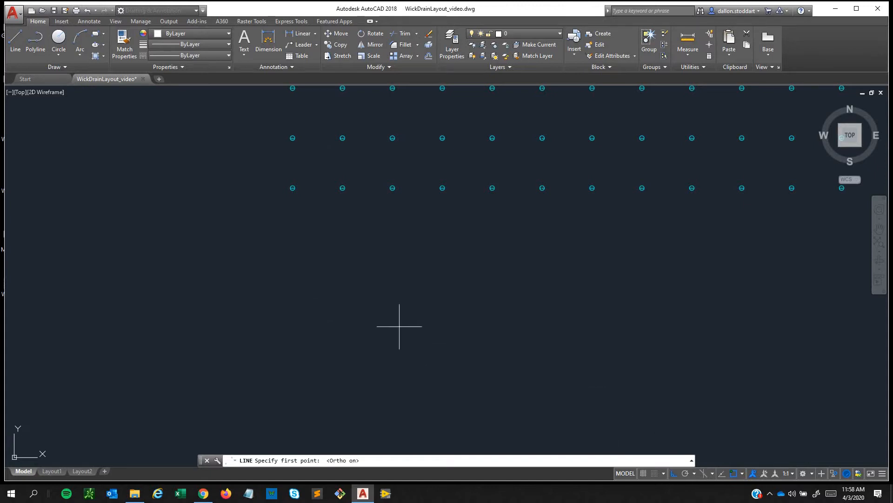
pyautogui.click(273, 321)
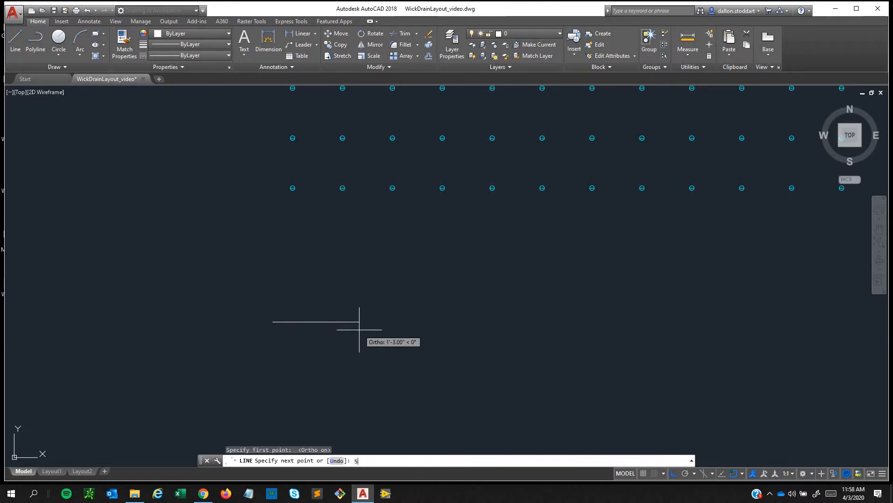
pyautogui.write('5')
pyautogui.press('Return')
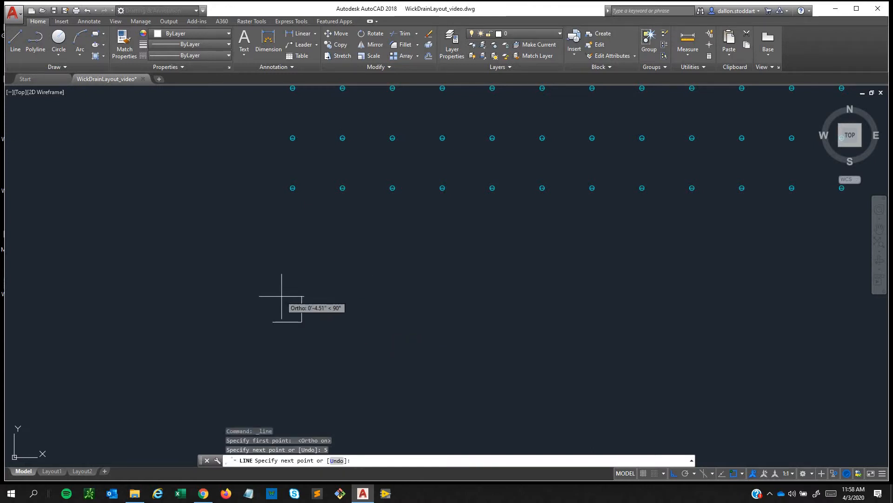
pyautogui.moveTo(282, 295); pyautogui.dragTo(307, 279, button='middle')
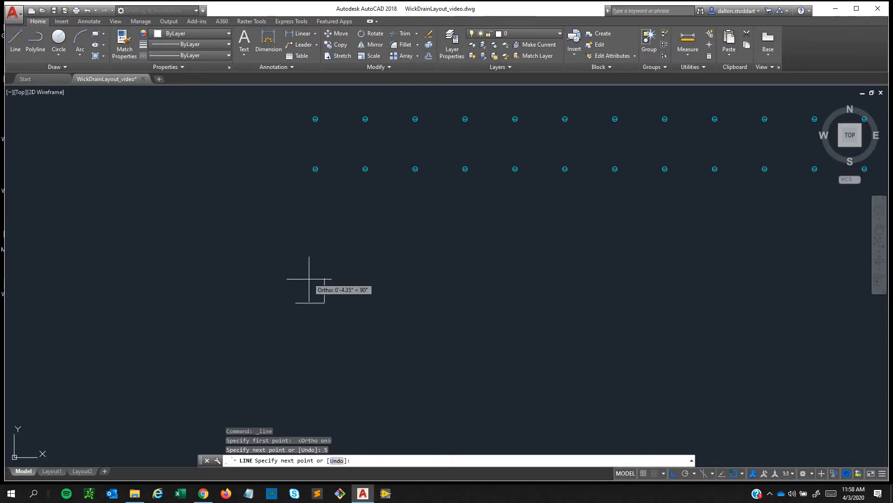
pyautogui.press('Escape')
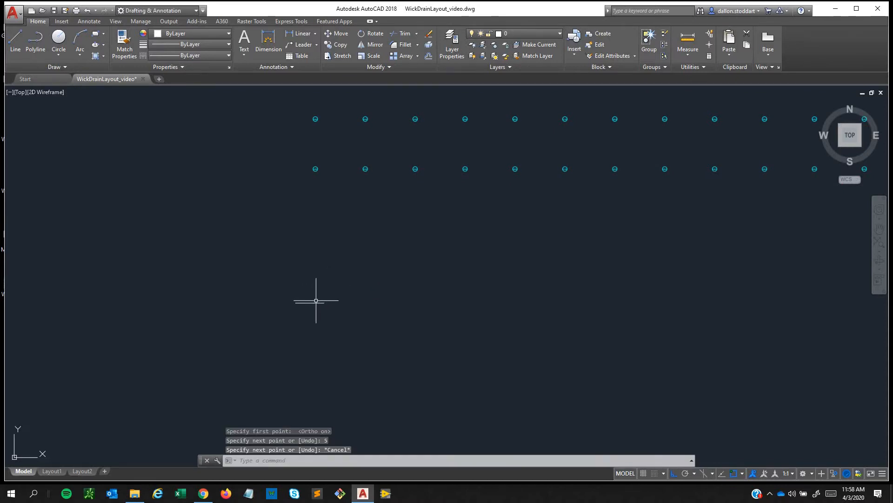
pyautogui.click(311, 302)
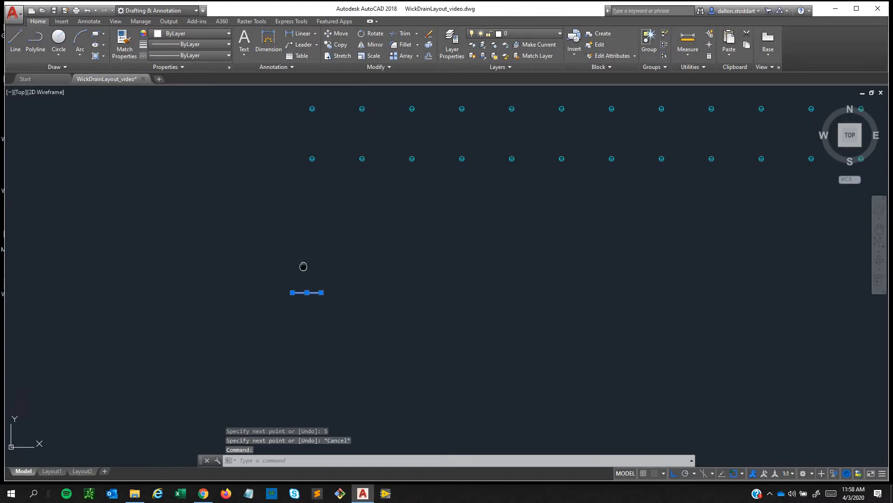
# Copy the 5-inch horizontal line directly on top of itself, using its left endpoint as both base and destination
pyautogui.scroll(4, 303, 267)
pyautogui.scroll(-2, 302, 272)
pyautogui.scroll(-2, 300, 274)
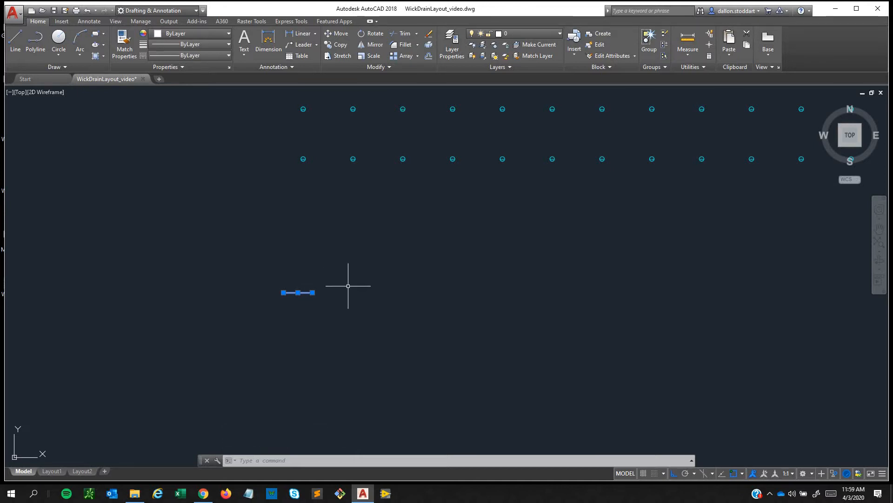
pyautogui.write('co')
pyautogui.press('Return')
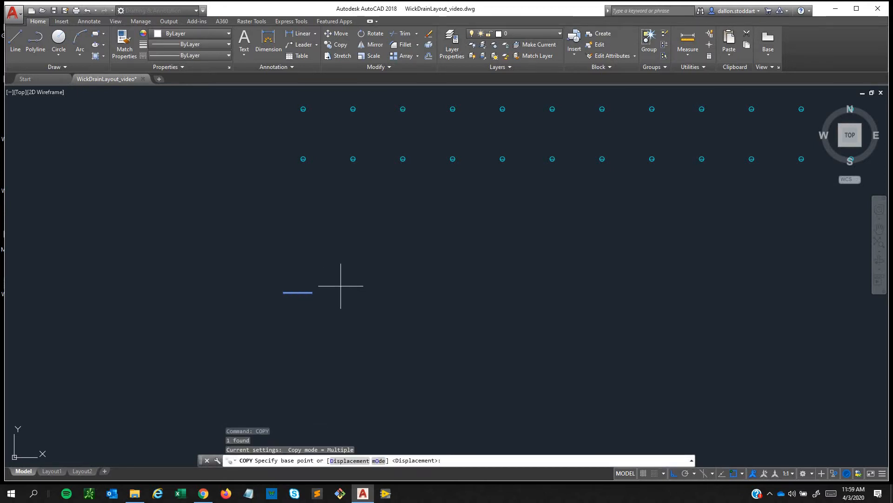
pyautogui.click(284, 293)
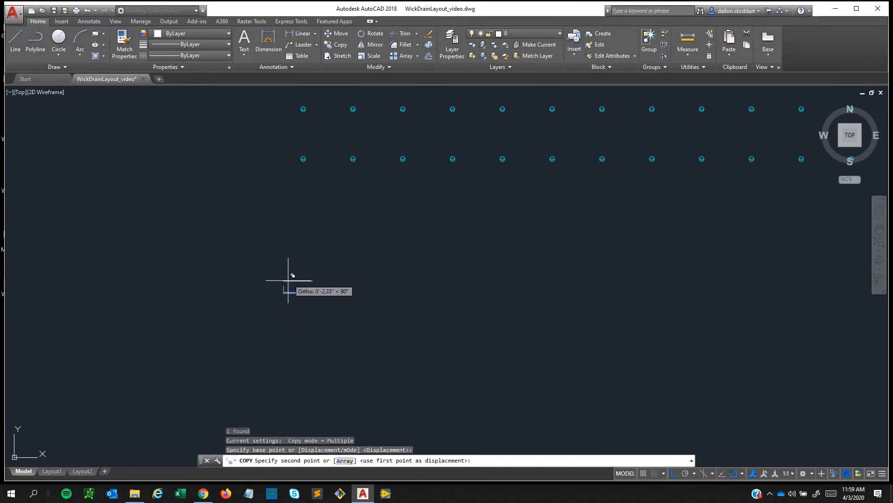
pyautogui.click(283, 293)
pyautogui.press('Escape')
# Try rotating one of the coincident lines 30 degrees about its left endpoint, and undo the rotation
pyautogui.click(296, 294)
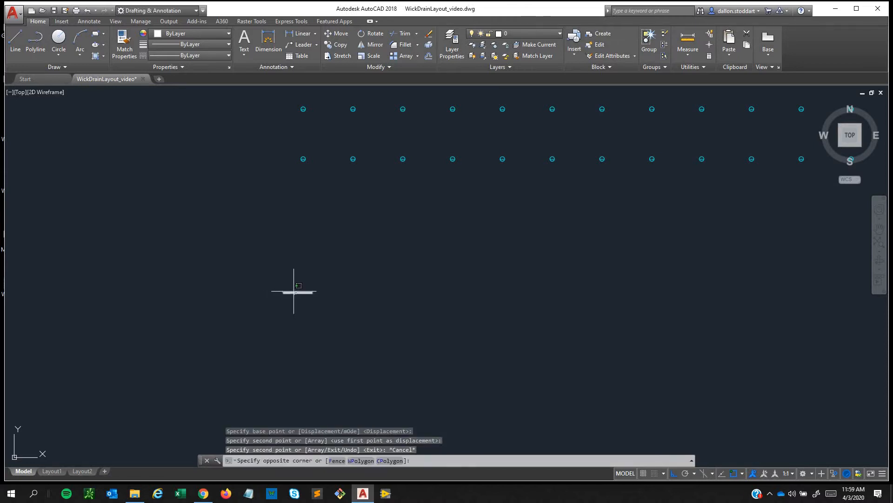
pyautogui.press('Escape')
pyautogui.write('ro')
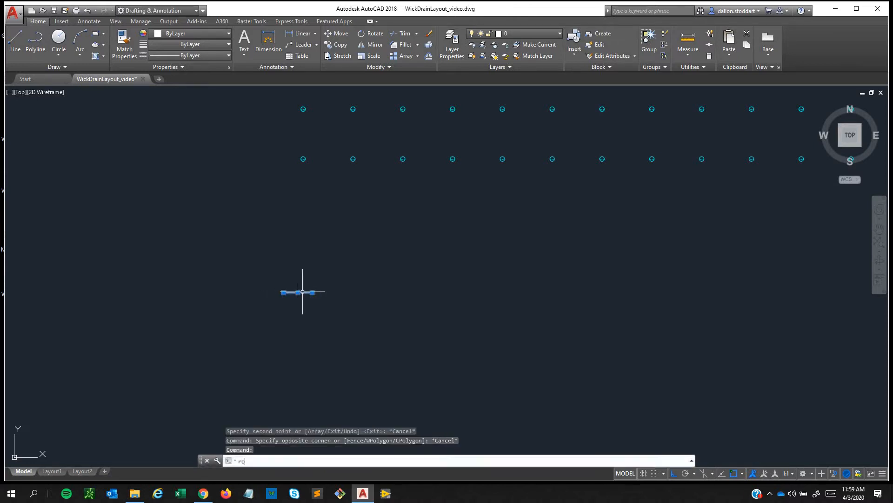
pyautogui.press('Return')
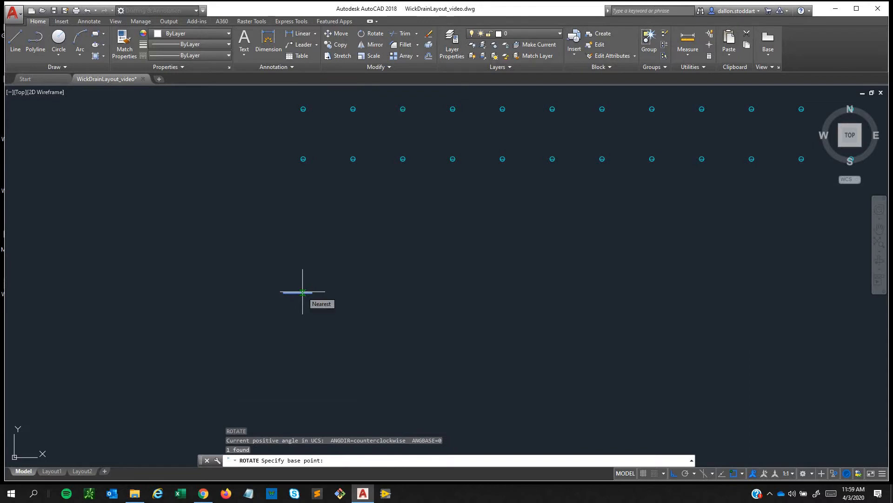
pyautogui.click(283, 292)
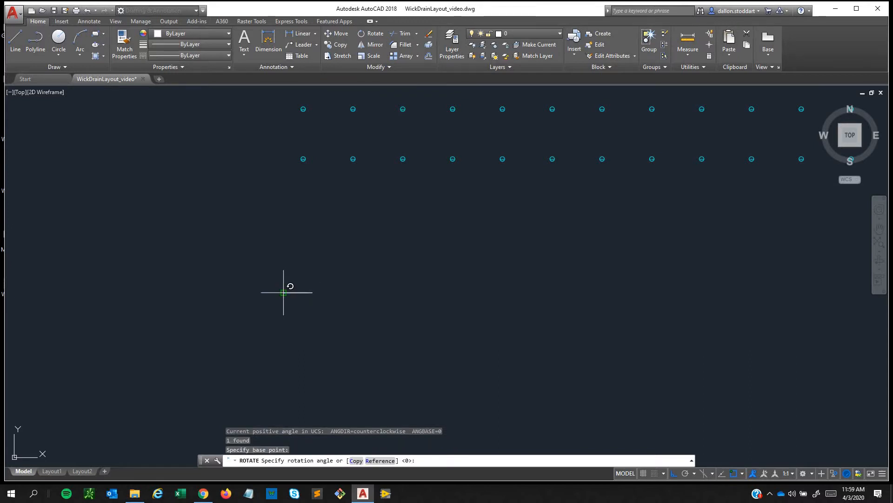
pyautogui.write('30')
pyautogui.press('Return')
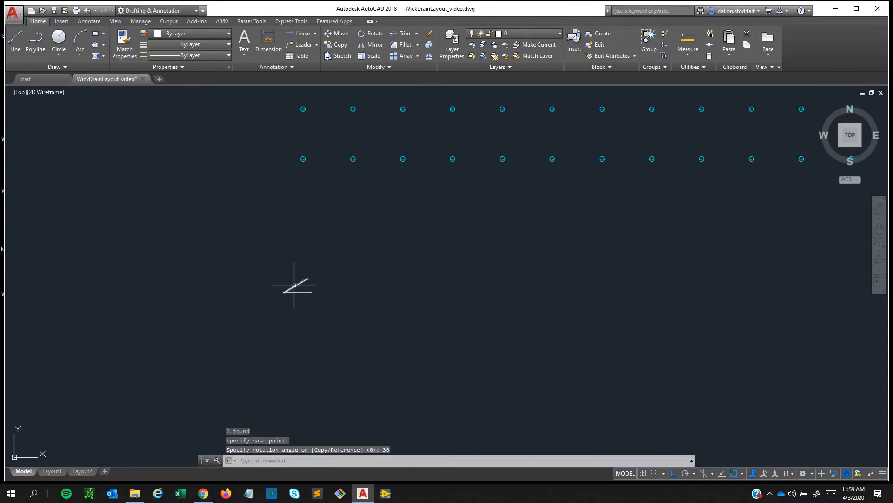
pyautogui.hotkey('ctrl', 'z')
# Rotate one of the two coincident lines 60 degrees about its left endpoint
pyautogui.click(301, 293)
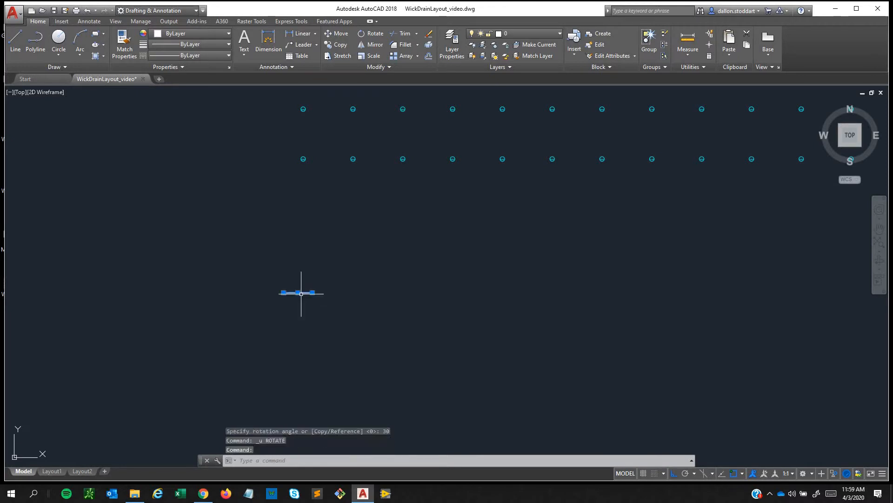
pyautogui.write('ro')
pyautogui.press('Return')
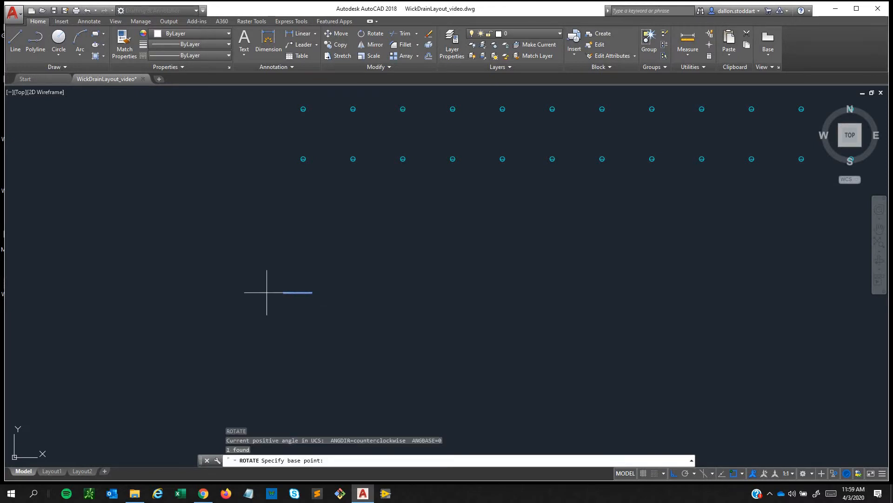
pyautogui.click(279, 293)
pyautogui.write('60')
pyautogui.press('Return')
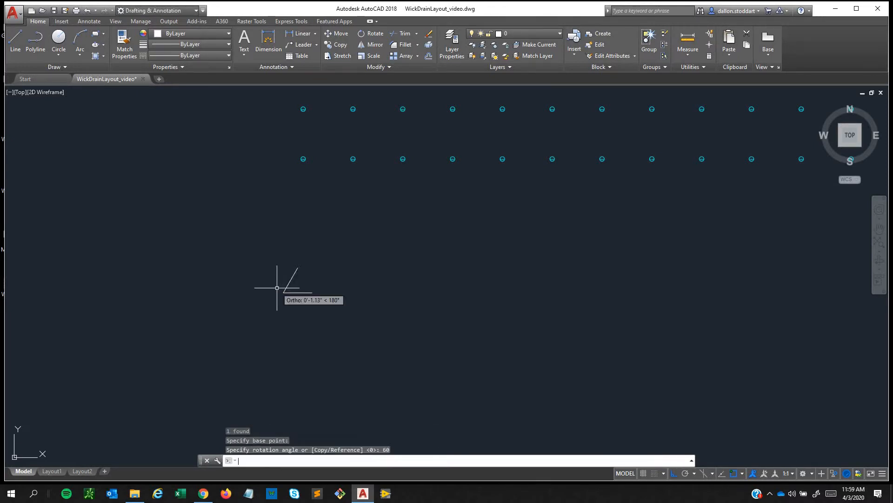
# Close the triangle with a line from the rotated line's upper end to the base line's right endpoint
pyautogui.write('l')
pyautogui.press('Return')
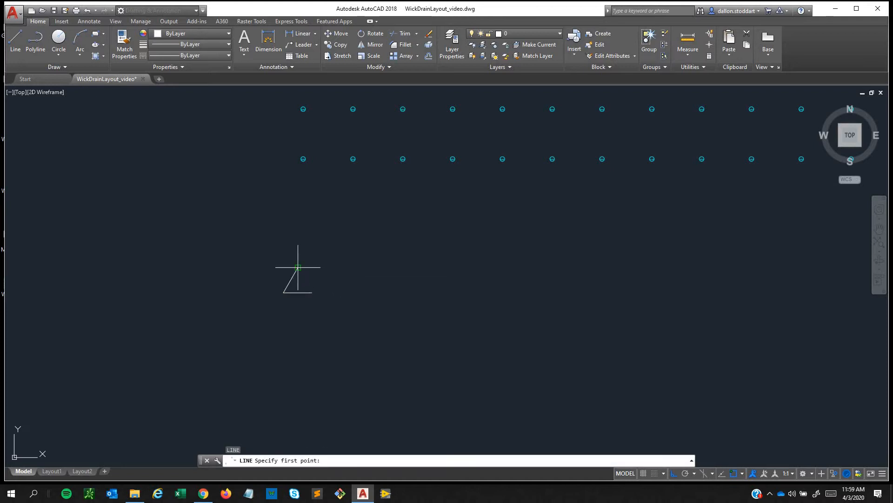
pyautogui.click(298, 267)
pyautogui.click(312, 293)
pyautogui.press('Escape')
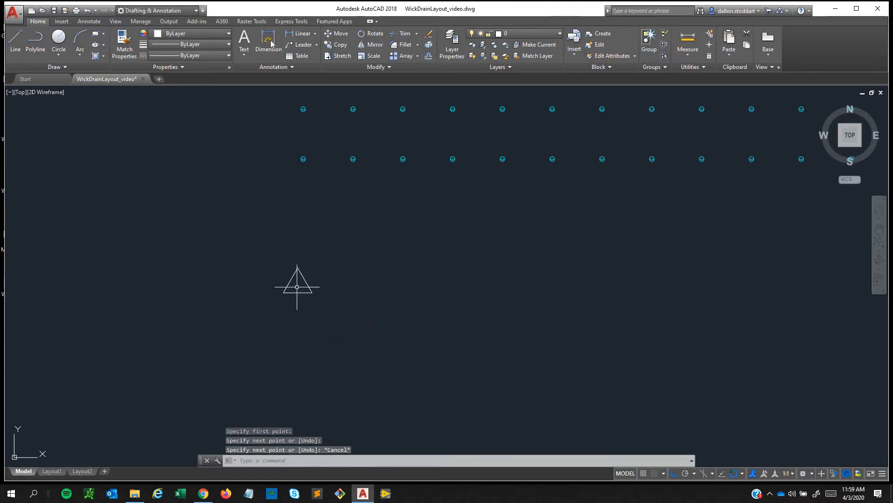
# Check the triangle's side lengths with a temporary dimension, turning Ortho off, and leave no dimension placed
pyautogui.click(268, 42)
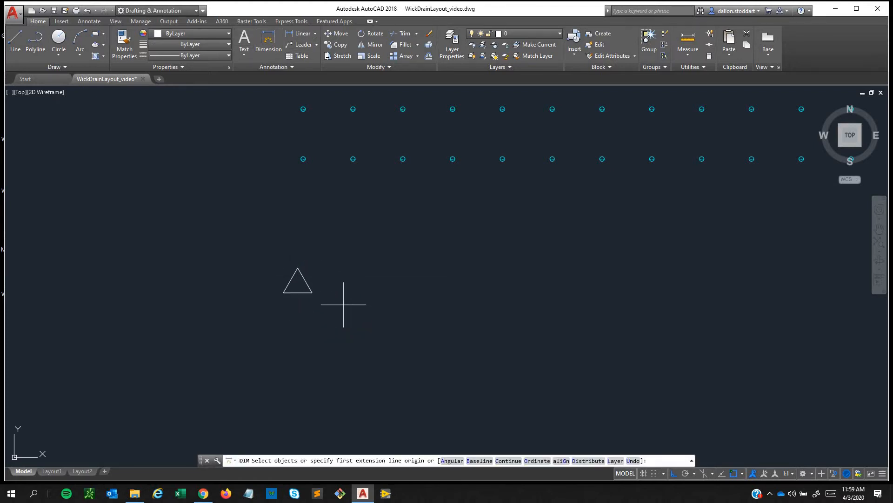
pyautogui.click(283, 292)
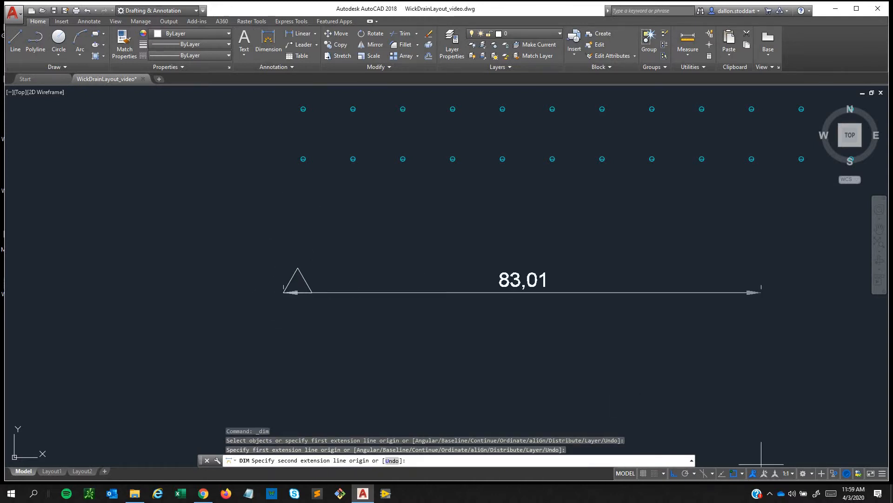
pyautogui.press('F8')
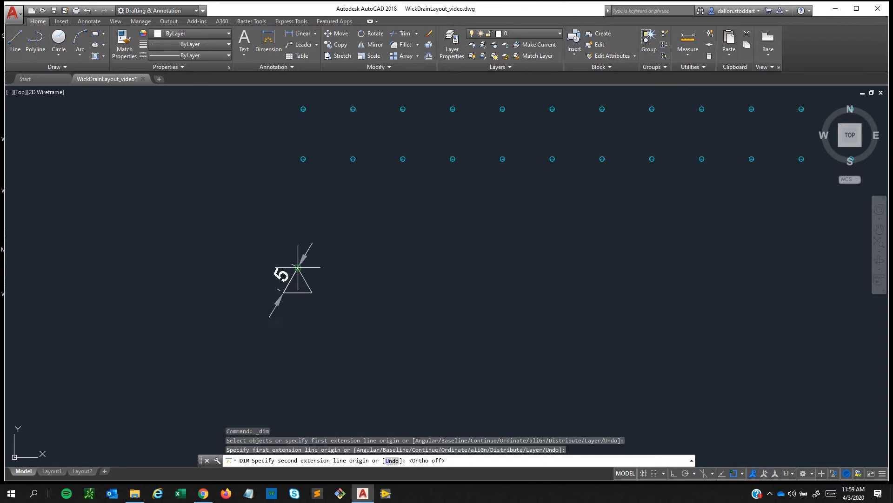
pyautogui.click(313, 292)
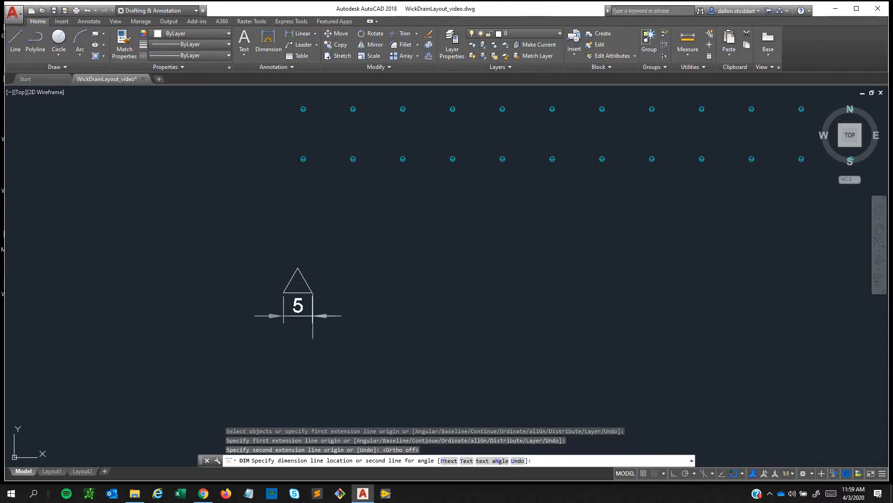
pyautogui.press('Escape')
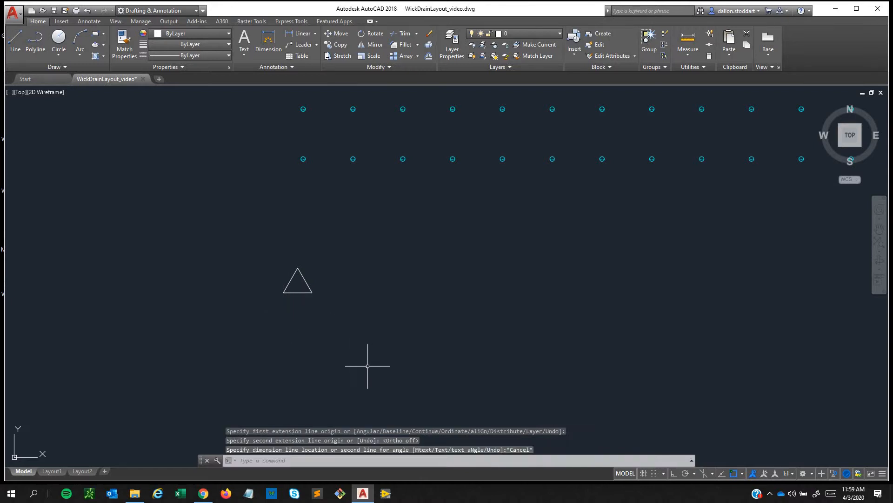
# Review the drawing units, keeping the Engineering length type, 0'-0.00" precision and inches for inserted content
pyautogui.click(792, 474)
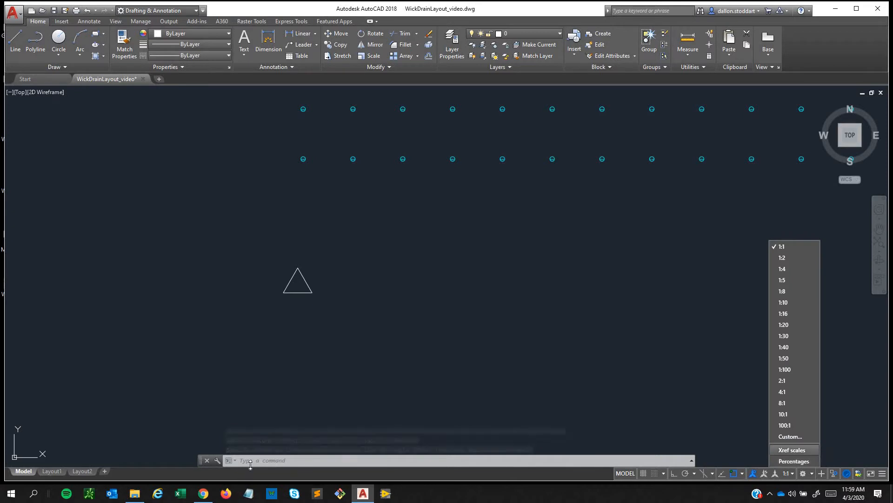
pyautogui.press('Escape')
pyautogui.press('Escape')
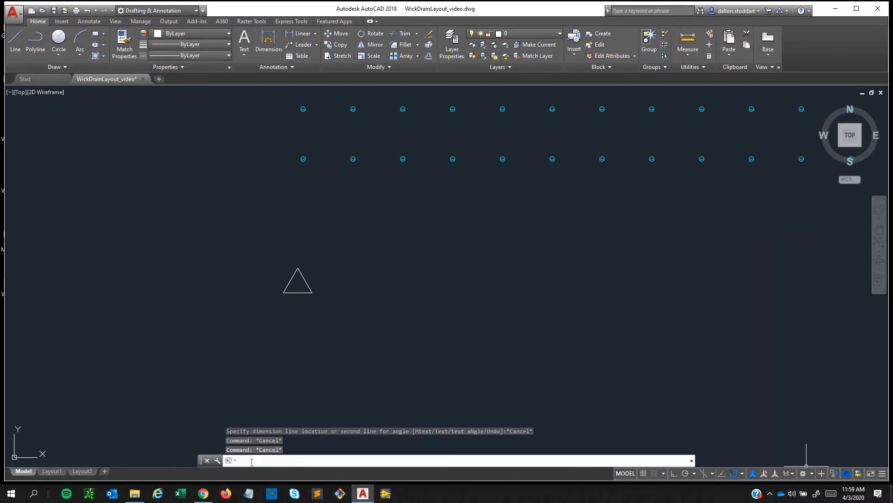
pyautogui.write('units')
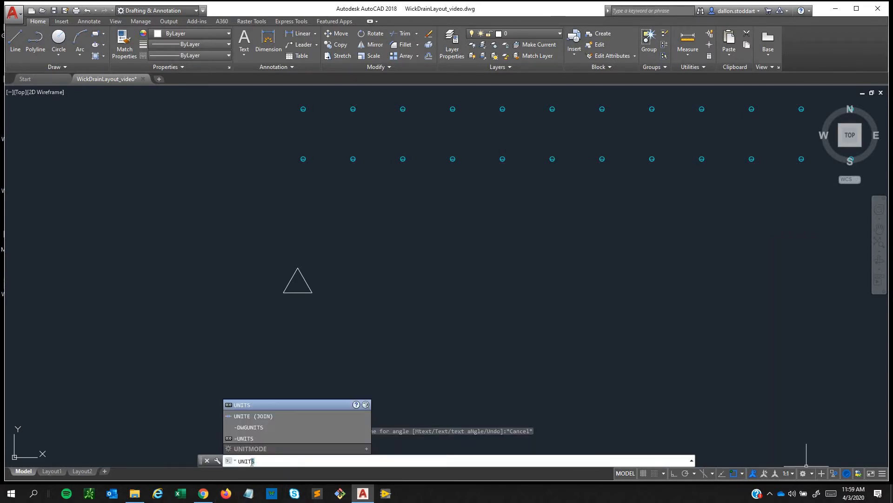
pyautogui.press('Return')
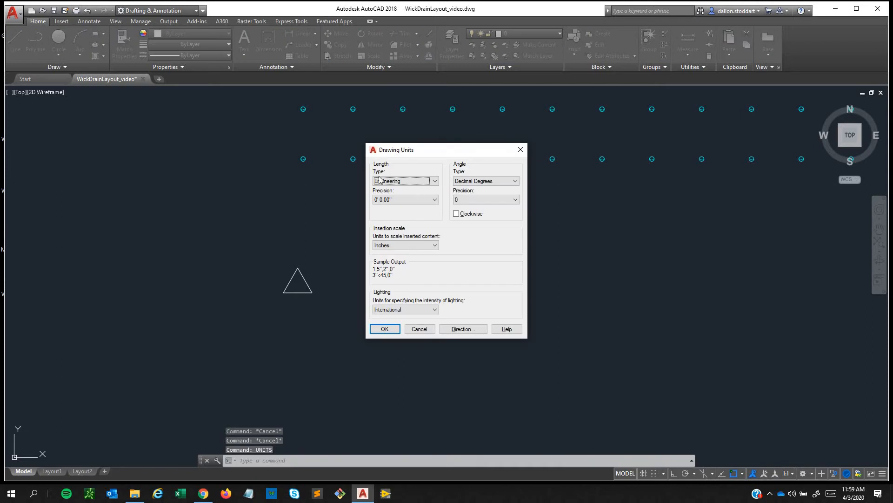
pyautogui.click(397, 200)
pyautogui.click(393, 207)
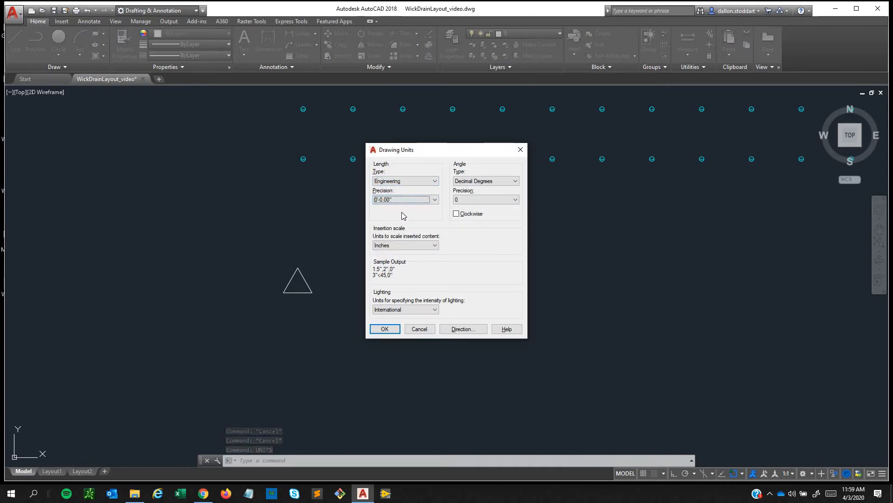
pyautogui.click(396, 199)
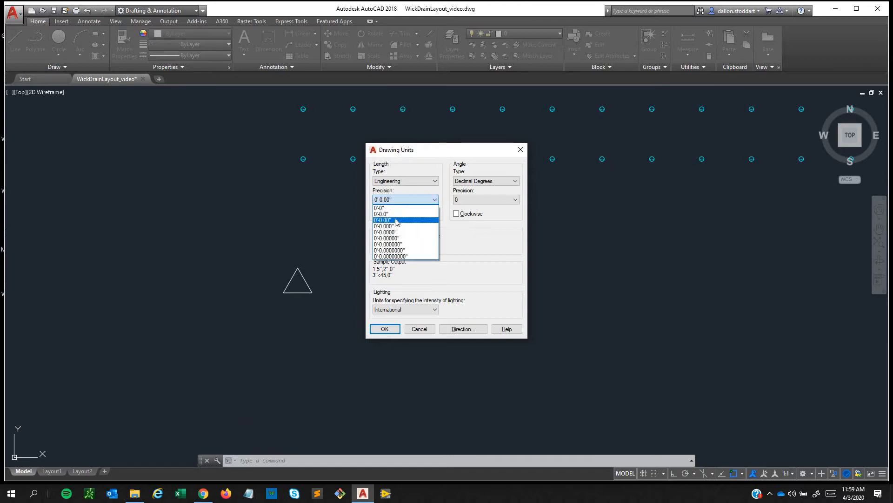
pyautogui.click(415, 221)
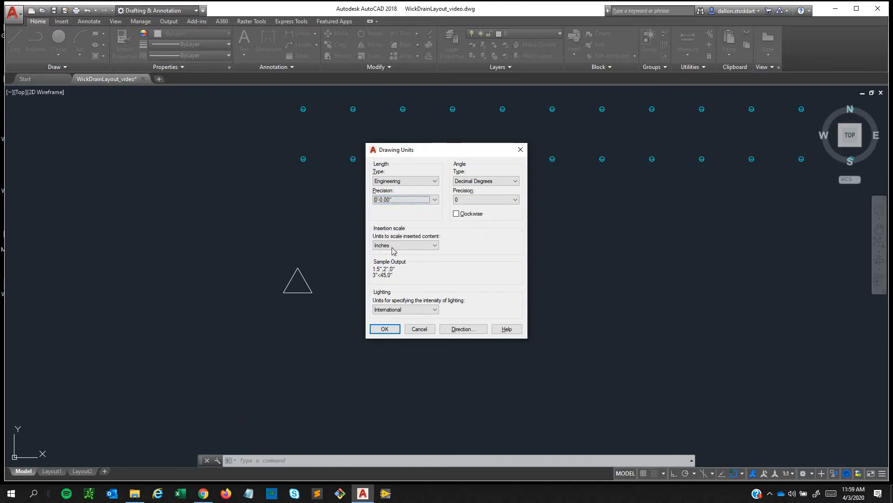
pyautogui.click(386, 329)
pyautogui.press('Escape')
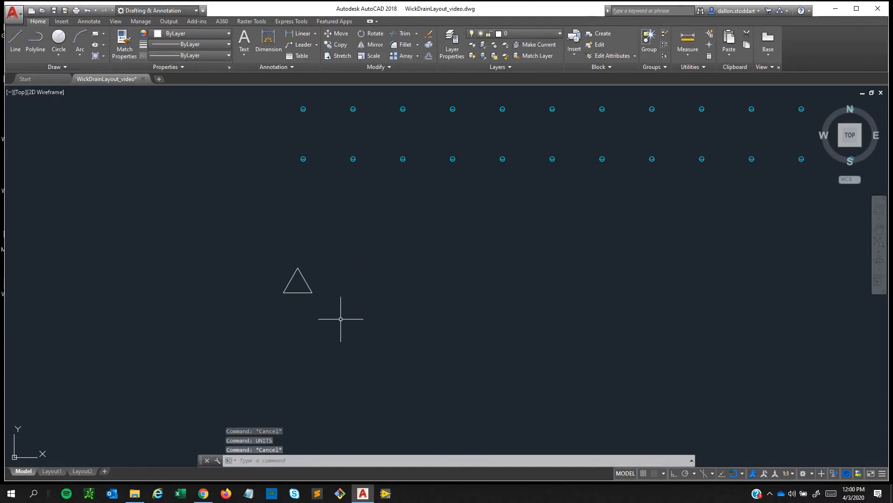
pyautogui.moveTo(266, 302); pyautogui.dragTo(275, 315, button='middle')
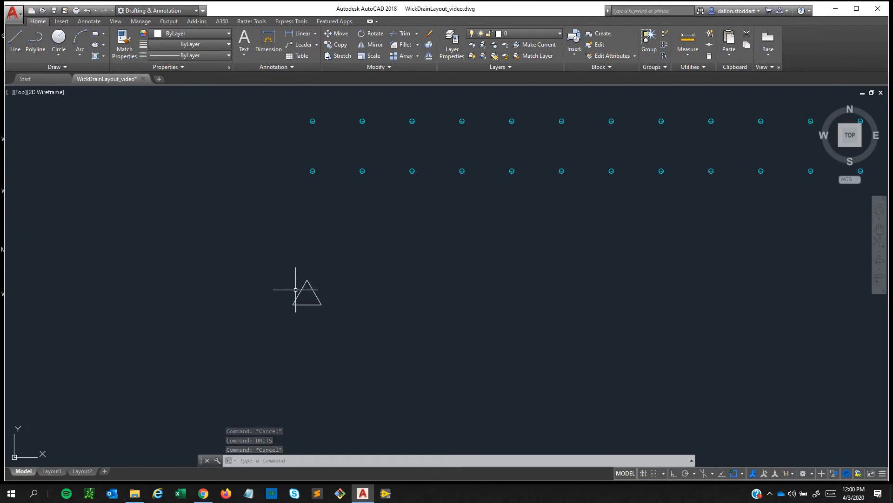
pyautogui.moveTo(297, 289); pyautogui.dragTo(264, 290, button='middle')
pyautogui.press('Escape')
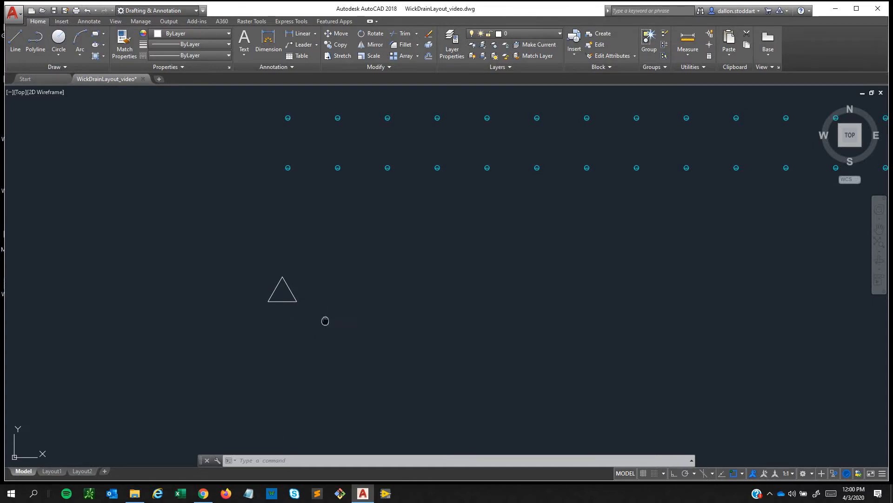
pyautogui.moveTo(326, 321); pyautogui.dragTo(323, 315, button='middle')
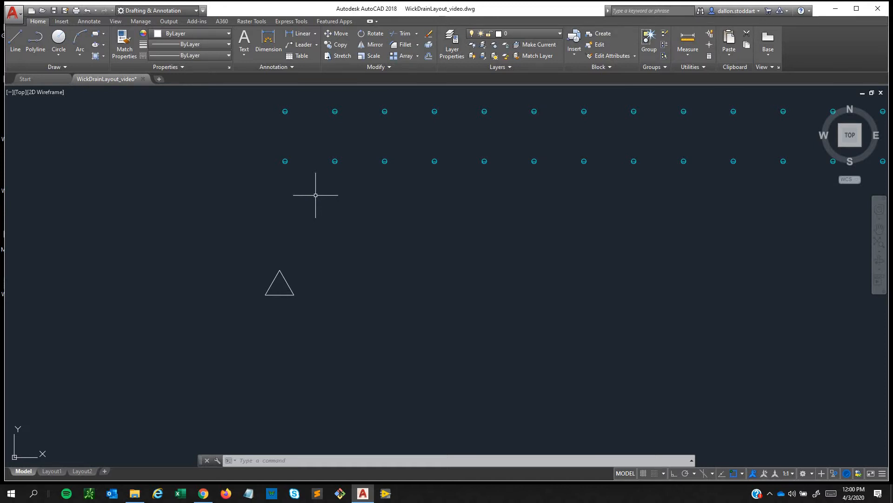
pyautogui.moveTo(290, 279); pyautogui.dragTo(286, 275, button='middle')
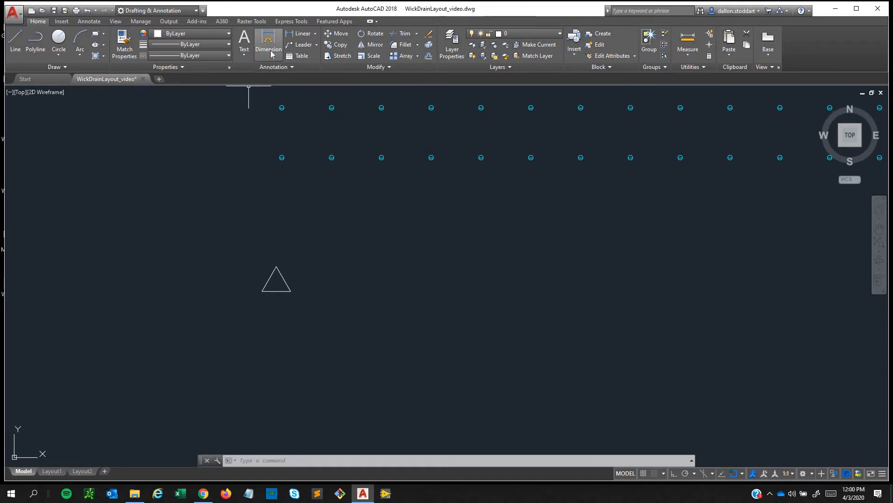
pyautogui.click(271, 56)
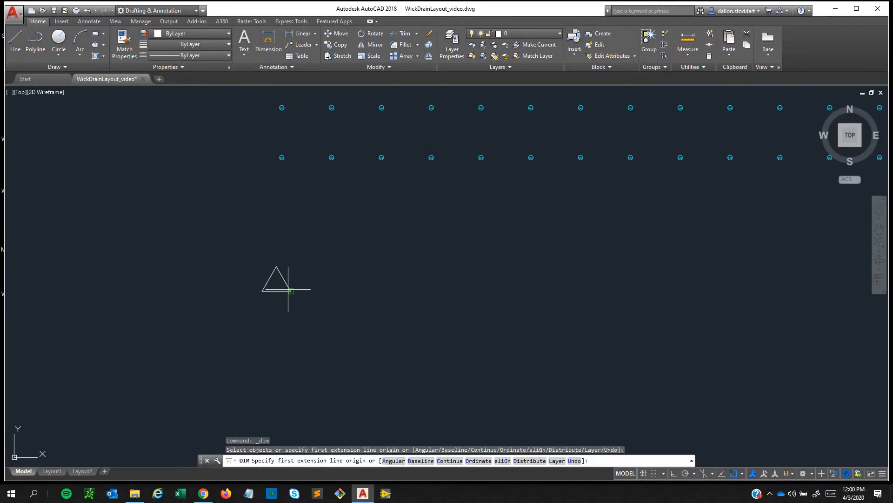
pyautogui.press('Escape')
# With Ortho turned on, draw a vertical line upward from the triangle's lower-right corner, ending well above its apex
pyautogui.write('l')
pyautogui.press('Return')
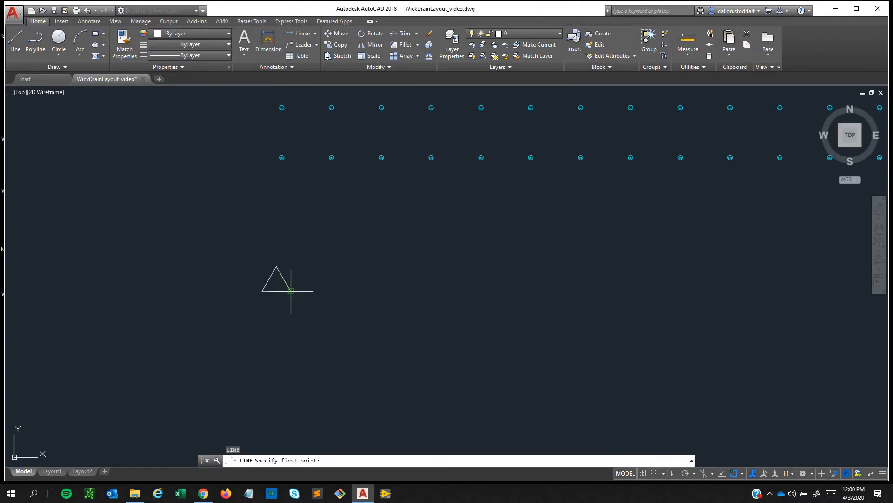
pyautogui.click(291, 291)
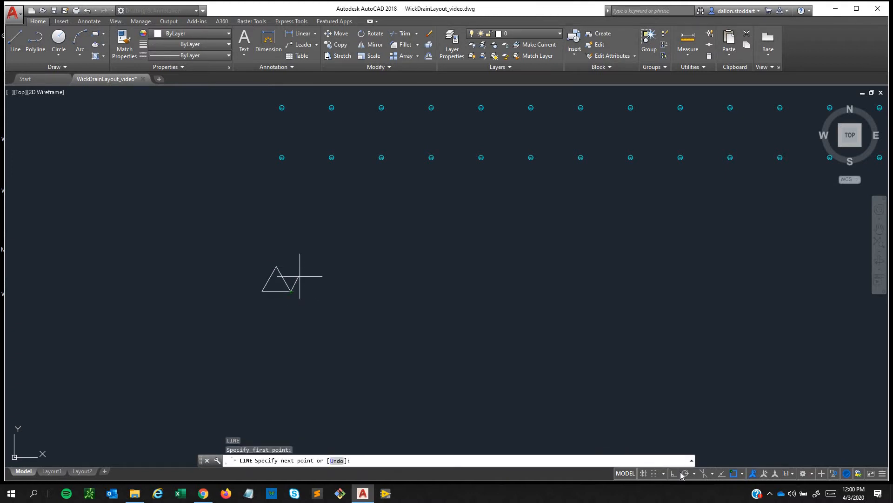
pyautogui.click(678, 474)
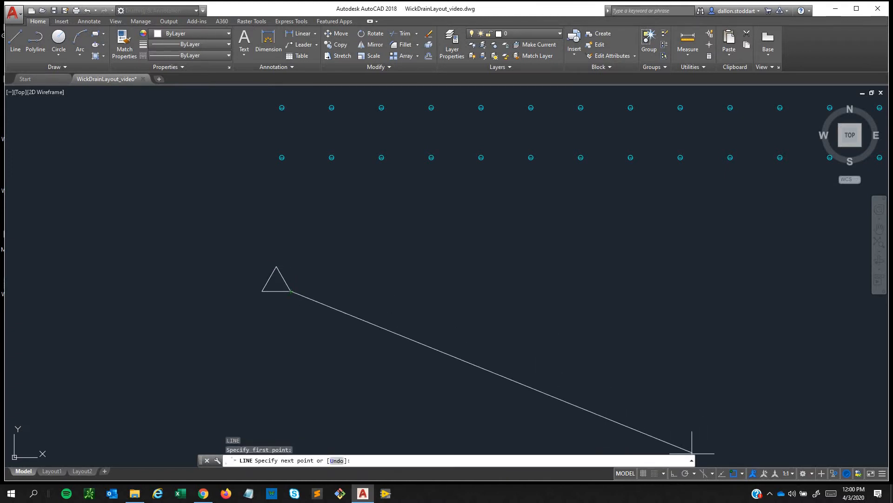
pyautogui.click(280, 230)
pyautogui.press('Return')
pyautogui.press('Return')
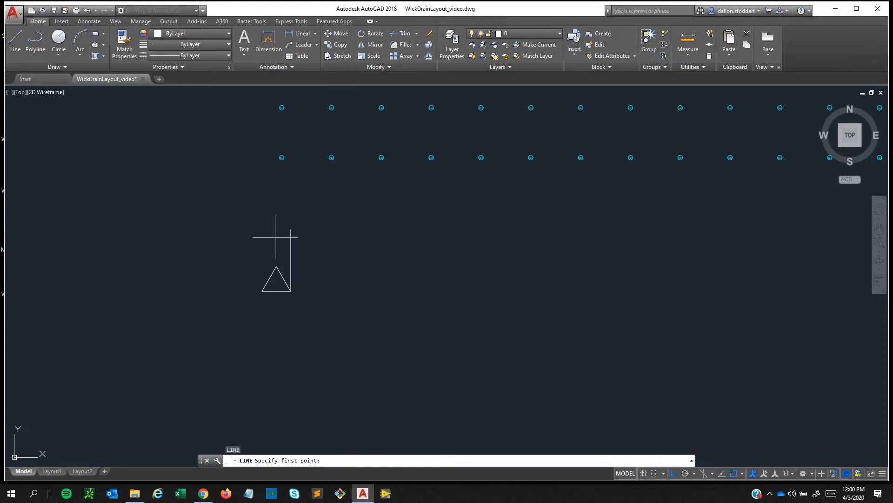
# Draw a horizontal line from the triangle's apex to the vertical line, and shorten the vertical line to end at that intersection
pyautogui.click(290, 242)
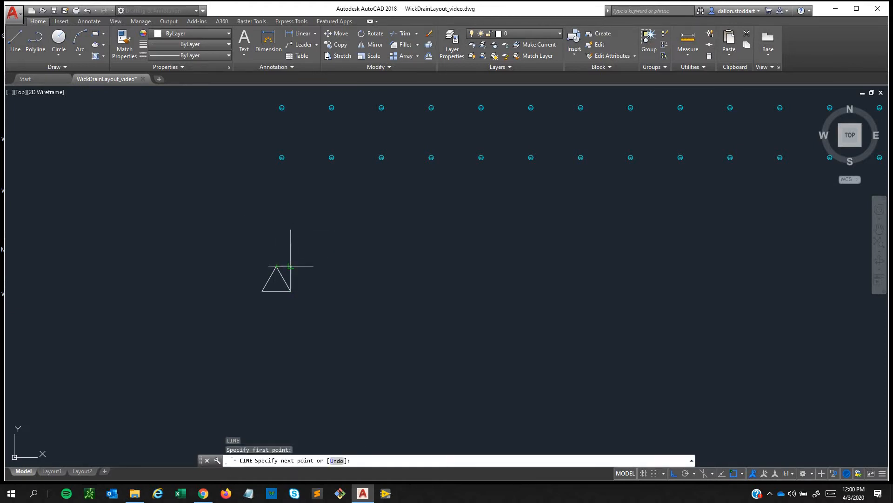
pyautogui.click(290, 252)
pyautogui.press('Escape')
pyautogui.click(292, 248)
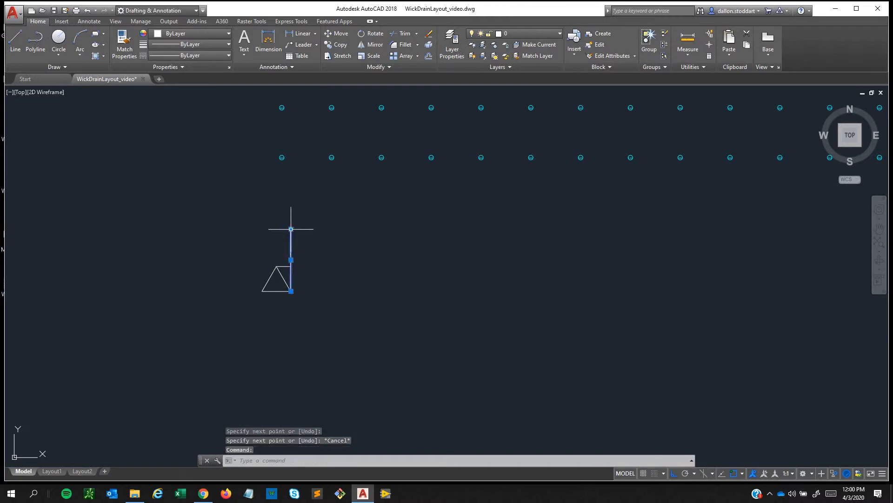
pyautogui.click(291, 229)
pyautogui.click(291, 266)
pyautogui.press('Escape')
# Dimension the shortened vertical line to show the triangle's height, placing the dimension to the right of the triangle
pyautogui.moveTo(288, 278); pyautogui.dragTo(290, 278, button='middle')
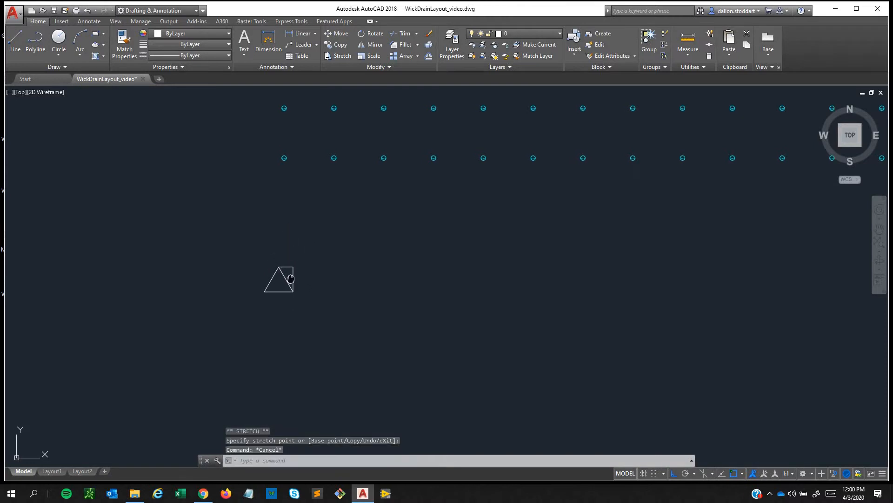
pyautogui.scroll(2, 290, 278)
pyautogui.click(269, 42)
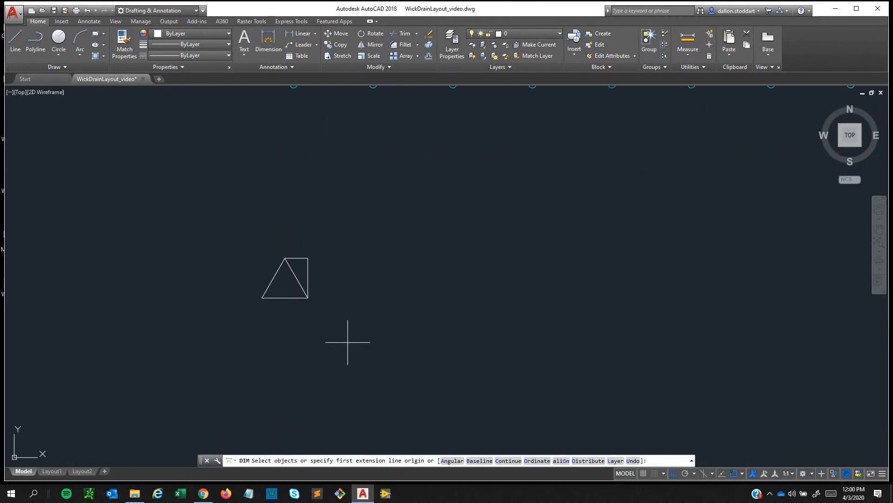
pyautogui.click(308, 298)
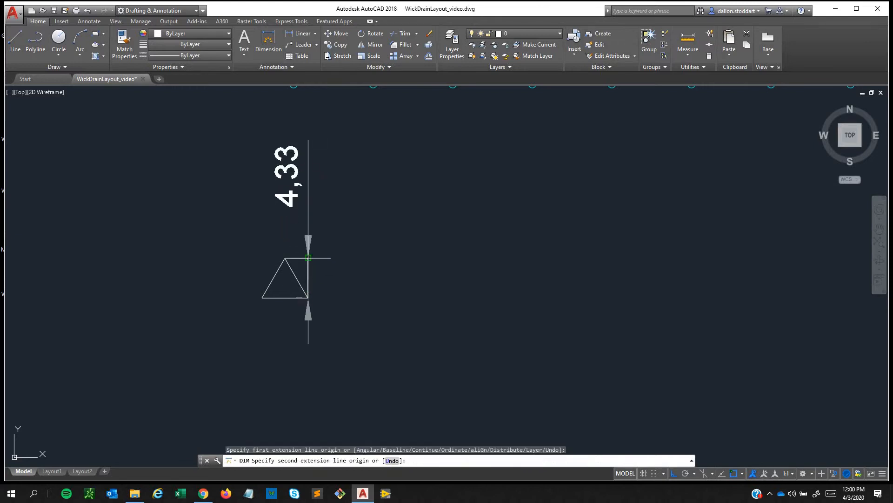
pyautogui.click(308, 258)
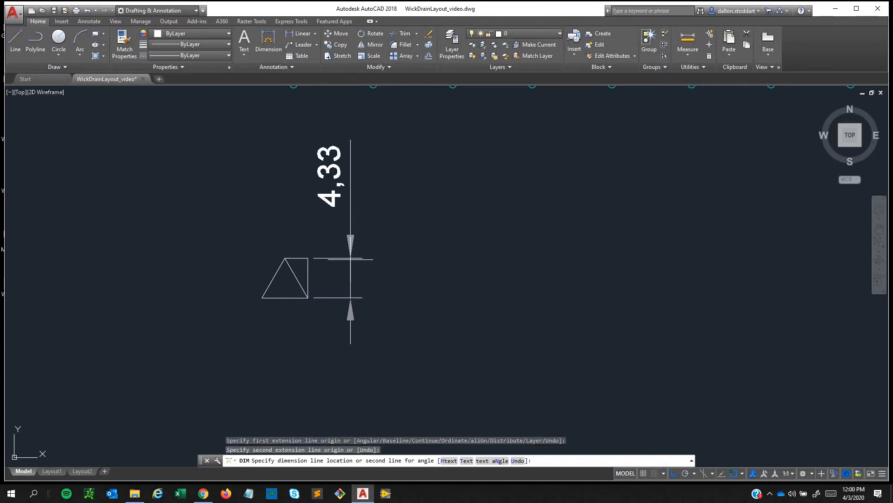
pyautogui.click(352, 270)
pyautogui.press('Escape')
pyautogui.scroll(-2, 253, 290)
pyautogui.moveTo(289, 307); pyautogui.dragTo(289, 308, button='middle')
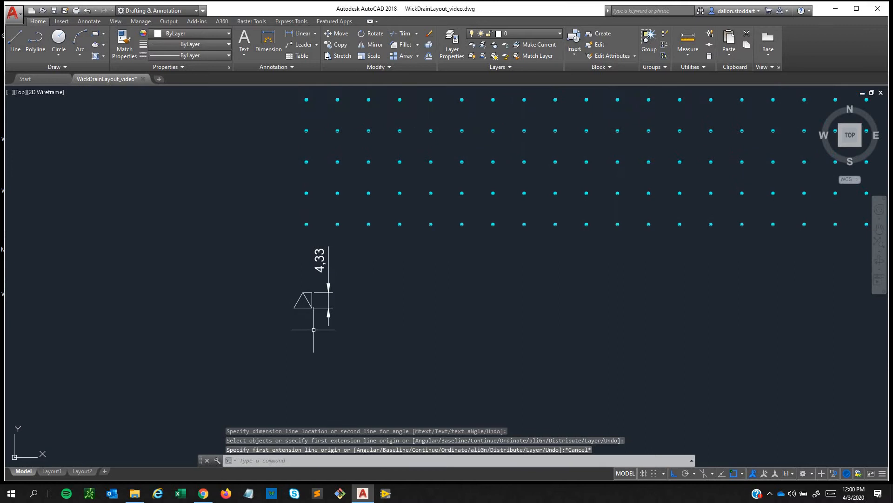
pyautogui.click(312, 314)
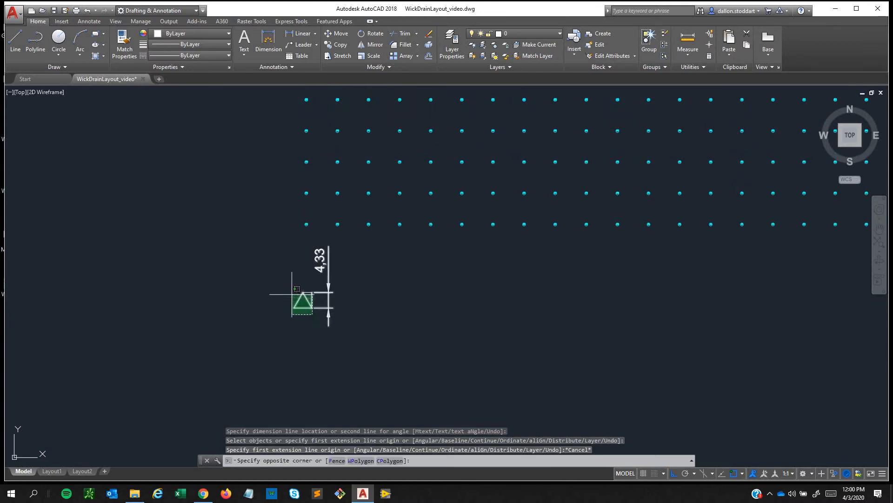
pyautogui.press('Escape')
pyautogui.click(310, 319)
pyautogui.click(300, 295)
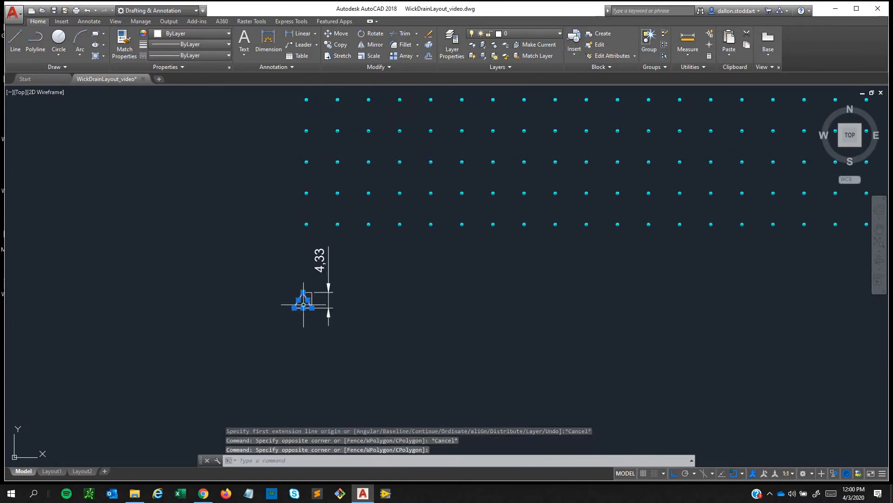
pyautogui.moveTo(305, 321); pyautogui.dragTo(319, 354, button='middle')
pyautogui.scroll(4, 320, 353)
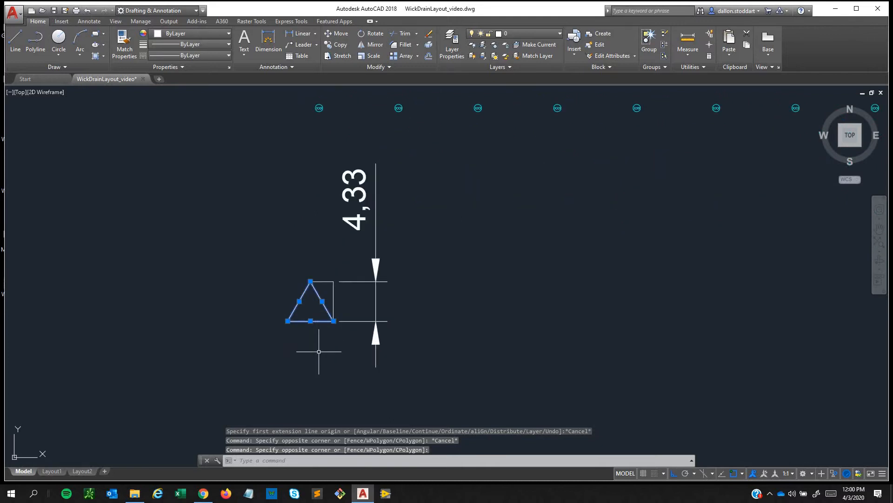
pyautogui.write('MI')
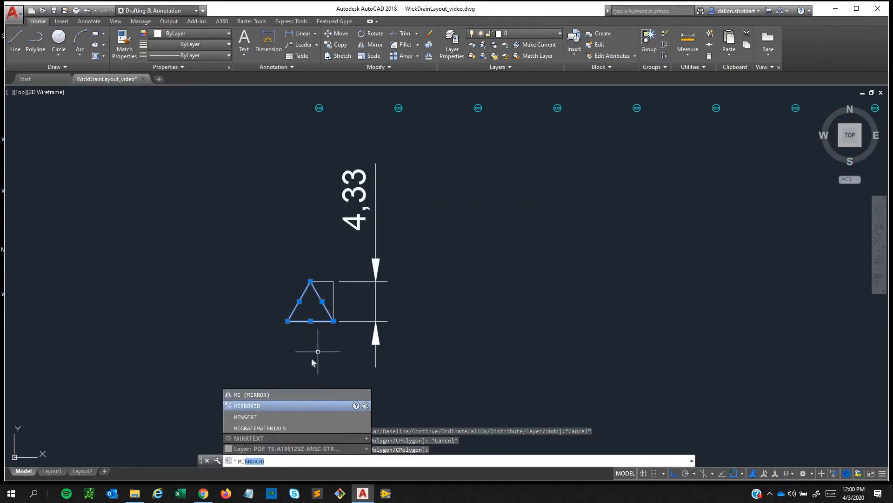
pyautogui.press('Return')
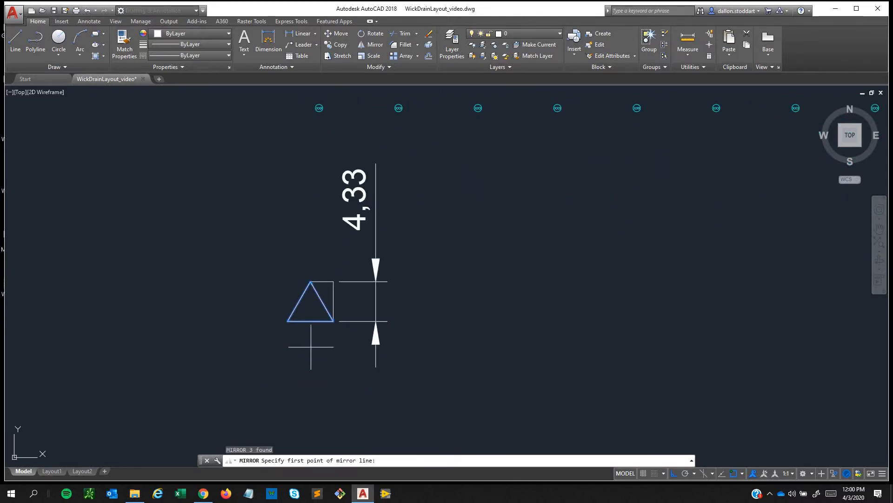
pyautogui.click(311, 281)
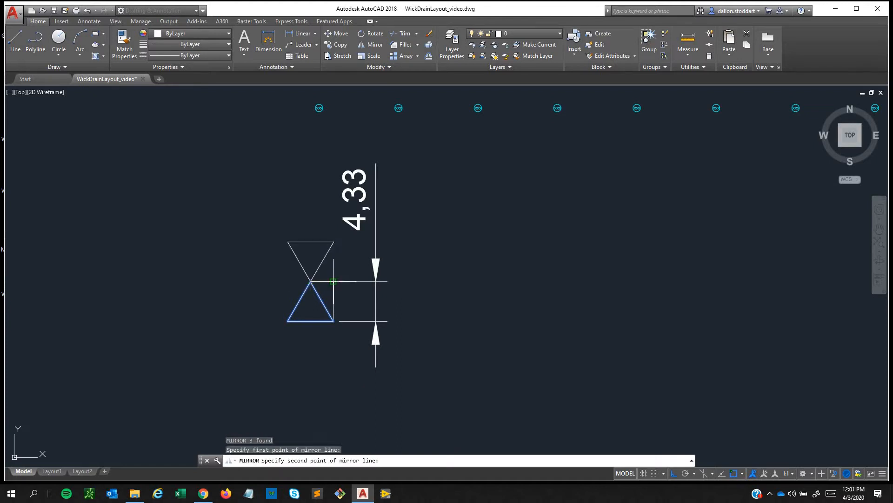
pyautogui.click(333, 281)
pyautogui.press('Escape')
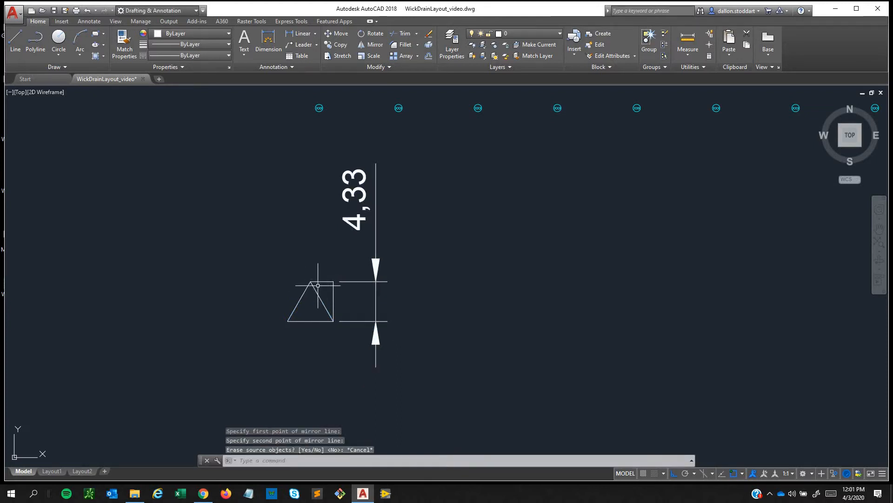
# Mirror the triangle's three sides upward about the horizontal line through its apex, keeping the source objects
pyautogui.click(312, 343)
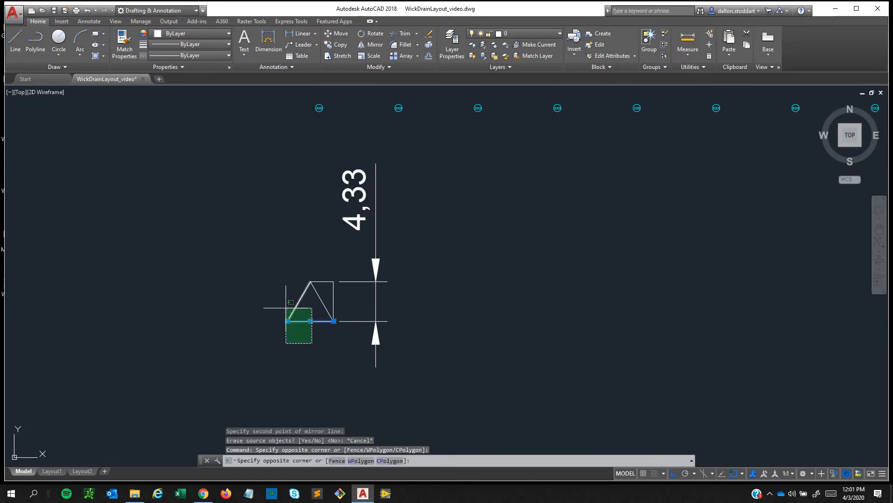
pyautogui.click(285, 286)
pyautogui.write('m')
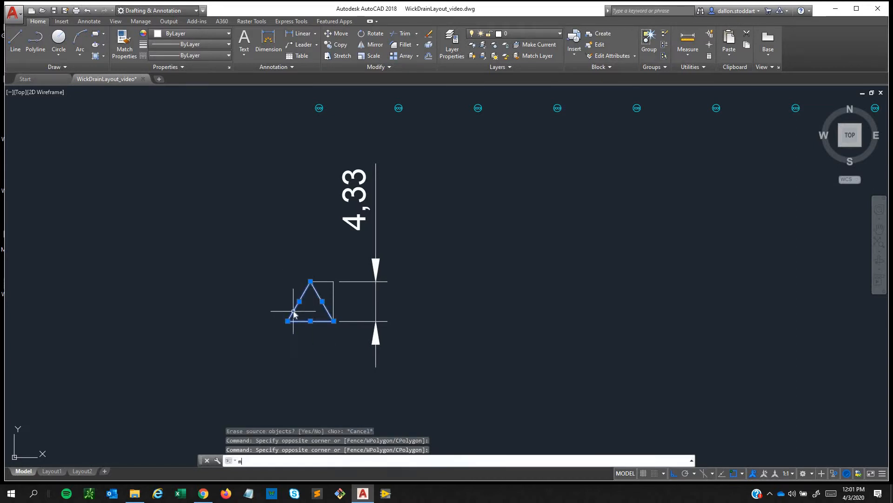
pyautogui.write('i')
pyautogui.press('Return')
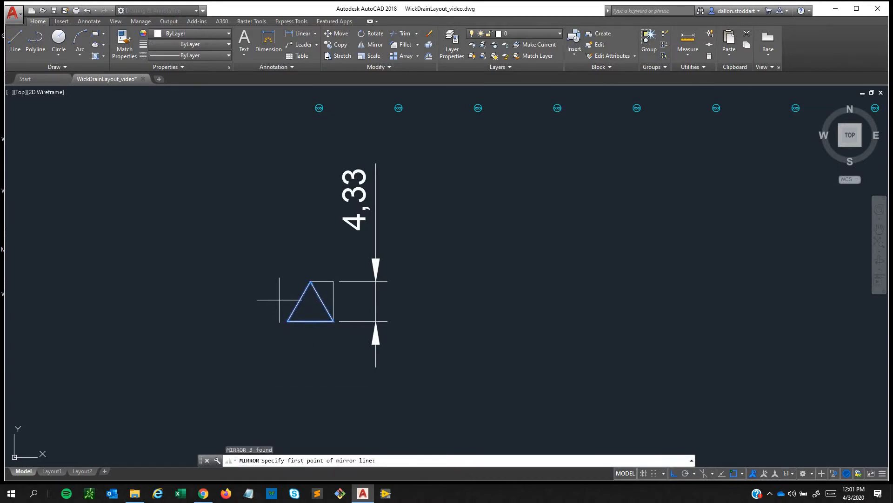
pyautogui.click(310, 281)
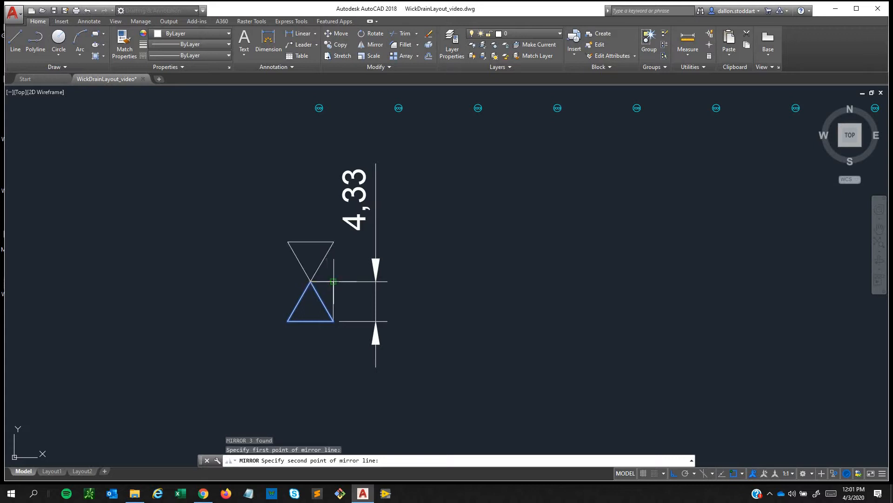
pyautogui.click(334, 281)
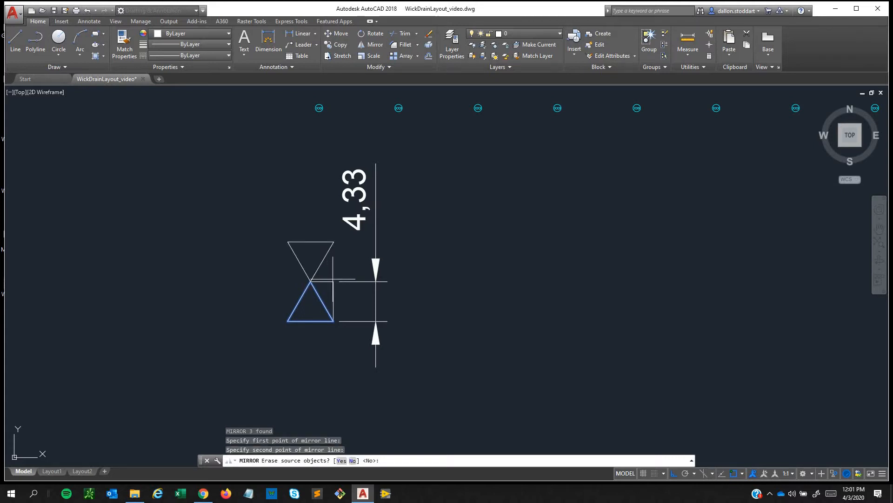
pyautogui.press('Return')
pyautogui.press('Escape')
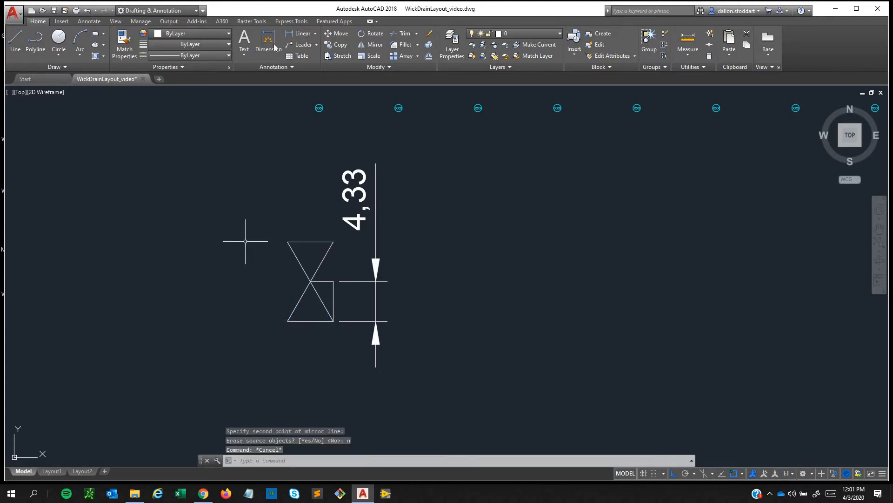
# Dimension the overall height of the two stacked triangles, placing the dimension to their left
pyautogui.click(269, 41)
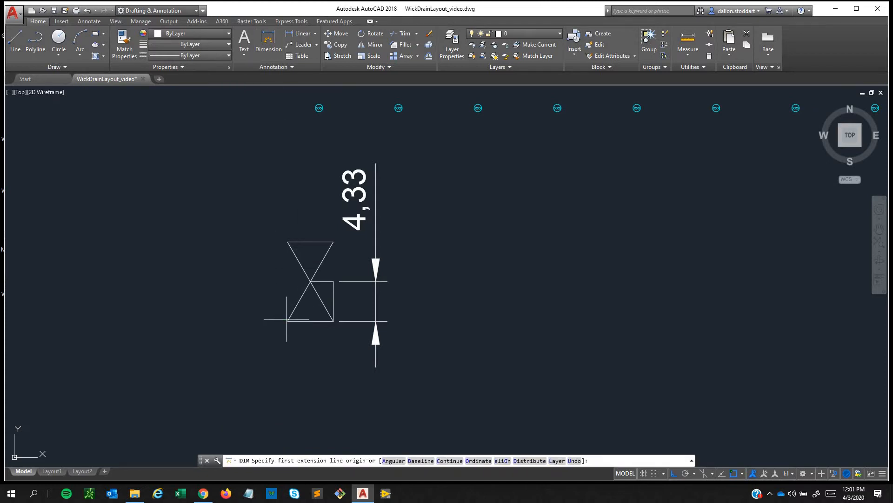
pyautogui.click(287, 321)
pyautogui.click(287, 241)
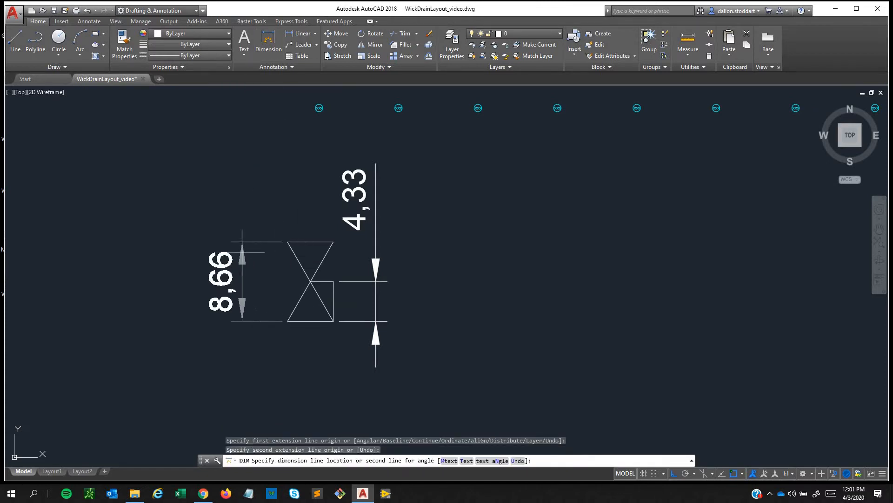
pyautogui.click(241, 277)
pyautogui.press('Escape')
# Draw a horizontal line connecting the centers of the first two wick points in the array's bottom row
pyautogui.scroll(-3, 266, 275)
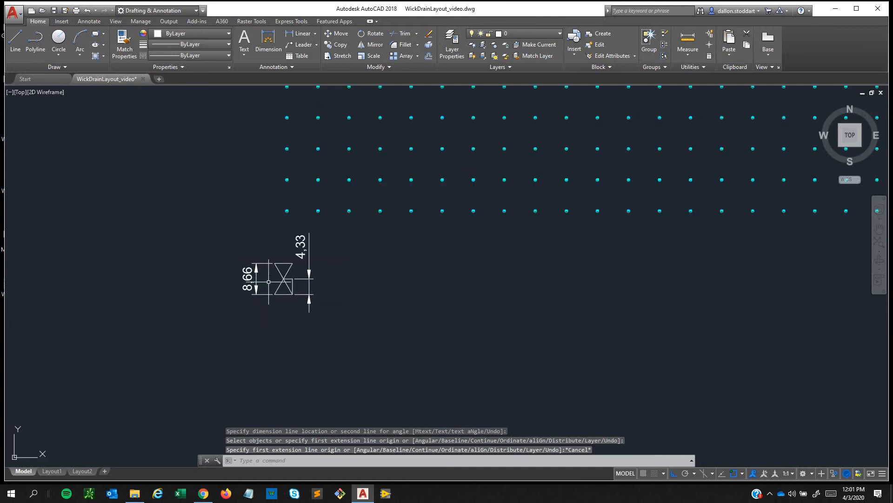
pyautogui.moveTo(273, 239); pyautogui.dragTo(269, 266, button='middle')
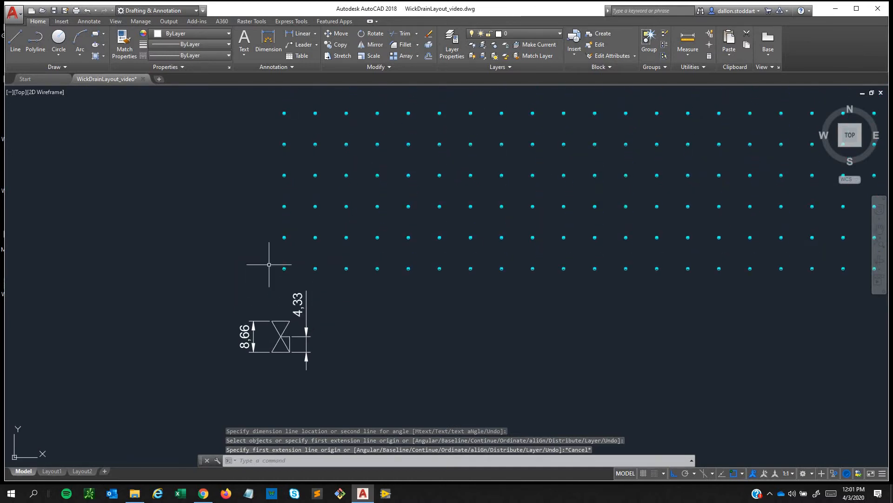
pyautogui.moveTo(281, 304); pyautogui.dragTo(275, 332, button='middle')
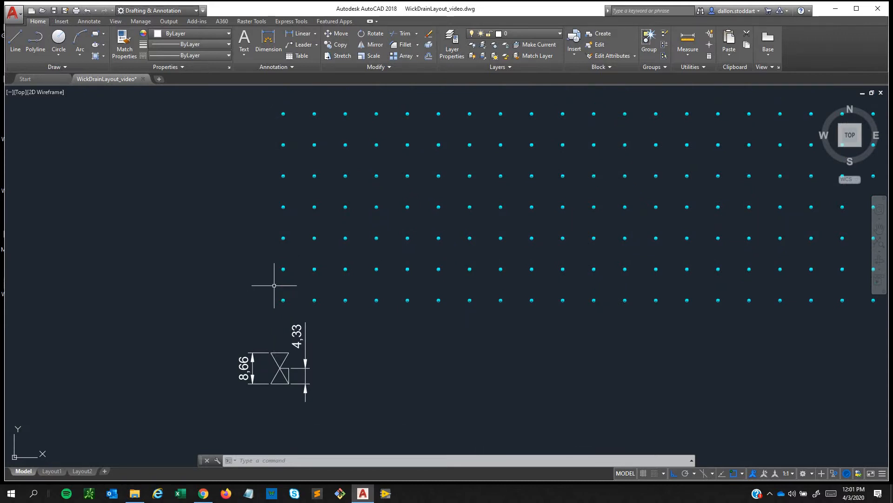
pyautogui.press('Escape')
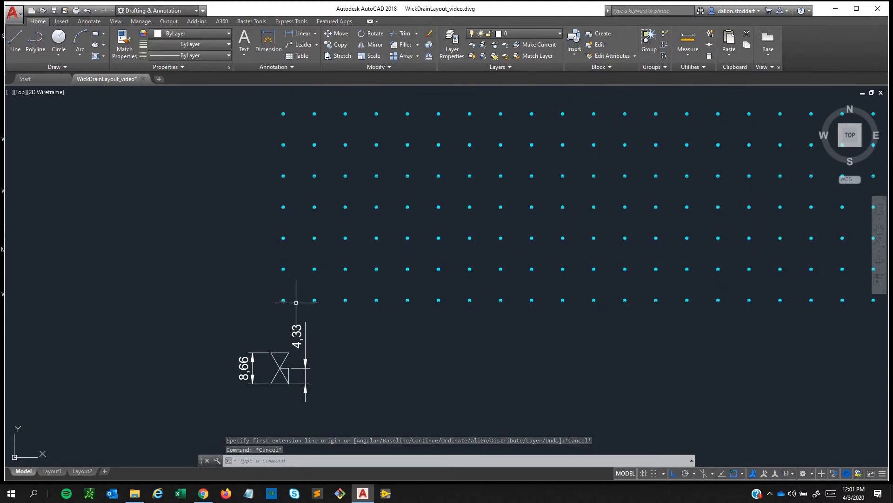
pyautogui.moveTo(296, 302); pyautogui.dragTo(278, 314, button='middle')
pyautogui.click(336, 318)
pyautogui.press('Escape')
pyautogui.write('l')
pyautogui.press('Return')
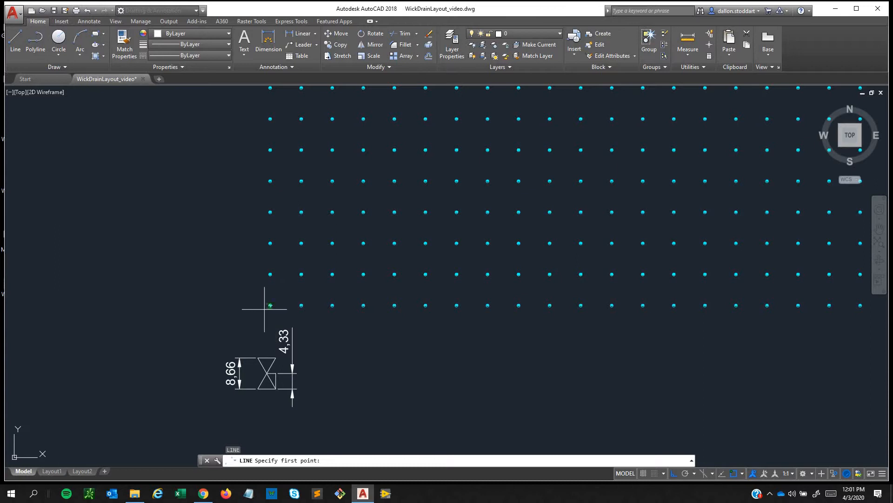
pyautogui.scroll(4, 267, 307)
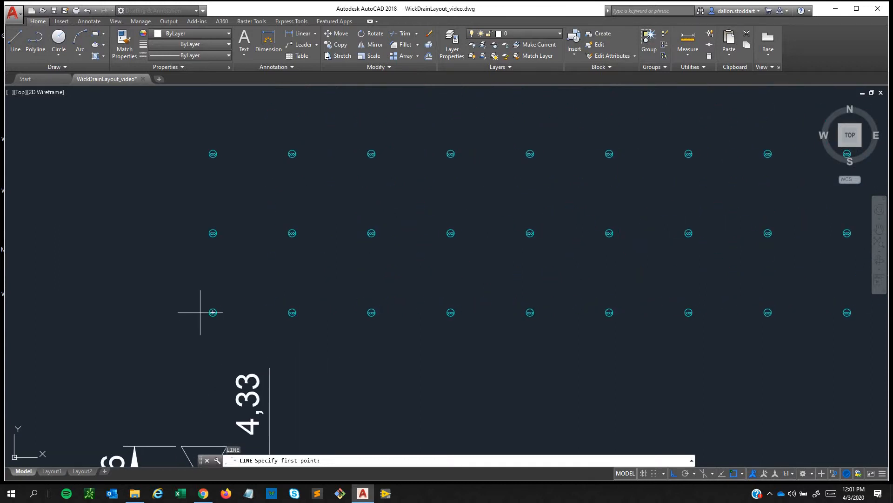
pyautogui.click(213, 313)
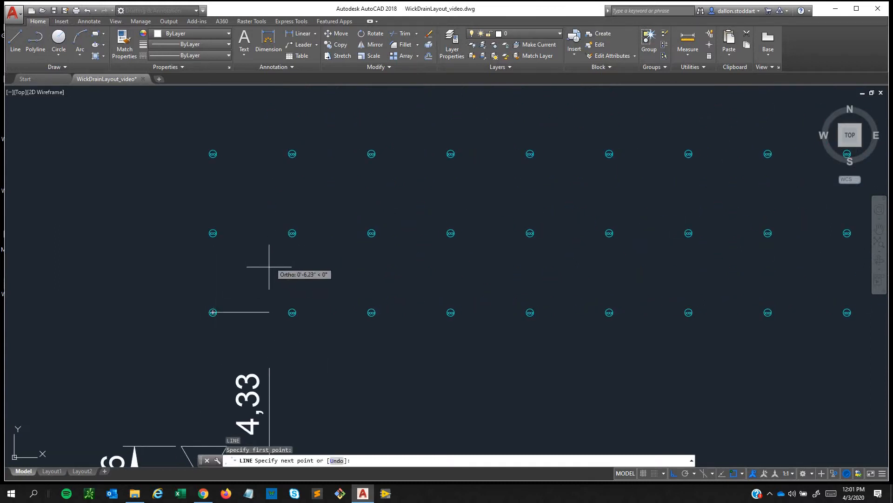
pyautogui.click(292, 313)
pyautogui.press('Escape')
# Draw a vertical line 4.33 inches upward from the midpoint of the line between the two wick points
pyautogui.press('Return')
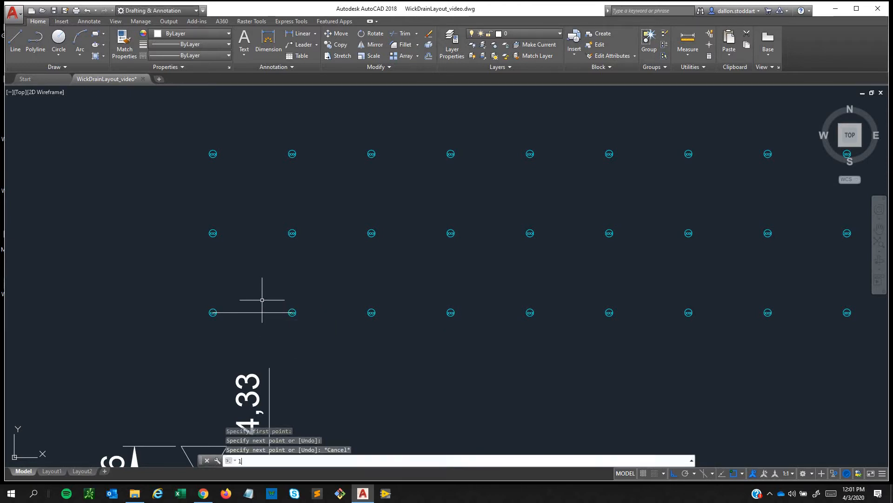
pyautogui.click(252, 312)
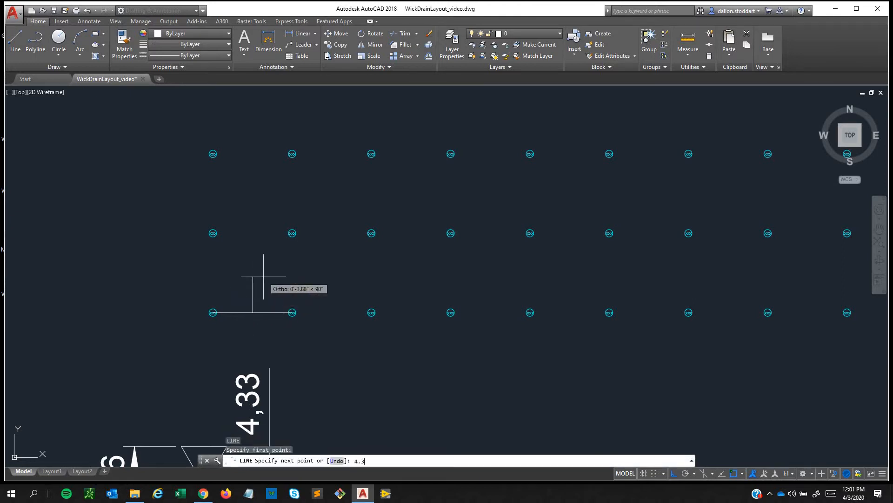
pyautogui.press('Return')
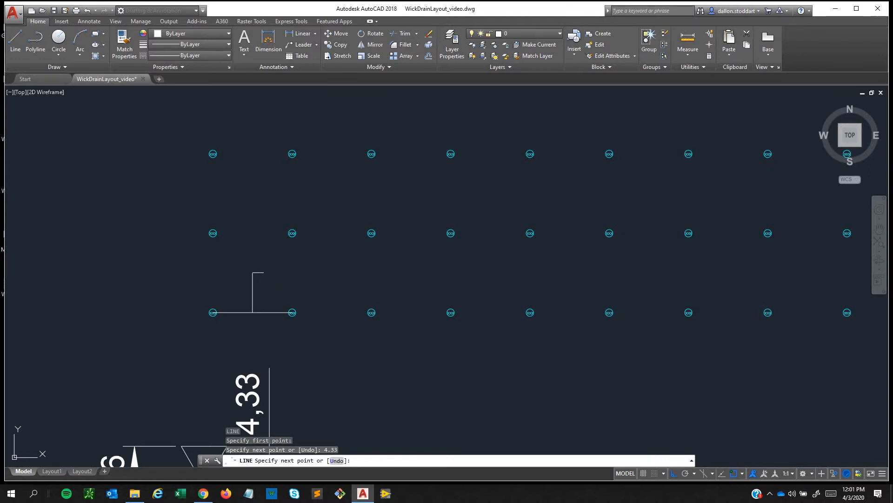
pyautogui.press('Escape')
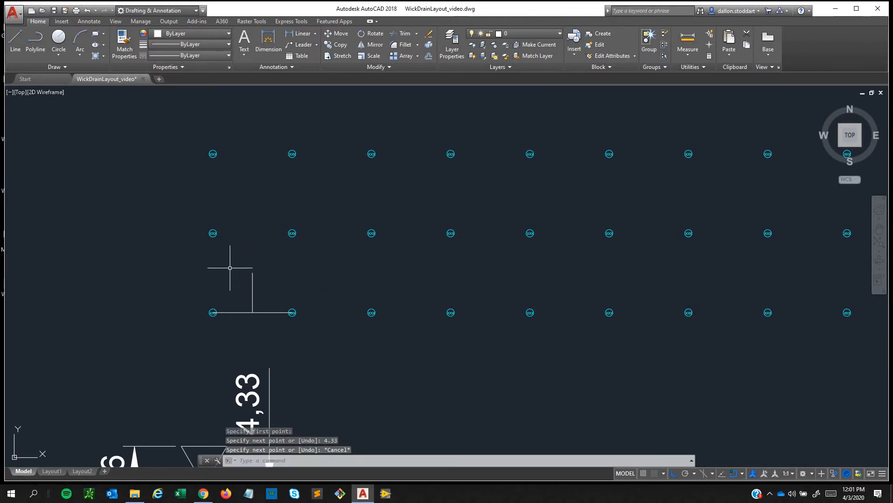
# Copy the wick point array from its bottom-row first point to the upper end of the vertical construction line, with Ortho off
pyautogui.click(341, 256)
pyautogui.click(276, 201)
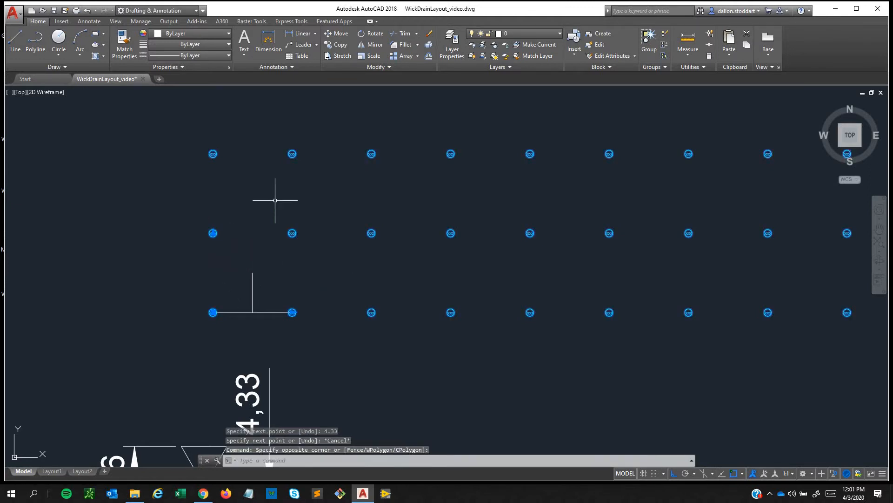
pyautogui.write('copy')
pyautogui.press('Return')
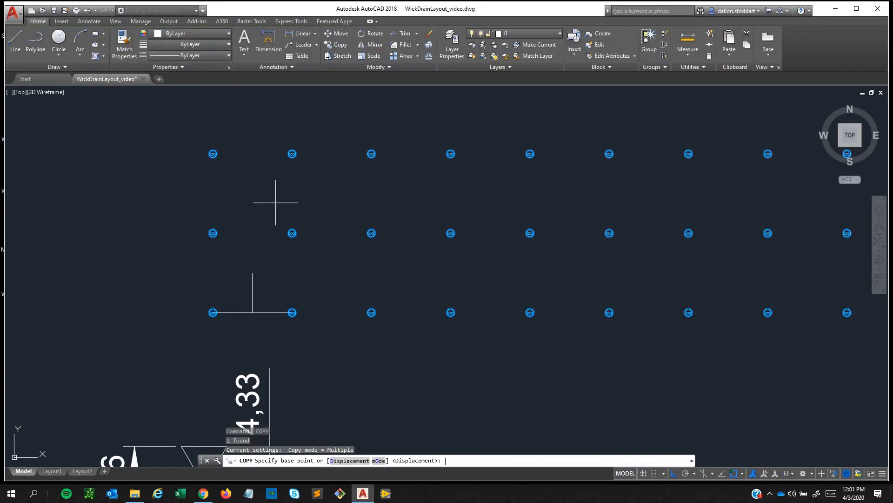
pyautogui.click(213, 312)
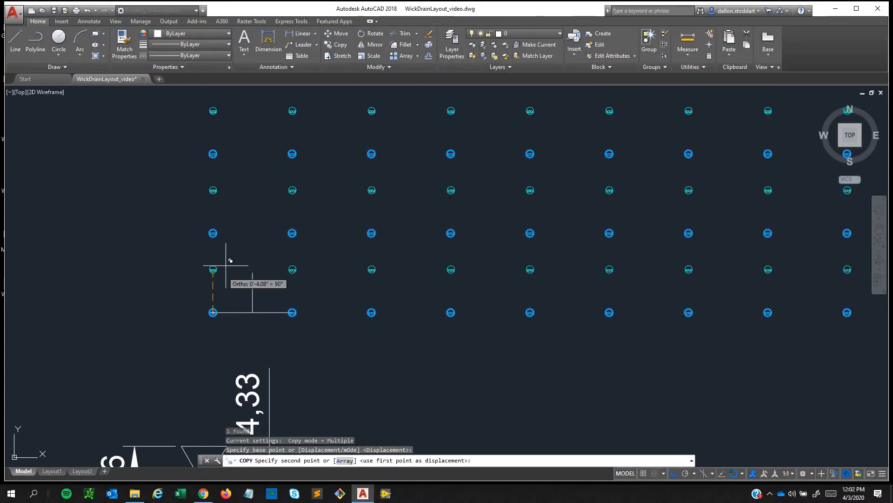
pyautogui.click(673, 473)
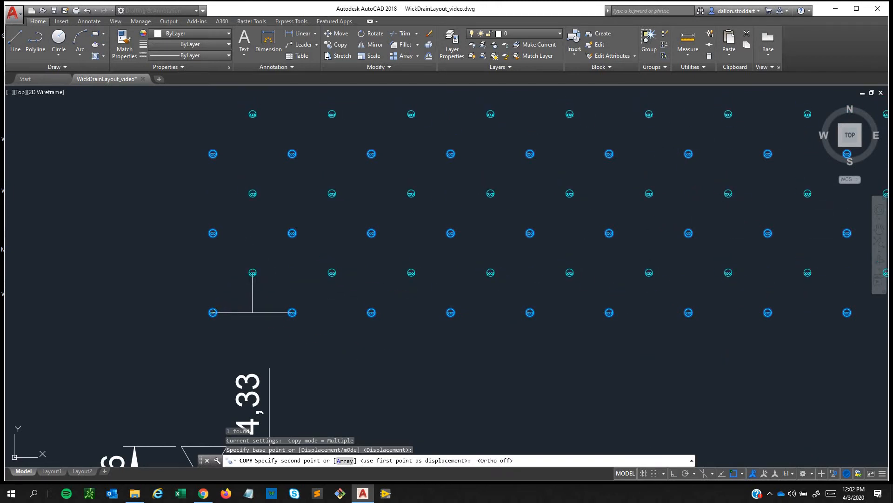
pyautogui.press('Escape')
# Delete the horizontal and vertical construction lines at the array's lower corner
pyautogui.click(268, 334)
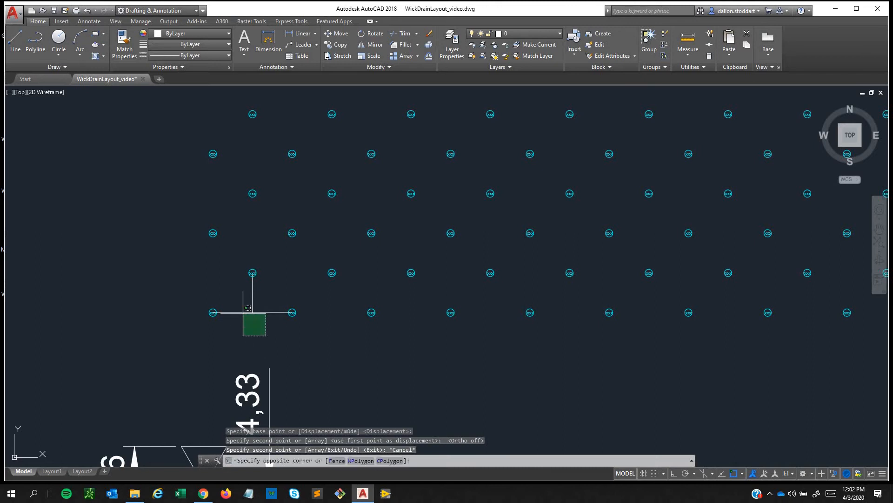
pyautogui.click(232, 292)
pyautogui.press('Delete')
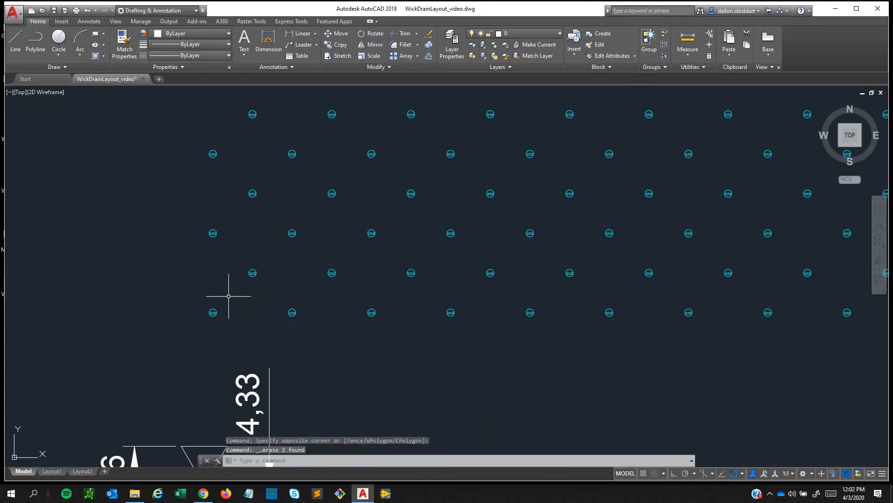
pyautogui.press('Escape')
# Check the diagonal spacing from the third row's second wick point to the second row's first point with a temporary dimension
pyautogui.scroll(-8, 236, 289)
pyautogui.scroll(2, 237, 292)
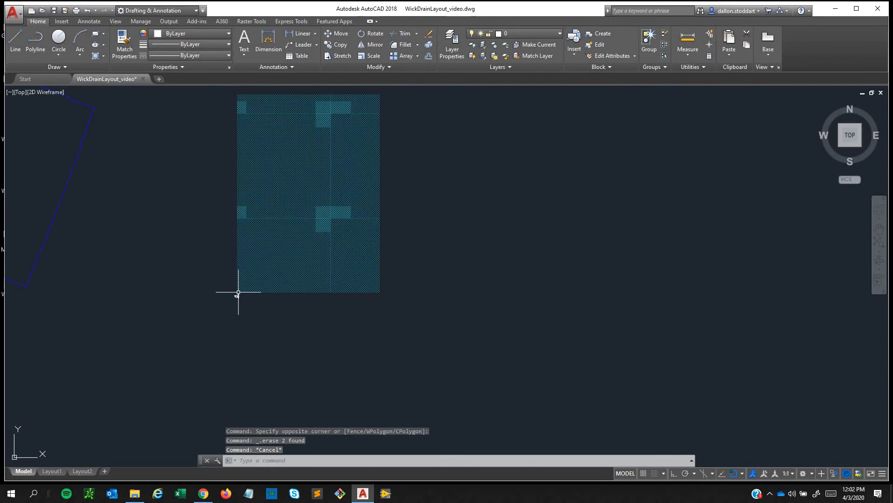
pyautogui.scroll(2, 277, 293)
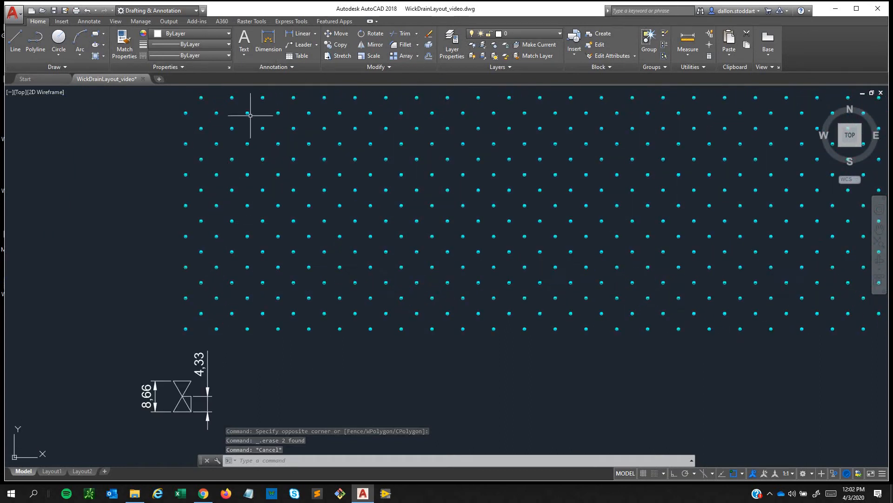
pyautogui.click(268, 42)
pyautogui.scroll(2, 196, 310)
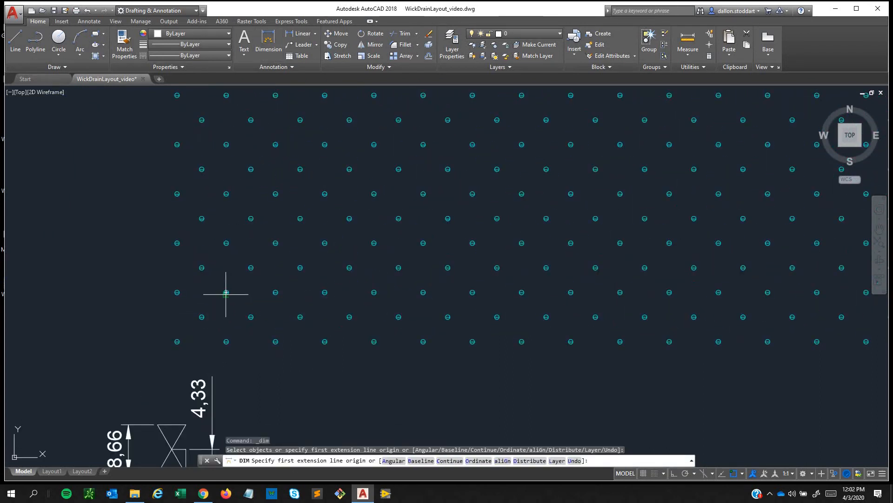
pyautogui.click(226, 292)
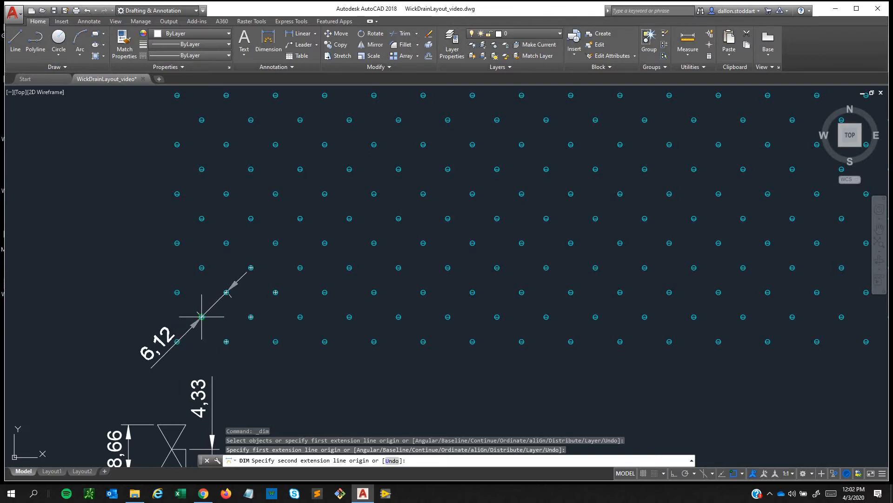
pyautogui.press('Escape')
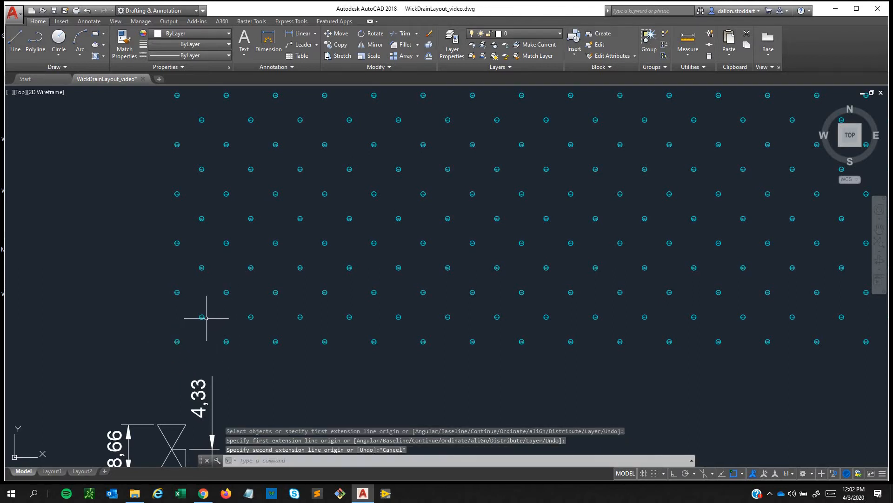
# Check the diagonal spacing between the first wick points of the second and bottom rows with a temporary dimension
pyautogui.scroll(-3, 208, 339)
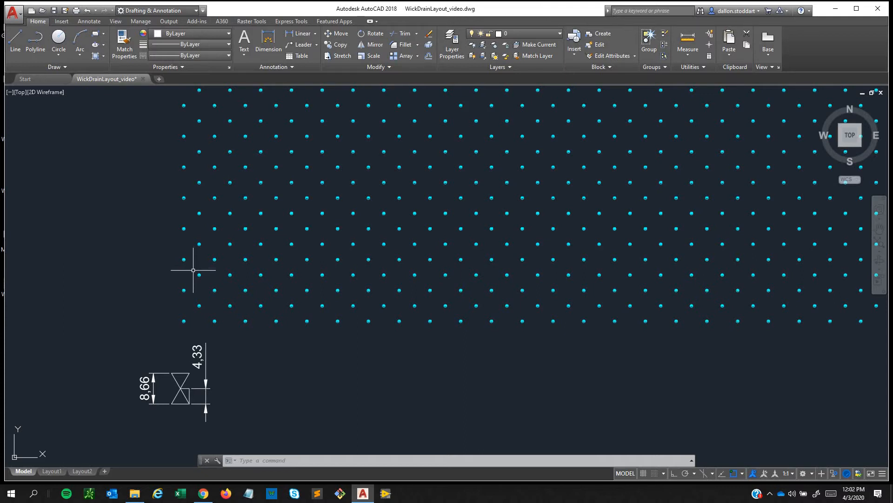
pyautogui.scroll(-1, 199, 309)
pyautogui.scroll(3, 201, 306)
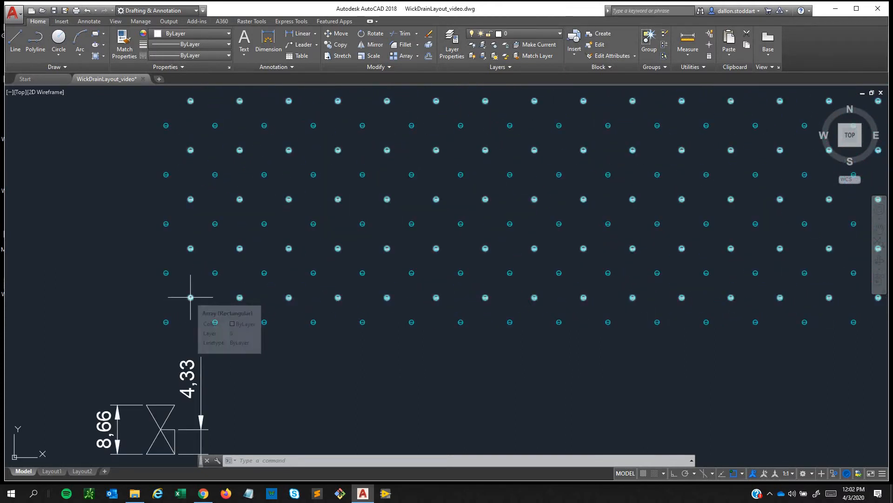
pyautogui.click(191, 280)
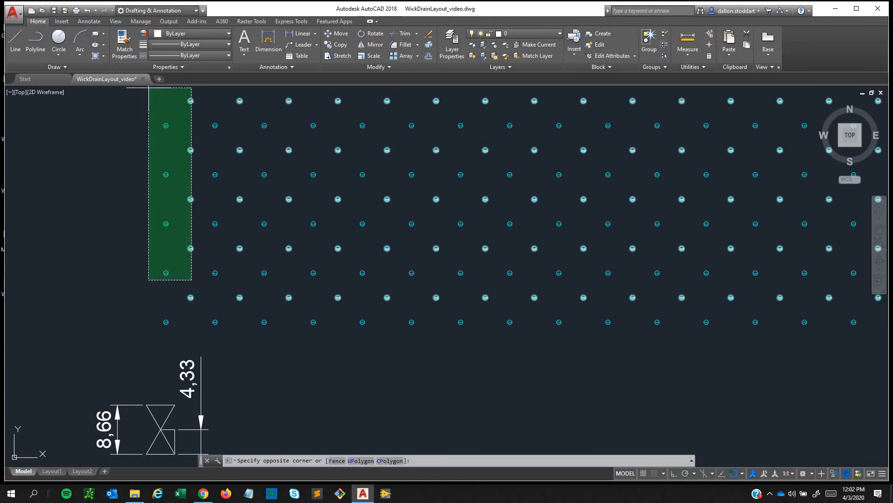
pyautogui.press('Escape')
pyautogui.click(268, 43)
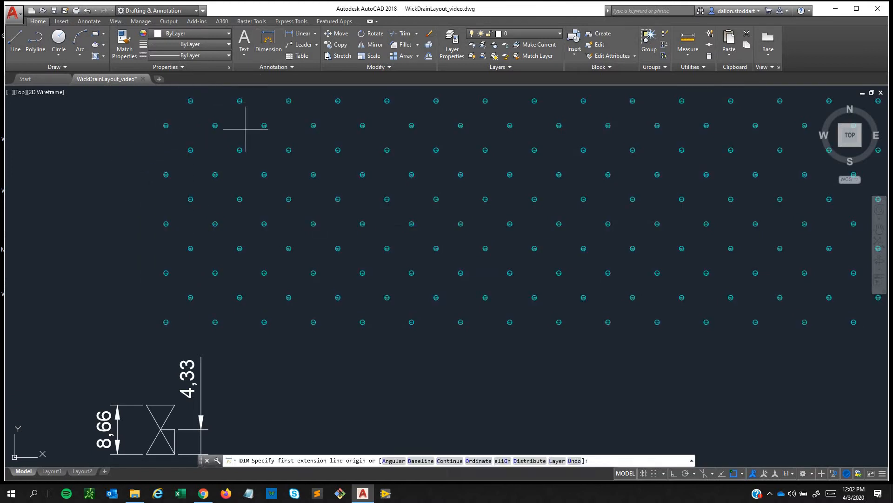
pyautogui.click(190, 297)
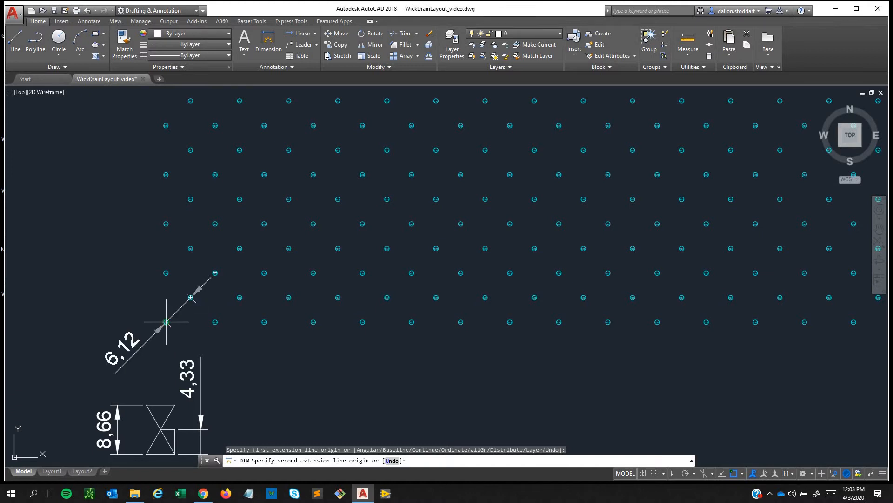
pyautogui.press('Escape')
# Draw a horizontal check line between the centers of the first two wick points in the bottom row
pyautogui.write('l')
pyautogui.press('Return')
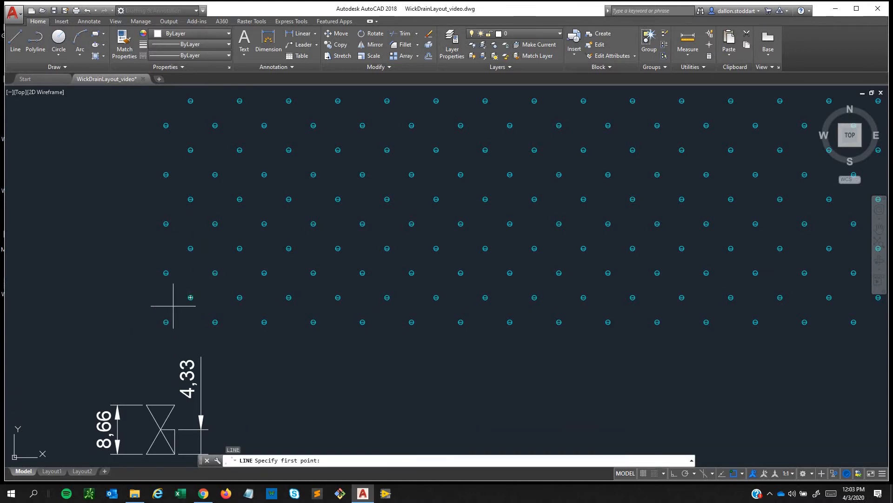
pyautogui.click(167, 321)
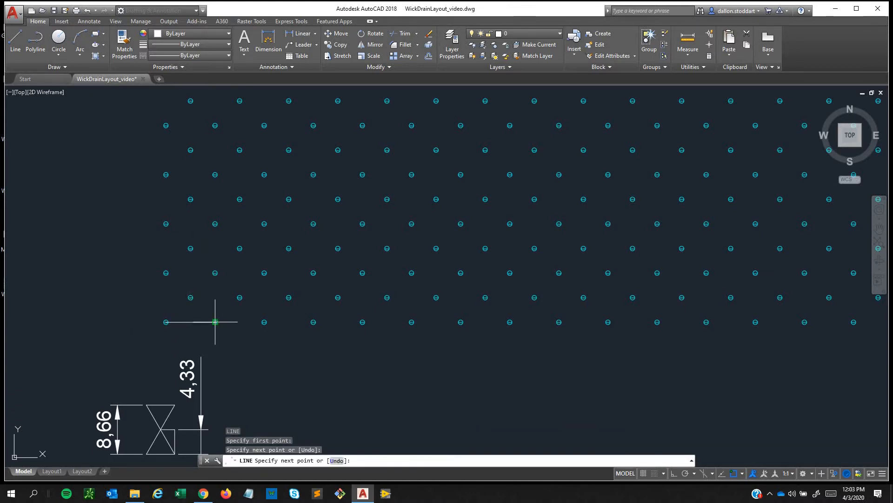
pyautogui.click(215, 321)
pyautogui.press('Escape')
# Draw a vertical check line from the second row's first wick point down to the midpoint of the horizontal line
pyautogui.scroll(5, 190, 326)
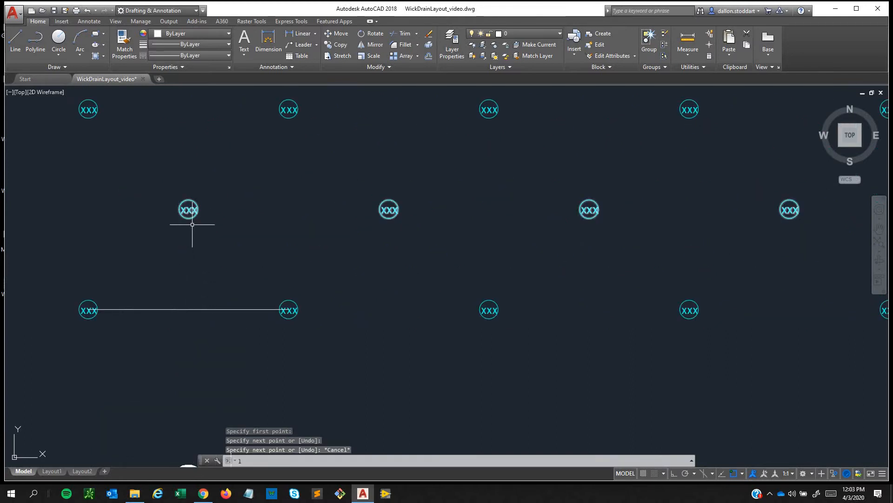
pyautogui.press('Return')
pyautogui.click(188, 210)
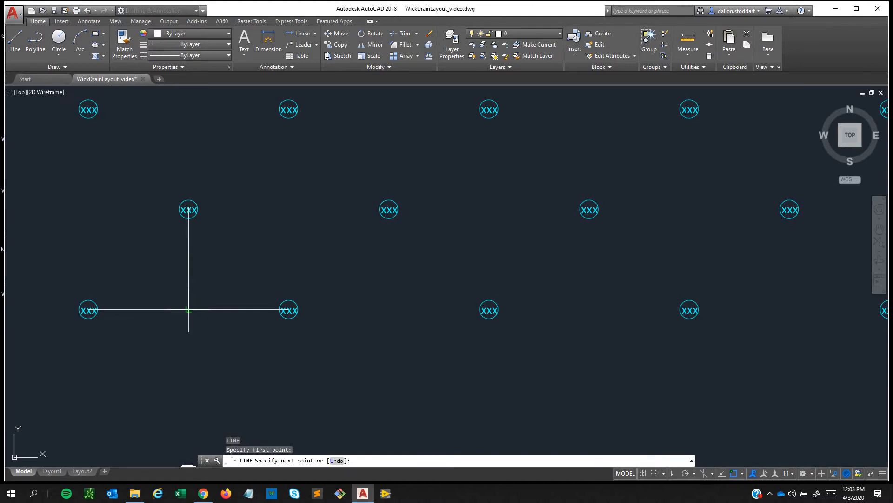
pyautogui.click(188, 309)
pyautogui.press('Escape')
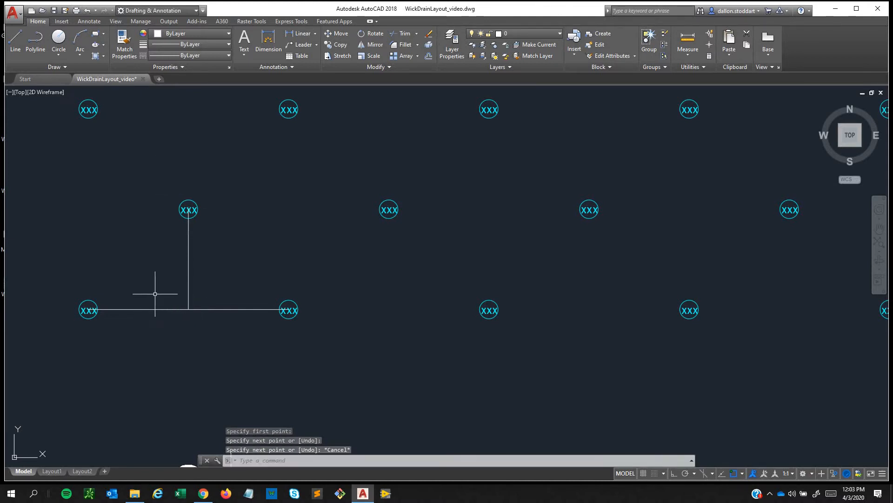
# Check the vertical distance between the second row's first wick point and the bottom-row line with a temporary dimension
pyautogui.click(268, 39)
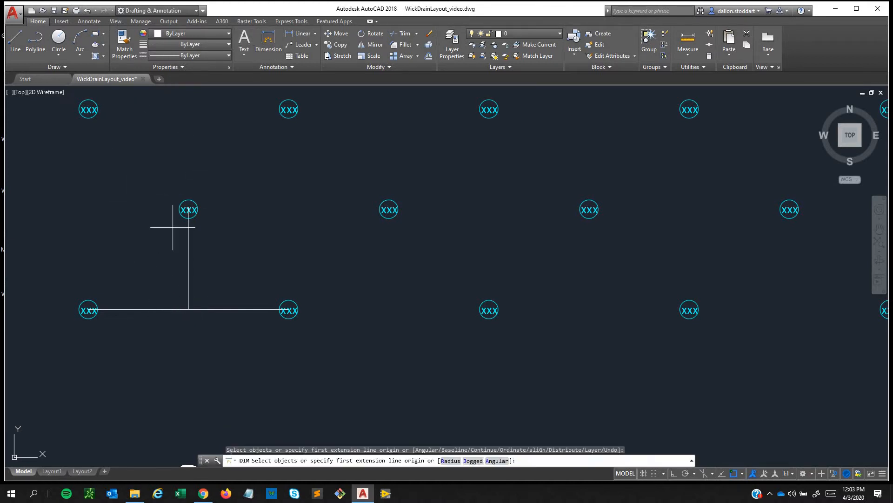
pyautogui.click(189, 210)
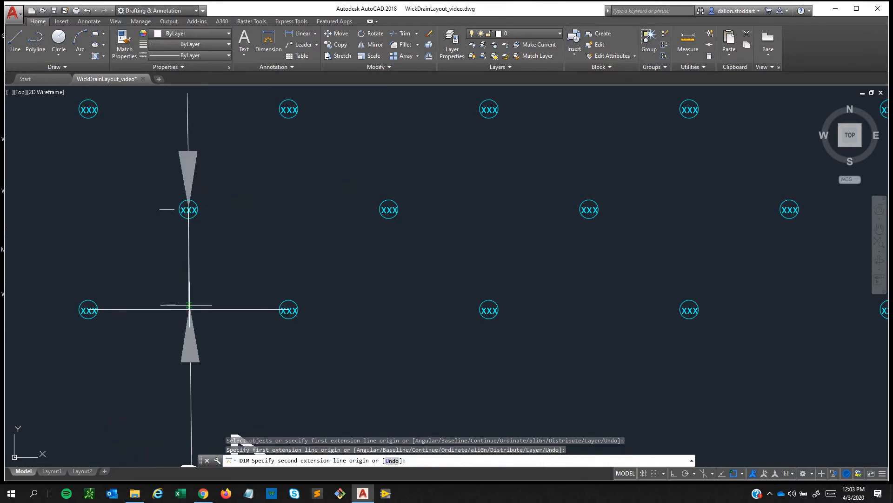
pyautogui.click(188, 309)
pyautogui.scroll(-6, 189, 309)
pyautogui.press('Escape')
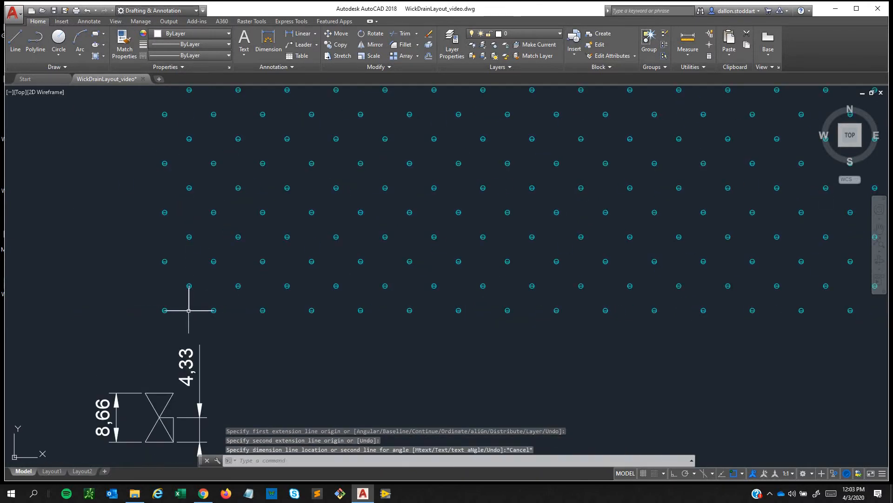
# Preview an aligned dimension from the bottom row's first wick point to the second row's first point without placing it
pyautogui.scroll(4, 170, 289)
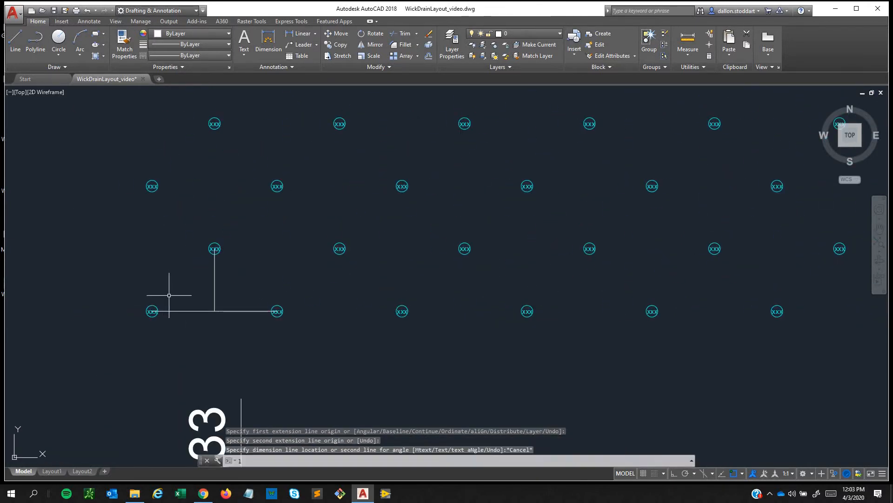
pyautogui.write('dim')
pyautogui.press('Return')
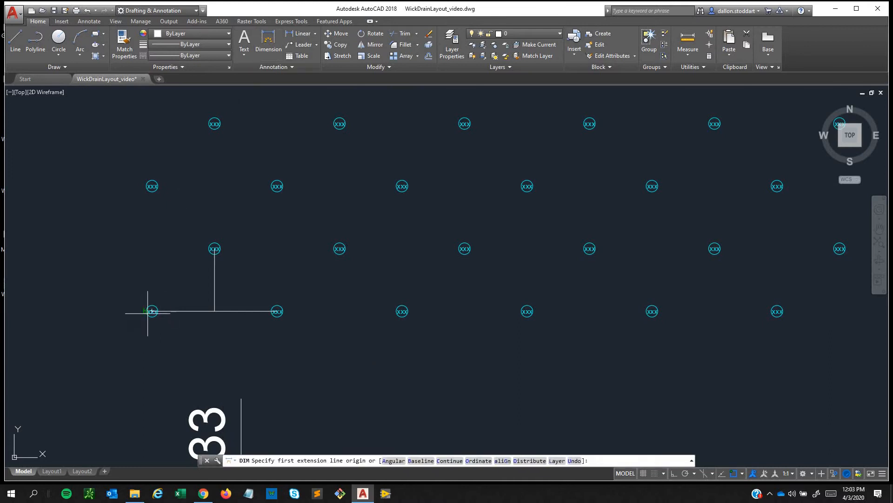
pyautogui.click(152, 311)
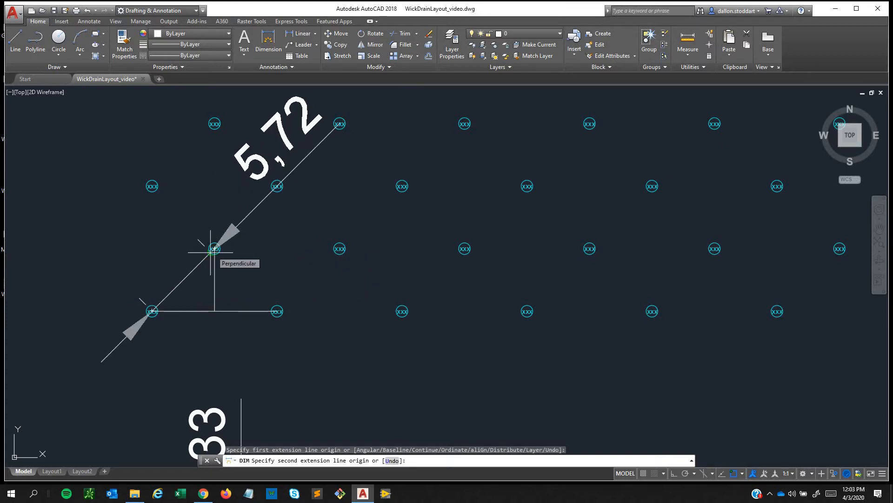
pyautogui.press('Escape')
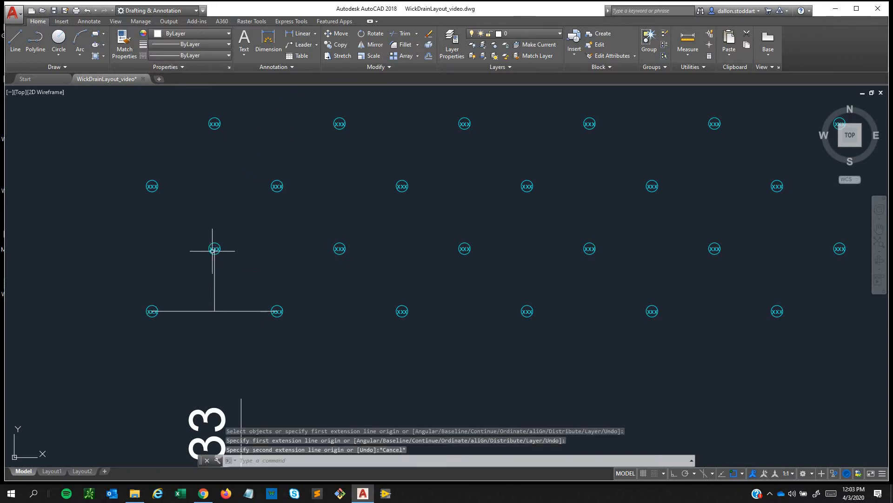
# Delete the horizontal and vertical check lines between the first wick points of the two lowest rows
pyautogui.click(225, 311)
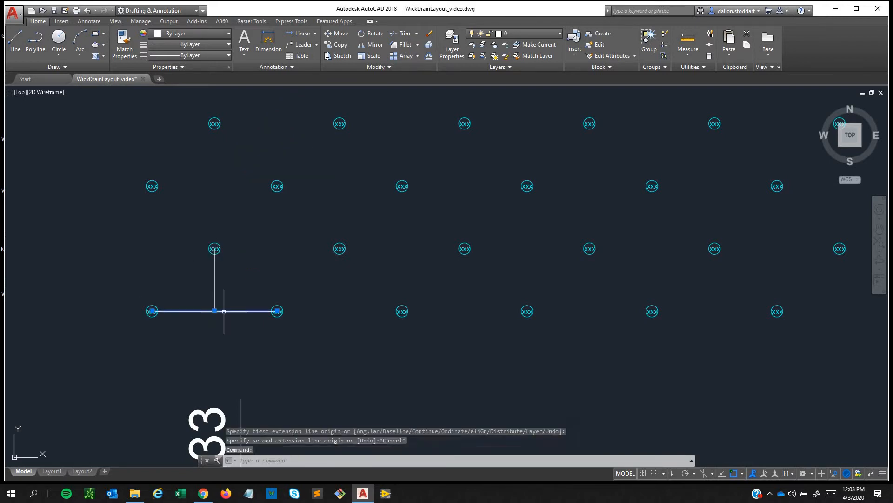
pyautogui.press('Delete')
pyautogui.click(225, 335)
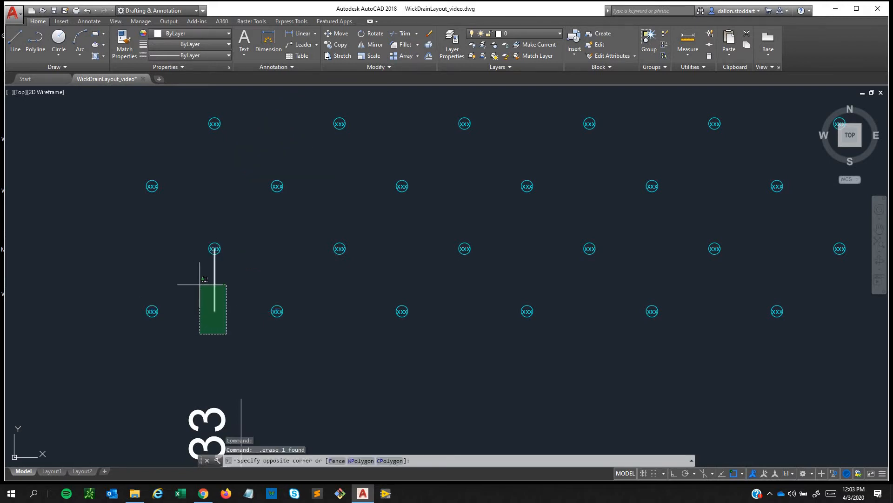
pyautogui.click(199, 285)
pyautogui.press('Delete')
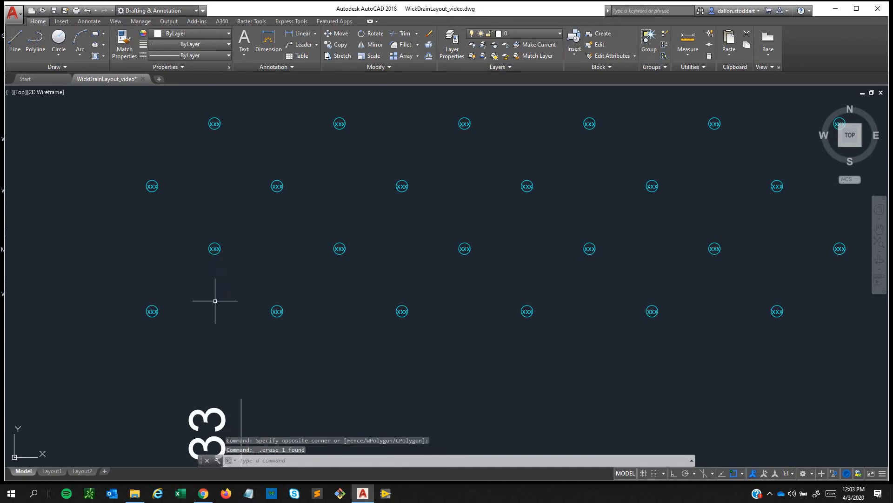
pyautogui.scroll(-4, 206, 271)
pyautogui.press('ctrl')
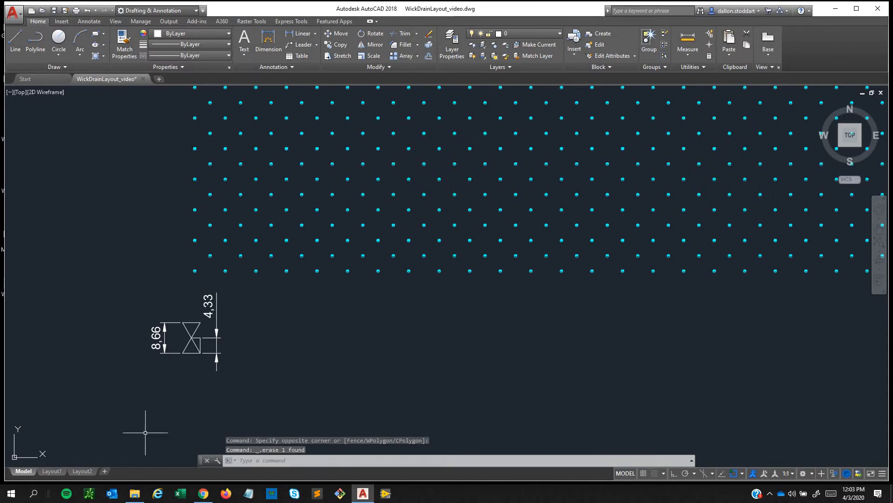
pyautogui.moveTo(190, 282); pyautogui.dragTo(215, 270, button='middle')
pyautogui.scroll(4, 215, 270)
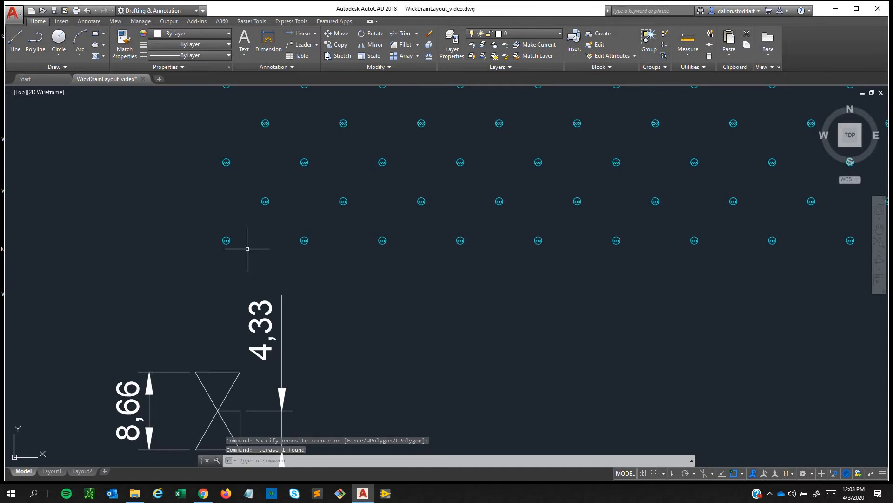
pyautogui.moveTo(248, 245); pyautogui.dragTo(247, 249, button='middle')
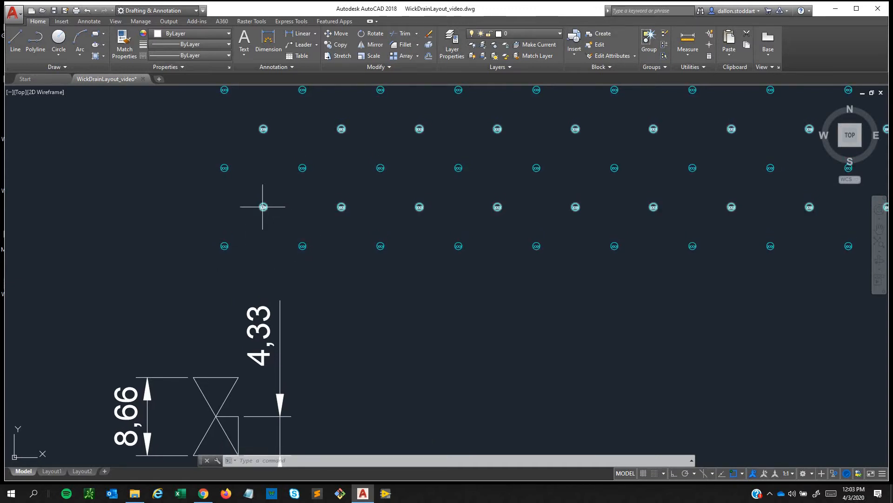
pyautogui.moveTo(263, 206)
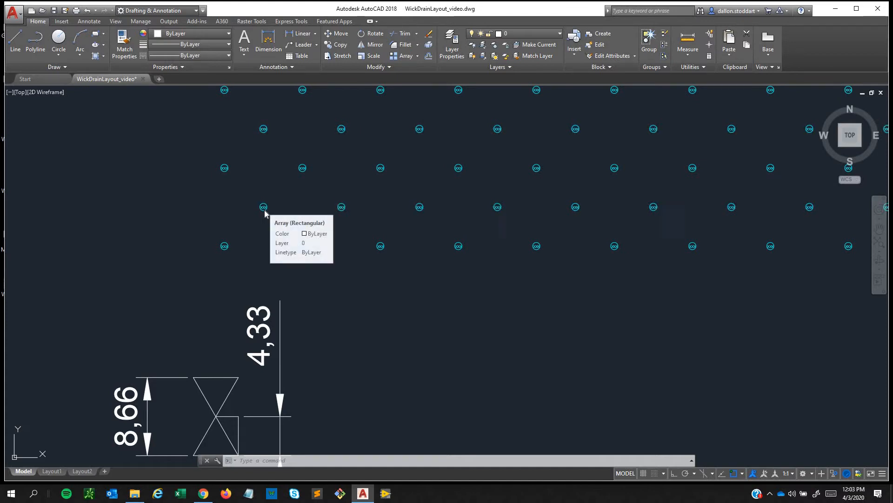
# Delete the offset copy of the wick array and set the remaining array's column spacing to 5"
pyautogui.click(263, 206)
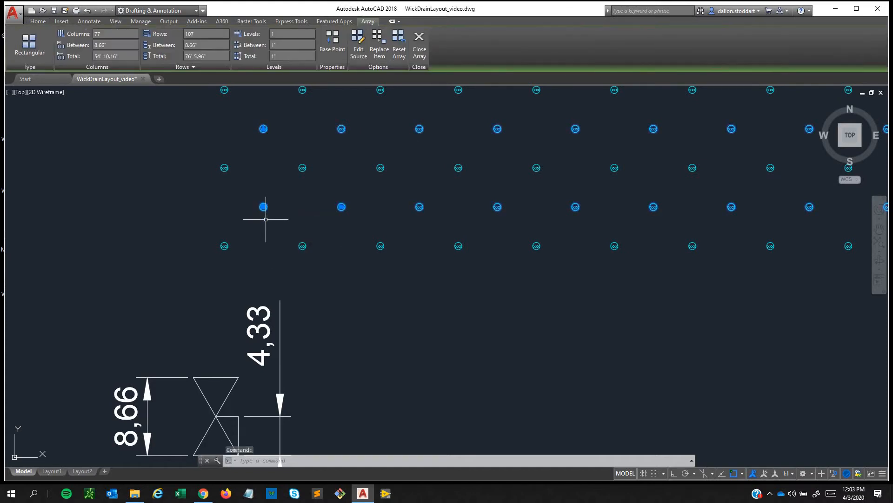
pyautogui.press('Delete')
pyautogui.click(302, 245)
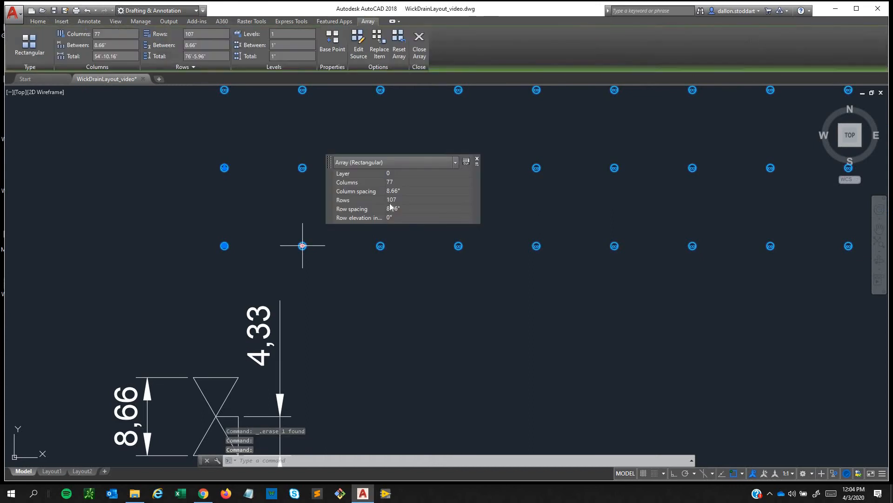
pyautogui.click(393, 190)
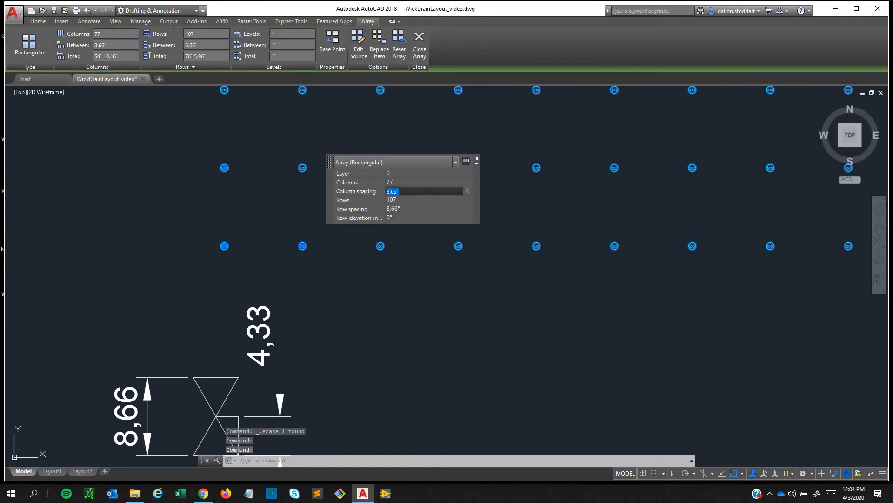
pyautogui.press('Return')
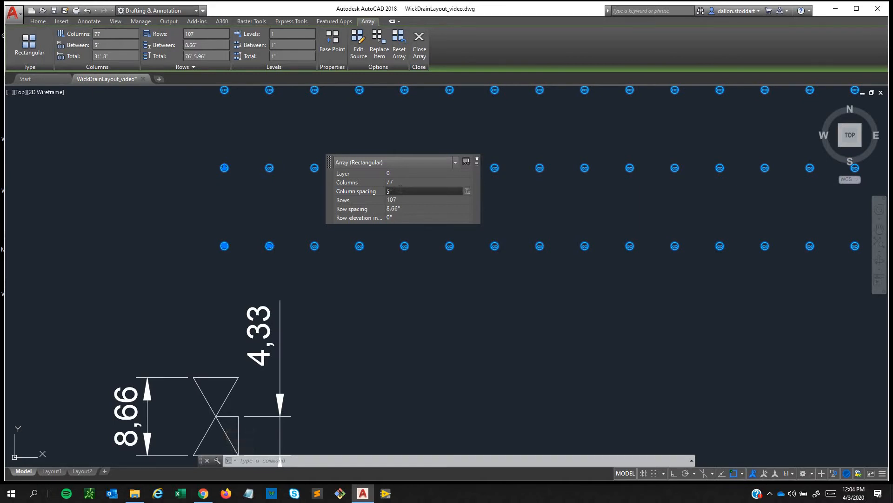
pyautogui.click(385, 294)
pyautogui.press('Escape')
pyautogui.press('Escape')
# Preview a dimension from the bottom row's first wick point without placing it
pyautogui.scroll(2, 235, 239)
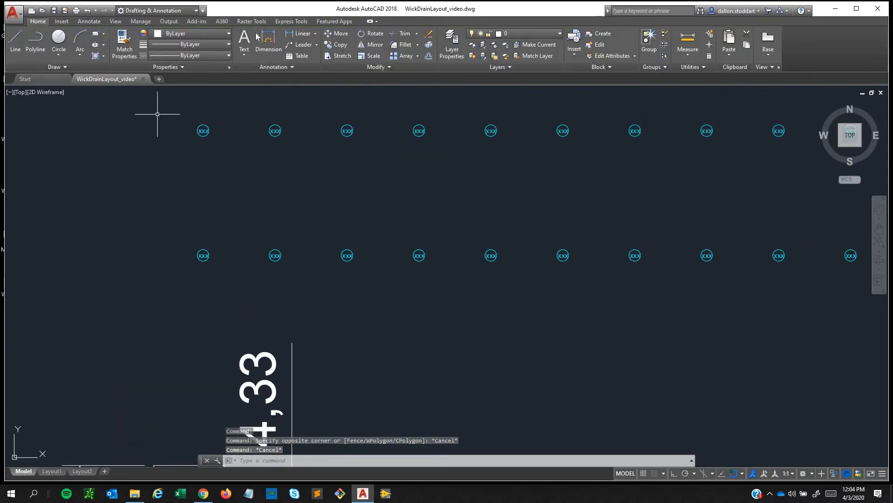
pyautogui.click(268, 41)
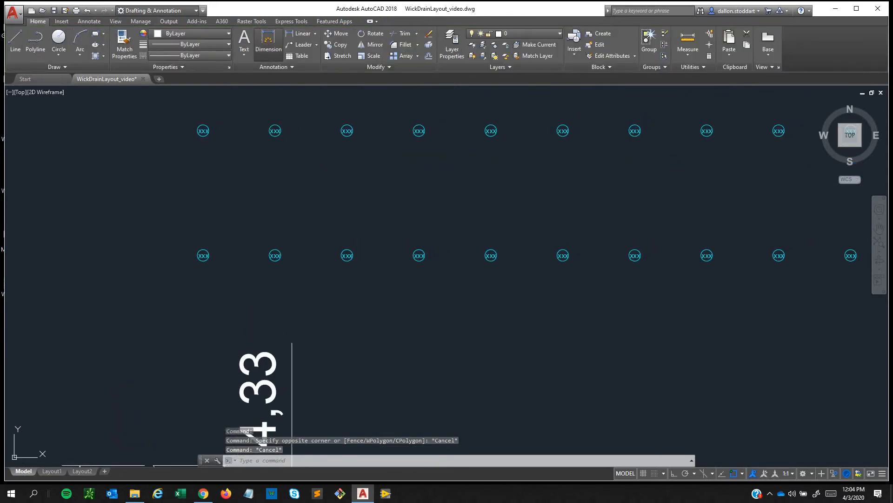
pyautogui.click(203, 255)
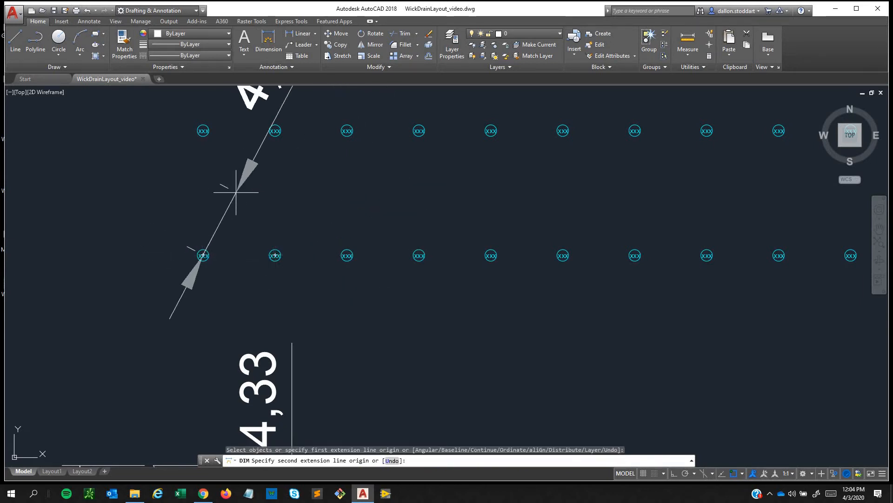
pyautogui.press('Escape')
# Draw a horizontal construction line between the first two wick points of the bottom row
pyautogui.scroll(-3, 267, 263)
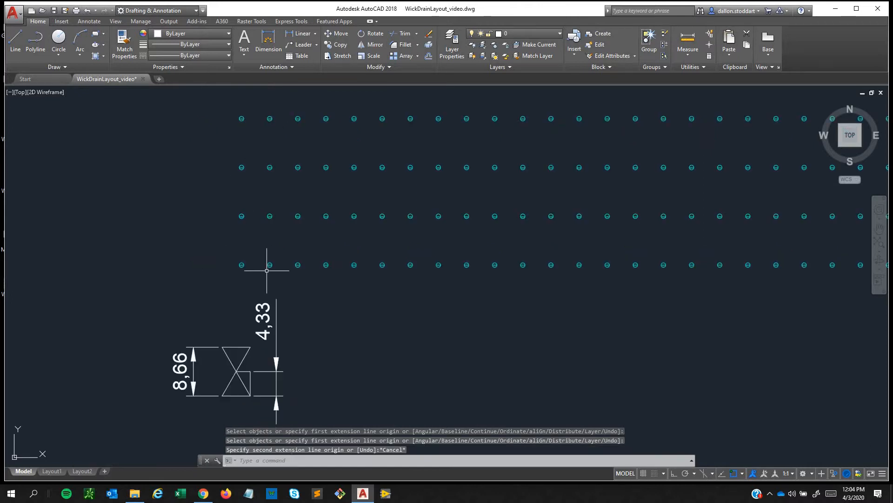
pyautogui.scroll(5, 271, 276)
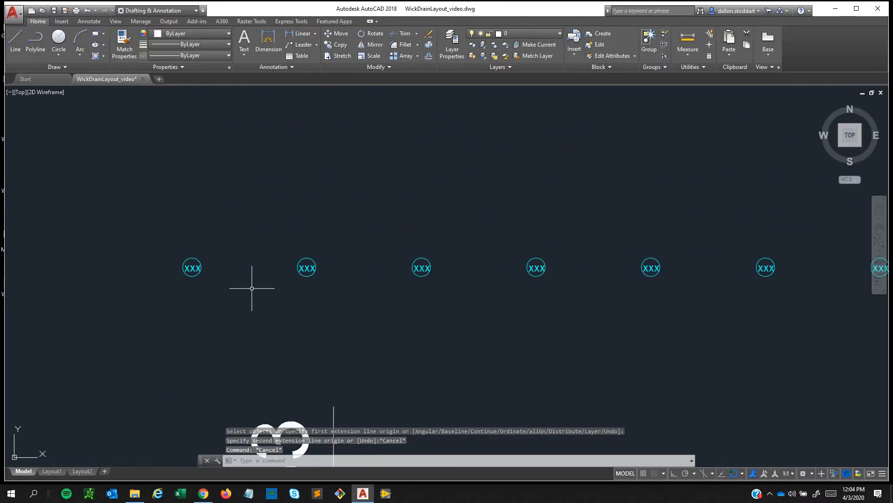
pyautogui.press('Return')
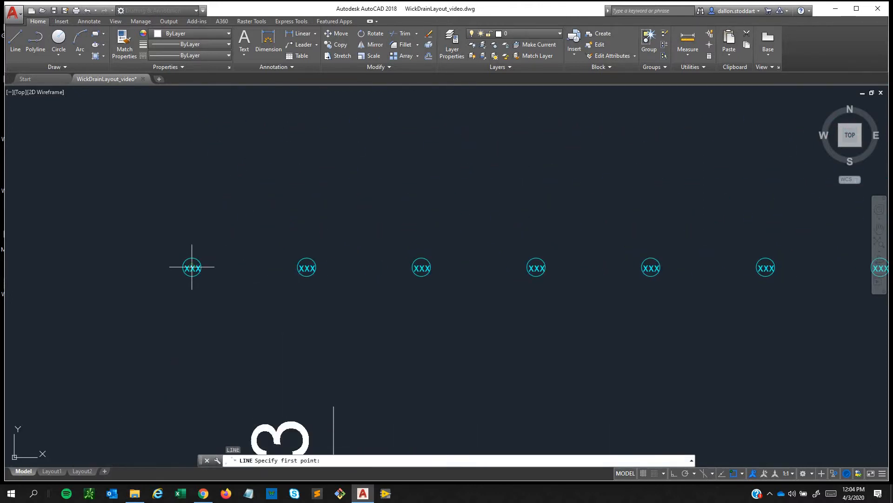
pyautogui.click(192, 267)
pyautogui.click(306, 268)
pyautogui.press('Escape')
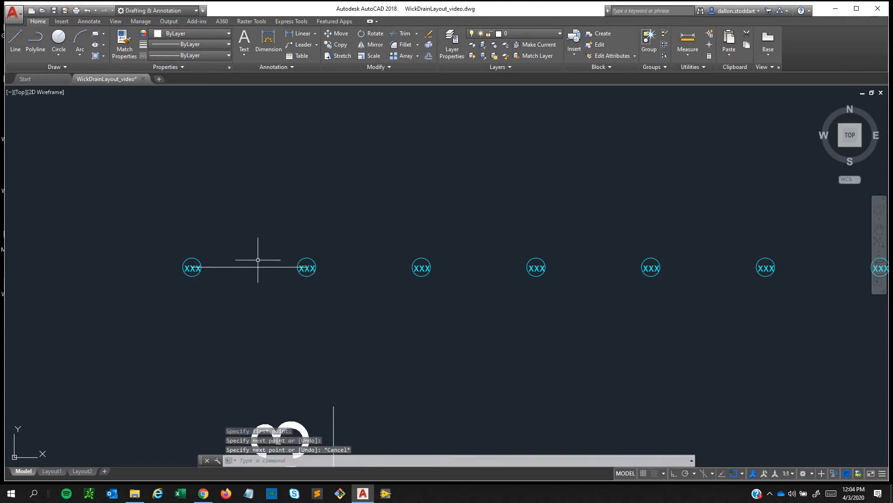
# Draw a vertical line 4.33 long upward from the horizontal line's midpoint with Ortho on
pyautogui.press('space')
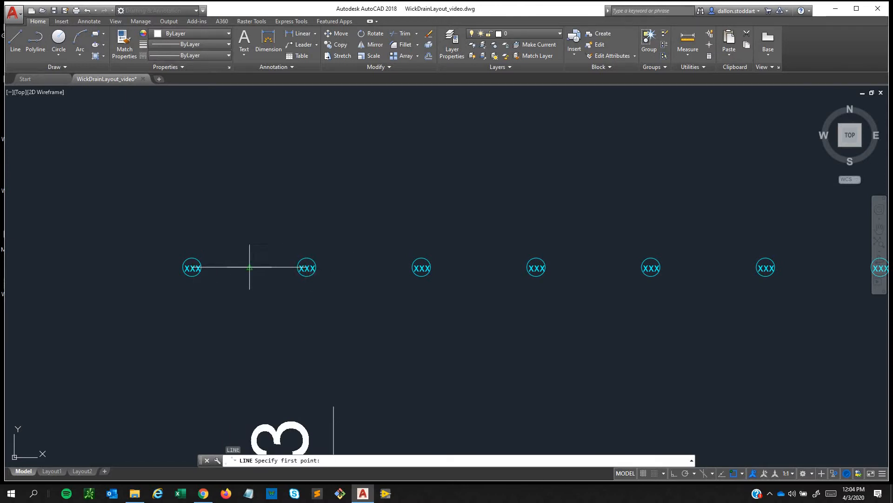
pyautogui.click(249, 267)
pyautogui.click(735, 473)
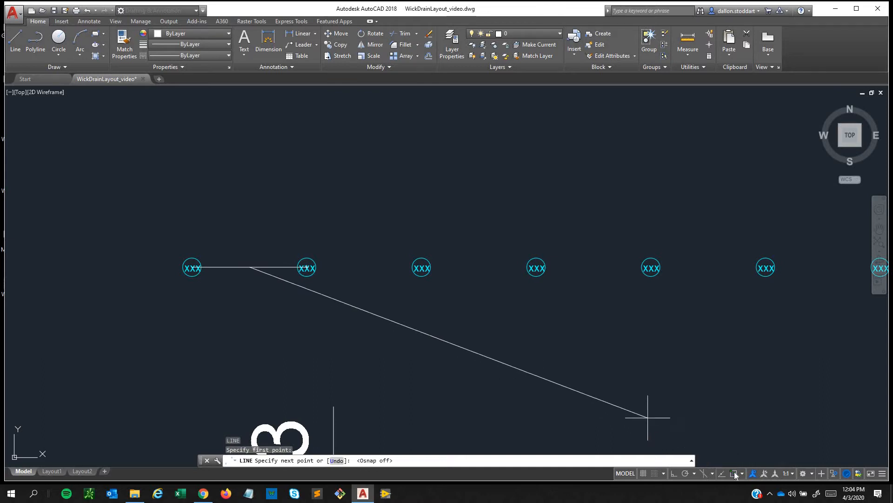
pyautogui.click(674, 473)
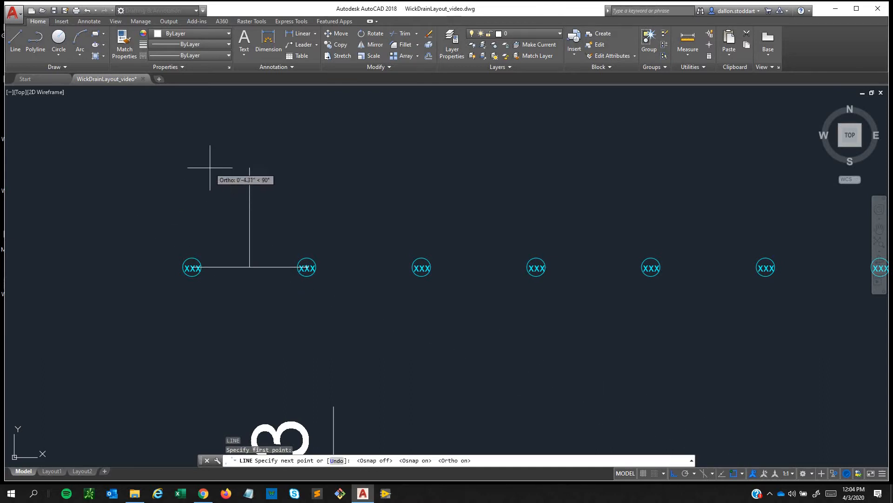
pyautogui.press('Return')
pyautogui.press('Escape')
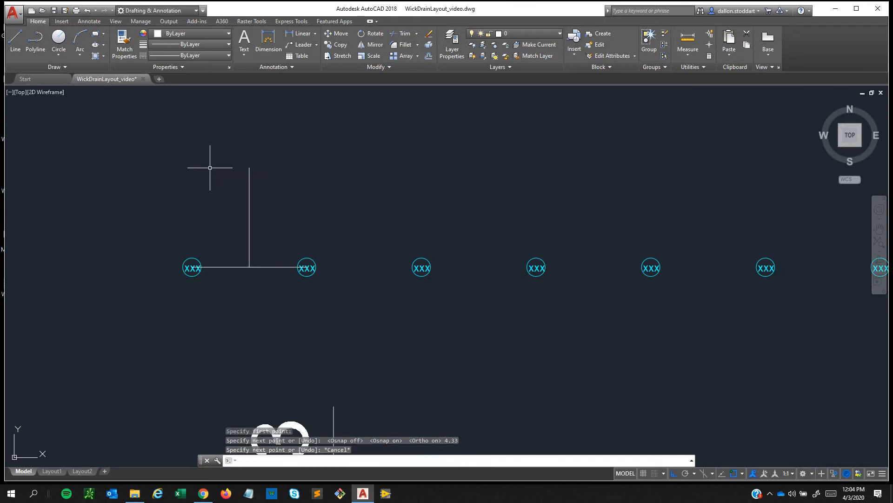
# Copy the wick array from the bottom row's first wick point to the upper end of the vertical construction line
pyautogui.scroll(-3, 207, 175)
pyautogui.moveTo(205, 178); pyautogui.dragTo(208, 235, button='middle')
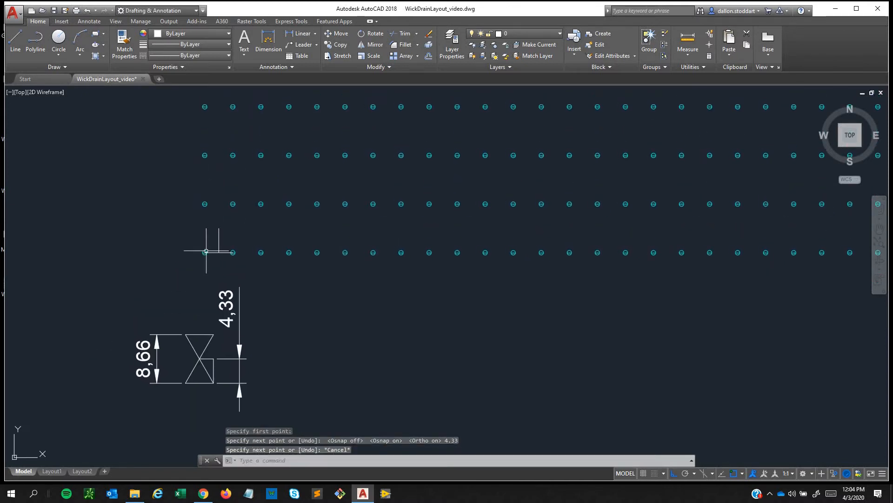
pyautogui.click(206, 250)
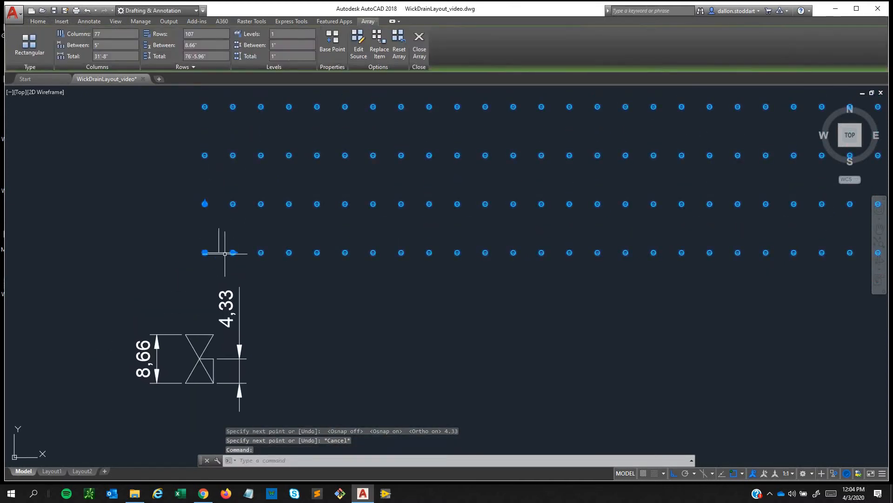
pyautogui.press('Escape')
pyautogui.click(296, 264)
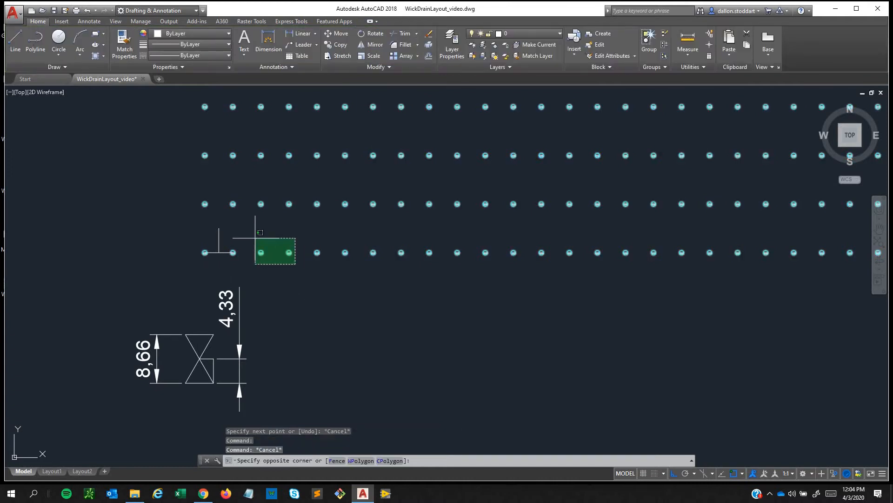
pyautogui.click(254, 236)
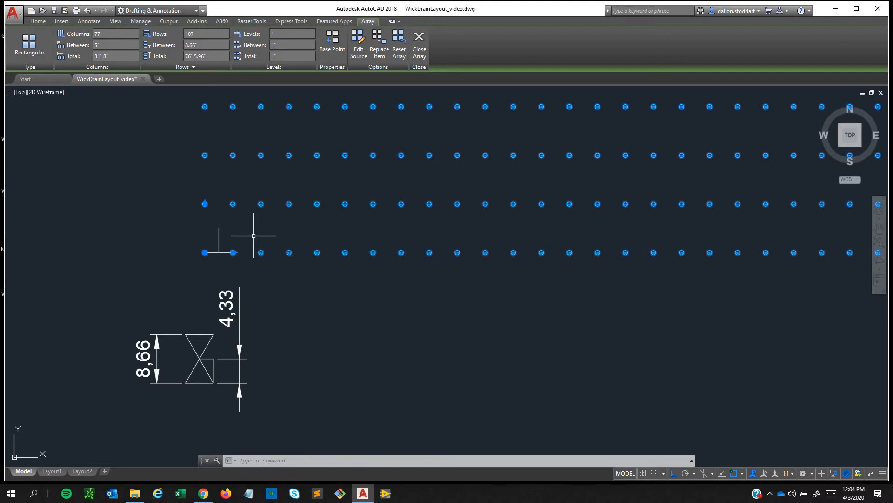
pyautogui.write('cop')
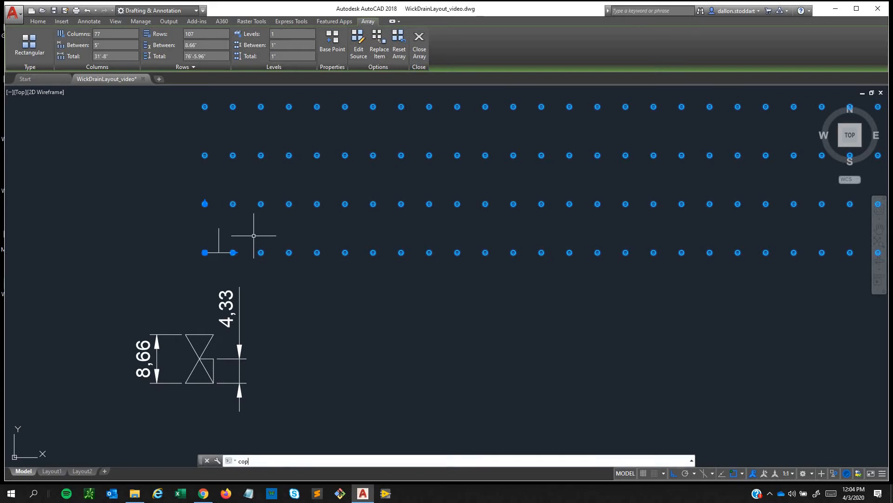
pyautogui.write('copy')
pyautogui.press('Return')
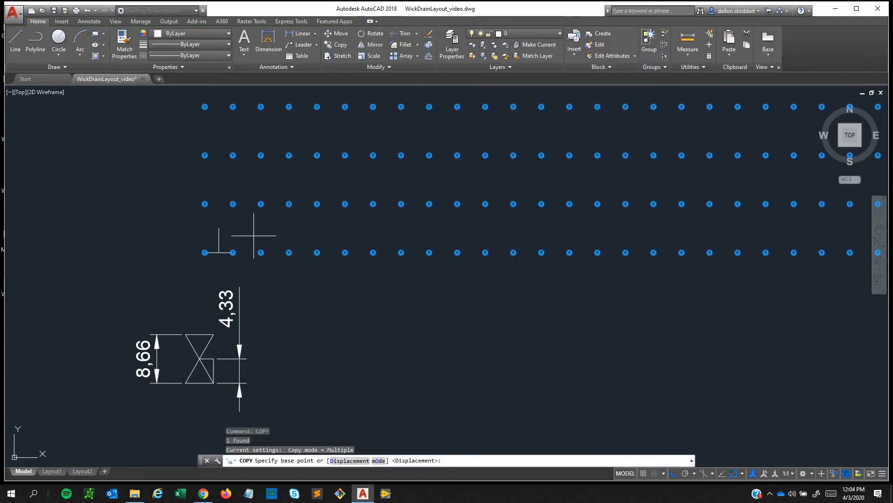
pyautogui.scroll(4, 204, 252)
pyautogui.click(203, 252)
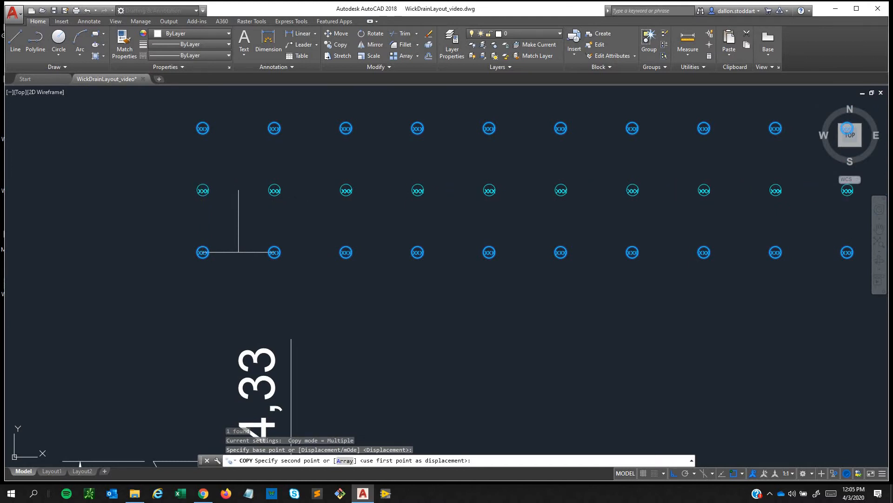
pyautogui.click(238, 190)
pyautogui.press('Escape')
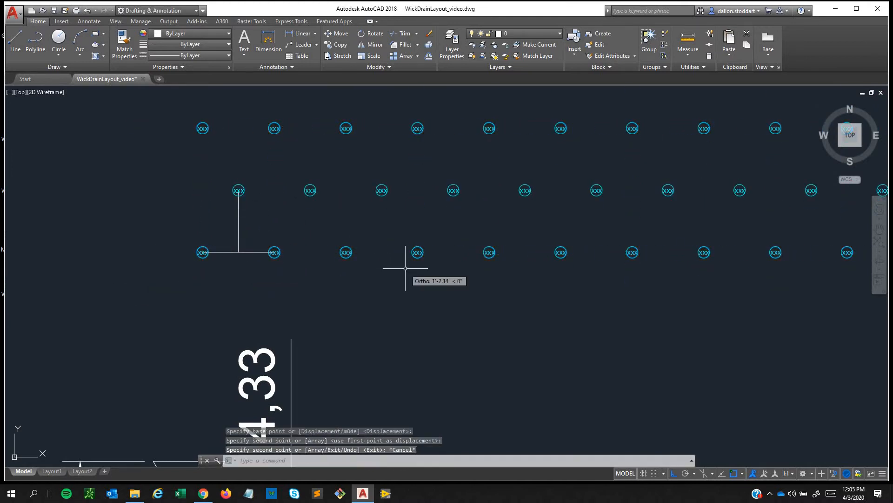
# Check the spacing from the bottom row's first wick point to the rows above with a temporary dimension, turning Ortho off
pyautogui.scroll(-2, 280, 292)
pyautogui.moveTo(280, 292); pyautogui.dragTo(305, 344, button='middle')
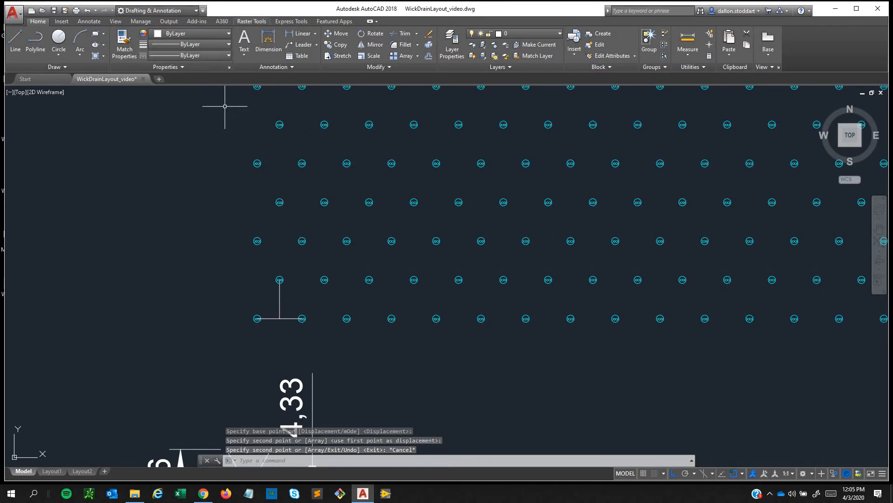
pyautogui.click(268, 42)
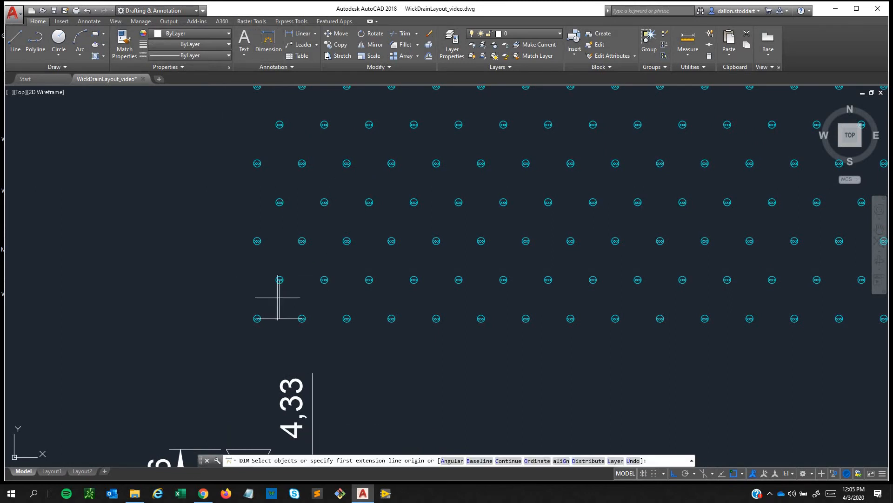
pyautogui.click(257, 318)
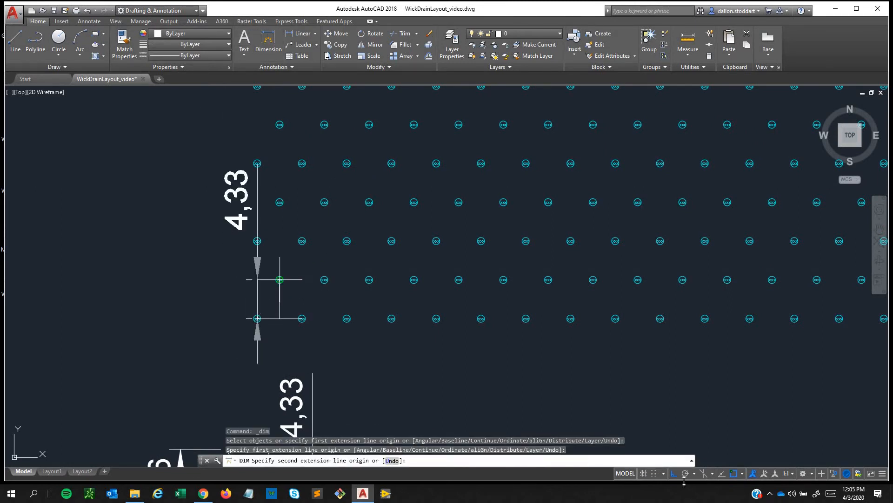
pyautogui.press('F8')
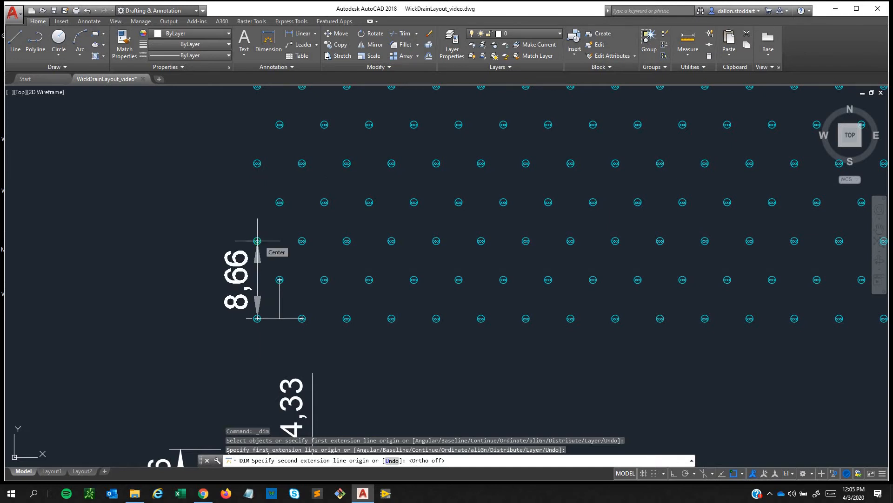
pyautogui.press('Escape')
# Delete the horizontal and vertical construction lines at the array's lower corner
pyautogui.scroll(-1, 305, 331)
pyautogui.moveTo(305, 331); pyautogui.dragTo(306, 296, button='middle')
pyautogui.scroll(1, 299, 306)
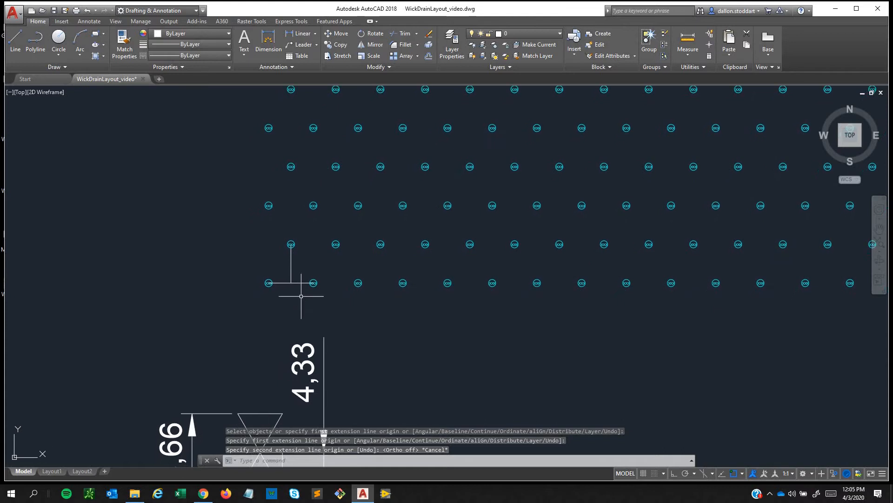
pyautogui.click(303, 299)
pyautogui.click(280, 260)
pyautogui.press('Delete')
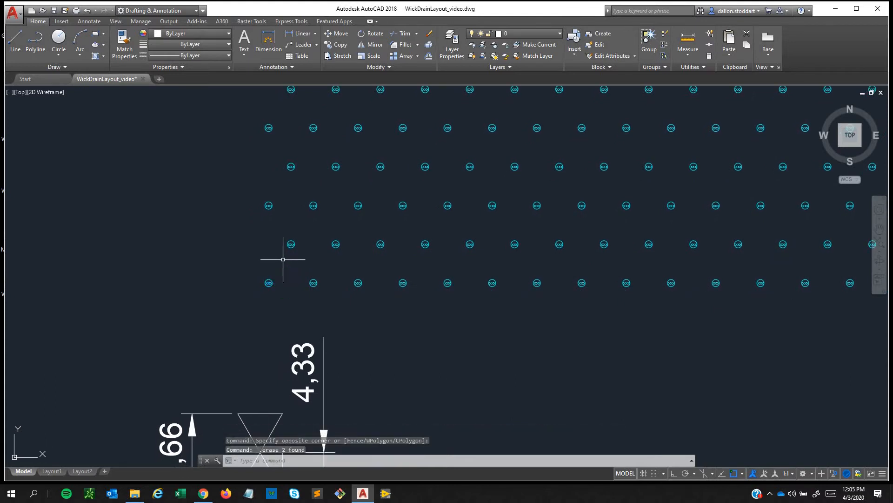
# Select the offset wick array to inspect its extent across the whole layout, and clear the selection
pyautogui.moveTo(287, 282); pyautogui.dragTo(279, 287, button='middle')
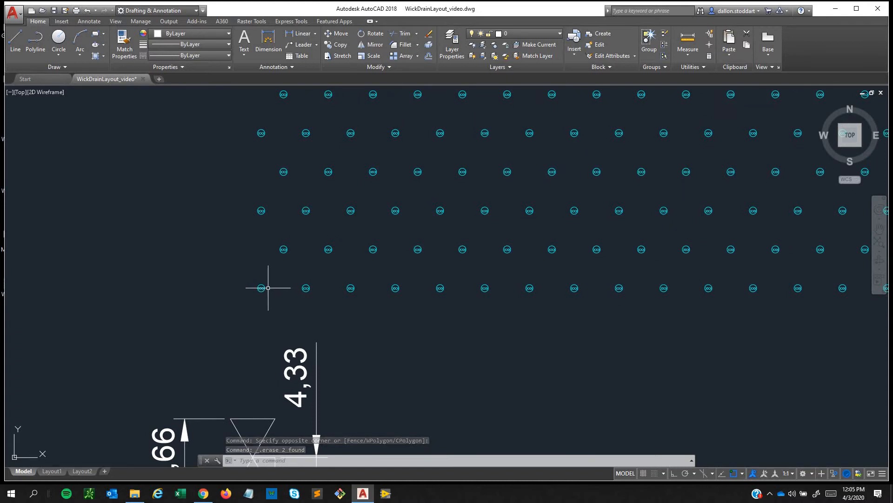
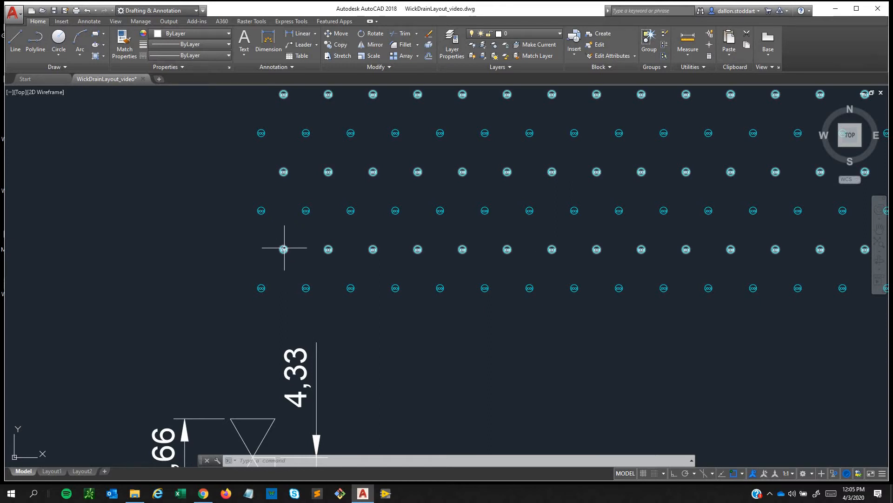
pyautogui.click(284, 248)
pyautogui.scroll(-4, 410, 268)
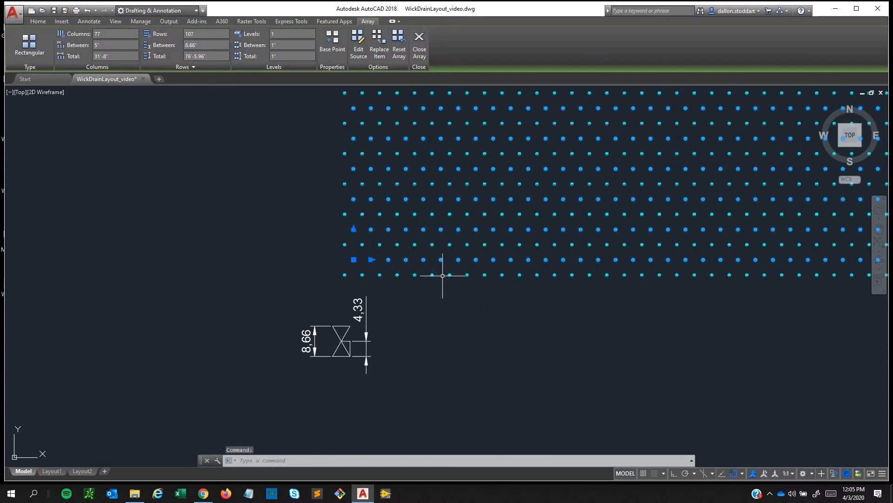
pyautogui.scroll(-6, 443, 275)
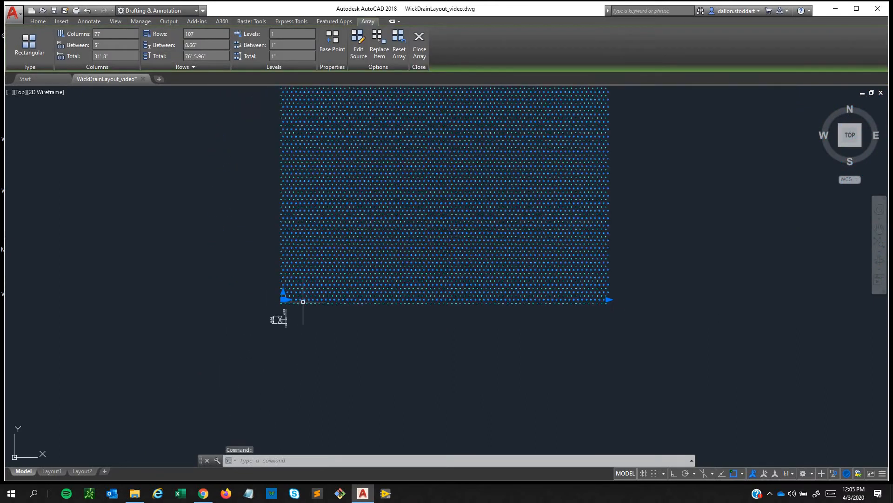
pyautogui.press('Delete')
pyautogui.press('Escape')
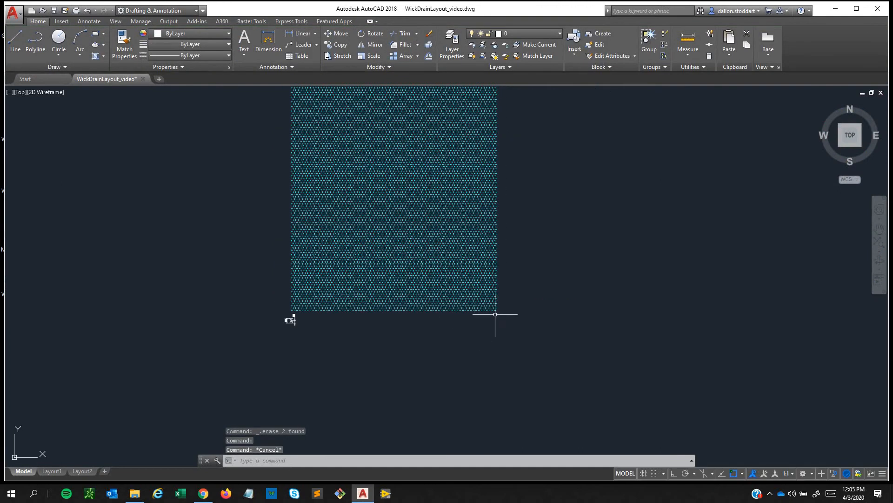
# Select both wick arrays across the whole layout and explode them into individual wick blocks
pyautogui.scroll(4, 495, 314)
pyautogui.click(507, 309)
pyautogui.scroll(-6, 242, 196)
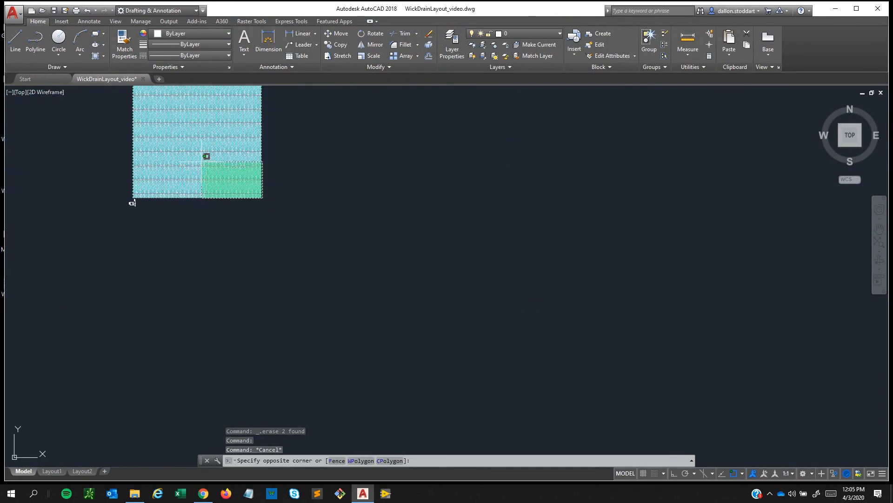
pyautogui.moveTo(202, 161); pyautogui.dragTo(294, 271, button='middle')
pyautogui.scroll(-4, 218, 116)
pyautogui.moveTo(217, 112); pyautogui.dragTo(220, 226, button='middle')
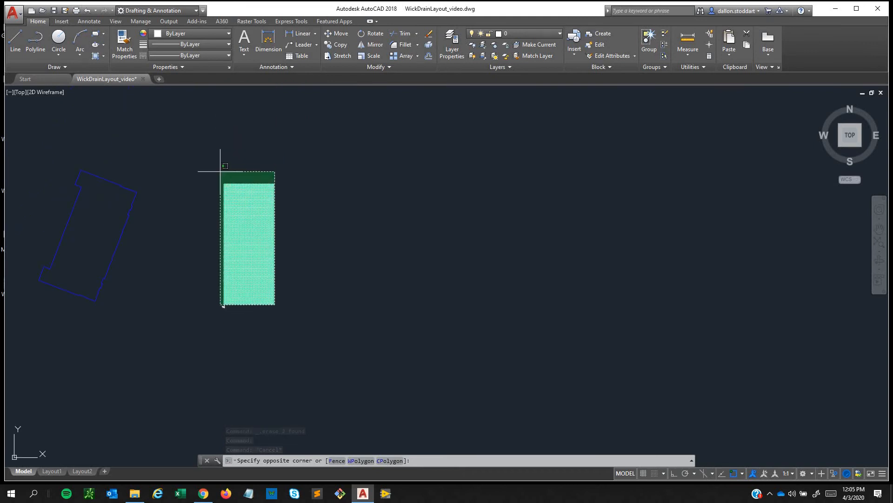
pyautogui.click(219, 170)
pyautogui.scroll(4, 217, 320)
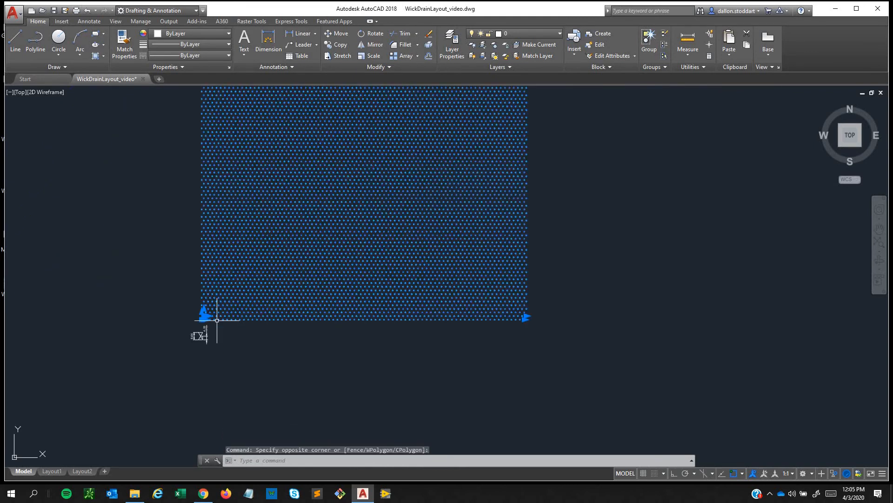
pyautogui.scroll(6, 217, 320)
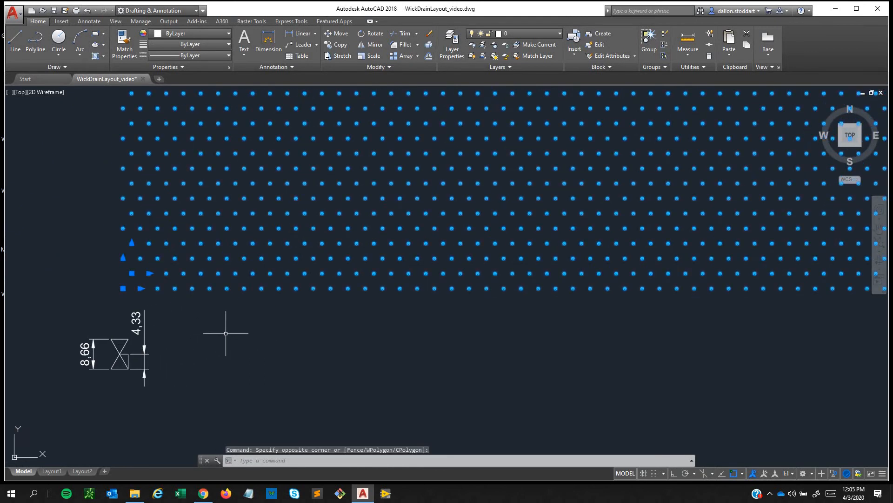
pyautogui.write('EX')
pyautogui.press('Down')
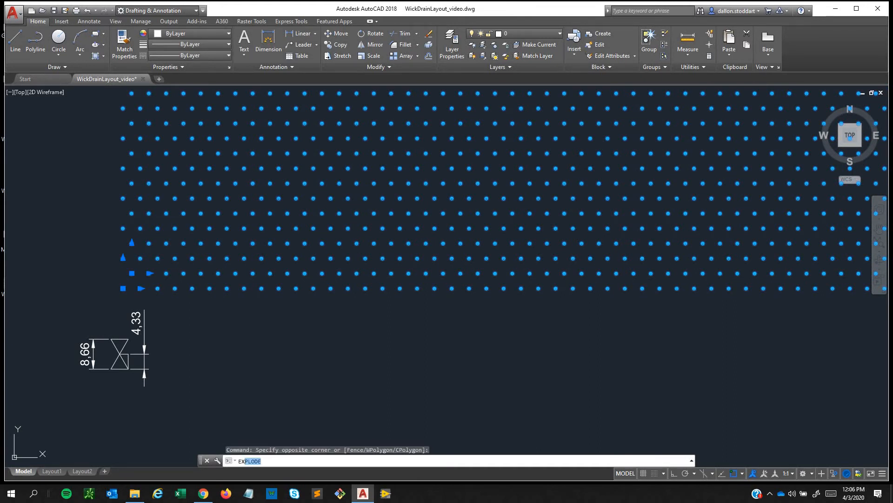
pyautogui.press('Return')
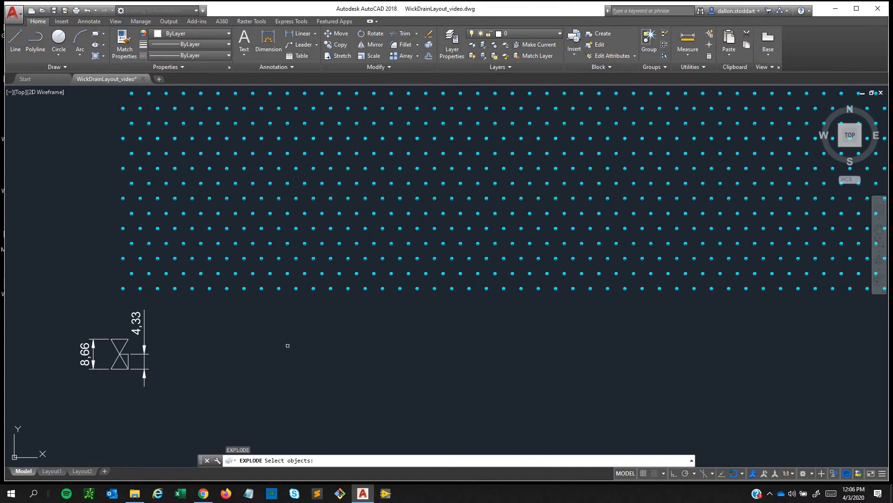
# Explode all the individual wick blocks into circles and PTNO tags, disregarding draw order for the operation
pyautogui.scroll(-6, 531, 303)
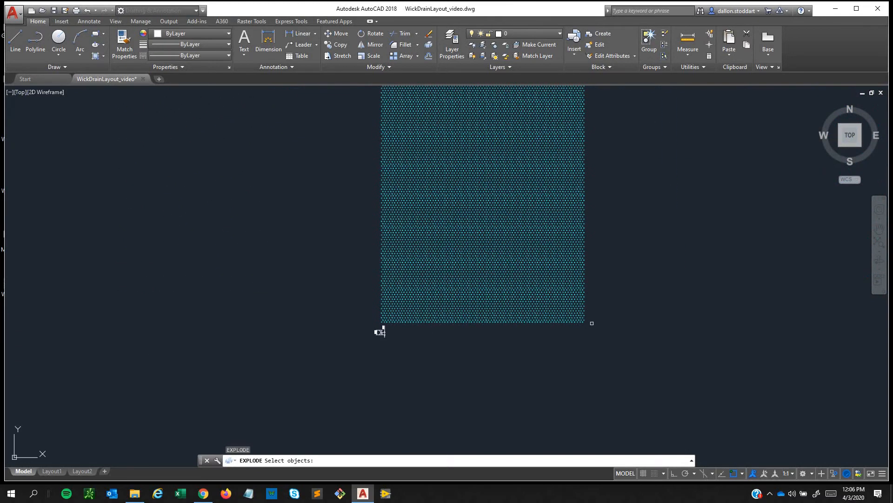
pyautogui.click(587, 324)
pyautogui.moveTo(359, 103); pyautogui.dragTo(306, 308, button='middle')
pyautogui.moveTo(316, 136); pyautogui.dragTo(309, 196, button='middle')
pyautogui.click(321, 166)
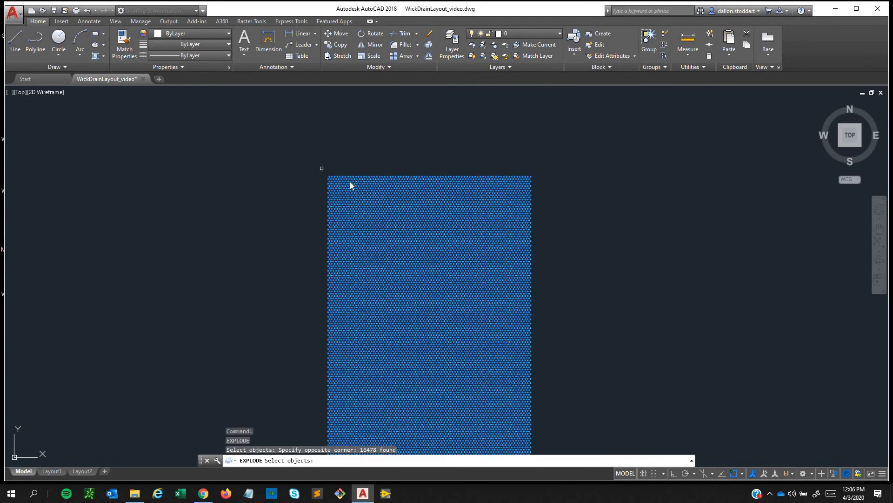
pyautogui.press('Return')
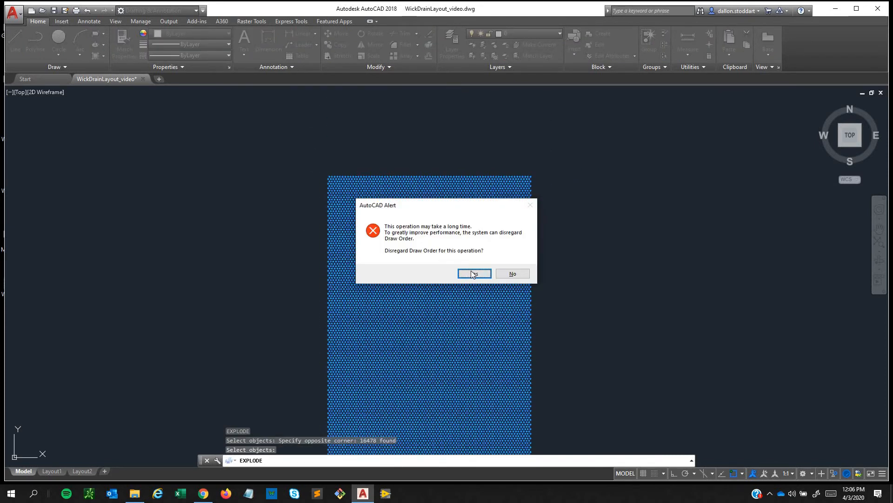
pyautogui.click(473, 274)
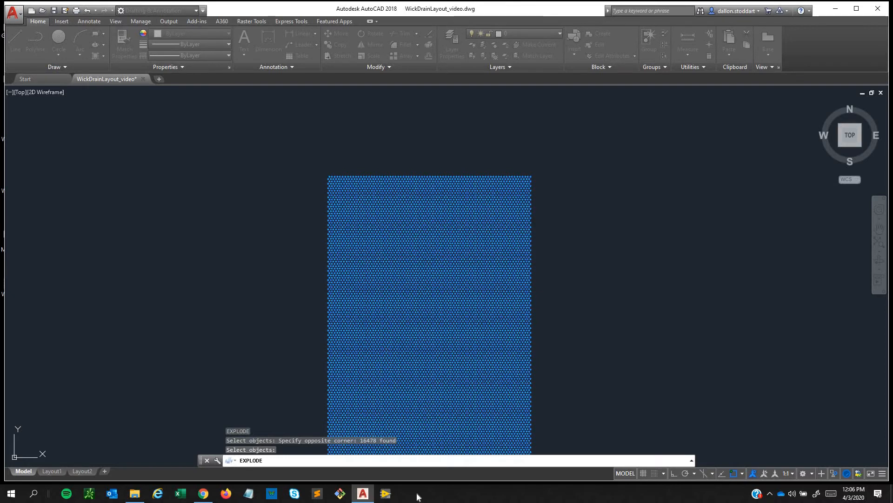
pyautogui.press('Return')
pyautogui.moveTo(326, 307); pyautogui.dragTo(325, 208, button='middle')
pyautogui.scroll(-4, 342, 334)
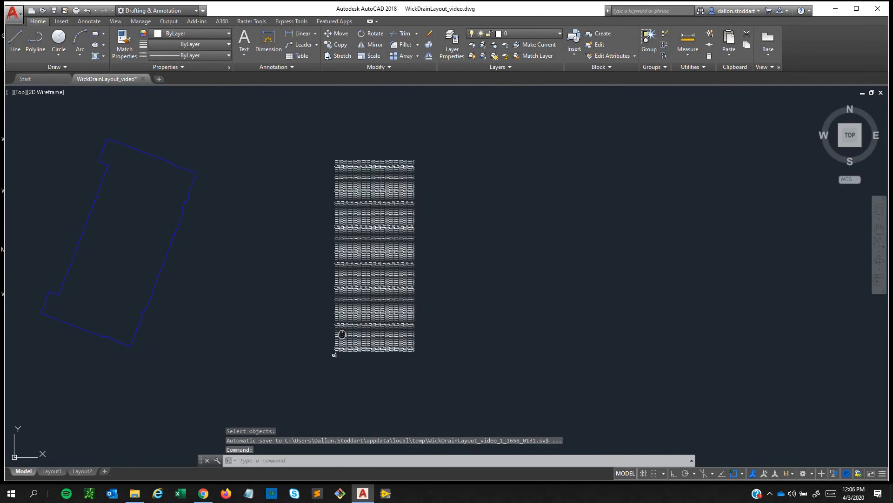
# Examine the attribute definition of the PTNO tag on the bottom row's second wick point
pyautogui.scroll(10, 342, 335)
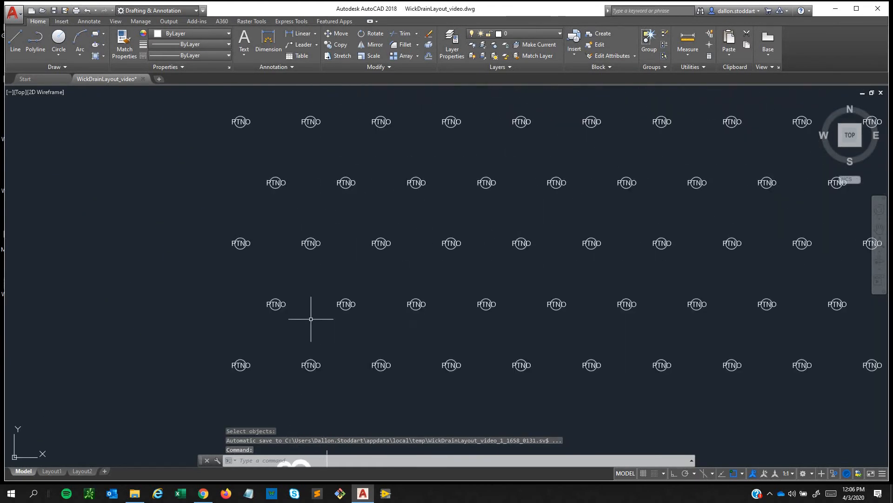
pyautogui.moveTo(311, 319); pyautogui.dragTo(312, 307, button='middle')
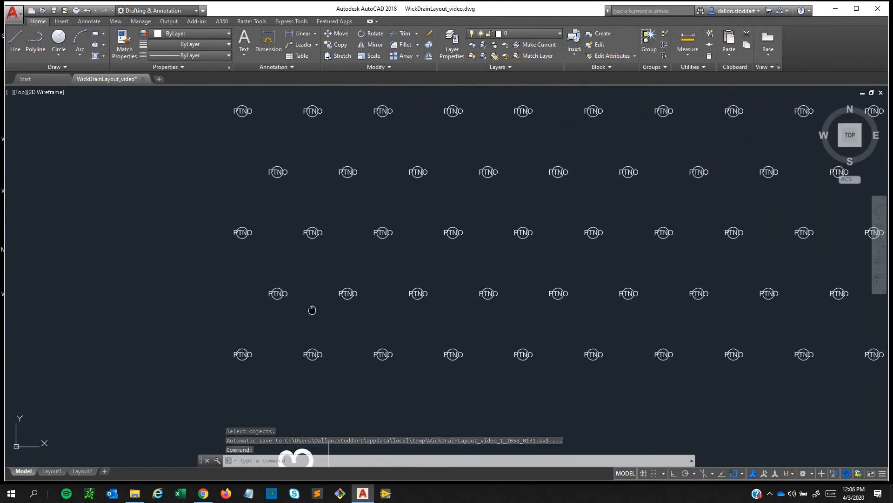
pyautogui.doubleClick(314, 354)
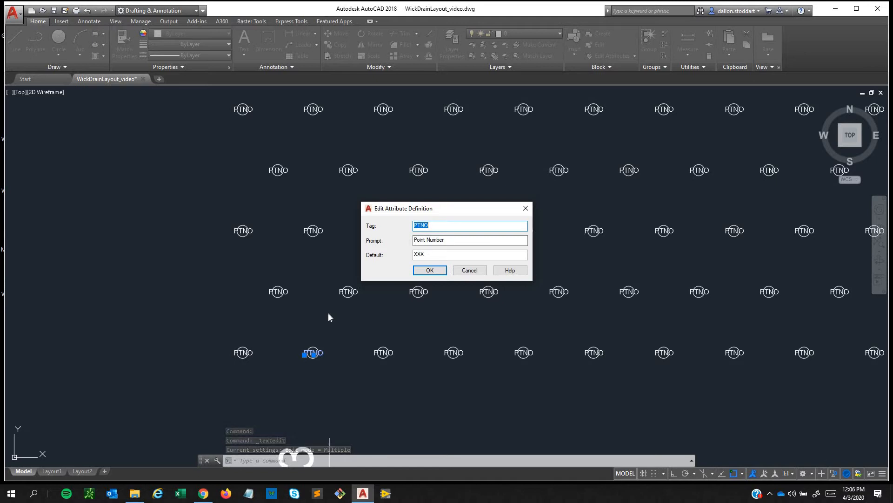
pyautogui.press('Return')
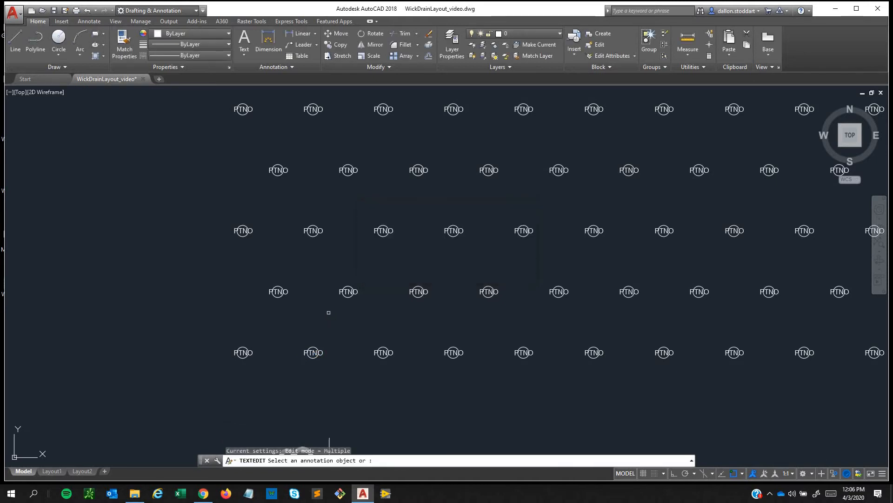
pyautogui.scroll(-2, 329, 312)
pyautogui.press('Escape')
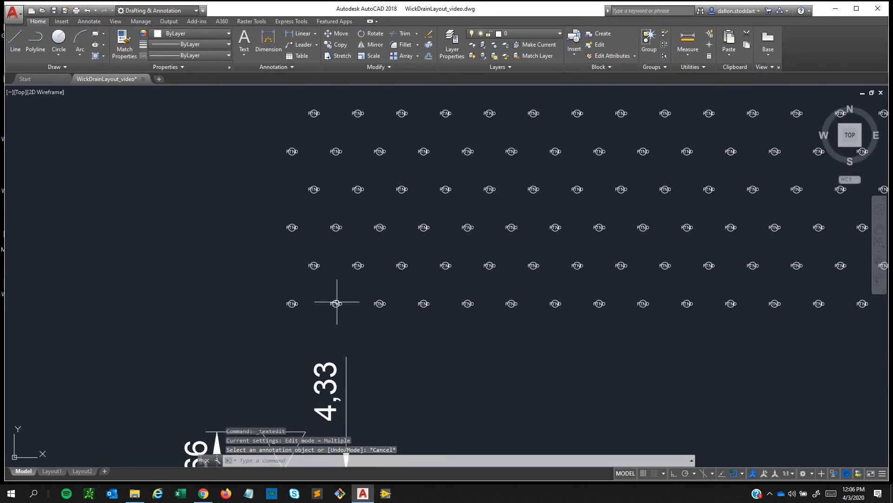
pyautogui.scroll(4, 337, 303)
pyautogui.doubleClick(339, 293)
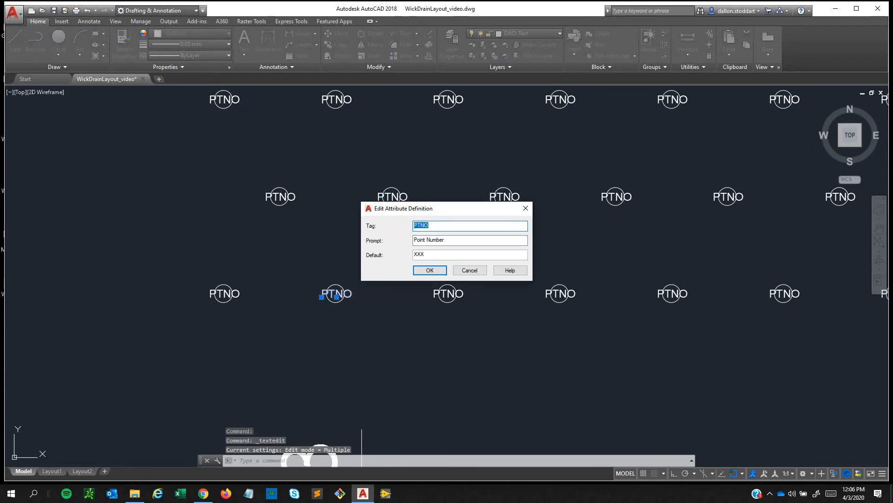
pyautogui.press('Return')
pyautogui.scroll(-2, 336, 295)
pyautogui.scroll(3, 336, 295)
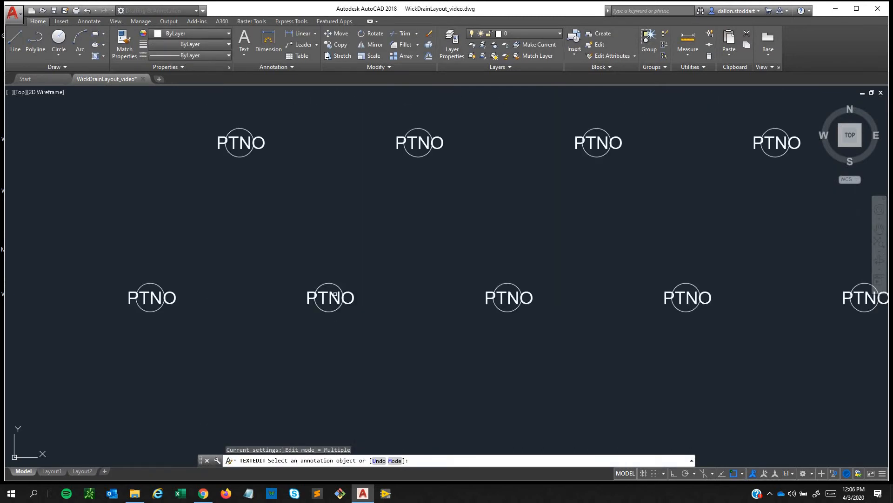
pyautogui.press('Escape')
# Try moving the PTNO tag of the bottom row's second wick point below its circle, and undo the move
pyautogui.click(330, 297)
pyautogui.click(331, 304)
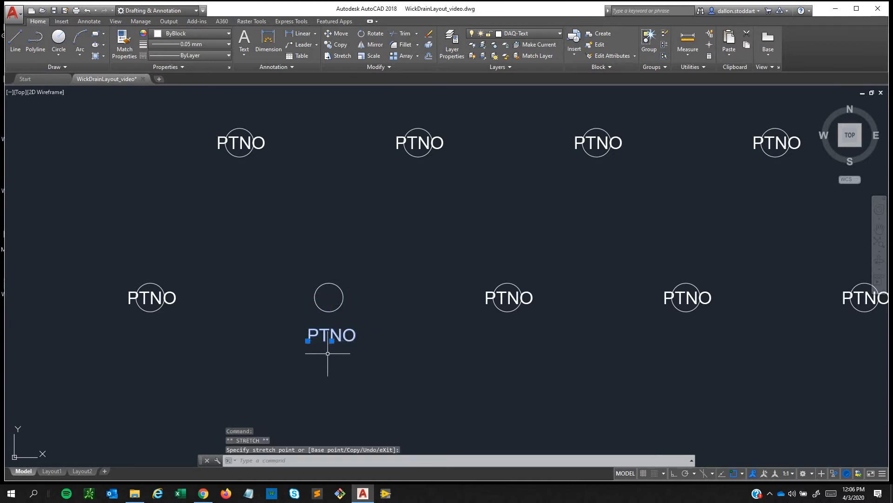
pyautogui.hotkey('ctrl', 'z')
pyautogui.click(324, 353)
pyautogui.press('Escape')
pyautogui.press('Escape')
pyautogui.press('Escape')
pyautogui.scroll(-8, 323, 349)
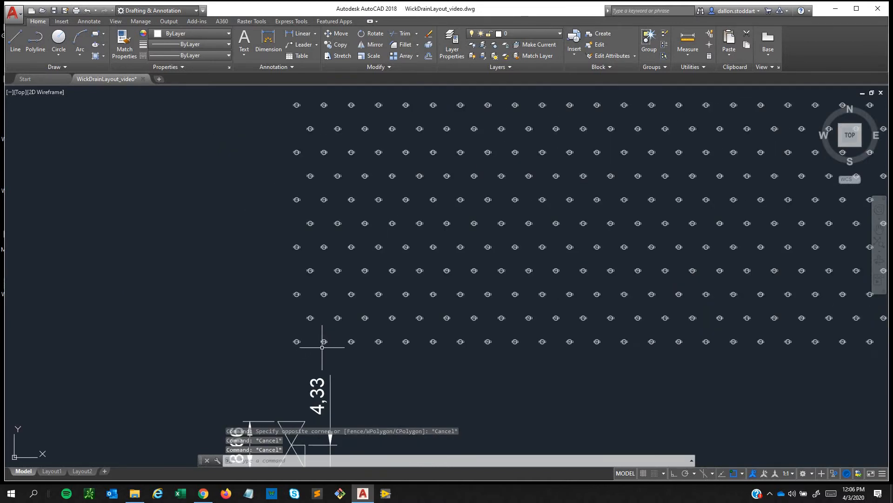
pyautogui.scroll(-8, 322, 346)
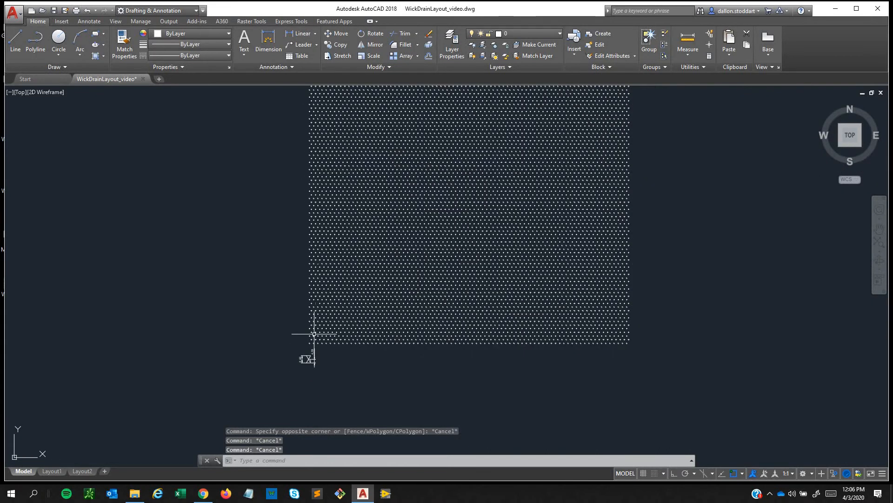
pyautogui.scroll(-5, 315, 334)
pyautogui.moveTo(305, 355); pyautogui.dragTo(308, 360, button='middle')
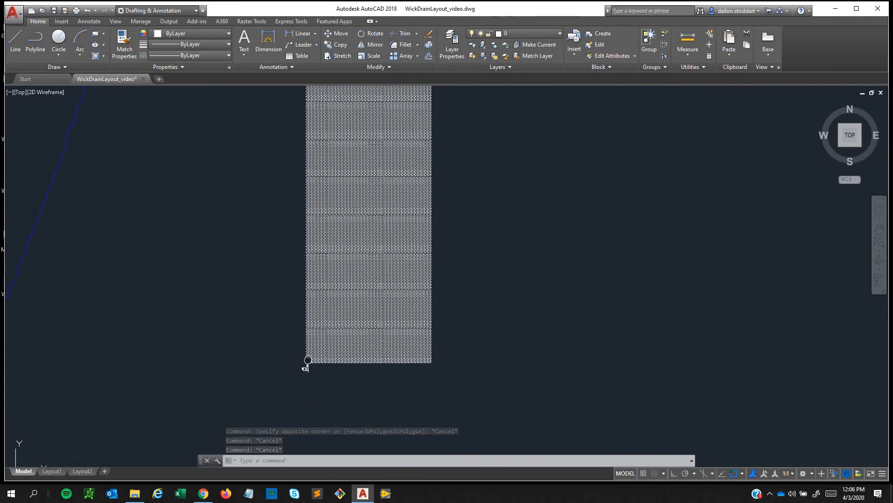
pyautogui.scroll(-4, 307, 359)
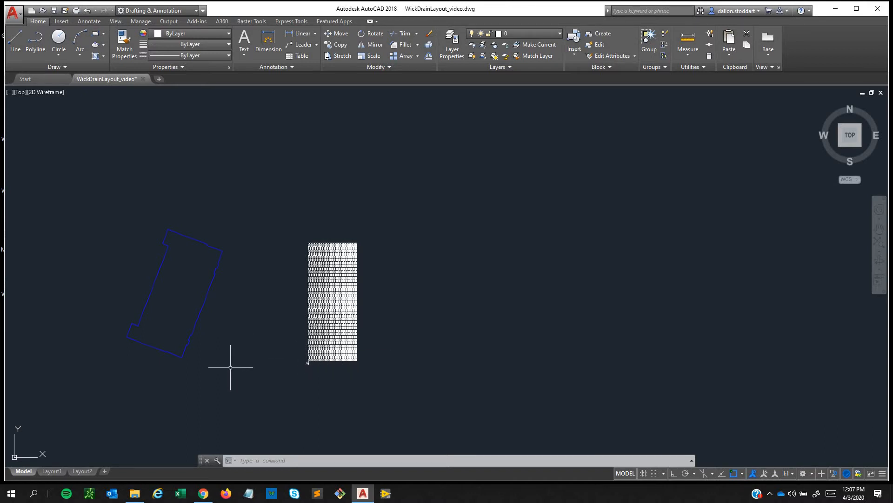
pyautogui.moveTo(327, 371); pyautogui.dragTo(324, 378, button='middle')
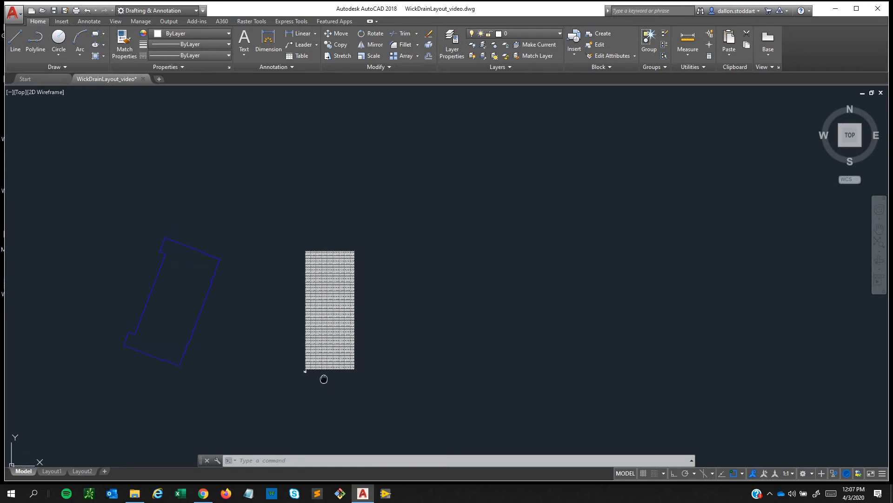
# Delete the reference triangle sketch and its 8.66 and 4.33 dimensions below the wick layout's lower corner
pyautogui.scroll(5, 324, 379)
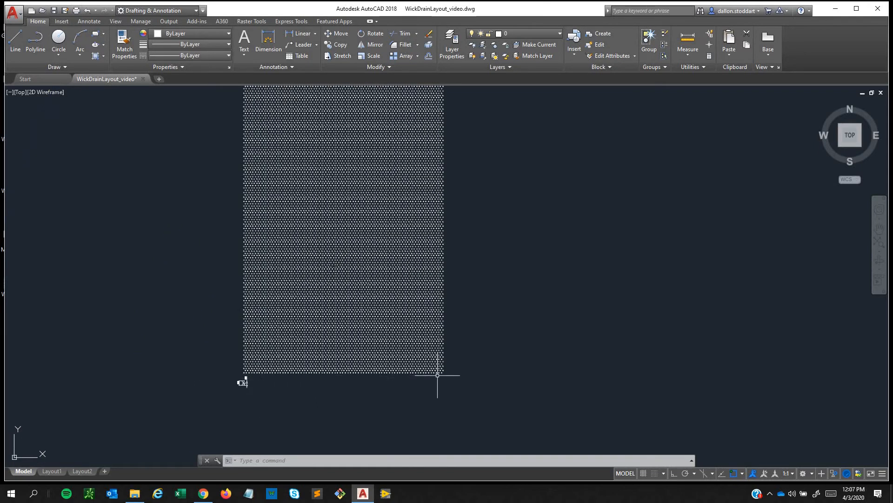
pyautogui.click(449, 375)
pyautogui.press('Escape')
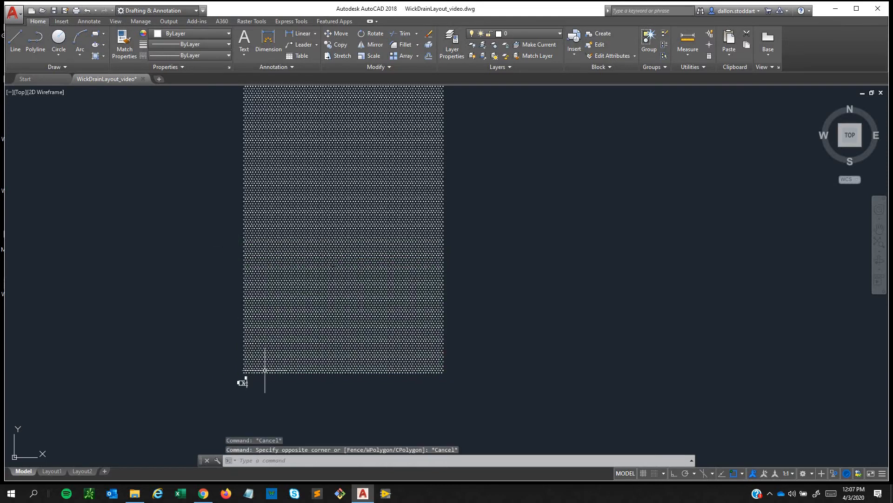
pyautogui.click(268, 398)
pyautogui.scroll(5, 214, 379)
pyautogui.click(233, 369)
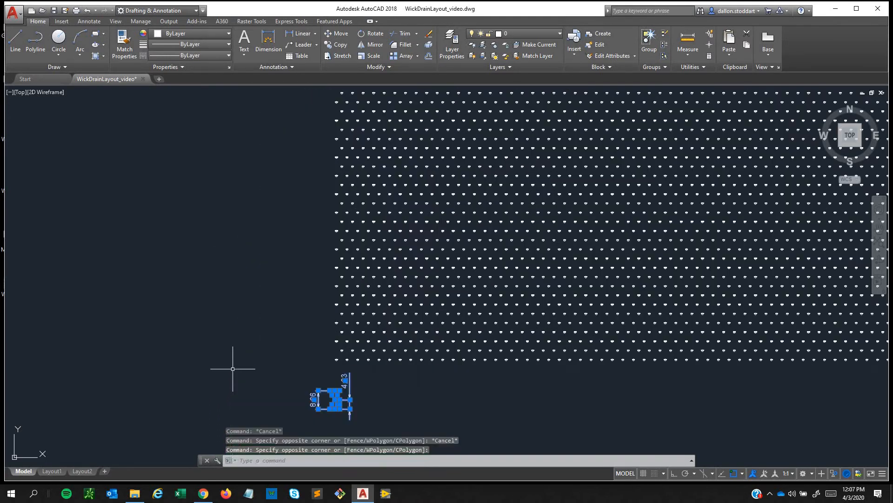
pyautogui.press('Delete')
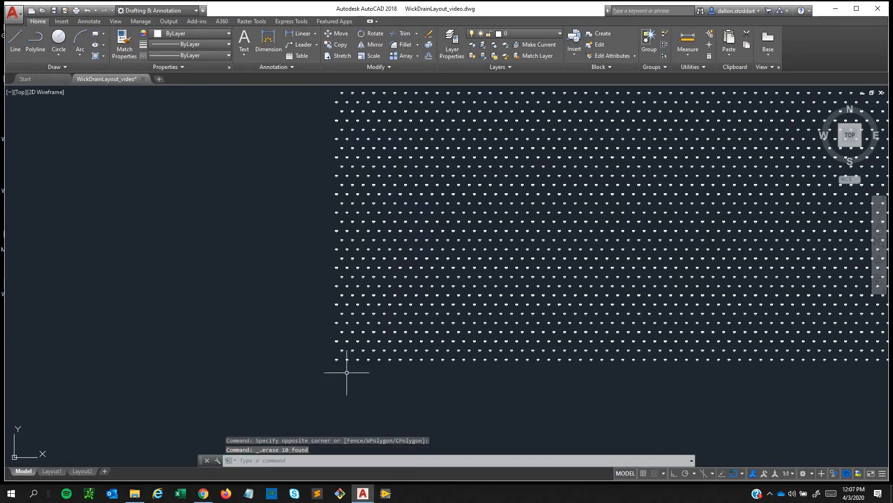
pyautogui.press('Escape')
# Move the entire wick layout from the bottom row's last wick point to the lowest corner of the blue boundary outline
pyautogui.scroll(-8, 413, 356)
pyautogui.click(546, 374)
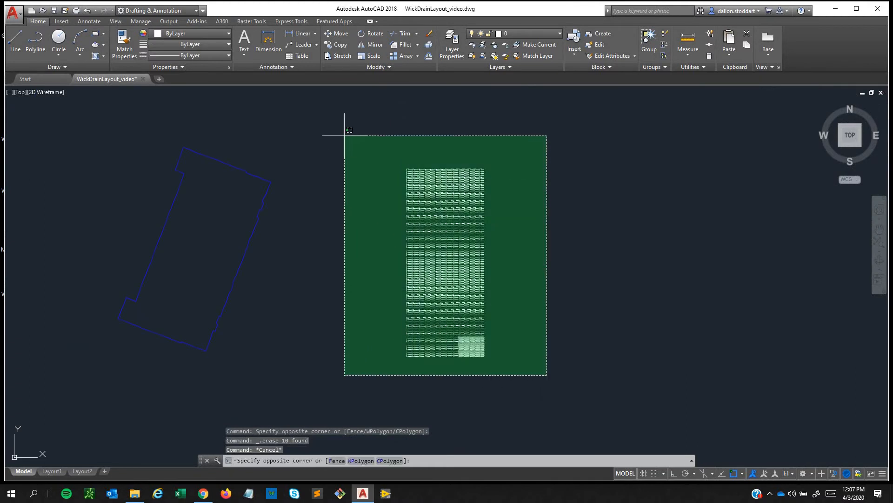
pyautogui.click(342, 135)
pyautogui.write('mo')
pyautogui.press('Return')
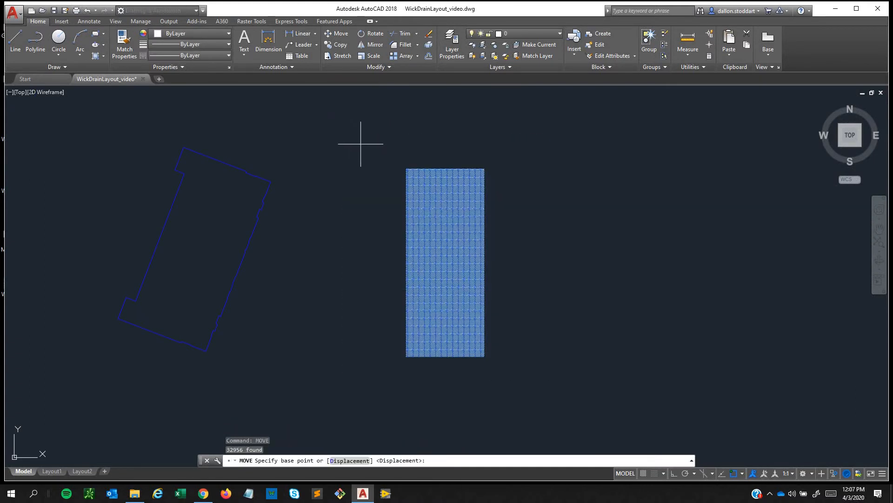
pyautogui.scroll(6, 481, 347)
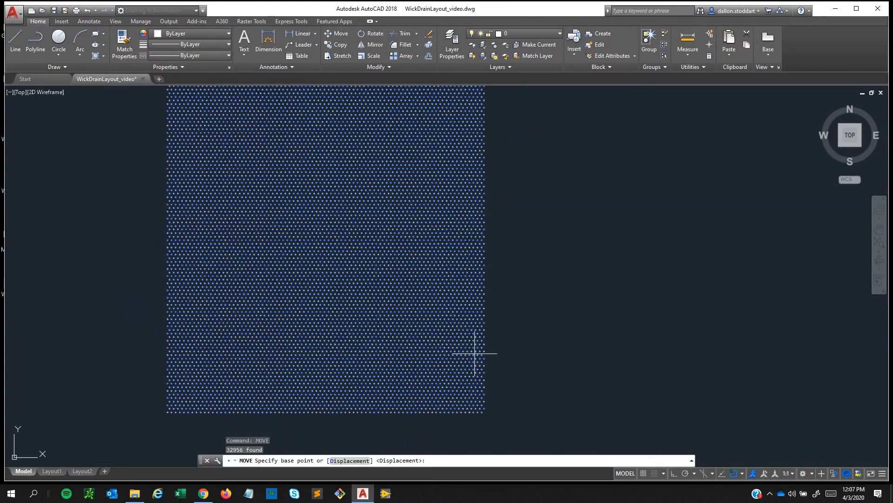
pyautogui.click(482, 413)
pyautogui.scroll(-6, 161, 382)
pyautogui.moveTo(160, 382); pyautogui.dragTo(534, 312, button='middle')
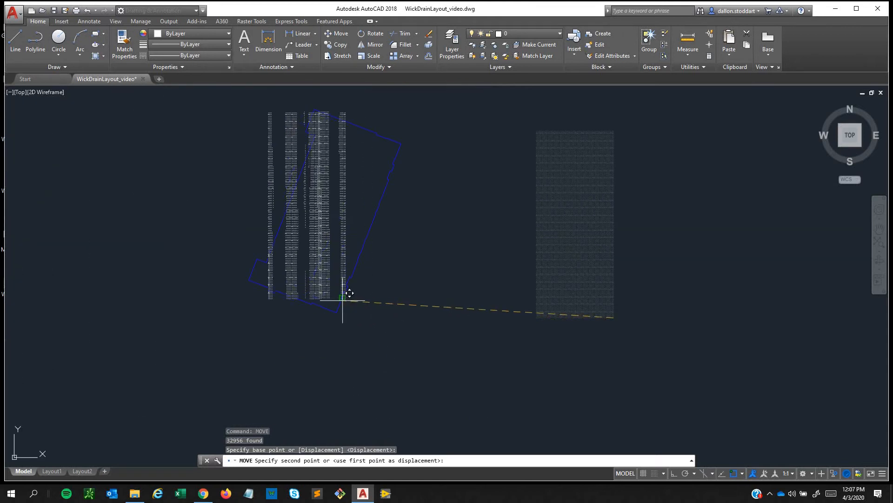
pyautogui.scroll(6, 342, 300)
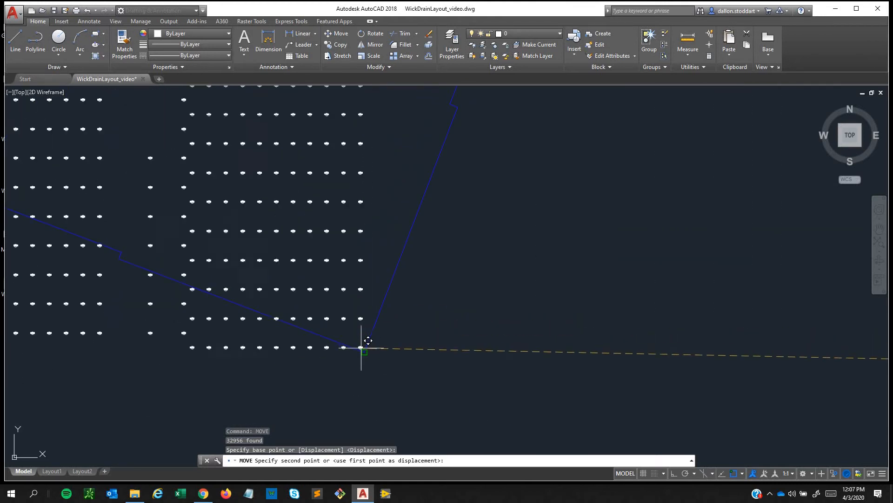
pyautogui.click(364, 351)
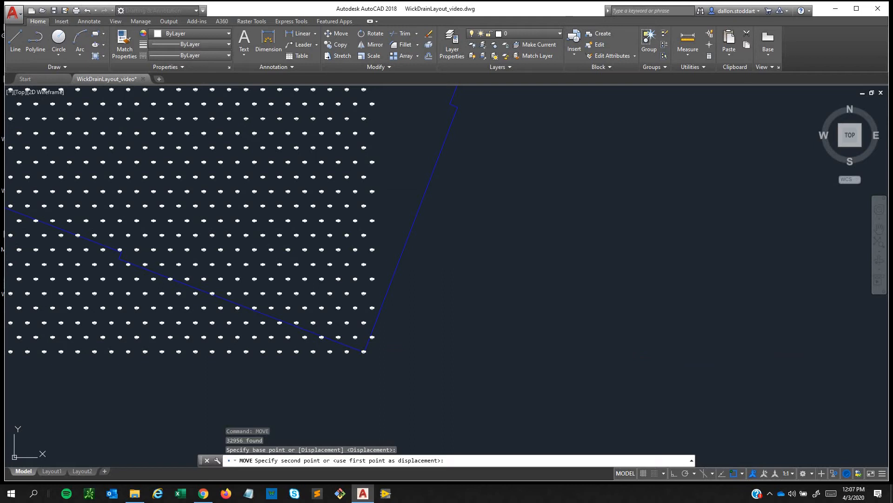
pyautogui.click(242, 305)
pyautogui.scroll(-5, 205, 328)
pyautogui.moveTo(205, 328); pyautogui.dragTo(369, 343, button='middle')
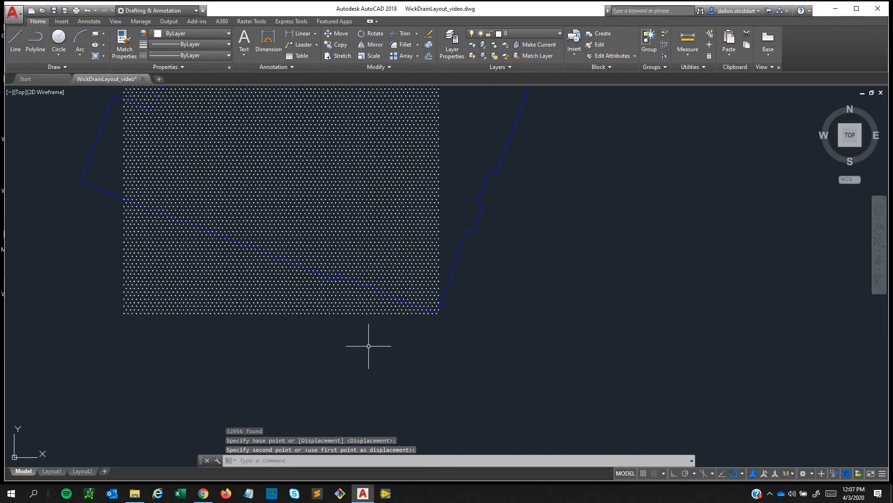
# Rotate the entire wick layout about the bottom row's last wick point at the boundary corner, picking the row's opposite end for the angle
pyautogui.click(369, 343)
pyautogui.click(184, 295)
pyautogui.rightClick(216, 331)
pyautogui.click(259, 259)
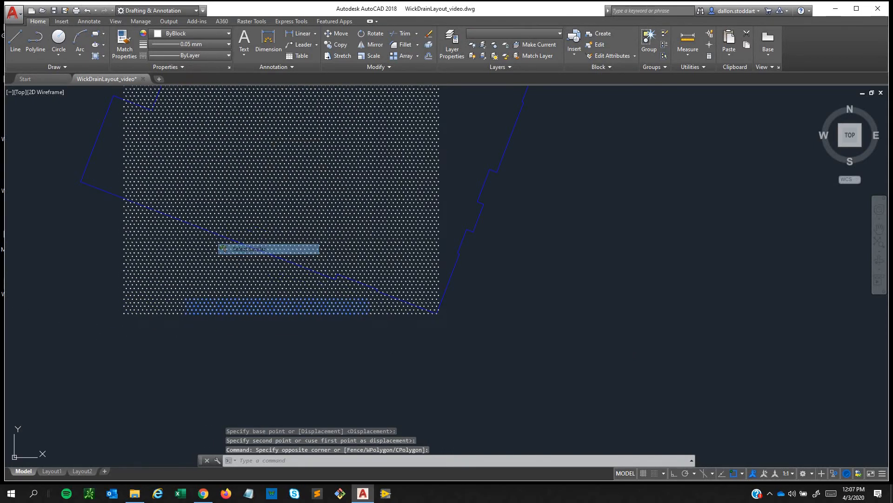
pyautogui.write('rotate')
pyautogui.press('Return')
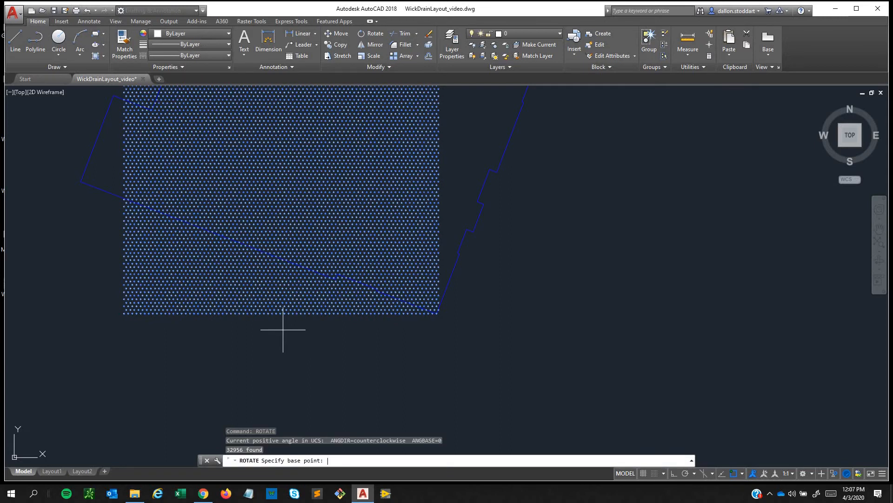
pyautogui.scroll(6, 438, 313)
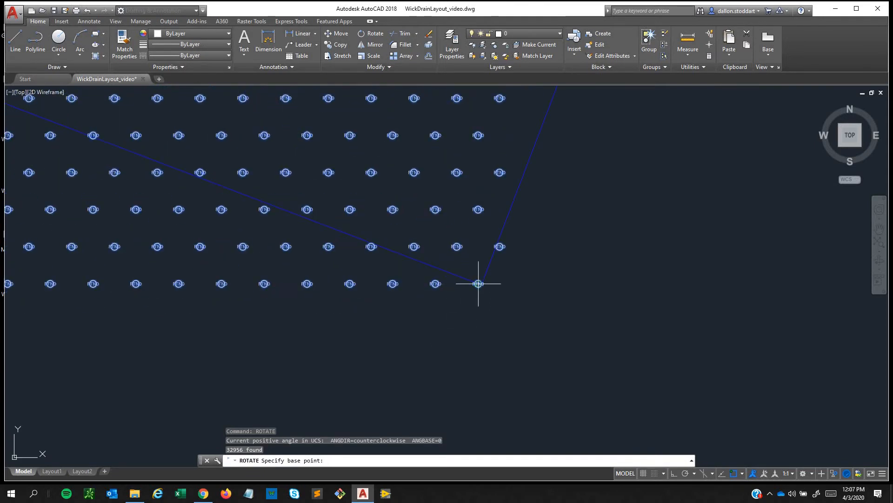
pyautogui.click(479, 283)
pyautogui.scroll(-6, 86, 300)
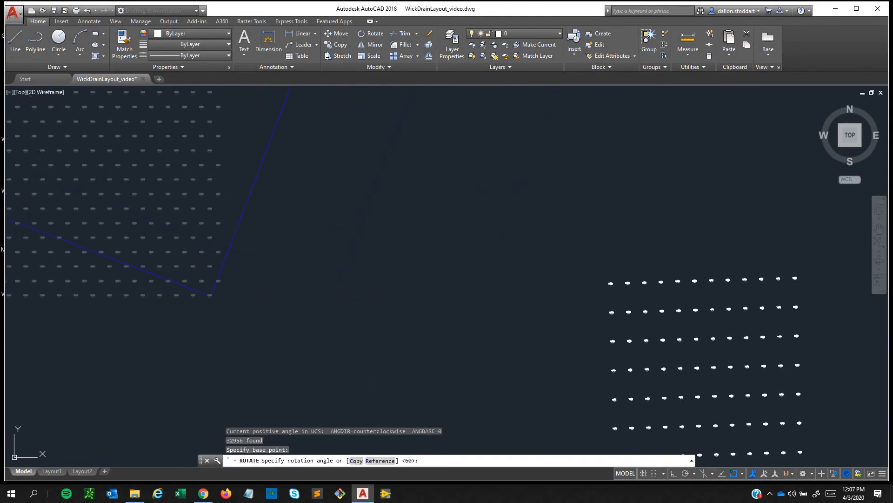
pyautogui.moveTo(276, 295)
pyautogui.mouseDown(button='middle')
pyautogui.moveTo(806, 243)
pyautogui.moveTo(891, 248)
pyautogui.mouseUp(button='middle')
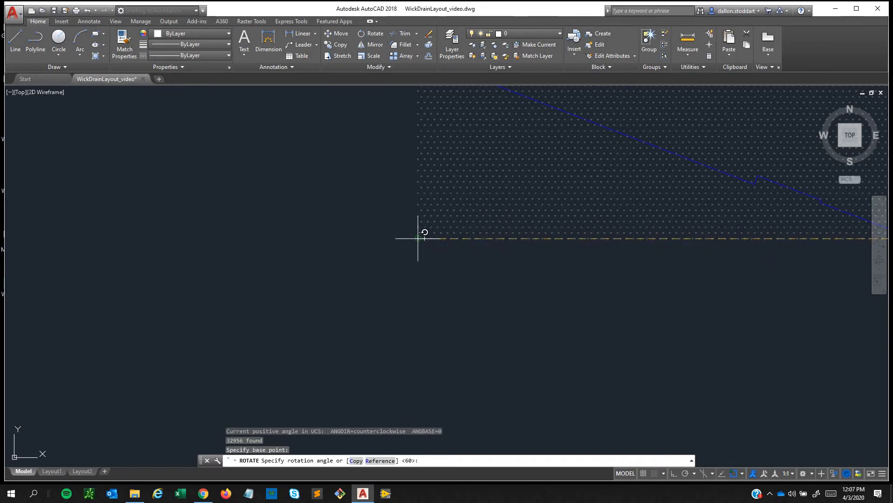
pyautogui.click(411, 128)
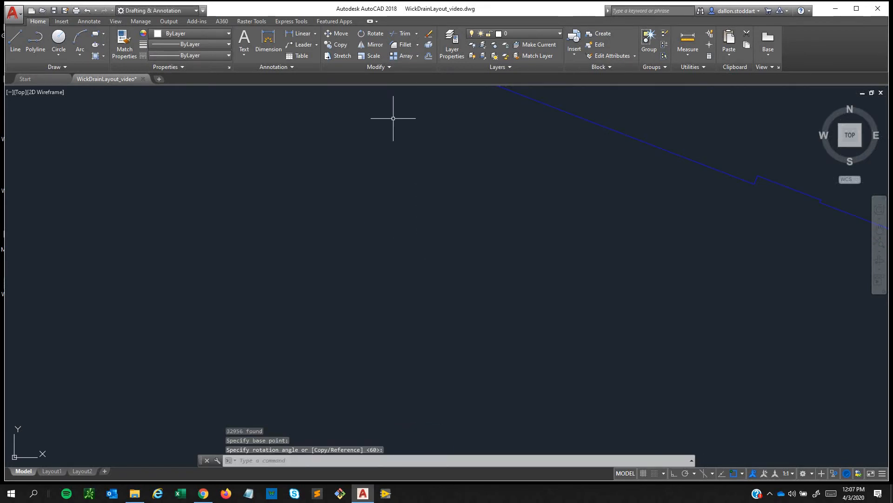
# Select all the wick points of the flipped layout and rotate them again about the wick point at the boundary's lowest corner
pyautogui.scroll(5, 380, 270)
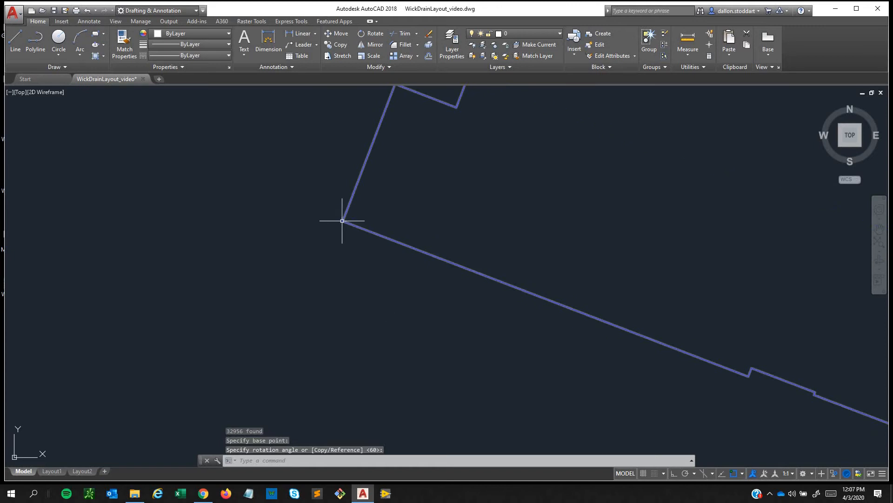
pyautogui.scroll(-5, 331, 216)
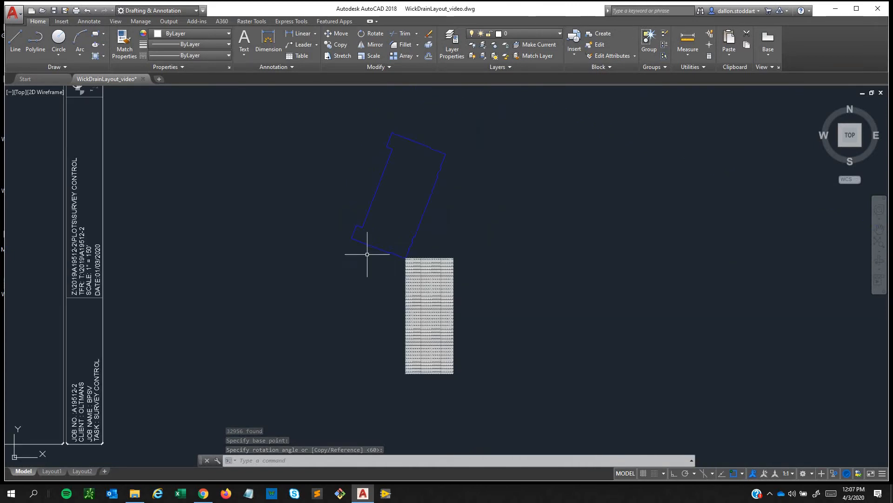
pyautogui.moveTo(367, 254); pyautogui.dragTo(355, 228, button='middle')
pyautogui.click(483, 369)
pyautogui.click(354, 245)
pyautogui.rightClick(366, 254)
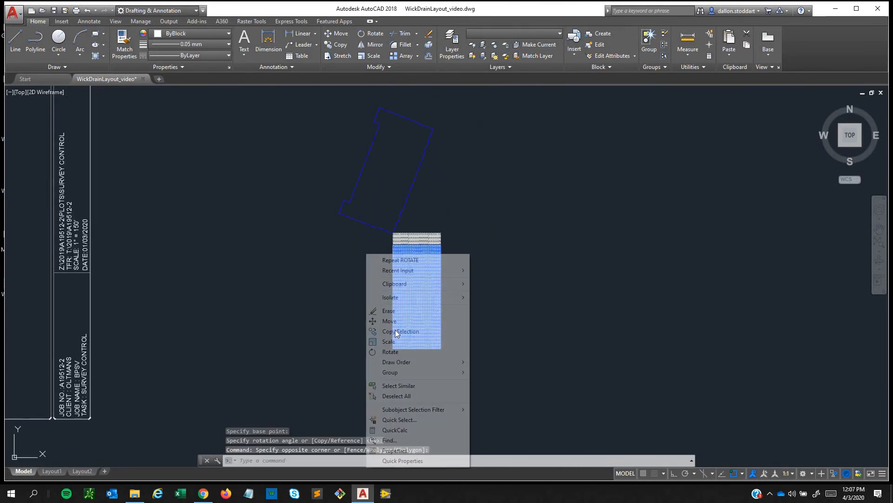
pyautogui.click(398, 386)
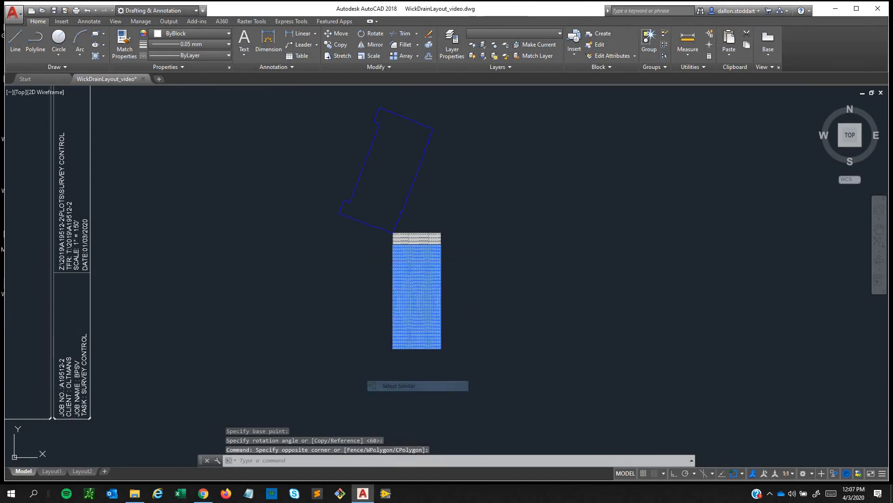
pyautogui.write('ro')
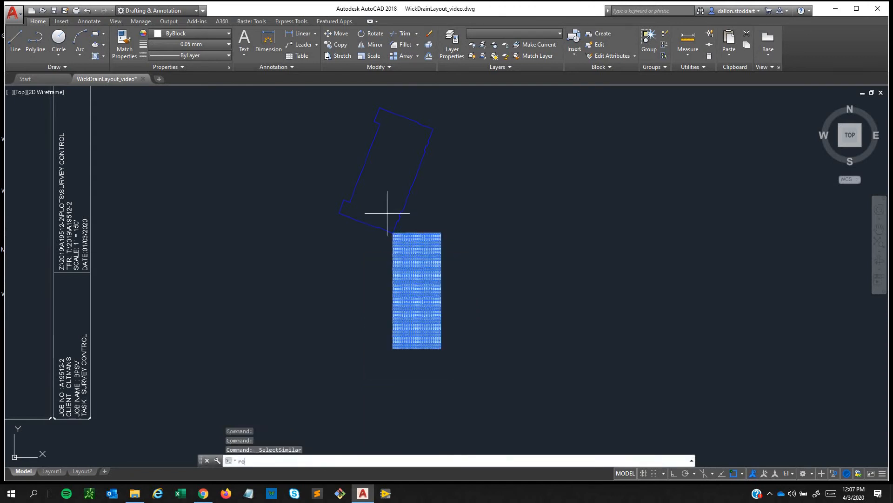
pyautogui.press('Return')
pyautogui.scroll(7, 393, 225)
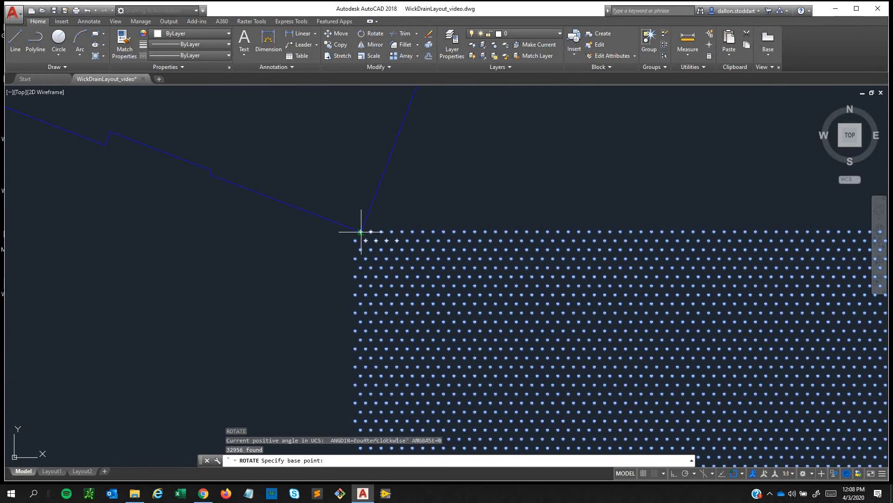
# Rotate the point grid about the boundary's lower-right corner, using Reference to align its top row with the boundary's lower edge
pyautogui.click(361, 231)
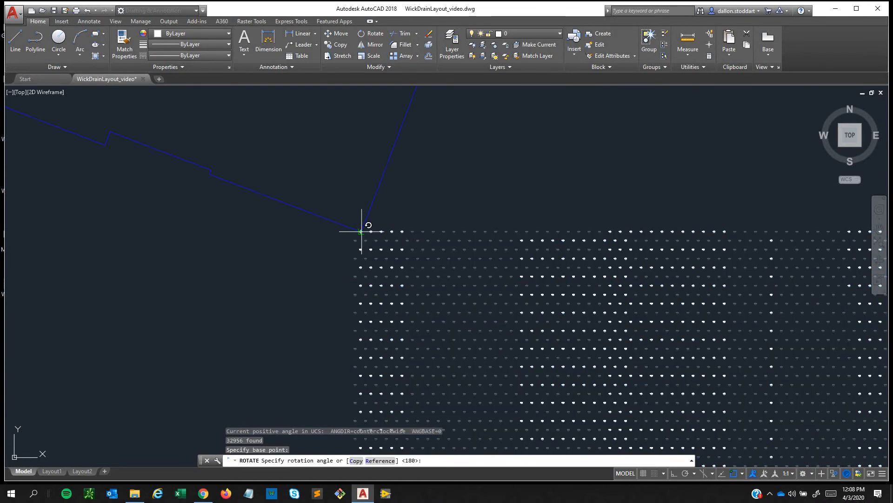
pyautogui.write('r')
pyautogui.press('Return')
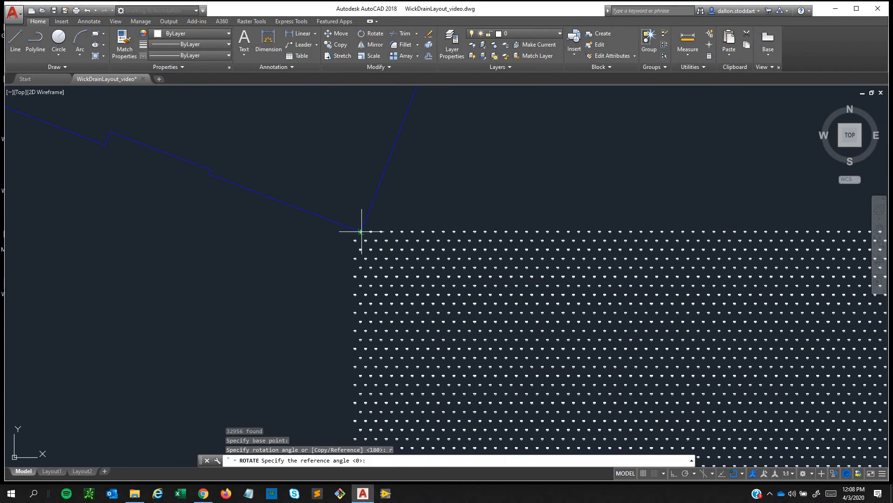
pyautogui.click(362, 230)
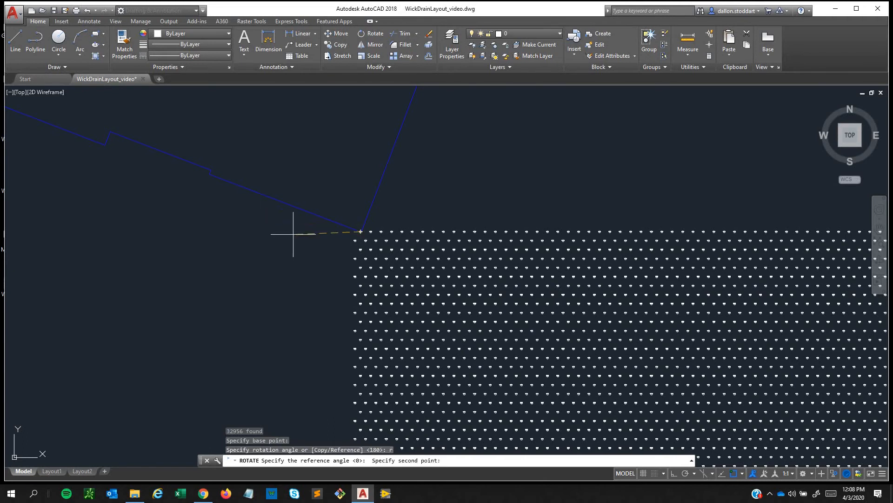
pyautogui.scroll(-5, 461, 342)
pyautogui.scroll(-1, 465, 343)
pyautogui.scroll(5, 514, 321)
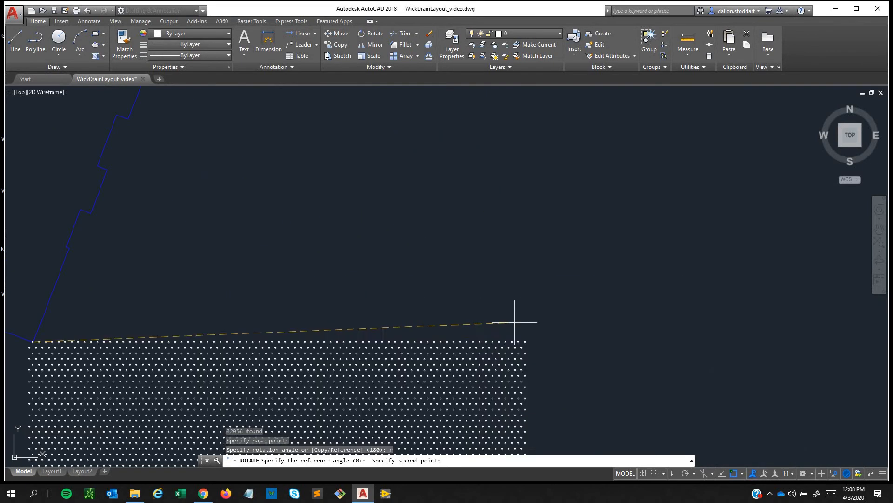
pyautogui.click(522, 338)
pyautogui.moveTo(111, 221); pyautogui.dragTo(649, 366, button='middle')
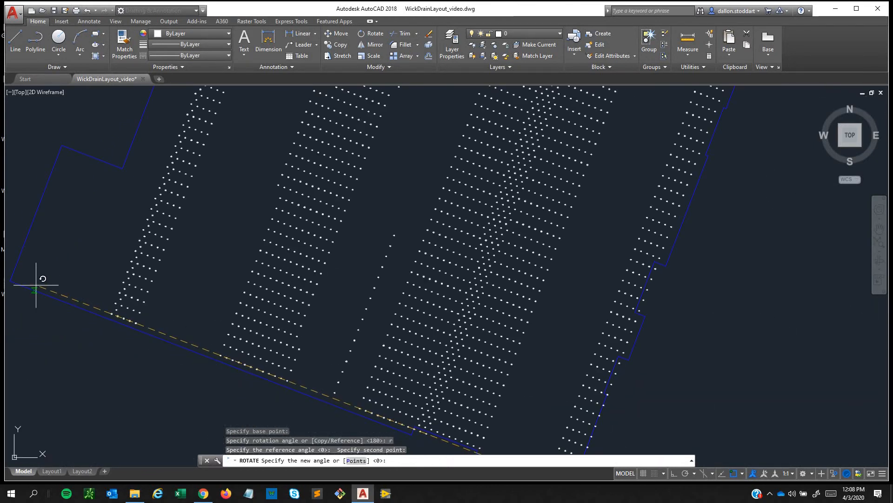
pyautogui.moveTo(14, 280); pyautogui.dragTo(158, 287, button='middle')
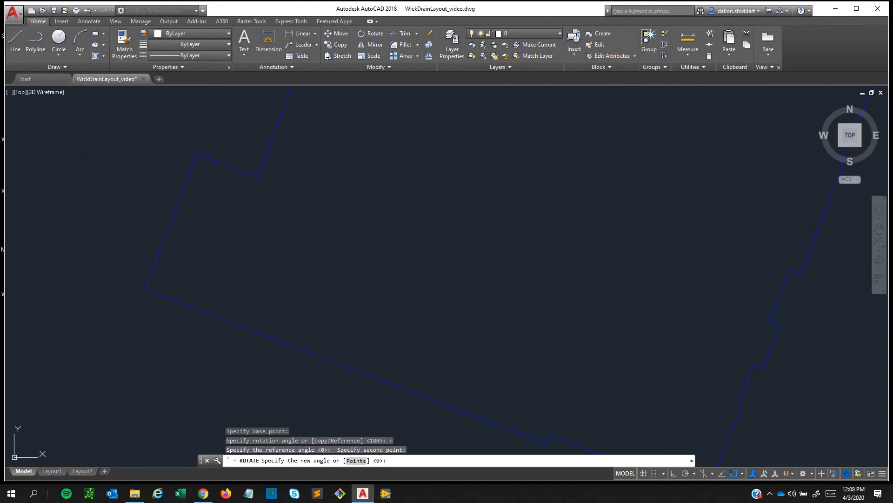
pyautogui.click(144, 287)
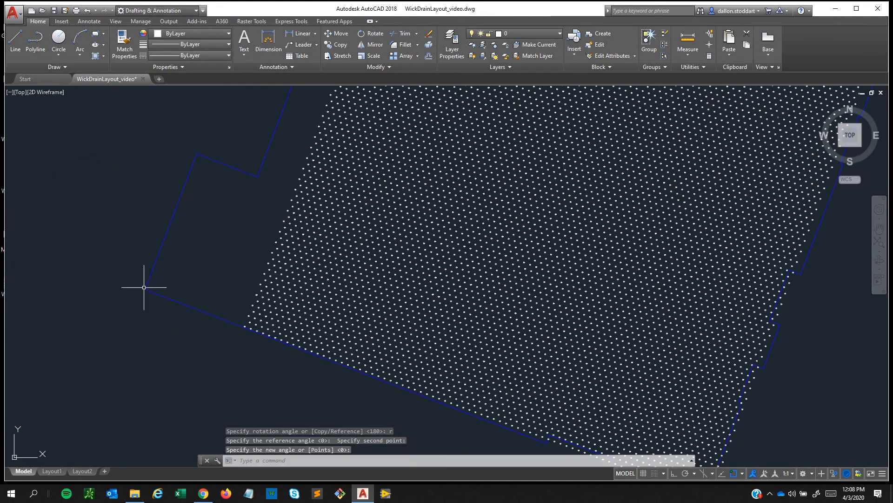
# Examine how well the rotated point grid covers the area inside the blue boundary
pyautogui.scroll(-10, 144, 287)
pyautogui.scroll(7, 173, 244)
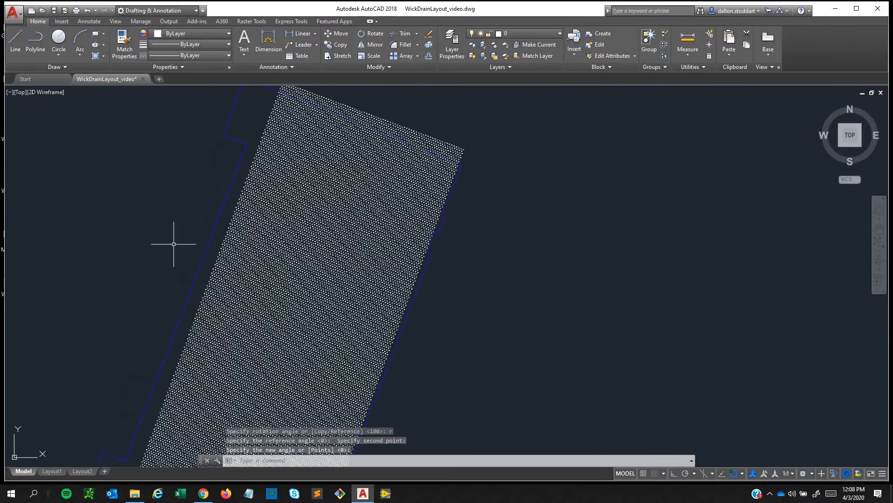
pyautogui.scroll(-5, 270, 354)
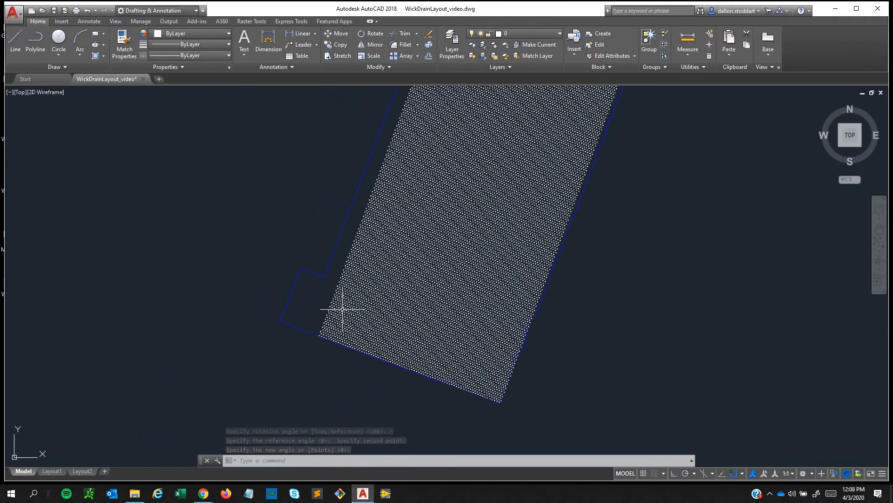
pyautogui.scroll(6, 308, 303)
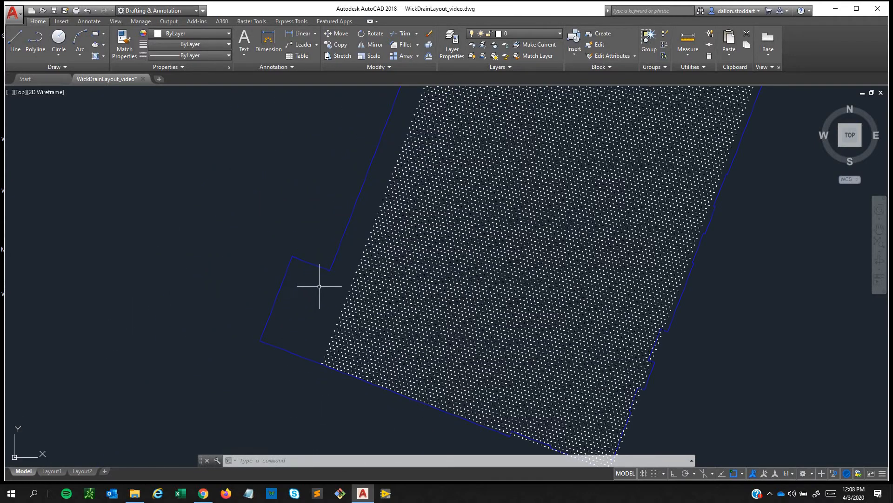
pyautogui.moveTo(314, 280)
pyautogui.mouseDown(button='middle')
pyautogui.moveTo(283, 293)
pyautogui.moveTo(213, 208)
pyautogui.mouseUp(button='middle')
pyautogui.moveTo(403, 239)
pyautogui.mouseDown(button='middle')
pyautogui.moveTo(385, 297)
pyautogui.moveTo(391, 374)
pyautogui.mouseUp(button='middle')
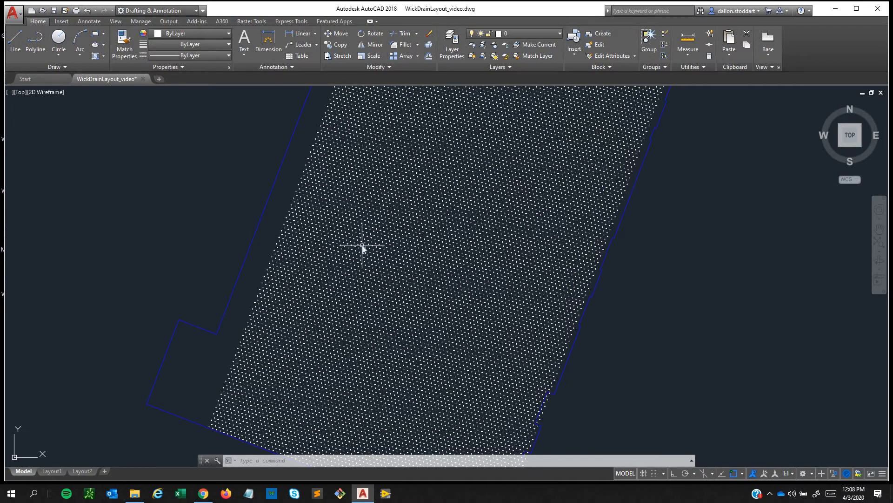
pyautogui.doubleClick(362, 245)
pyautogui.click(469, 270)
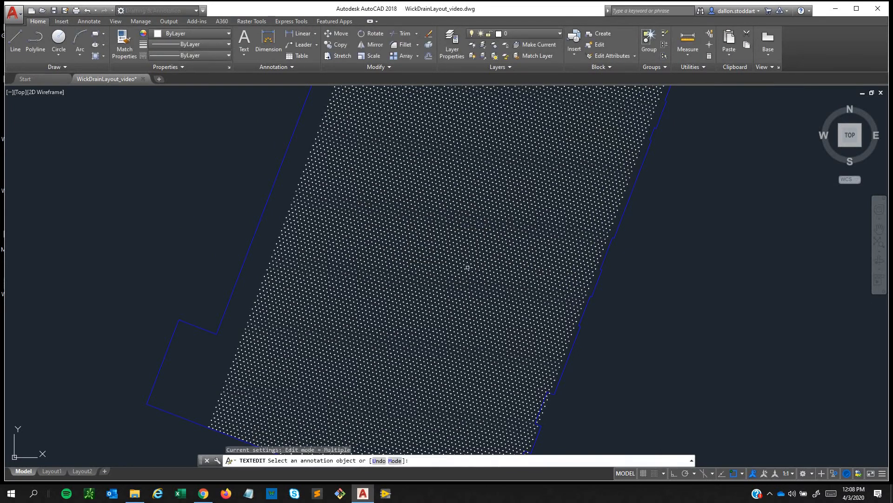
pyautogui.press('Escape')
pyautogui.scroll(-6, 473, 302)
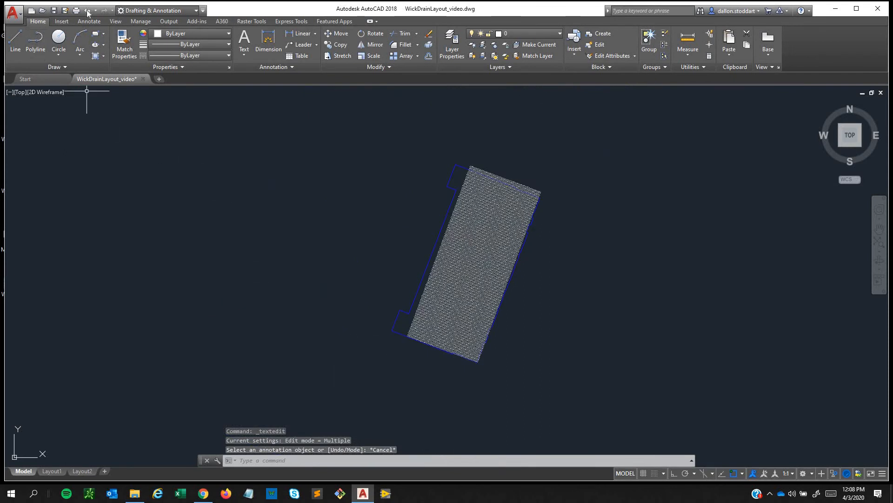
# Undo the operations back through the rotation, the erase and the explode of the point grid
pyautogui.click(87, 11)
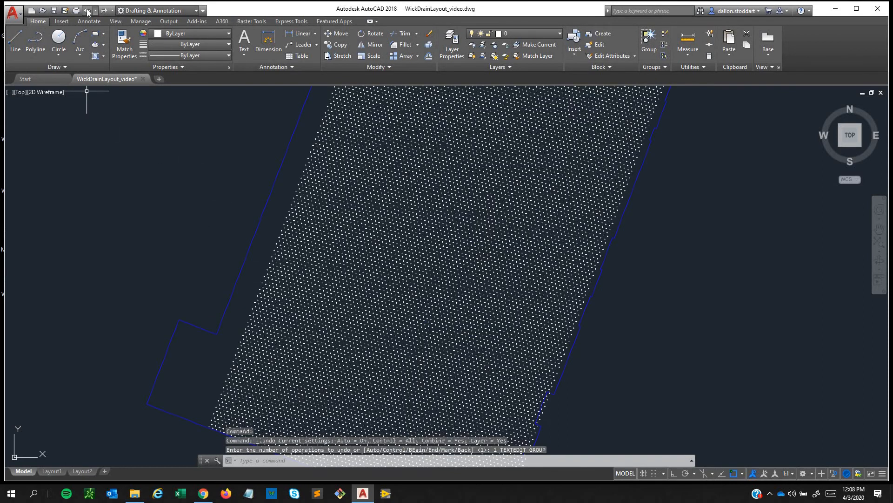
pyautogui.click(88, 11)
pyautogui.click(87, 13)
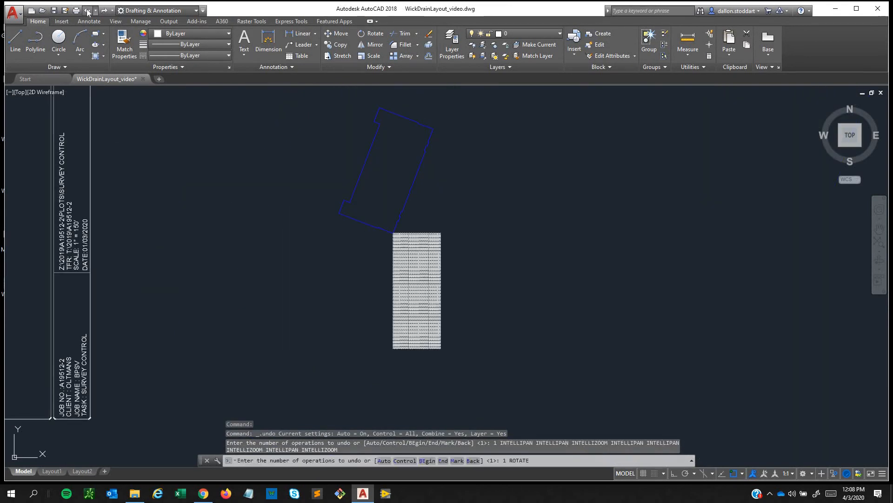
pyautogui.click(87, 13)
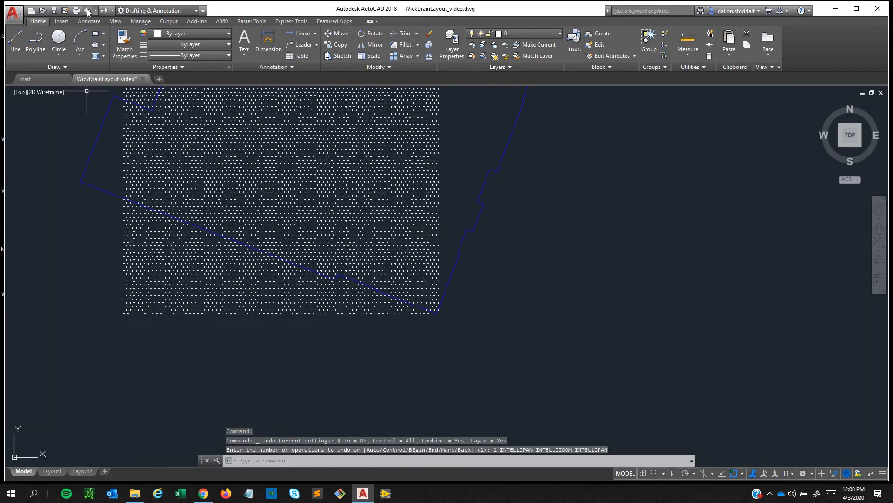
pyautogui.click(88, 13)
pyautogui.click(88, 12)
pyautogui.click(87, 13)
pyautogui.click(87, 13)
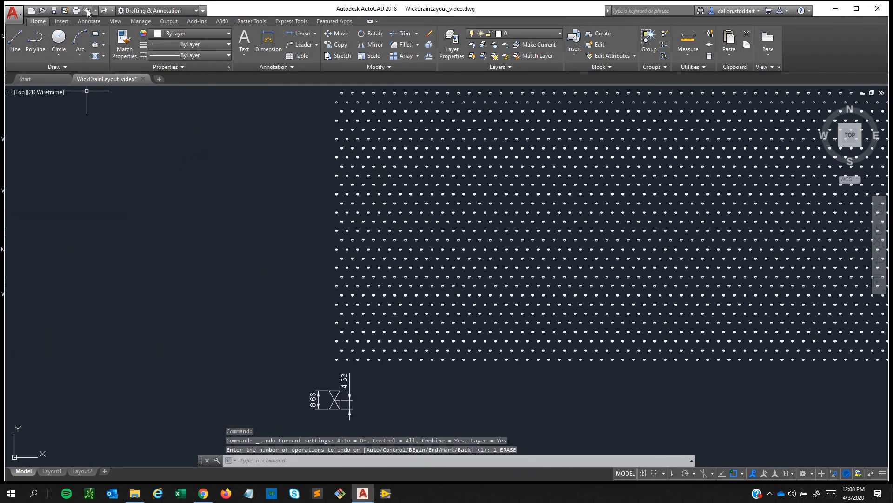
pyautogui.click(88, 12)
pyautogui.click(87, 13)
pyautogui.click(88, 13)
pyautogui.click(88, 13)
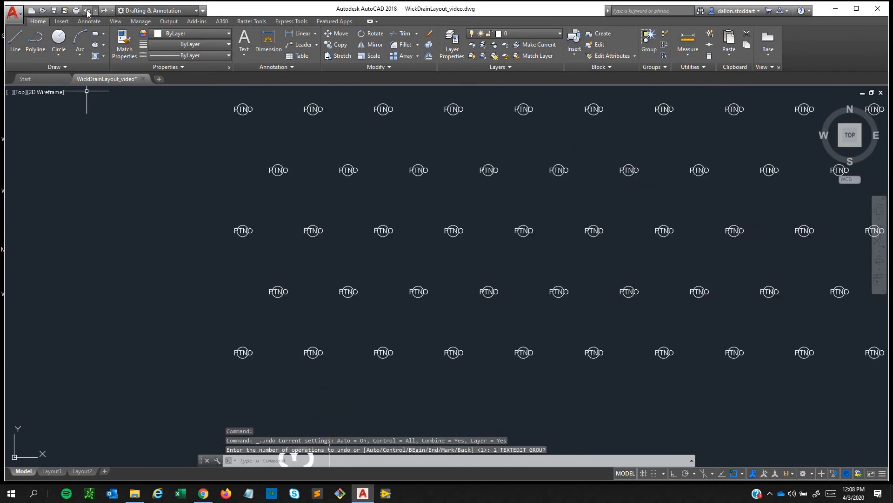
pyautogui.click(87, 13)
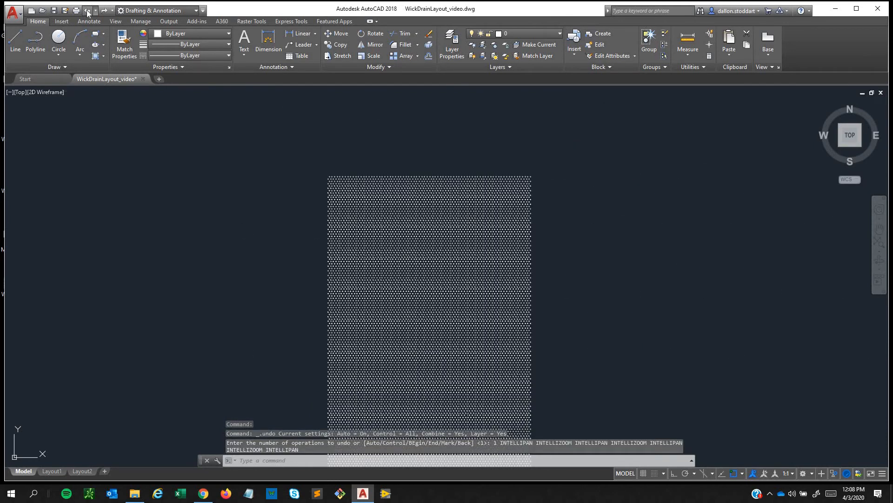
pyautogui.click(87, 13)
pyautogui.click(87, 13)
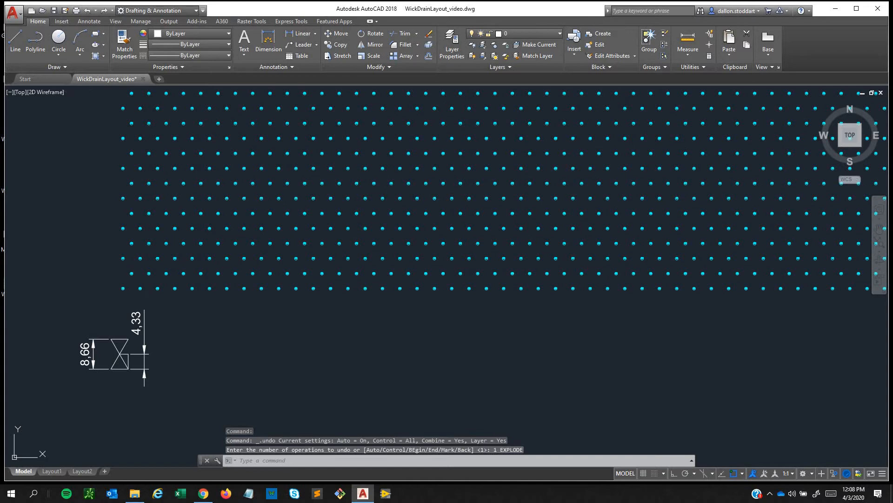
pyautogui.press('Escape')
pyautogui.moveTo(126, 288); pyautogui.dragTo(315, 265, button='middle')
pyautogui.scroll(-2, 321, 267)
pyautogui.click(369, 281)
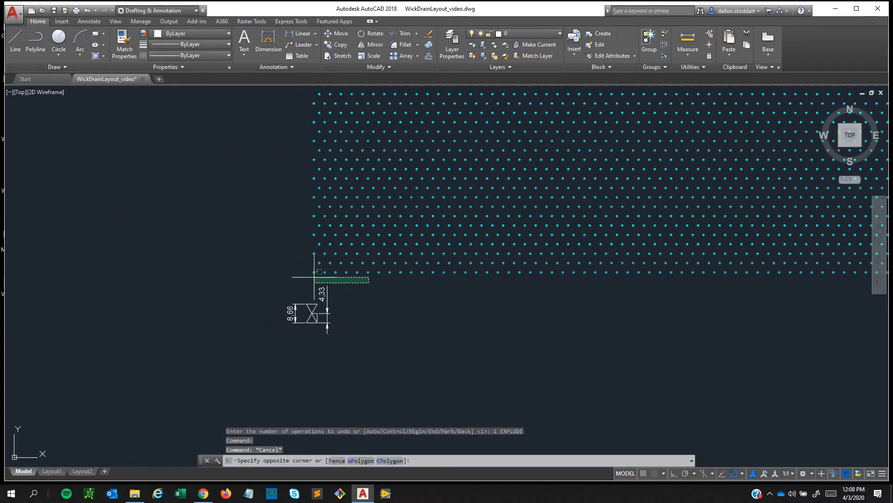
pyautogui.click(305, 260)
pyautogui.press('Escape')
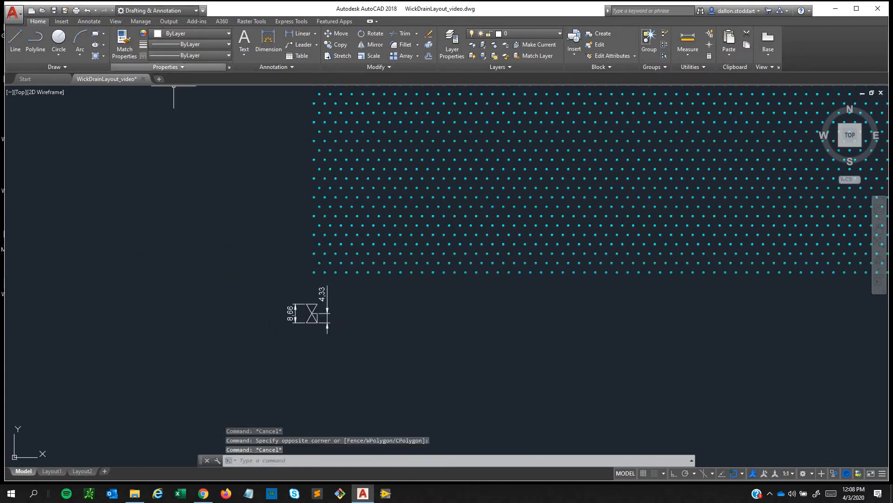
pyautogui.click(331, 173)
pyautogui.click(307, 167)
pyautogui.press('Escape')
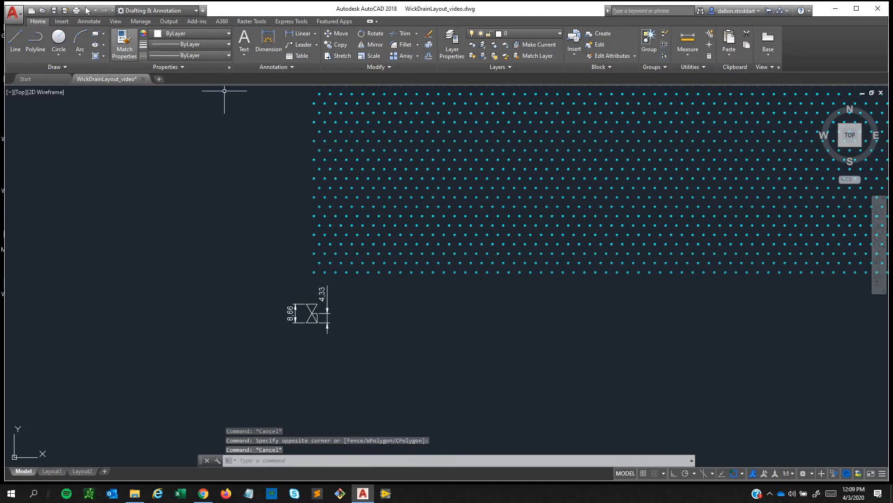
# Undo the remaining explode operation on the point arrays
pyautogui.click(87, 10)
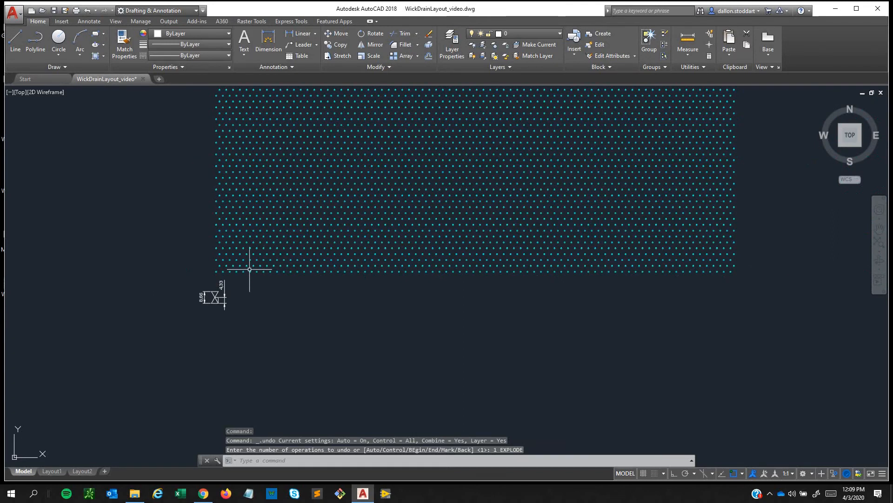
pyautogui.hotkey('ctrl', 'z')
pyautogui.press('Escape')
pyautogui.moveTo(193, 231); pyautogui.dragTo(241, 266, button='middle')
pyautogui.scroll(2, 241, 265)
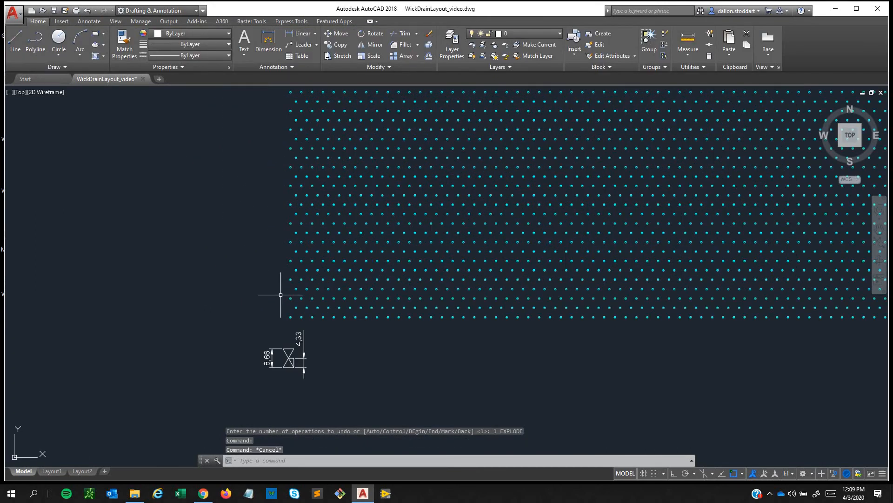
# Extend the rectangular point array that starts at the grid's lower-left corner to 88 columns
pyautogui.click(357, 332)
pyautogui.click(309, 315)
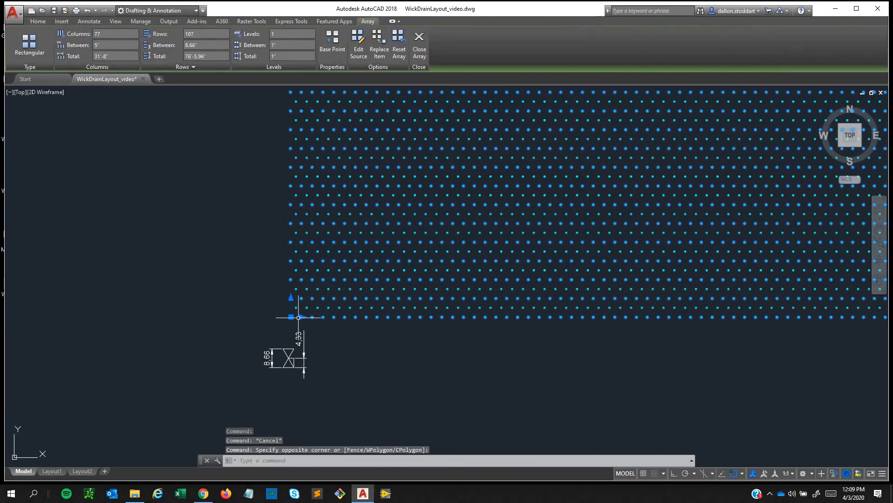
pyautogui.scroll(-2, 301, 316)
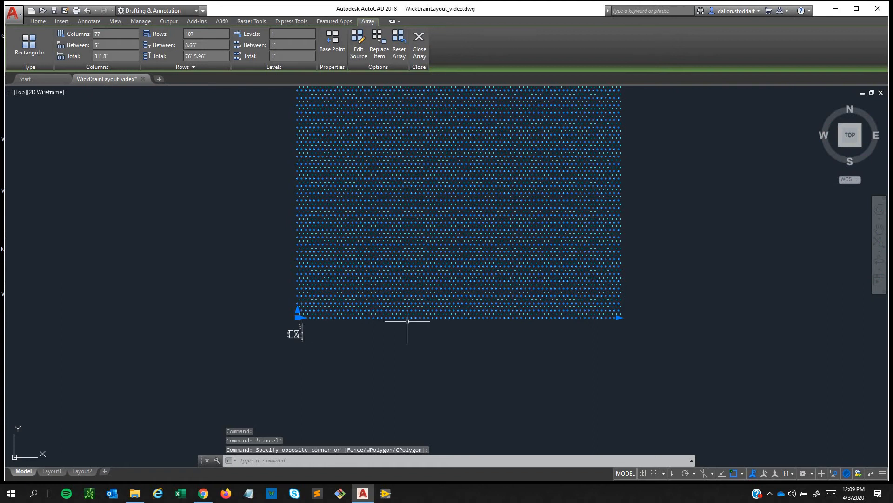
pyautogui.moveTo(620, 318)
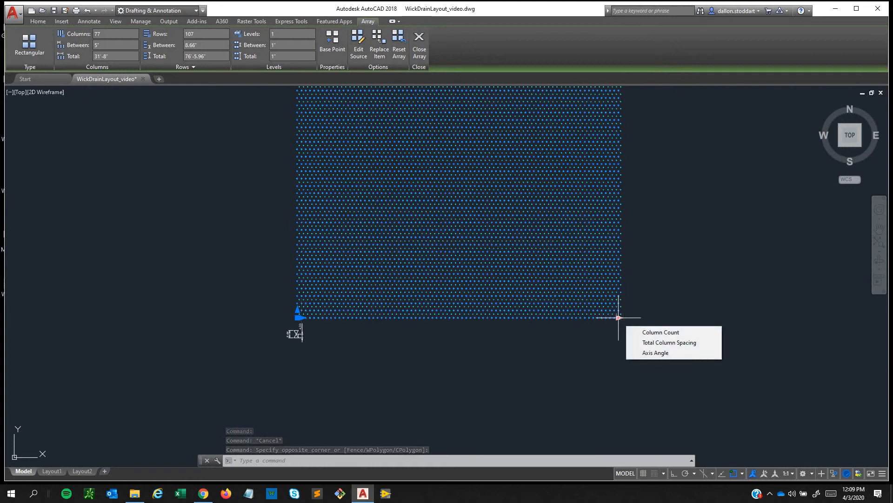
pyautogui.click(618, 318)
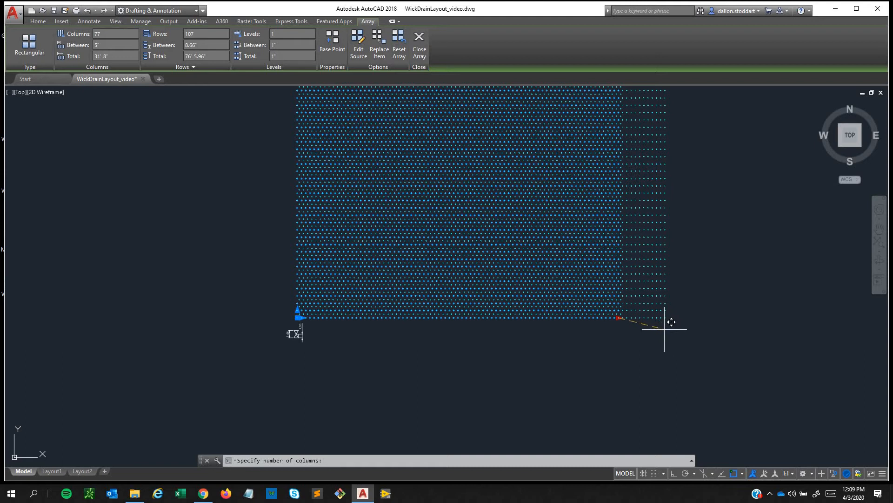
pyautogui.press('Escape')
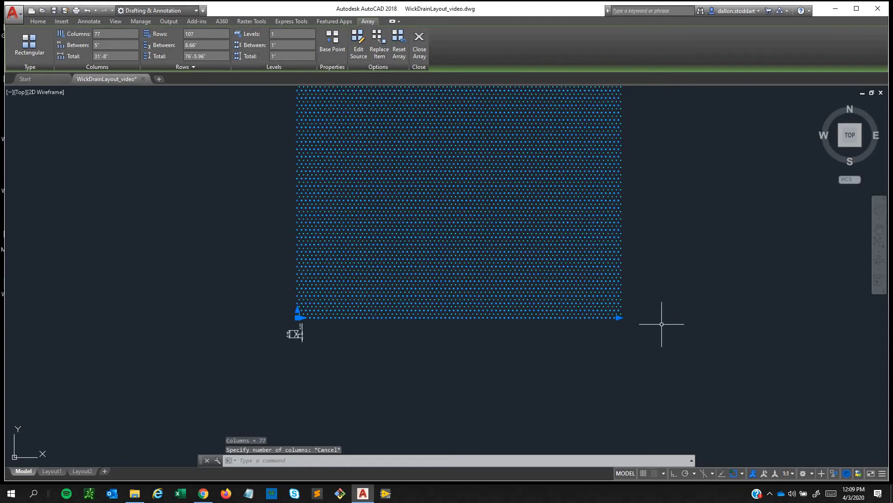
pyautogui.click(617, 317)
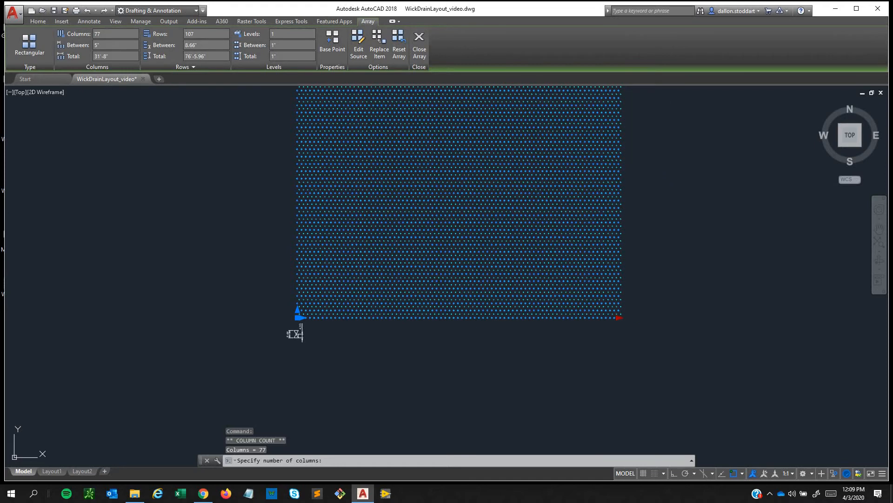
pyautogui.click(665, 316)
pyautogui.moveTo(665, 316); pyautogui.dragTo(525, 352, button='middle')
pyautogui.press('Escape')
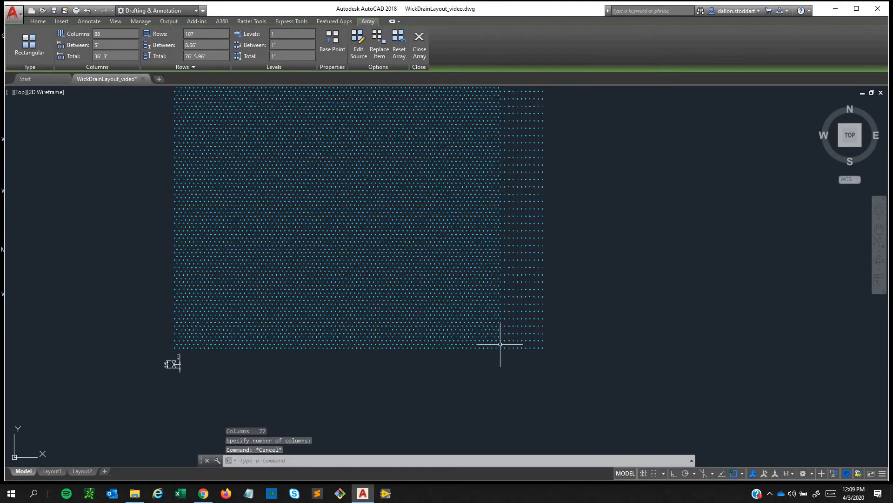
# Extend the second, offset point array to 88 columns as well
pyautogui.scroll(6, 493, 344)
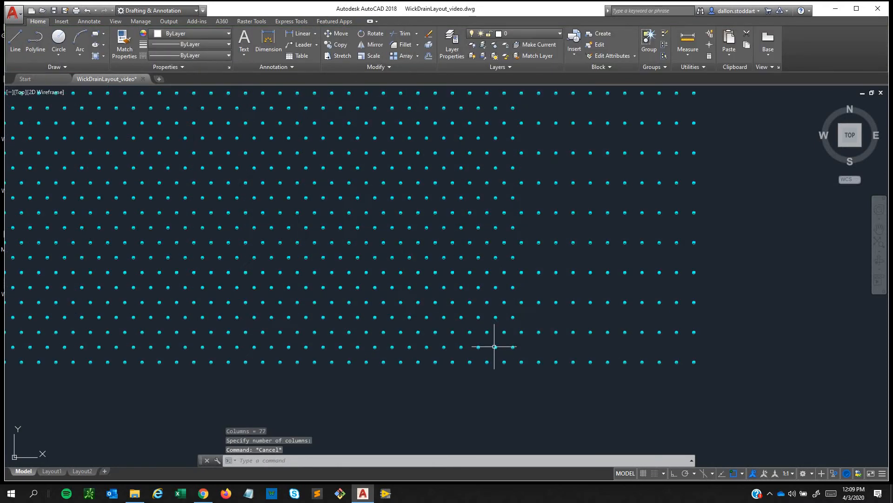
pyautogui.click(496, 347)
pyautogui.click(516, 347)
pyautogui.press('Escape')
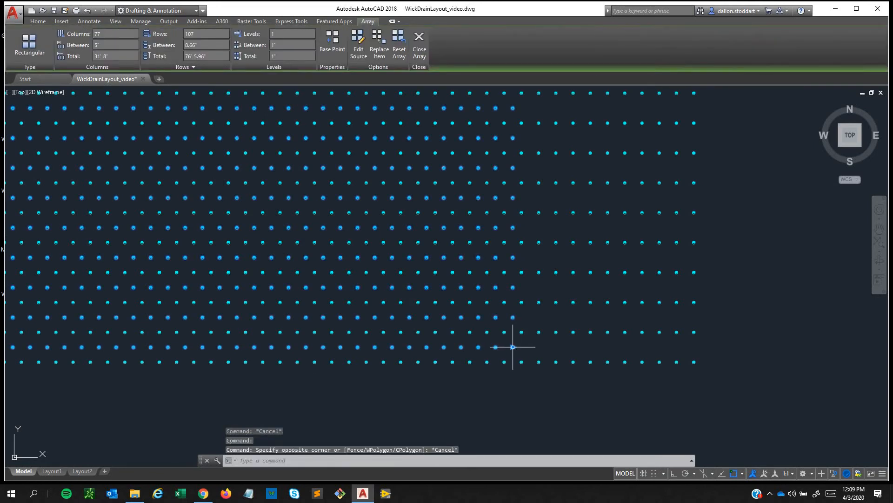
pyautogui.click(513, 347)
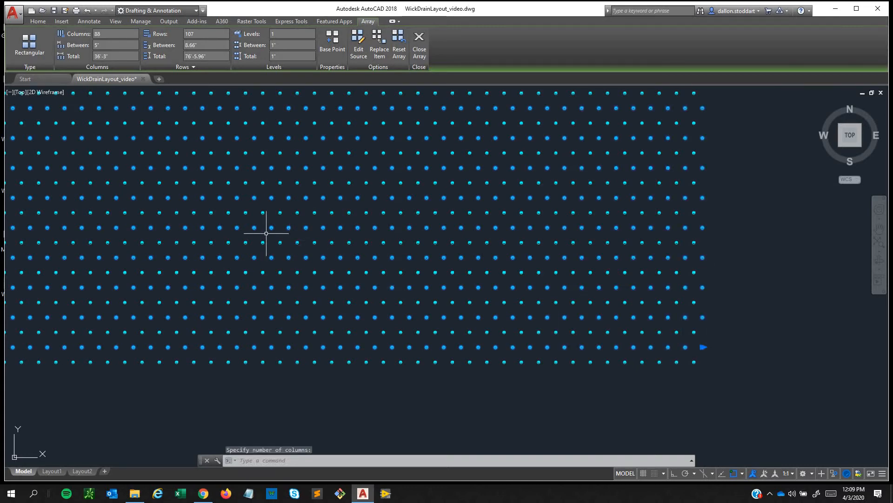
# Erase the leftover objects just below the lower-left corner of the extended point grid
pyautogui.press('Escape')
pyautogui.scroll(-5, 107, 225)
pyautogui.moveTo(112, 228); pyautogui.dragTo(396, 447, button='middle')
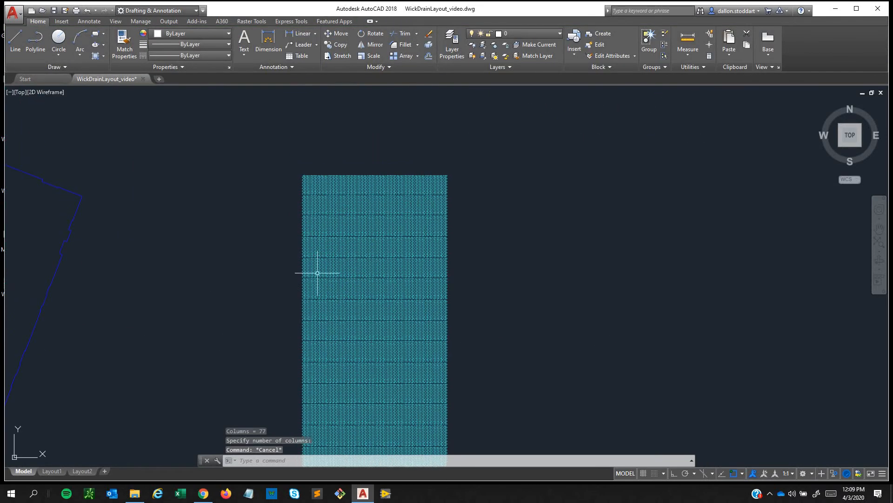
pyautogui.scroll(2, 311, 182)
pyautogui.moveTo(309, 178); pyautogui.dragTo(331, 235, button='middle')
pyautogui.scroll(5, 313, 210)
pyautogui.scroll(-8, 433, 312)
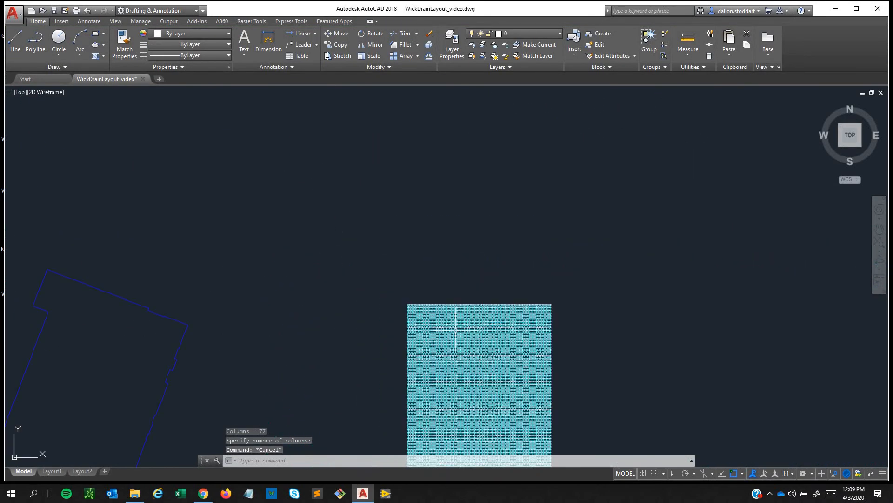
pyautogui.moveTo(456, 329); pyautogui.dragTo(362, 100, button='middle')
pyautogui.moveTo(365, 198); pyautogui.dragTo(363, 230, button='middle')
pyautogui.moveTo(409, 355); pyautogui.dragTo(398, 341, button='middle')
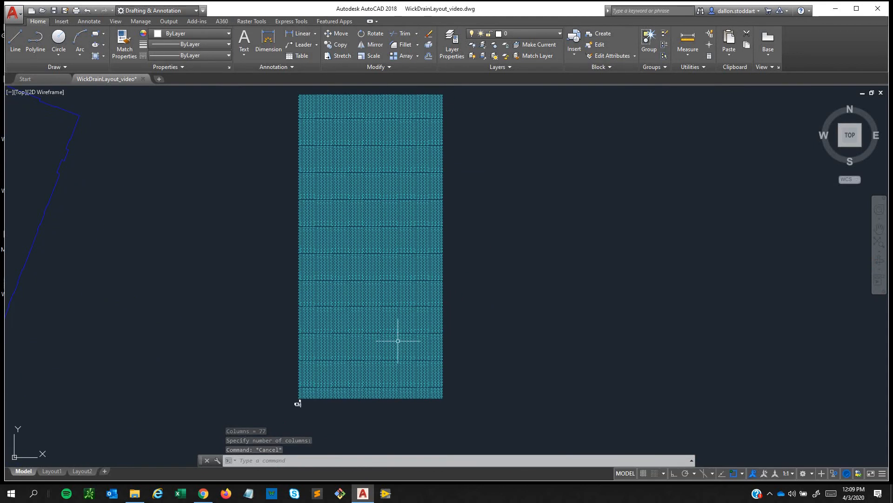
pyautogui.moveTo(313, 410); pyautogui.dragTo(312, 407, button='middle')
pyautogui.click(309, 411)
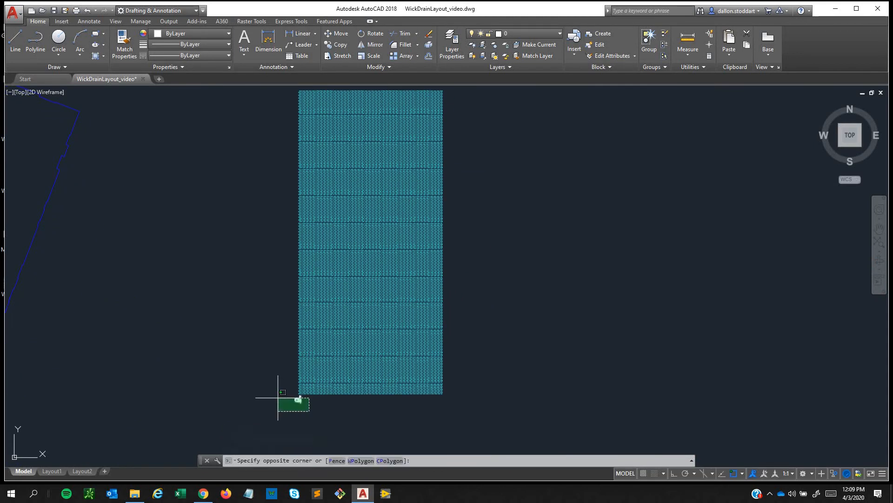
pyautogui.scroll(5, 285, 399)
pyautogui.click(280, 390)
pyautogui.press('Delete')
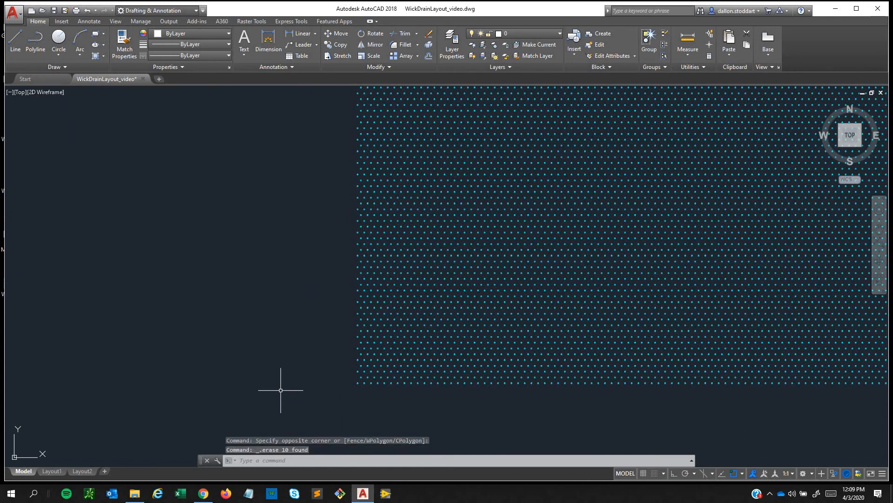
# Measure the long east side of the site boundary with an aligned dimension between its southeast and northeast corners
pyautogui.scroll(-8, 408, 397)
pyautogui.moveTo(333, 378); pyautogui.dragTo(359, 367, button='middle')
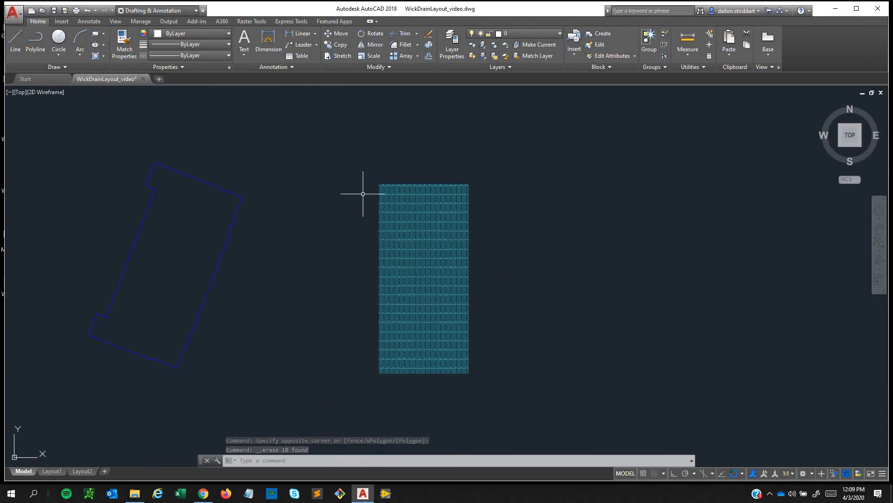
pyautogui.moveTo(321, 191)
pyautogui.mouseDown(button='middle')
pyautogui.moveTo(290, 191)
pyautogui.moveTo(291, 199)
pyautogui.mouseUp(button='middle')
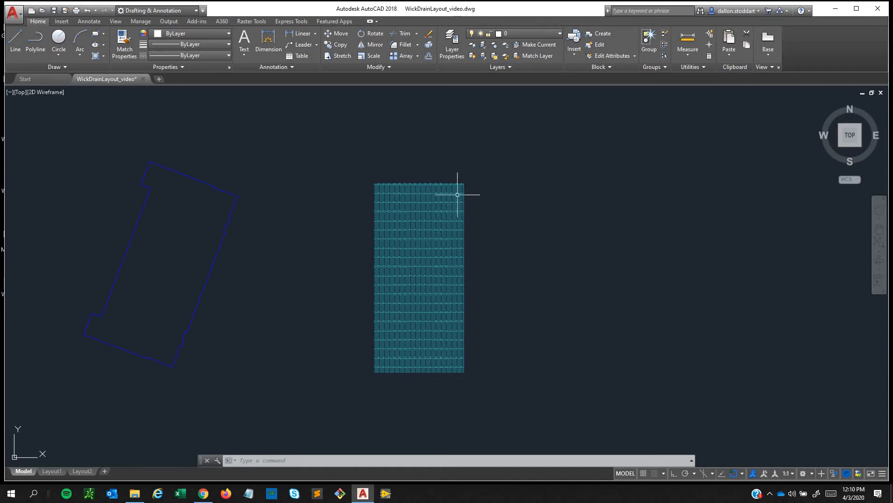
pyautogui.moveTo(181, 241); pyautogui.dragTo(213, 213, button='middle')
pyautogui.click(268, 42)
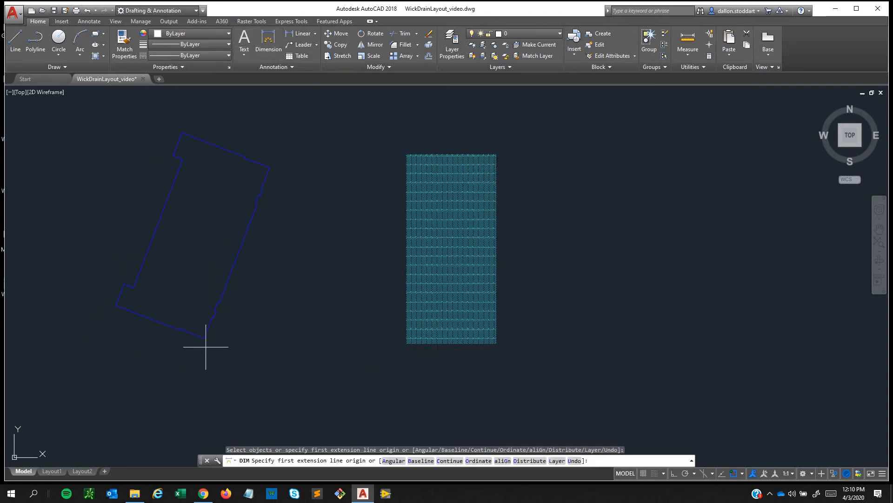
pyautogui.click(205, 338)
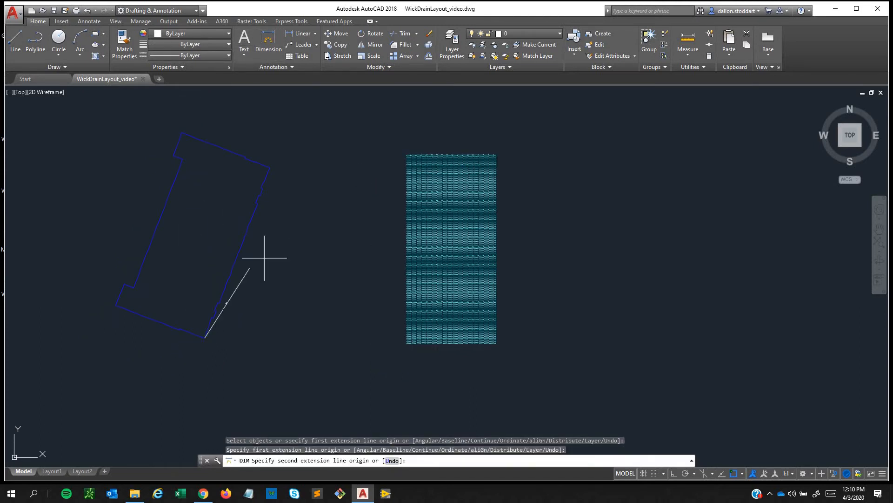
pyautogui.click(270, 166)
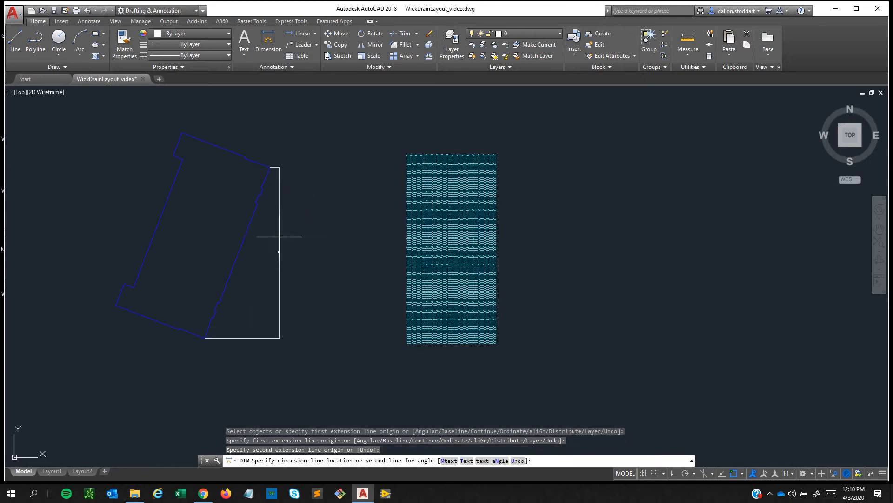
pyautogui.click(264, 261)
pyautogui.scroll(5, 263, 263)
pyautogui.scroll(5, 264, 263)
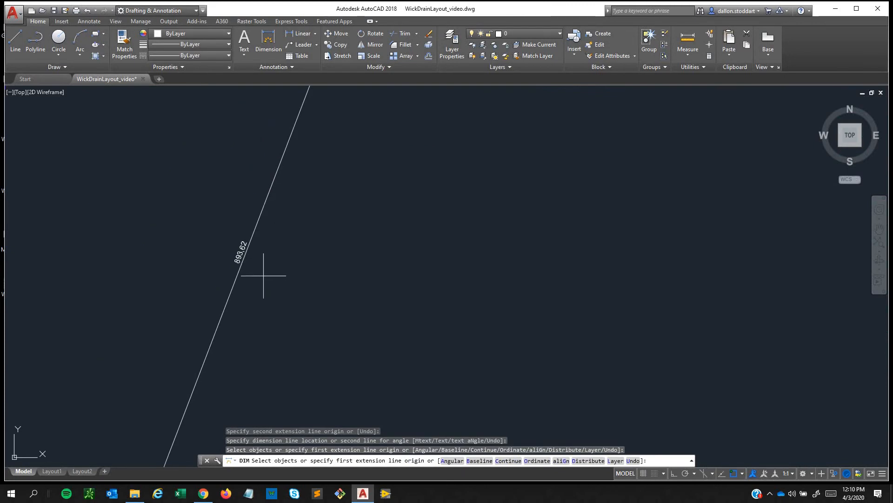
# Erase the dimension placed along the boundary's east side
pyautogui.click(297, 301)
pyautogui.click(200, 238)
pyautogui.press('Escape')
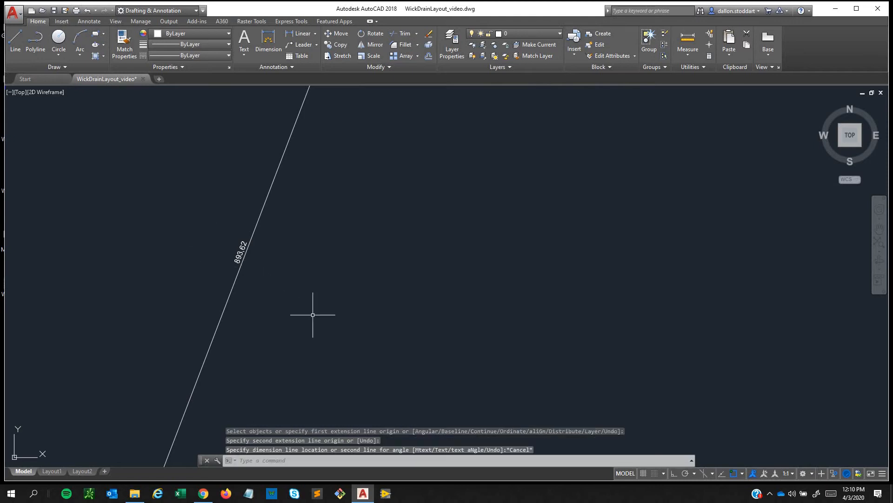
pyautogui.click(311, 315)
pyautogui.click(213, 262)
pyautogui.press('Delete')
# Measure the height of the point grid with a dimension along its west edge, from the top-left to the bottom-left point
pyautogui.scroll(-6, 214, 259)
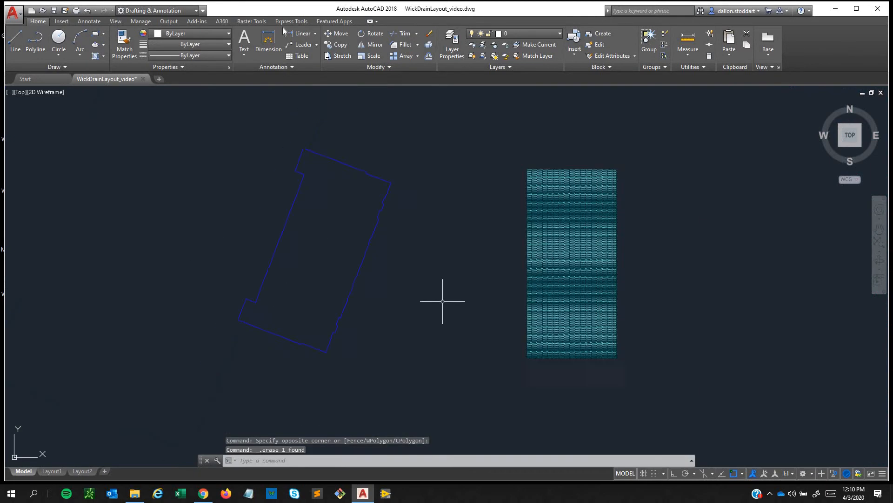
pyautogui.click(268, 39)
pyautogui.scroll(6, 385, 195)
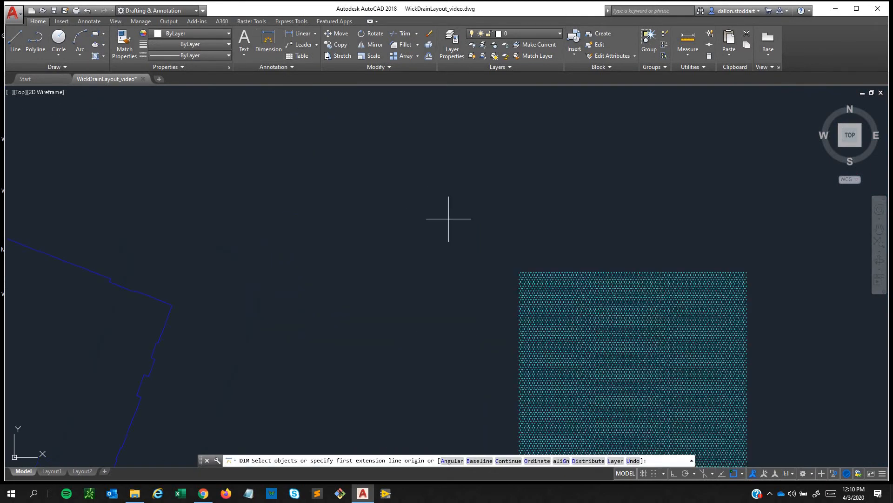
pyautogui.click(520, 273)
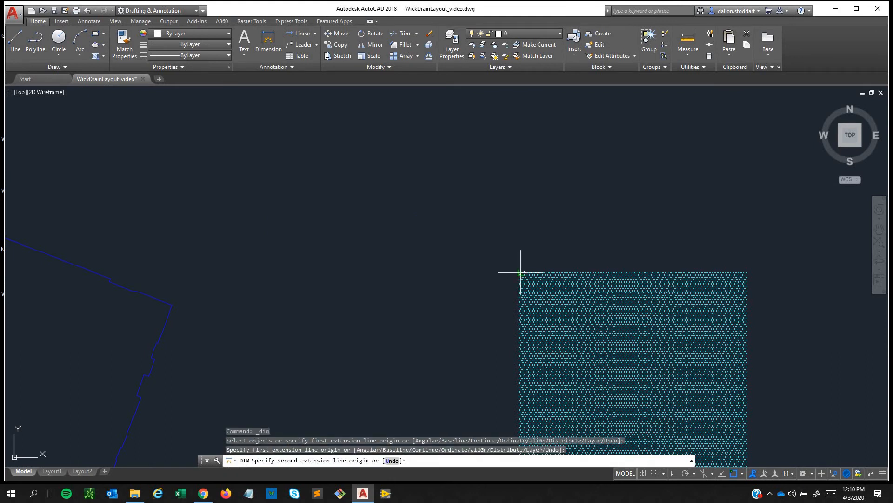
pyautogui.scroll(-6, 516, 274)
pyautogui.scroll(8, 505, 277)
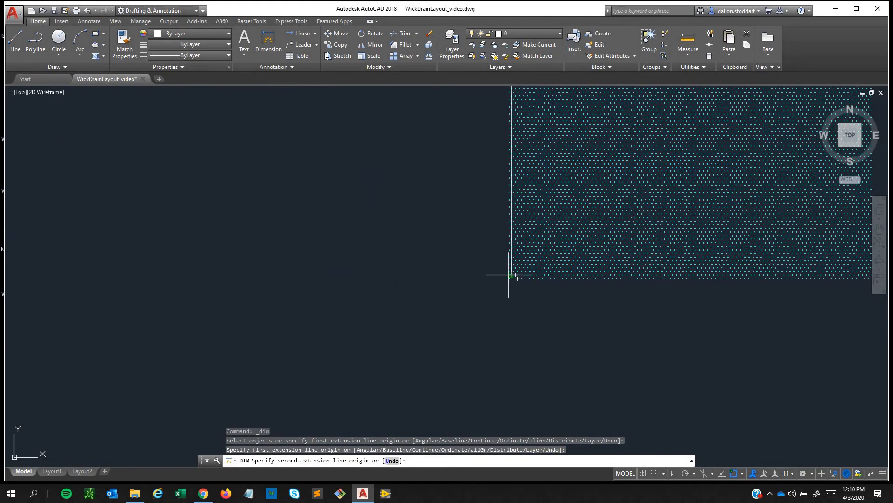
pyautogui.click(510, 278)
pyautogui.click(443, 209)
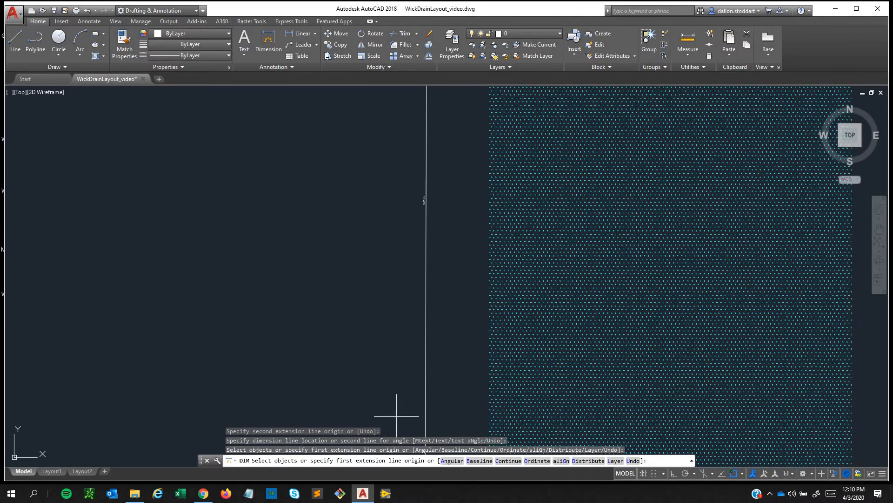
pyautogui.scroll(4, 425, 233)
# Erase the dimension beside the point grid and save the drawing
pyautogui.click(451, 298)
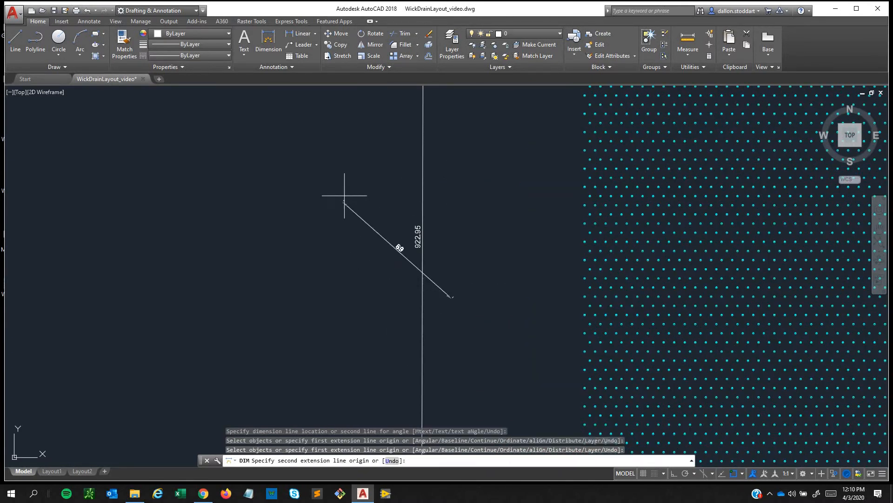
pyautogui.press('Escape')
pyautogui.click(467, 269)
pyautogui.click(385, 202)
pyautogui.press('Delete')
pyautogui.scroll(-8, 503, 298)
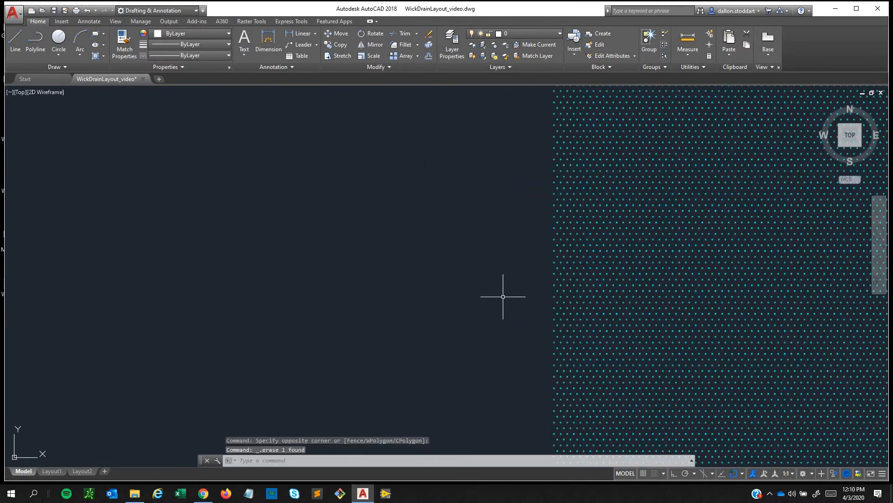
pyautogui.click(54, 10)
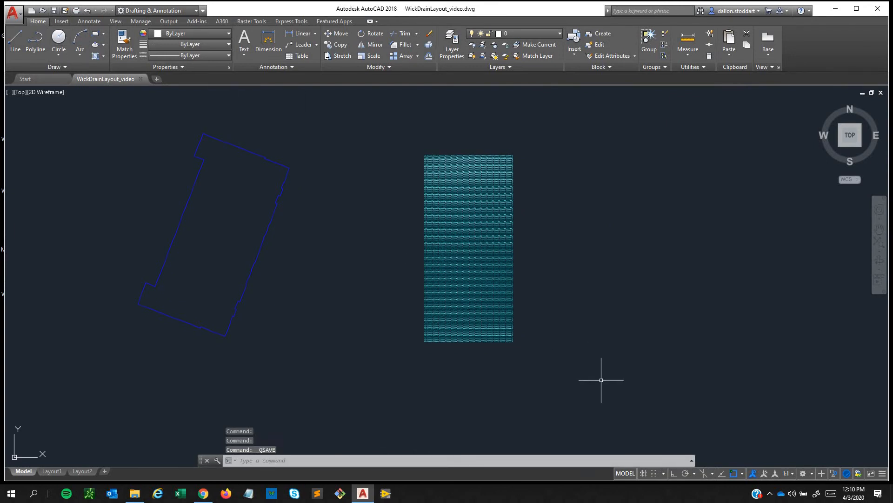
# Explode both rectangular point arrays into individual points
pyautogui.press('Escape')
pyautogui.click(570, 372)
pyautogui.click(373, 128)
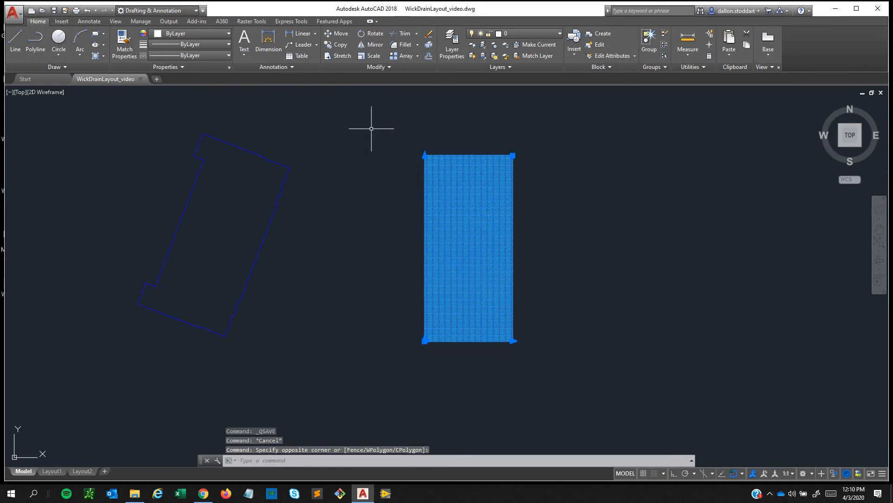
pyautogui.write('EXPLODE')
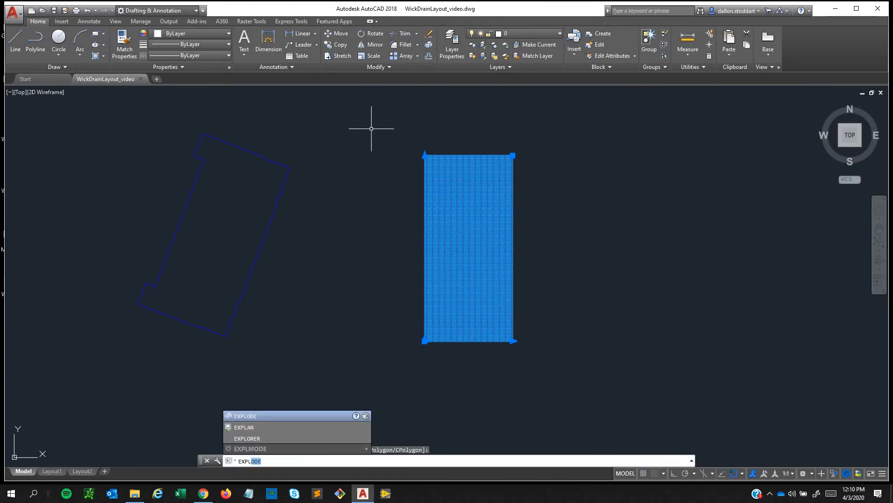
pyautogui.press('Return')
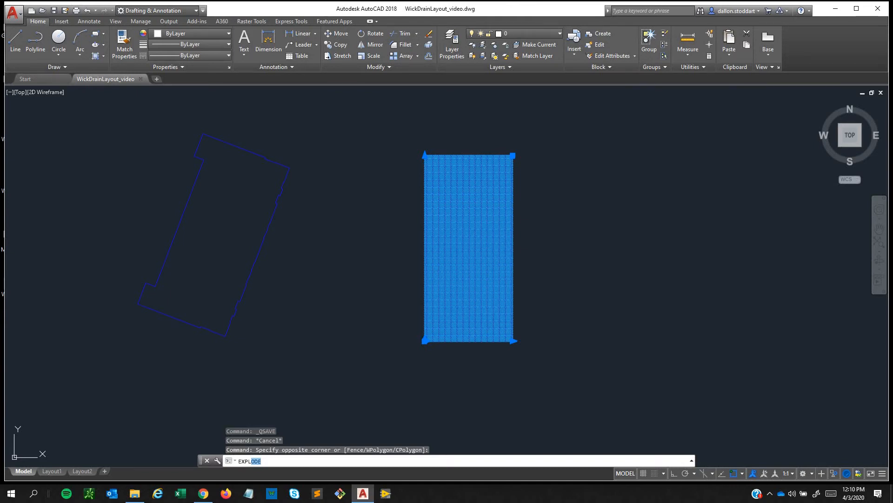
pyautogui.press('Return')
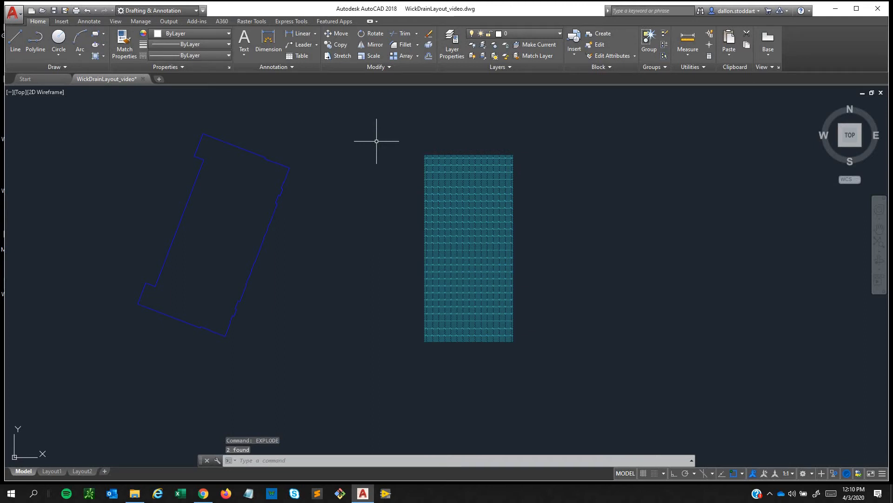
# Examine the individual points near the lower-left corner of the exploded grid
pyautogui.scroll(3, 481, 355)
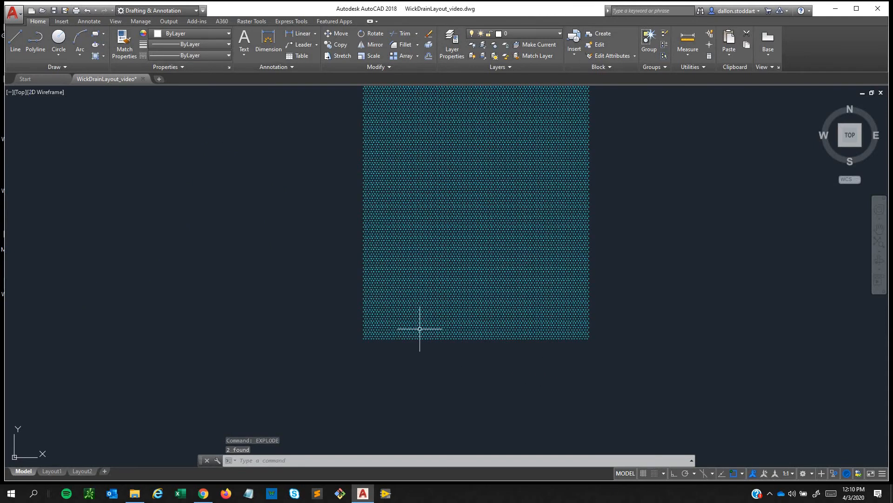
pyautogui.press('Escape')
pyautogui.press('Escape')
pyautogui.moveTo(383, 313); pyautogui.dragTo(420, 285, button='middle')
pyautogui.scroll(4, 419, 284)
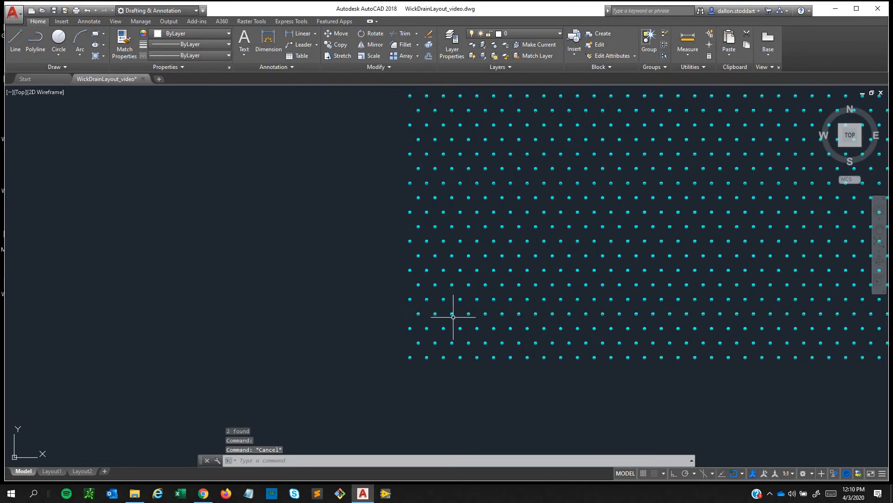
pyautogui.scroll(-5, 459, 349)
pyautogui.moveTo(459, 349); pyautogui.dragTo(230, 349, button='middle')
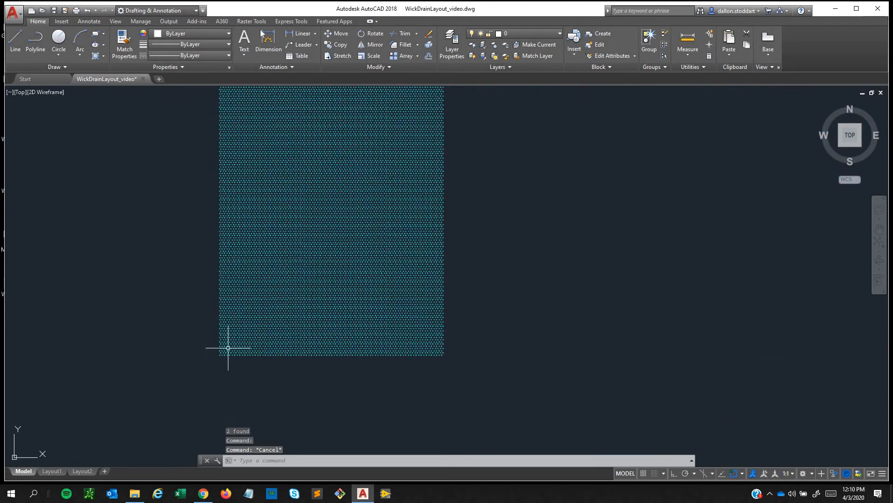
# Look up the installed Increment add-in in the Autodesk App Manager
pyautogui.click(194, 21)
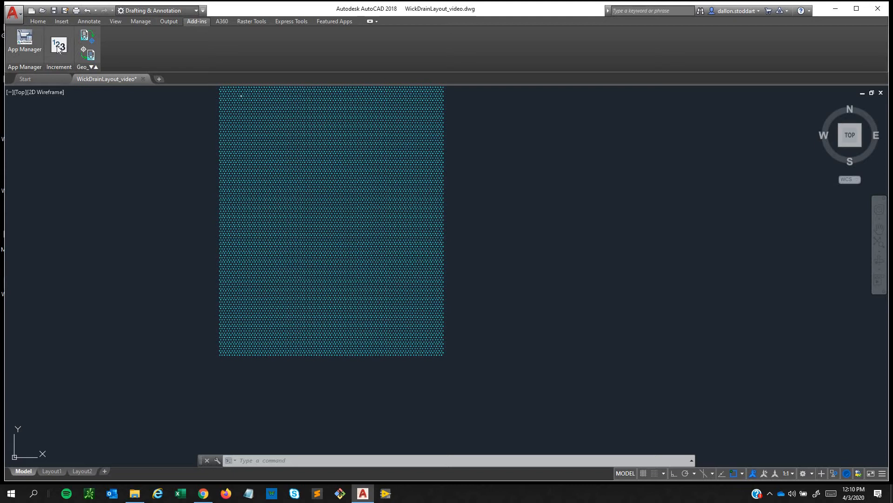
pyautogui.click(58, 46)
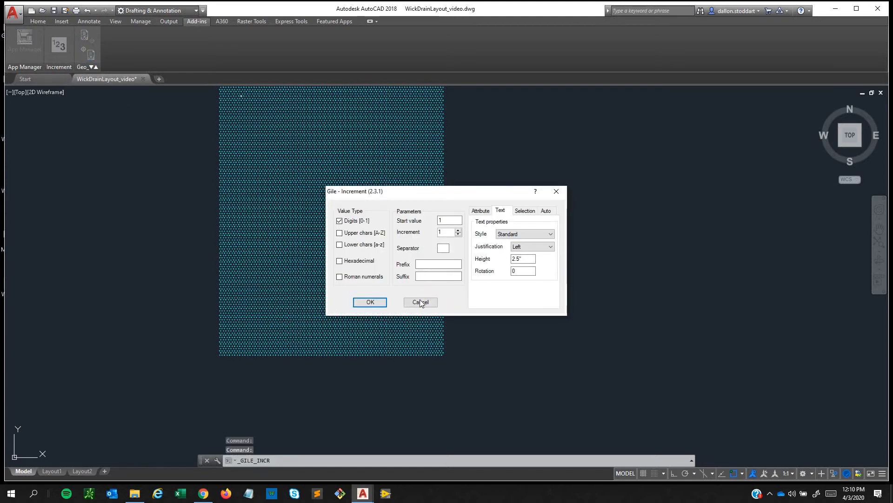
pyautogui.click(28, 43)
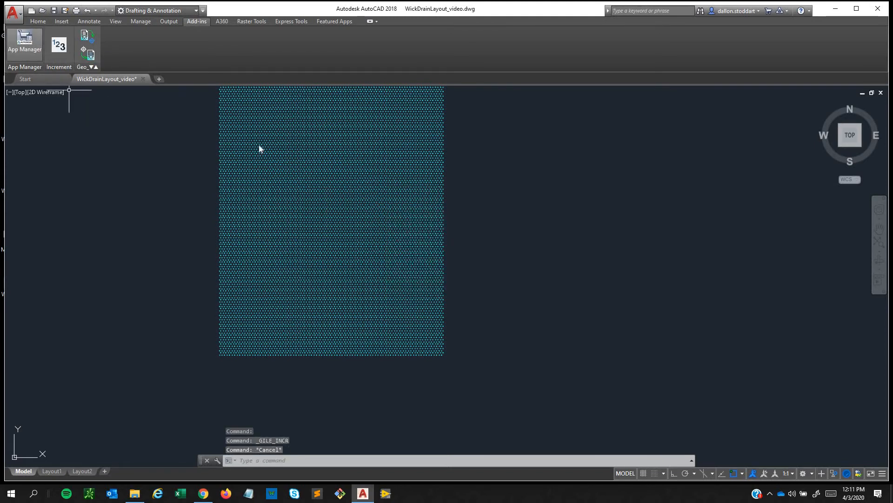
pyautogui.moveTo(335, 222)
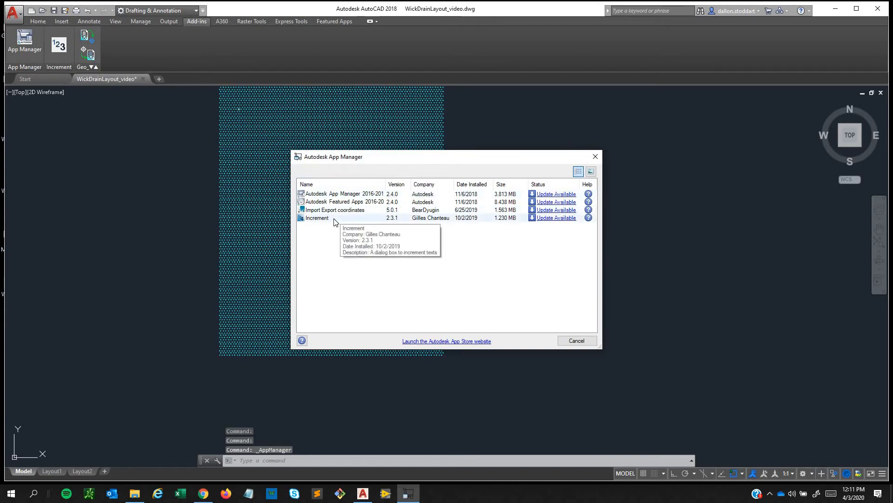
pyautogui.click(597, 156)
# Review the Increment add-in's value type, attribute, text, selection and automatic sorting options without applying them
pyautogui.click(60, 45)
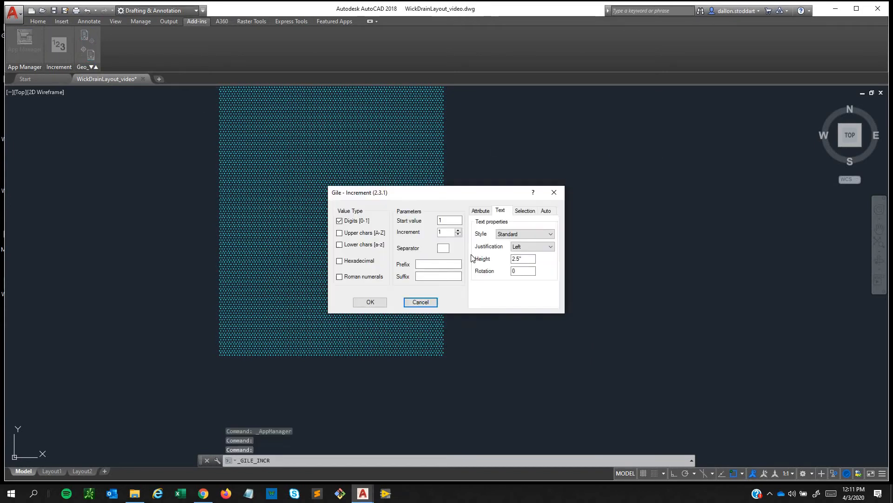
pyautogui.click(484, 212)
pyautogui.click(500, 210)
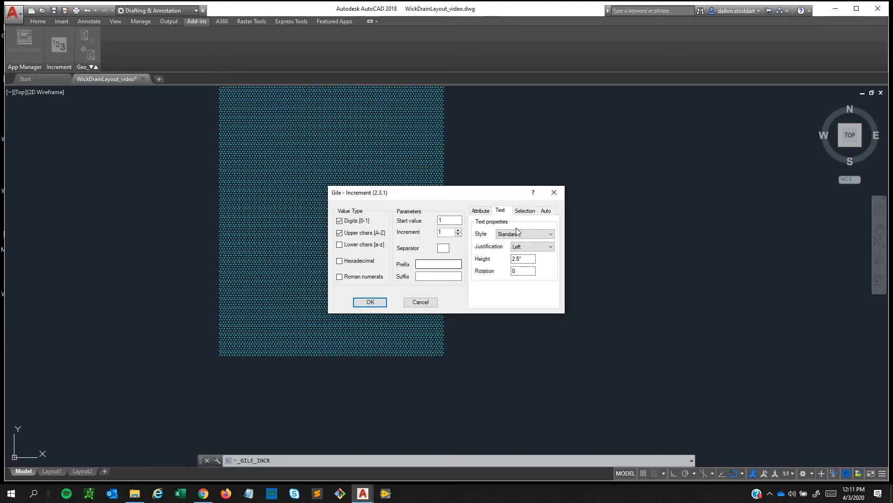
pyautogui.click(528, 211)
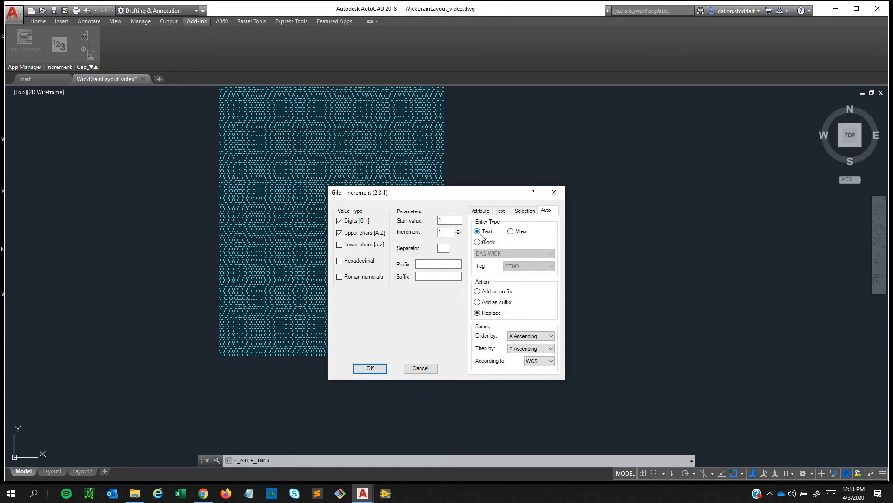
pyautogui.click(554, 193)
pyautogui.press('Escape')
# Move the entire point grid so its lower-right point sits on the site boundary's lower-right corner
pyautogui.scroll(-2, 282, 301)
pyautogui.moveTo(215, 283)
pyautogui.mouseDown(button='middle')
pyautogui.moveTo(282, 302)
pyautogui.moveTo(303, 297)
pyautogui.mouseUp(button='middle')
pyautogui.scroll(-3, 275, 301)
pyautogui.click(386, 341)
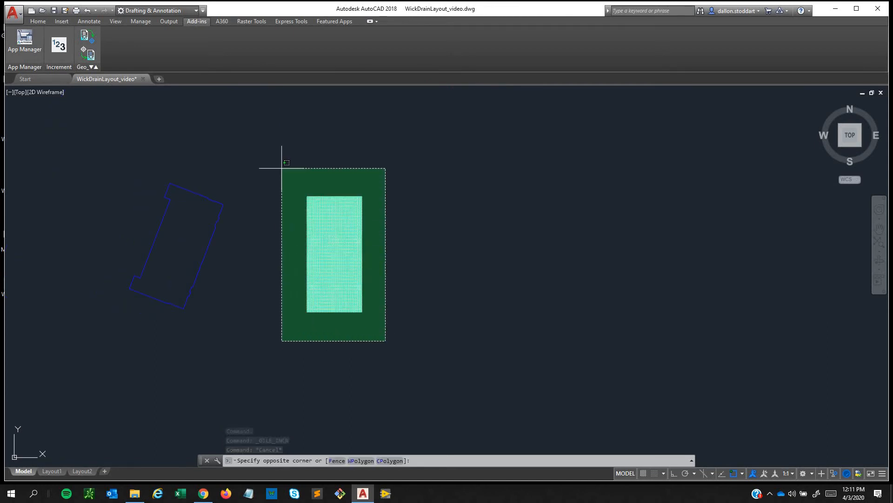
pyautogui.click(281, 168)
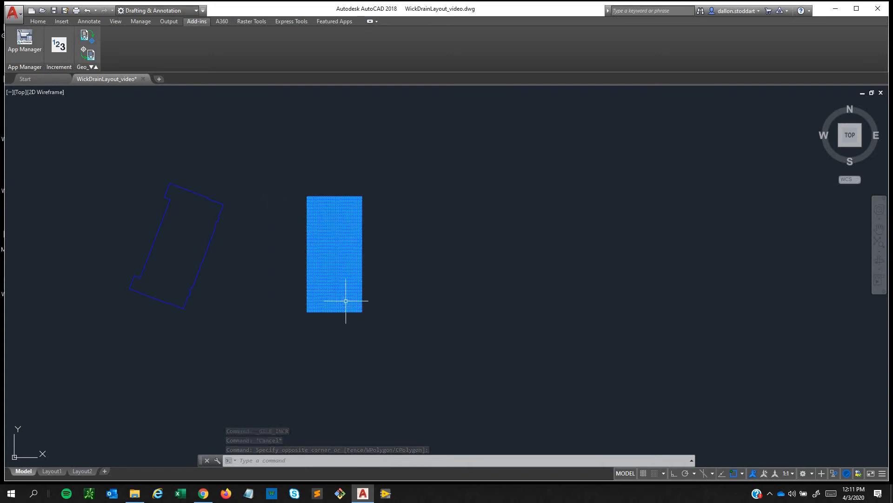
pyautogui.write('move')
pyautogui.press('Return')
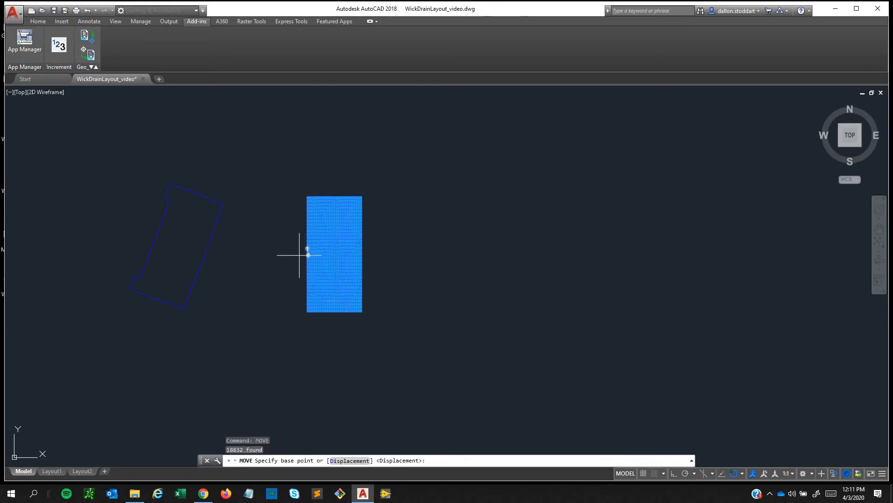
pyautogui.scroll(4, 315, 312)
pyautogui.scroll(4, 335, 322)
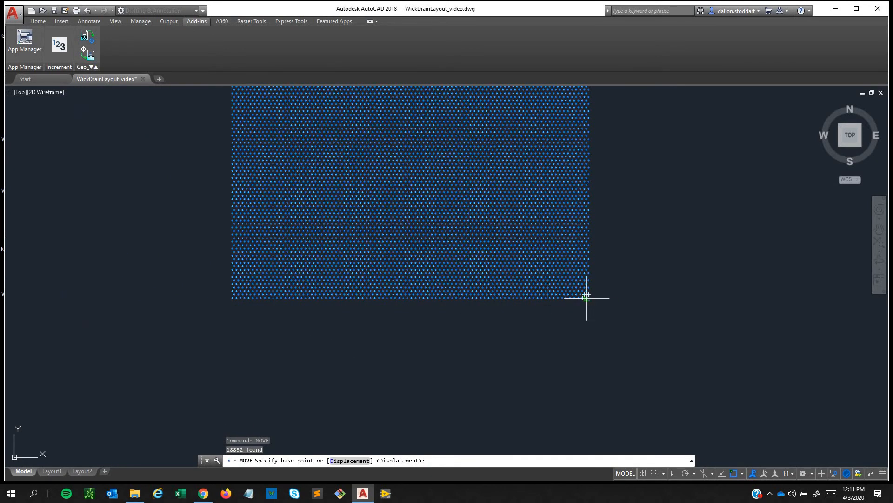
pyautogui.click(587, 297)
pyautogui.scroll(-8, 305, 320)
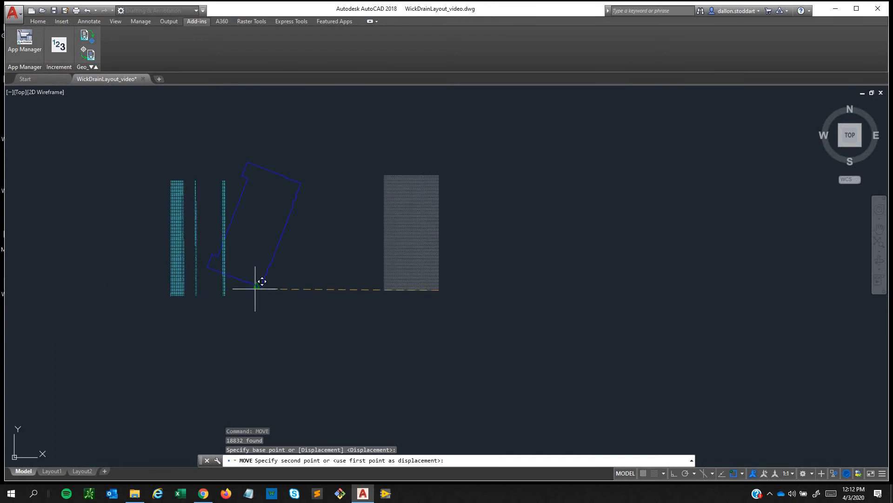
pyautogui.scroll(6, 262, 281)
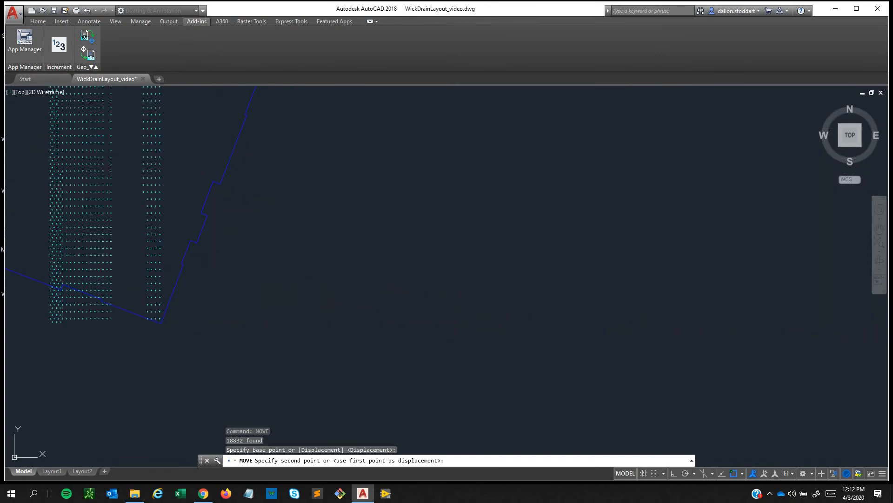
pyautogui.click(161, 323)
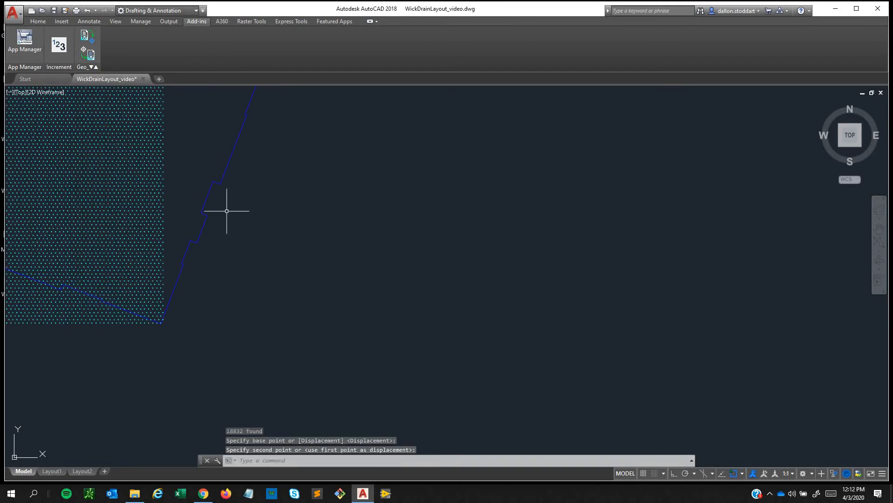
# Try to rotate a block of lower-left grid points about the lower-right point, by reference from the bottom row to the boundary's lower-left corner
pyautogui.moveTo(155, 313); pyautogui.dragTo(554, 312, button='middle')
pyautogui.scroll(-2, 553, 312)
pyautogui.click(409, 347)
pyautogui.click(308, 315)
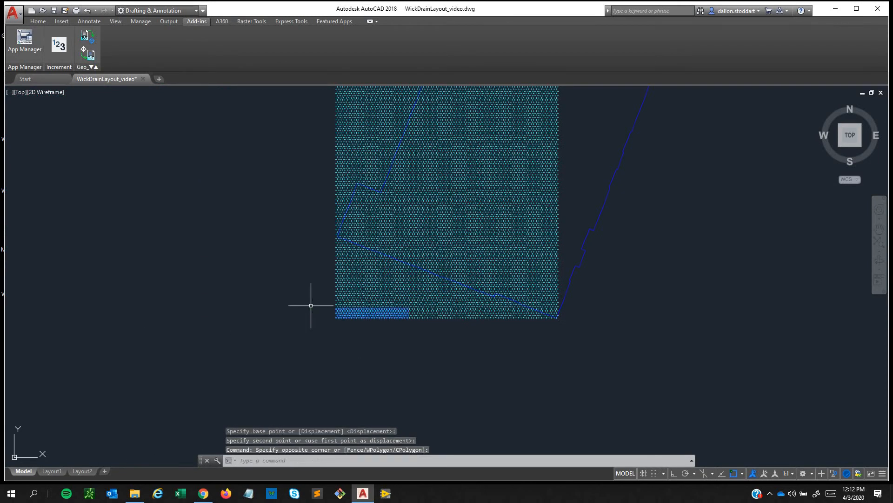
pyautogui.write('rota')
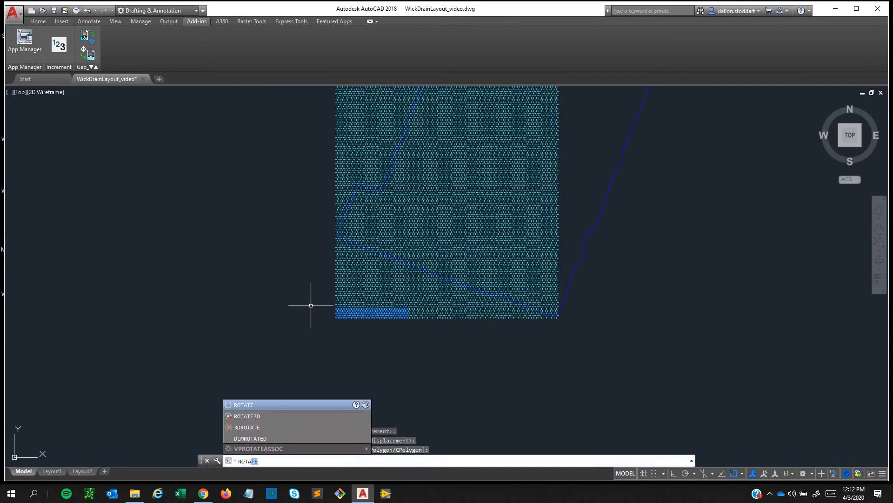
pyautogui.press('Return')
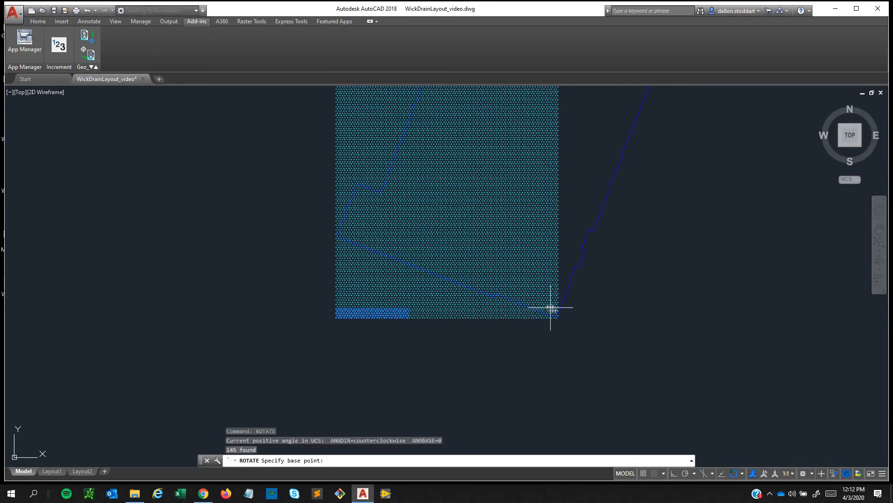
pyautogui.scroll(6, 556, 314)
pyautogui.click(577, 338)
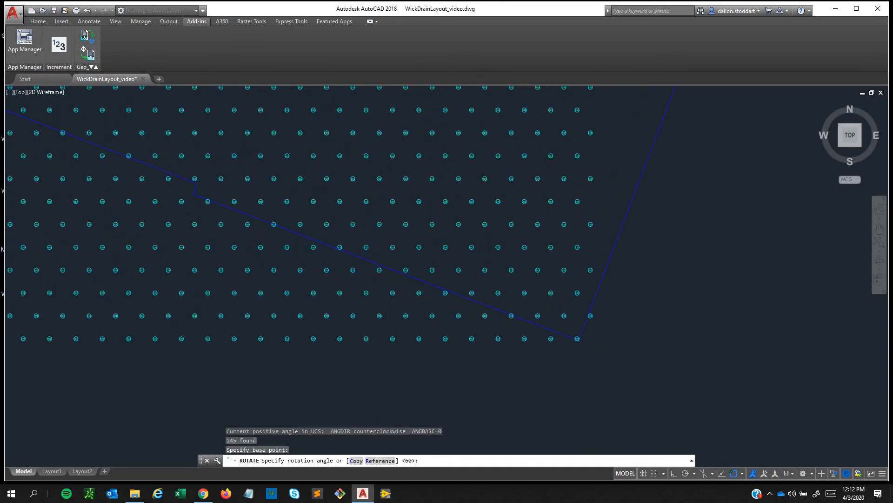
pyautogui.scroll(-5, 391, 251)
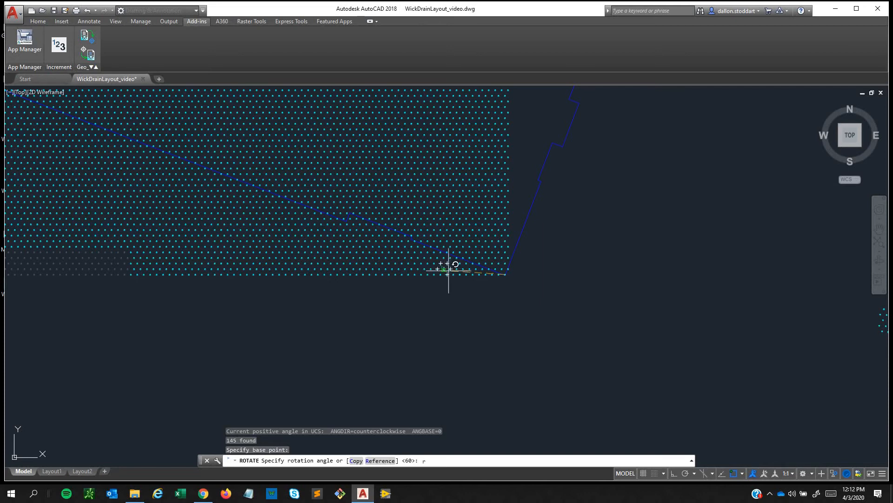
pyautogui.write('r')
pyautogui.press('Return')
pyautogui.scroll(5, 504, 270)
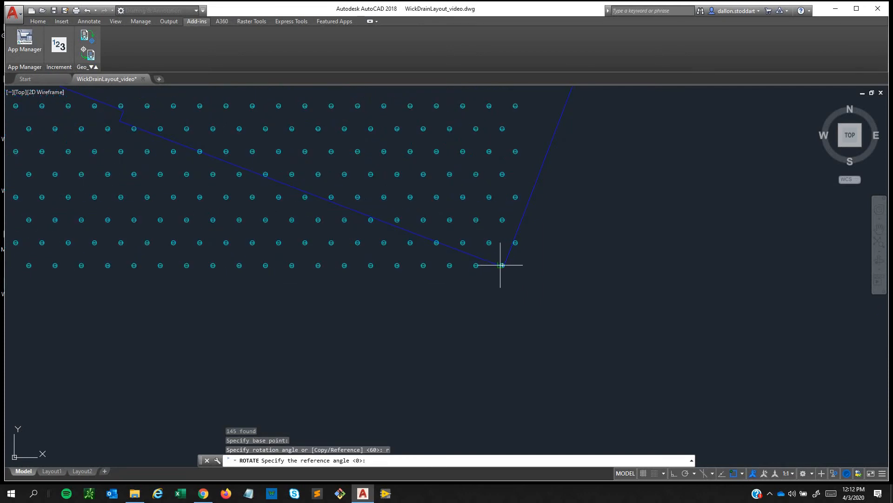
pyautogui.click(503, 265)
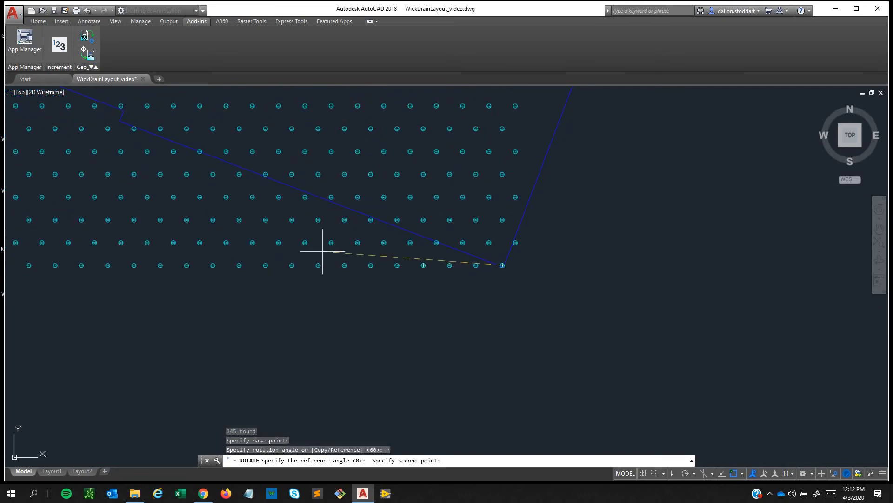
pyautogui.scroll(-8, 128, 219)
pyautogui.scroll(4, 220, 296)
pyautogui.scroll(6, 106, 308)
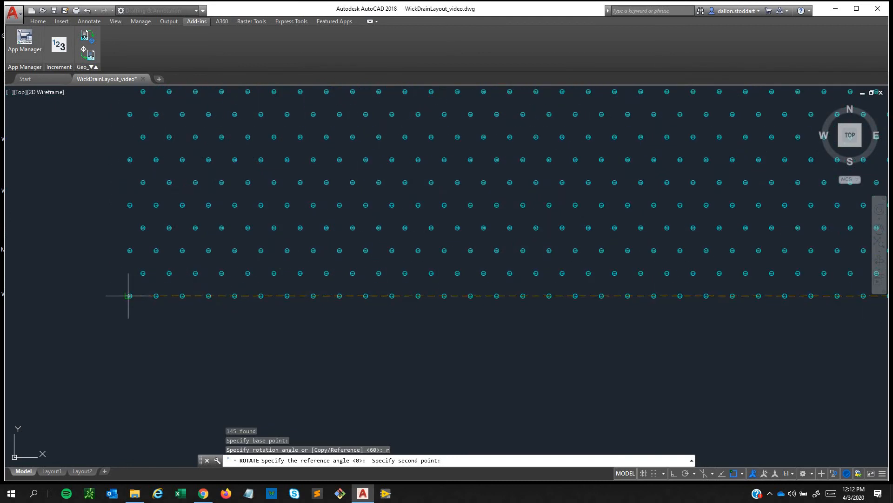
pyautogui.click(130, 295)
pyautogui.scroll(-5, 275, 409)
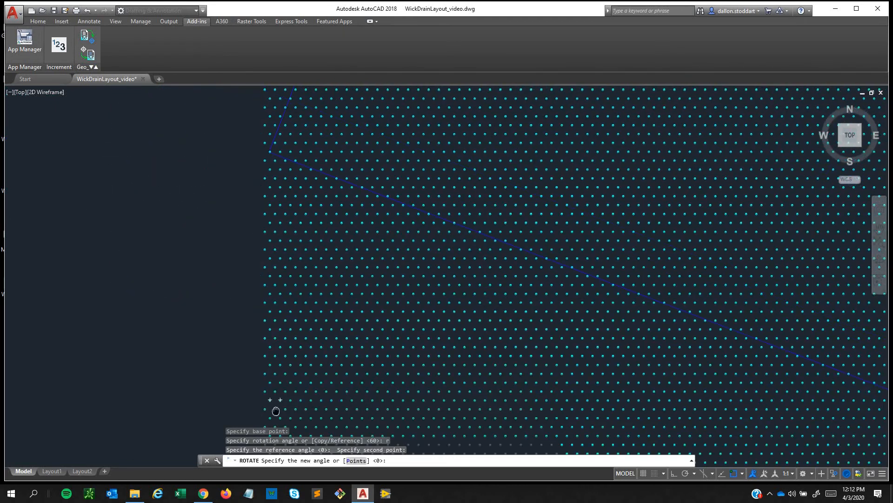
pyautogui.click(271, 167)
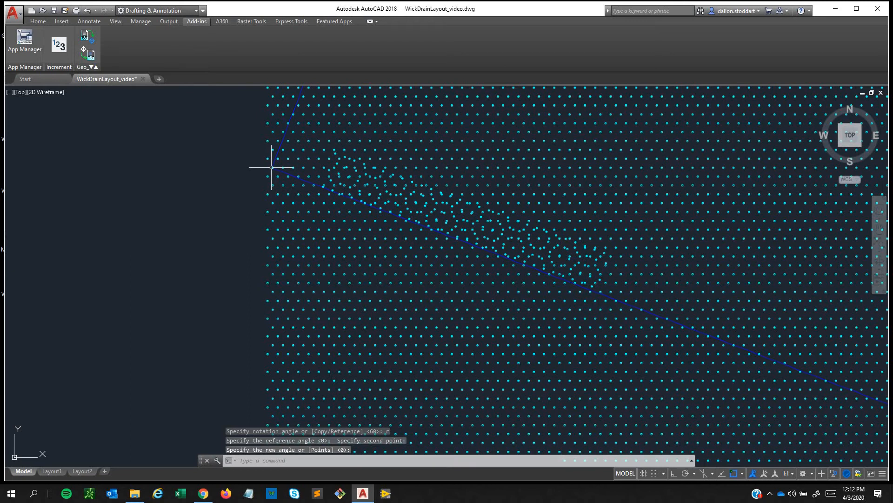
pyautogui.scroll(-3, 248, 172)
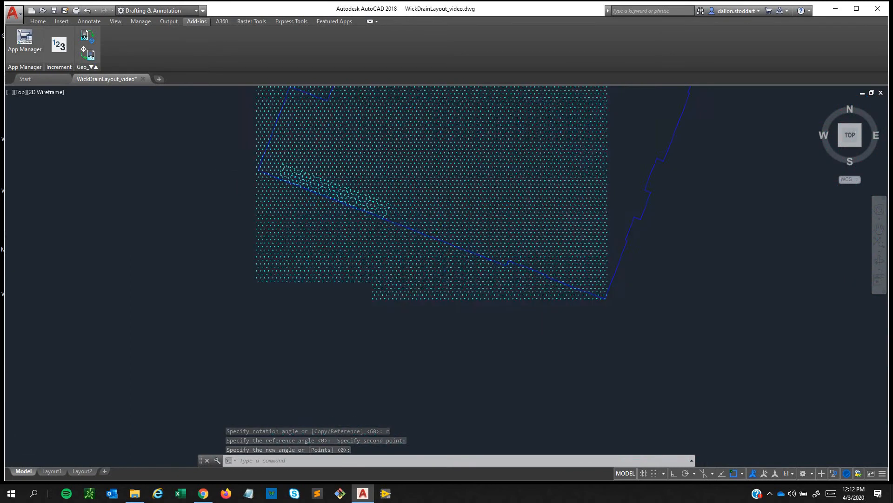
# Undo the rotation of the partial block of points
pyautogui.press('super')
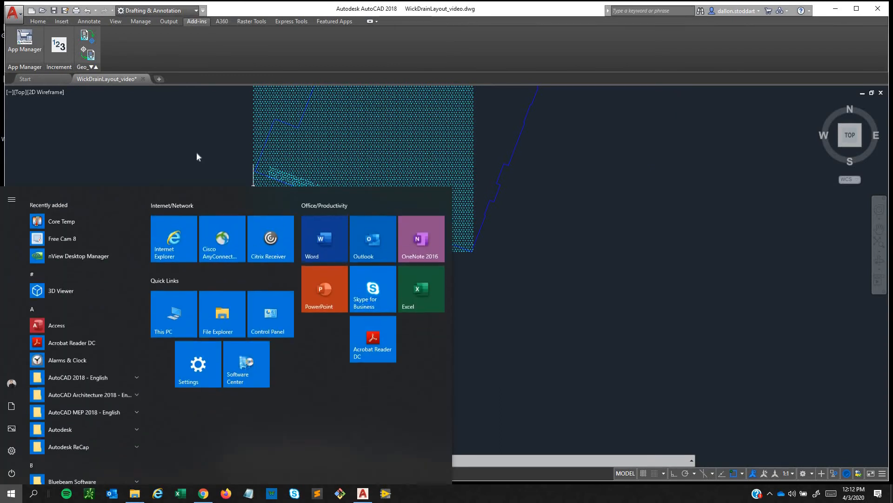
pyautogui.press('Escape')
pyautogui.hotkey('ctrl', 'z')
pyautogui.hotkey('ctrl', 'z')
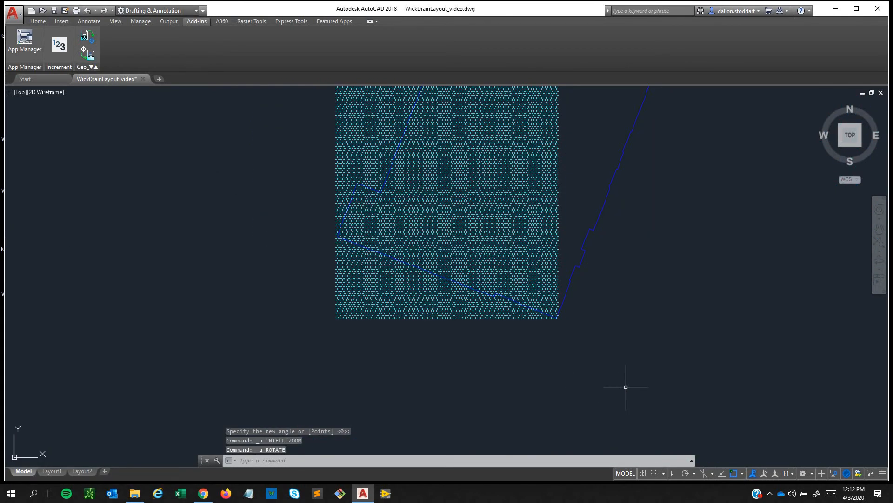
pyautogui.moveTo(610, 375); pyautogui.dragTo(567, 375, button='middle')
pyautogui.click(445, 357)
pyautogui.click(297, 291)
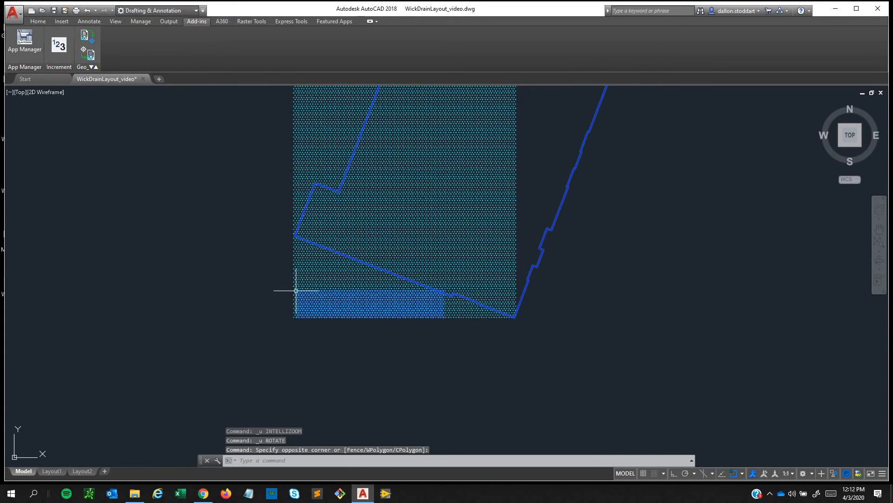
pyautogui.press('Escape')
# Select every grid point with Select Similar, starting from a few points at the lower-left corner clear of the boundary line
pyautogui.click(388, 343)
pyautogui.click(303, 277)
pyautogui.rightClick(309, 339)
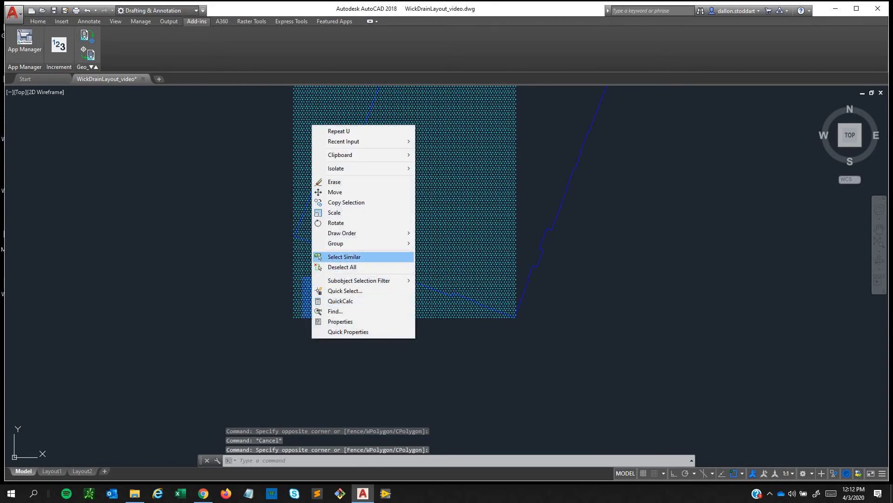
pyautogui.click(353, 255)
# Rotate the whole grid about its lower-right point, using the bottom row as reference and the boundary's lower-left corner as the new direction
pyautogui.write('ro')
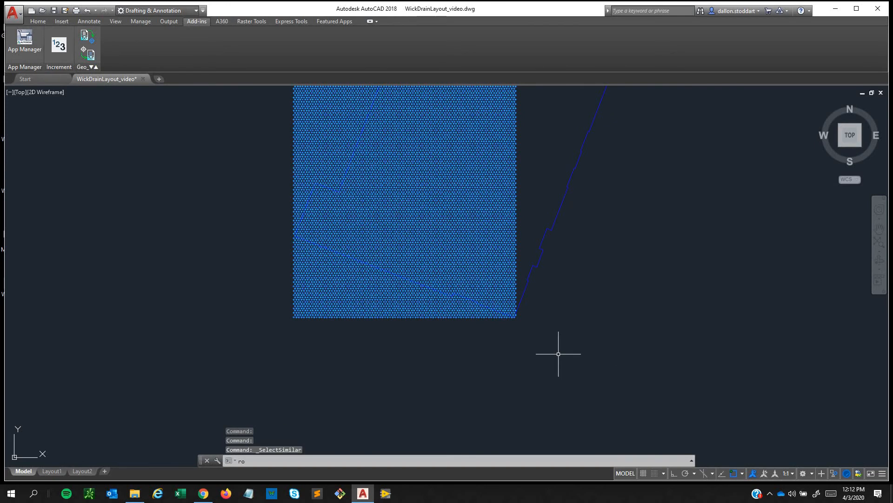
pyautogui.press('Return')
pyautogui.scroll(2, 514, 326)
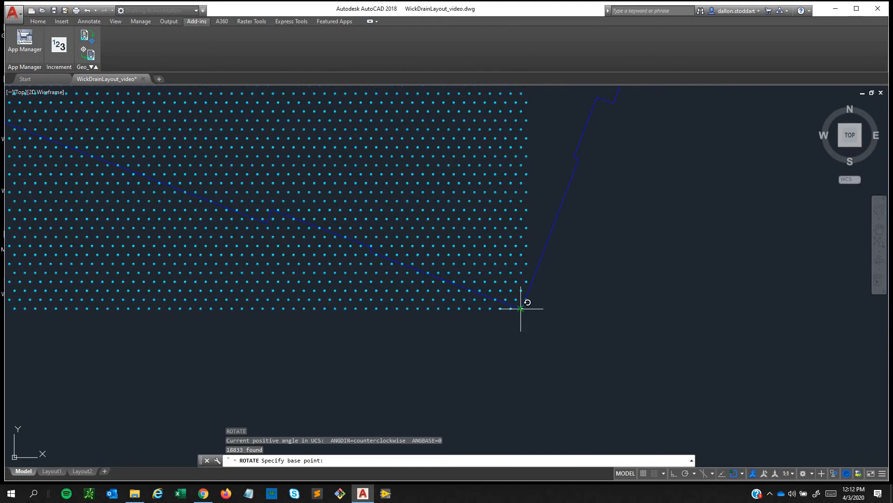
pyautogui.click(521, 308)
pyautogui.write('r')
pyautogui.press('Return')
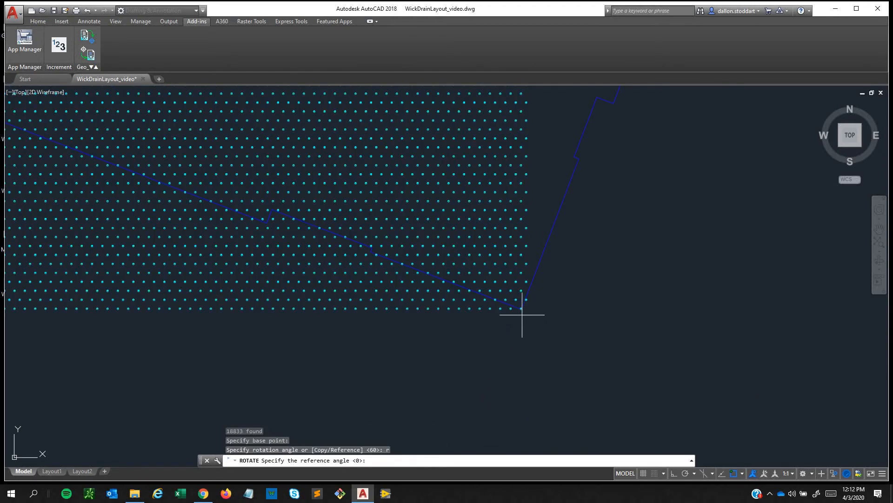
pyautogui.click(522, 309)
pyautogui.moveTo(80, 289); pyautogui.dragTo(635, 294, button='middle')
pyautogui.click(177, 313)
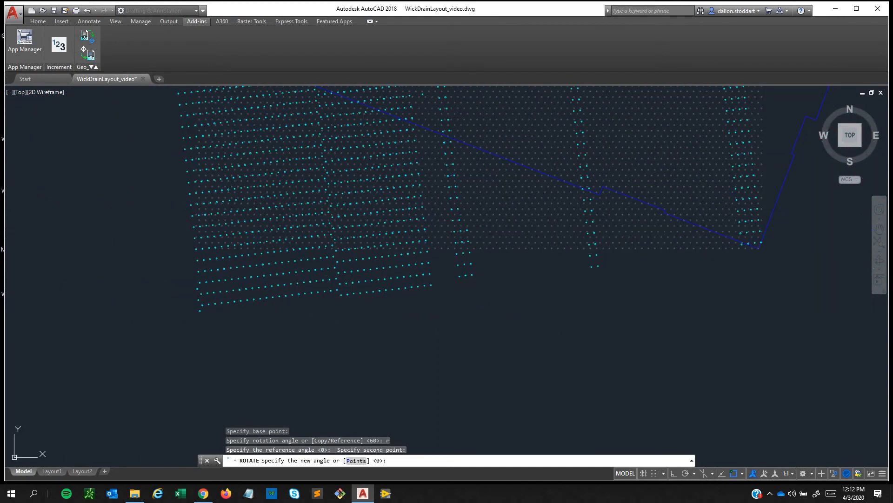
pyautogui.scroll(-2, 228, 141)
pyautogui.scroll(2, 228, 140)
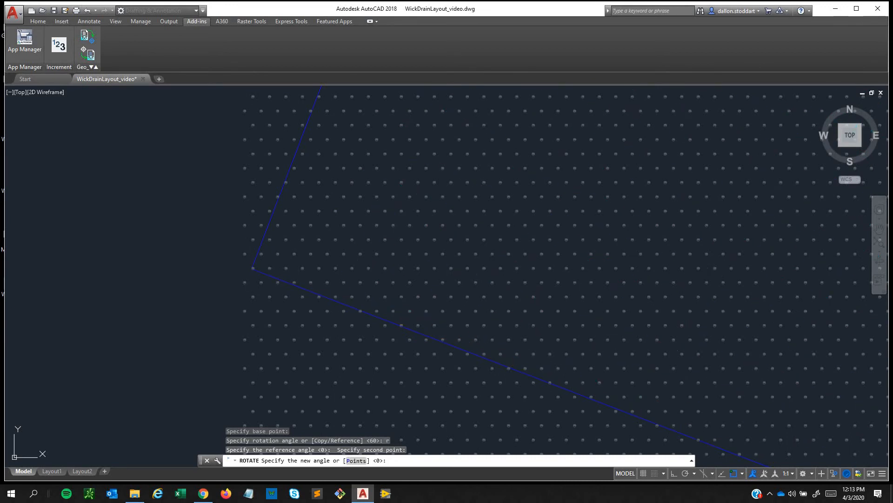
pyautogui.click(252, 268)
# Examine how the rotated grid covers the site boundary along its right, bottom and lower-left edges
pyautogui.scroll(-6, 414, 326)
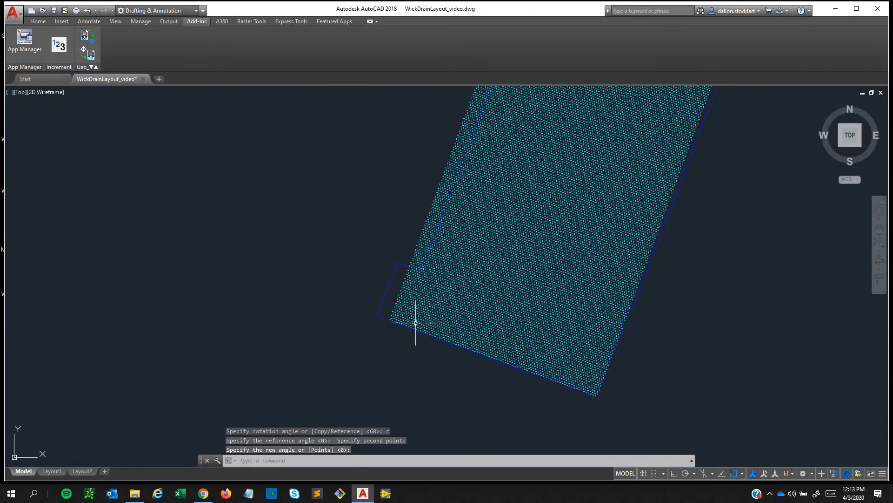
pyautogui.scroll(-3, 416, 322)
pyautogui.moveTo(415, 322)
pyautogui.mouseDown(button='middle')
pyautogui.moveTo(265, 349)
pyautogui.moveTo(256, 361)
pyautogui.moveTo(230, 320)
pyautogui.mouseUp(button='middle')
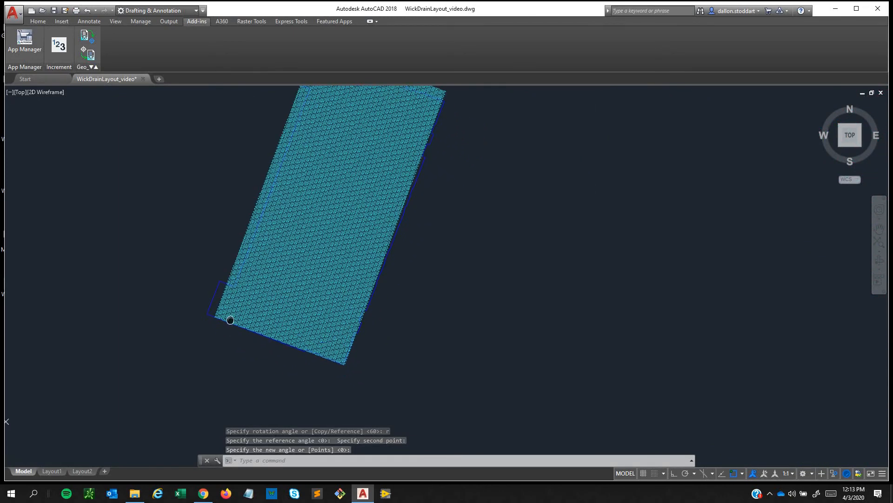
pyautogui.scroll(4, 340, 311)
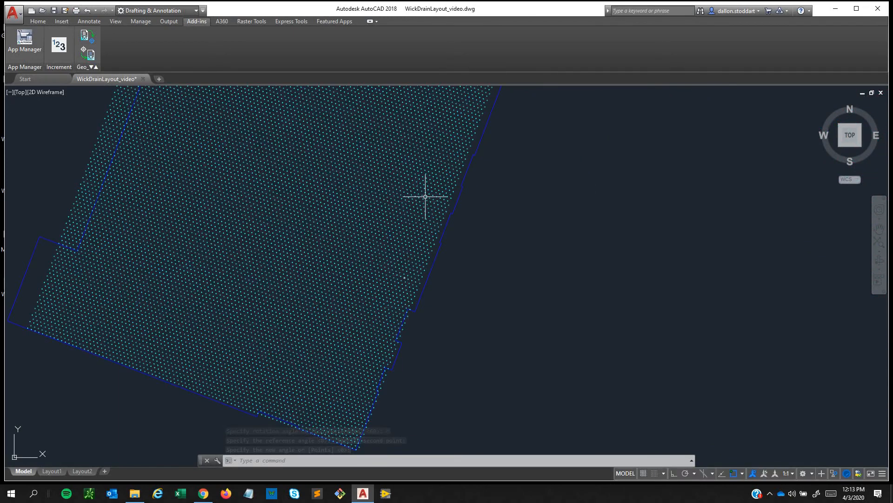
pyautogui.scroll(4, 295, 371)
pyautogui.moveTo(295, 371)
pyautogui.mouseDown(button='middle')
pyautogui.moveTo(319, 261)
pyautogui.moveTo(297, 352)
pyautogui.moveTo(311, 393)
pyautogui.moveTo(474, 259)
pyautogui.moveTo(482, 281)
pyautogui.moveTo(494, 150)
pyautogui.mouseUp(button='middle')
pyautogui.moveTo(370, 426); pyautogui.dragTo(427, 333, button='middle')
pyautogui.moveTo(102, 354); pyautogui.dragTo(232, 274, button='middle')
pyautogui.moveTo(289, 215); pyautogui.dragTo(366, 266, button='middle')
pyautogui.scroll(6, 334, 297)
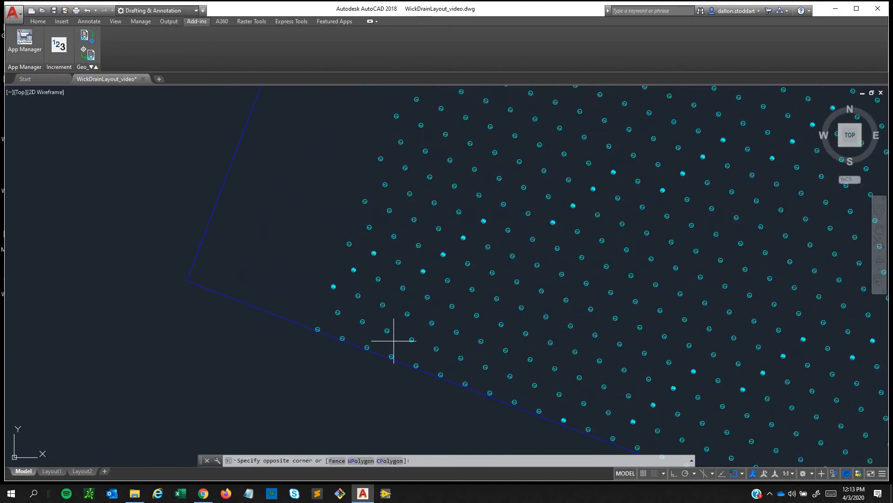
pyautogui.moveTo(394, 341); pyautogui.dragTo(354, 331)
pyautogui.moveTo(307, 282)
pyautogui.mouseDown()
pyautogui.moveTo(299, 190)
pyautogui.moveTo(306, 194)
pyautogui.moveTo(294, 205)
pyautogui.moveTo(347, 131)
pyautogui.moveTo(392, 141)
pyautogui.moveTo(383, 146)
pyautogui.mouseUp()
pyautogui.scroll(-5, 303, 242)
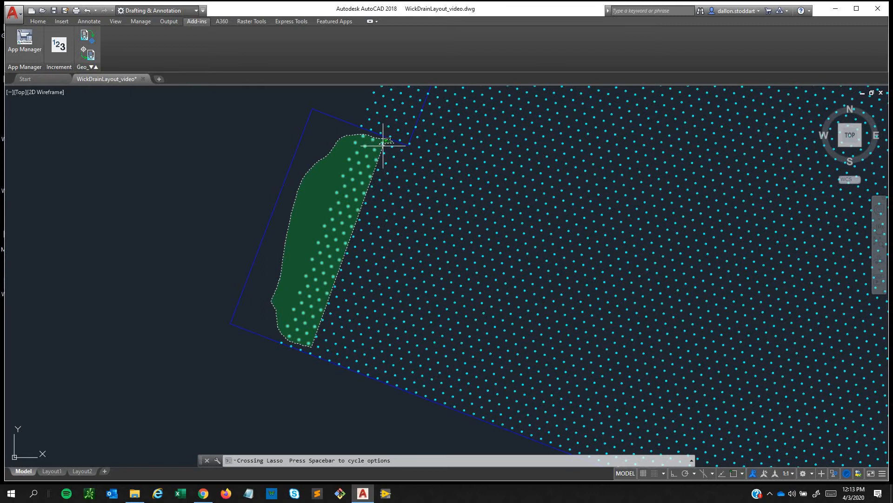
pyautogui.press('Escape')
pyautogui.scroll(3, 279, 308)
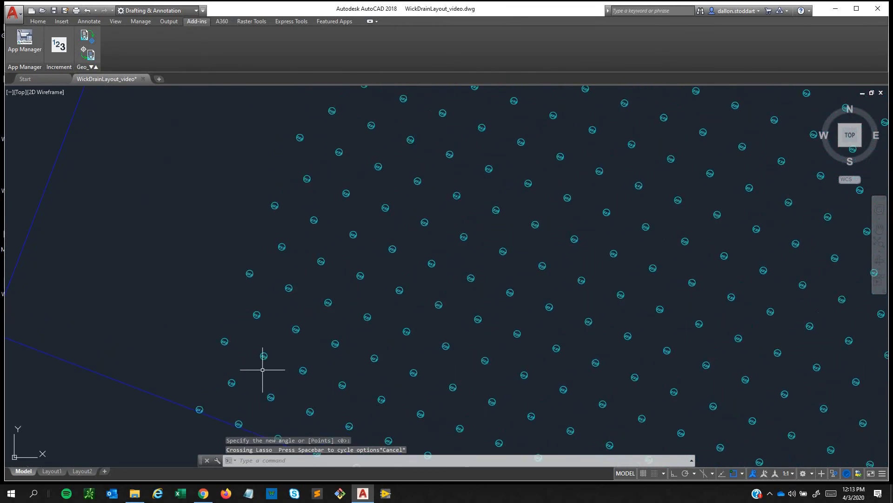
pyautogui.moveTo(272, 371); pyautogui.dragTo(268, 371)
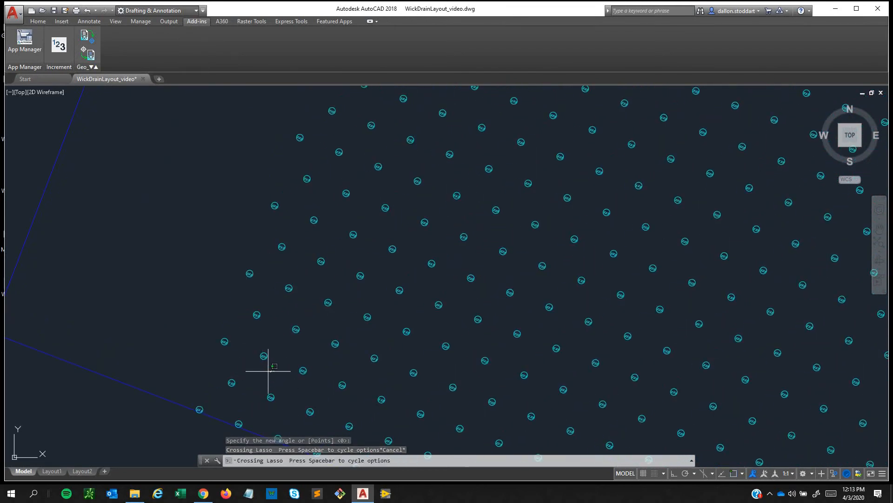
pyautogui.press('Escape')
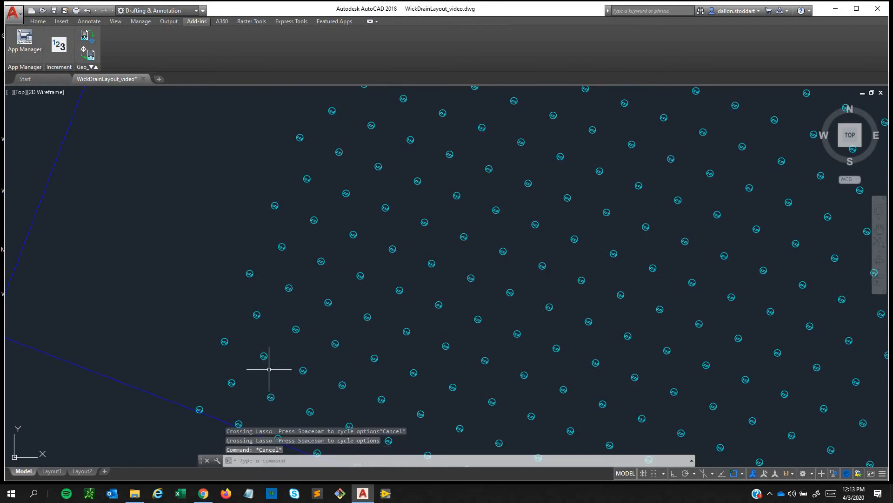
# Select the outermost points along the grid's lower-left edge, from the bottom boundary line up to the boundary's notch
pyautogui.click(253, 347)
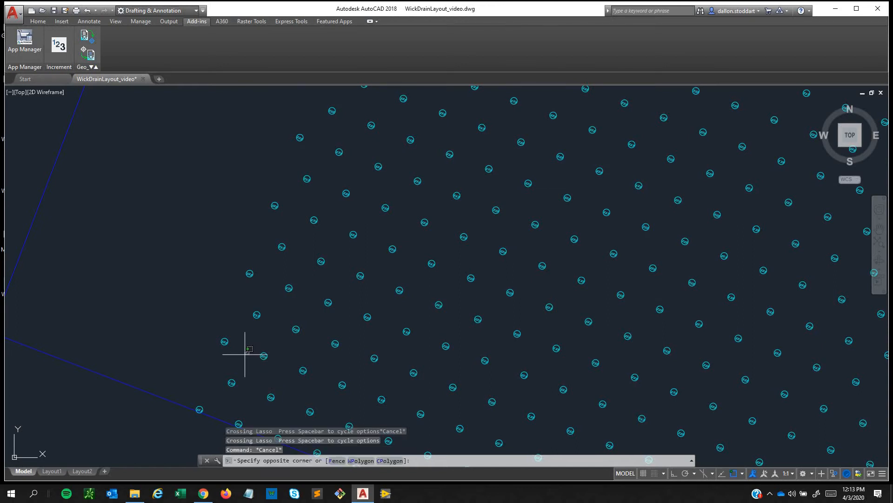
pyautogui.press('Escape')
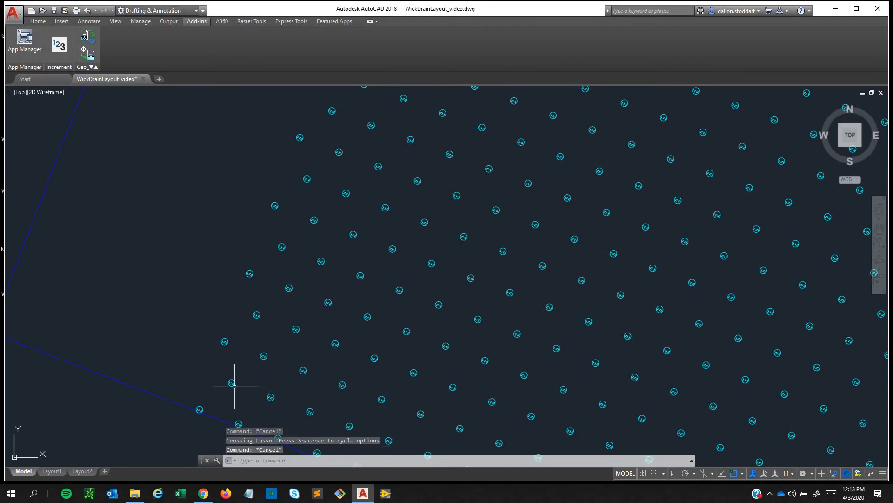
pyautogui.click(202, 406)
pyautogui.moveTo(235, 394)
pyautogui.mouseDown()
pyautogui.moveTo(199, 338)
pyautogui.moveTo(213, 268)
pyautogui.moveTo(189, 375)
pyautogui.moveTo(215, 249)
pyautogui.moveTo(259, 239)
pyautogui.mouseUp()
pyautogui.scroll(-4, 213, 275)
pyautogui.scroll(-2, 200, 325)
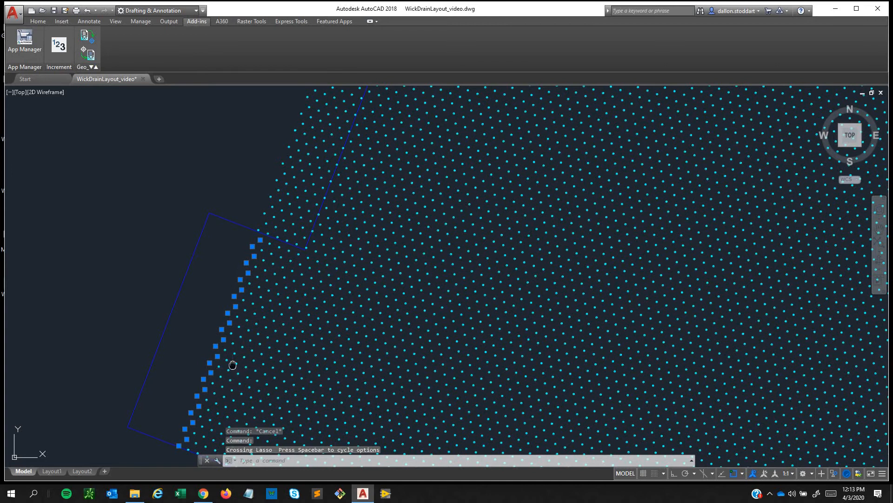
pyautogui.moveTo(233, 365); pyautogui.dragTo(229, 289, button='middle')
pyautogui.scroll(3, 225, 274)
# Copy the selected points outward by one and two grid spacings, using the adjacent grid point as the base point
pyautogui.write('c')
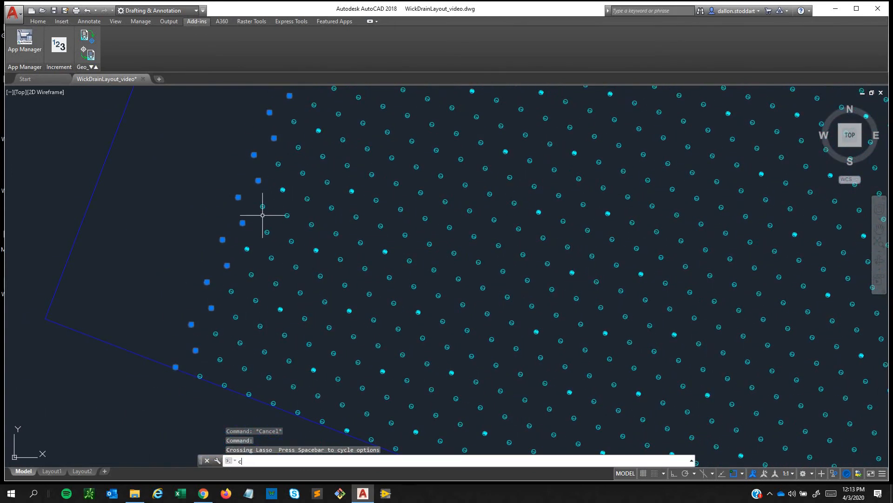
pyautogui.write('Iopy')
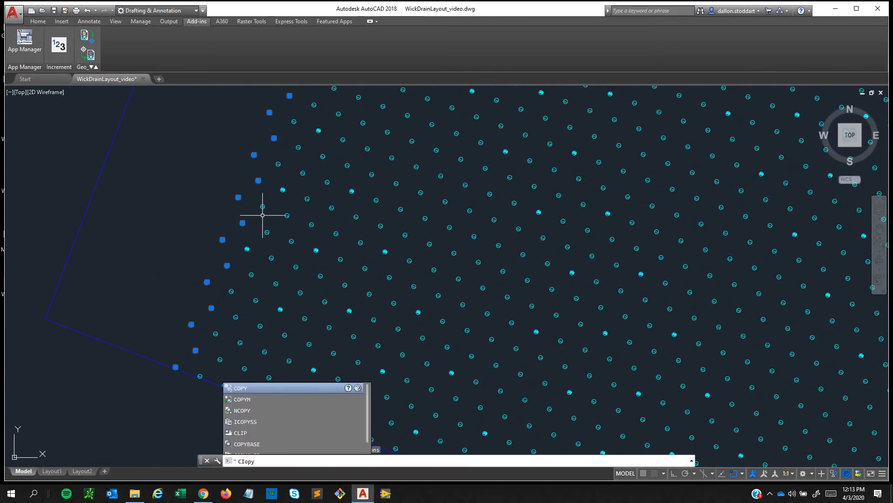
pyautogui.press('Return')
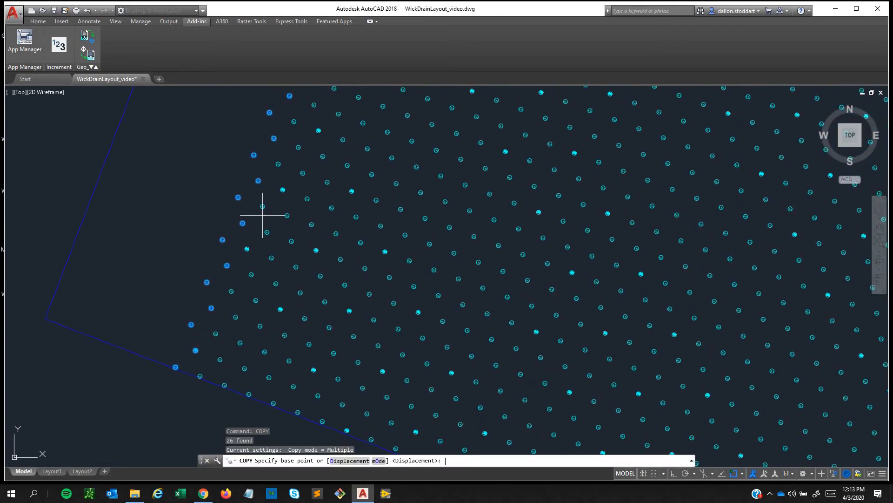
pyautogui.click(216, 333)
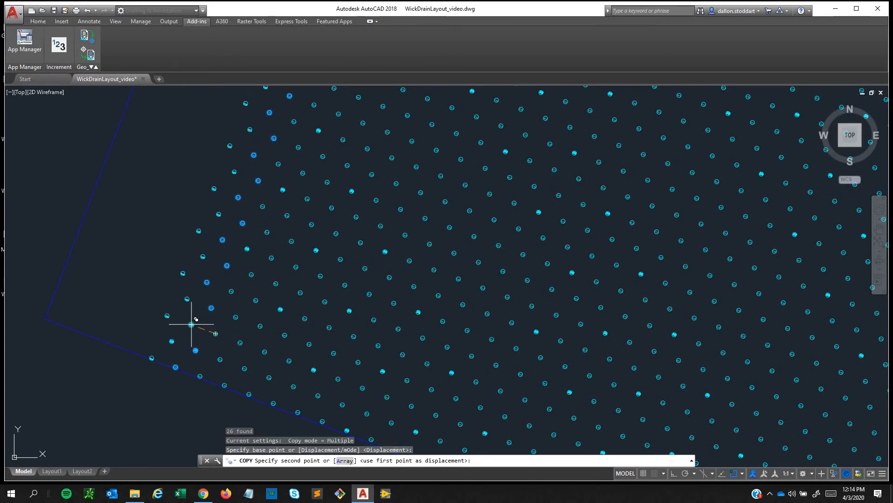
pyautogui.scroll(2, 191, 325)
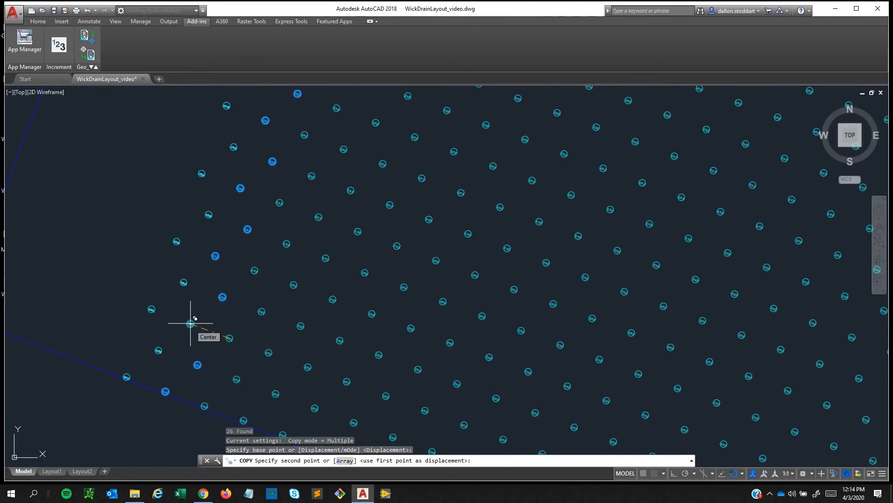
pyautogui.click(191, 323)
pyautogui.click(151, 309)
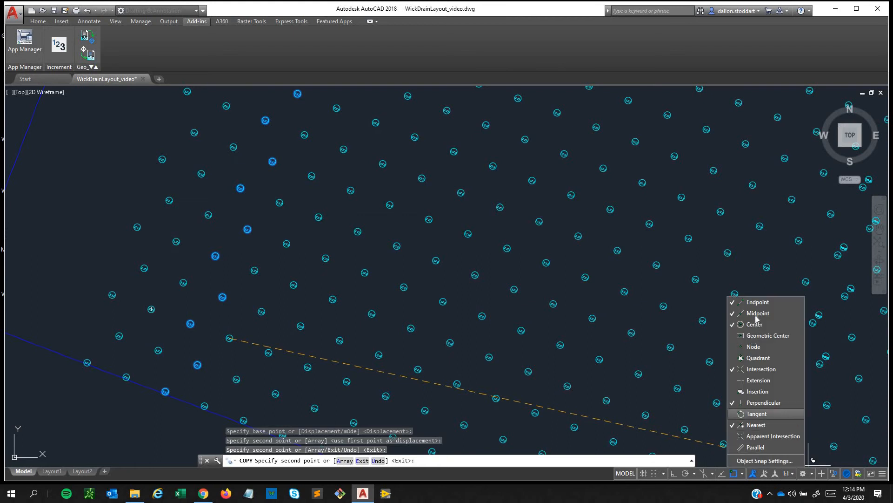
# Turn off the Endpoint, Midpoint, Intersection, Perpendicular and Nearest object snaps, leaving only Center active
pyautogui.click(758, 314)
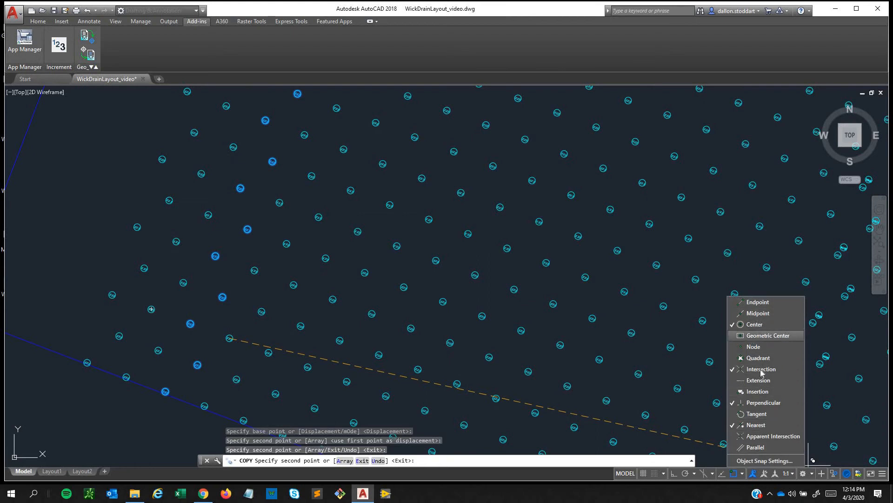
pyautogui.click(761, 369)
pyautogui.click(763, 403)
pyautogui.click(756, 425)
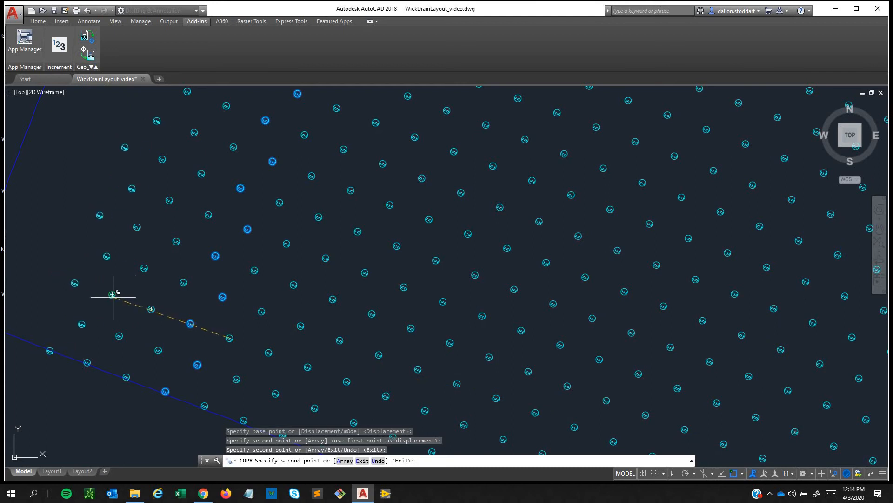
# Place two further copies of the points, each one spacing farther out, to fill the lower-left bump-out, and finish copying
pyautogui.click(112, 295)
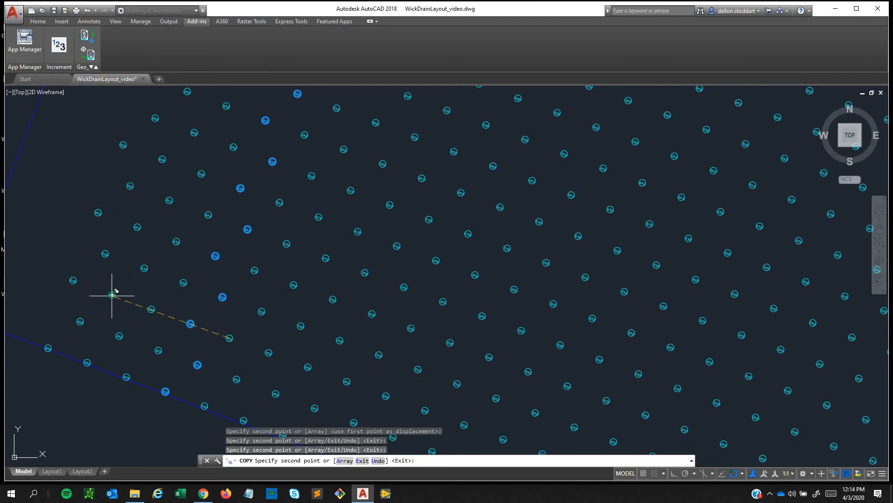
pyautogui.click(73, 280)
pyautogui.scroll(-3, 279, 235)
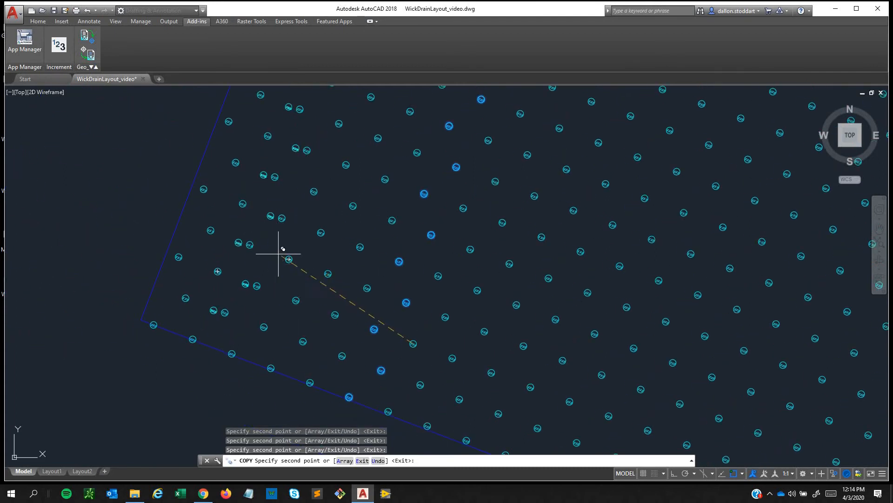
pyautogui.moveTo(457, 232); pyautogui.dragTo(364, 440, button='middle')
pyautogui.moveTo(357, 228); pyautogui.dragTo(341, 387, button='middle')
pyautogui.moveTo(418, 237)
pyautogui.mouseDown(button='middle')
pyautogui.moveTo(362, 312)
pyautogui.moveTo(278, 332)
pyautogui.mouseUp(button='middle')
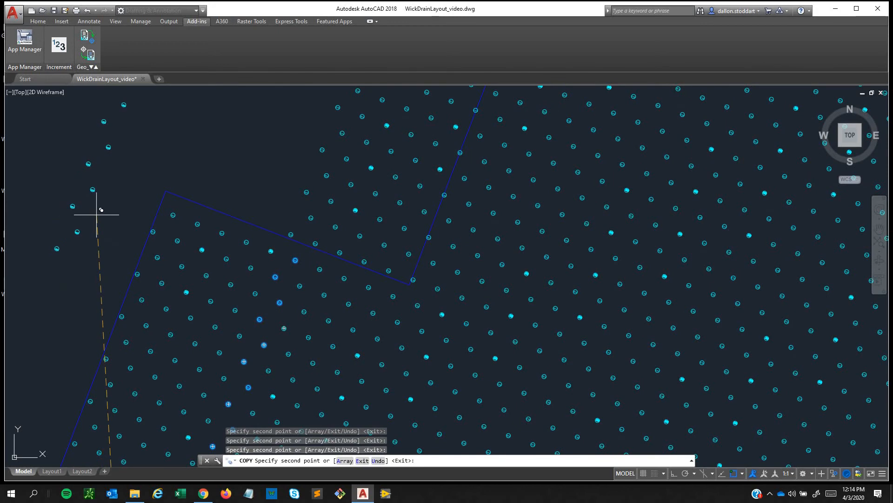
pyautogui.press('Escape')
# Undo the latest view changes and redo the Copy of the lower-left points
pyautogui.scroll(-4, 419, 202)
pyautogui.scroll(-2, 420, 200)
pyautogui.moveTo(418, 201); pyautogui.dragTo(328, 288, button='middle')
pyautogui.scroll(-4, 320, 266)
pyautogui.moveTo(373, 177); pyautogui.dragTo(293, 335, button='middle')
pyautogui.moveTo(310, 262)
pyautogui.mouseDown(button='middle')
pyautogui.moveTo(299, 295)
pyautogui.moveTo(308, 272)
pyautogui.mouseUp(button='middle')
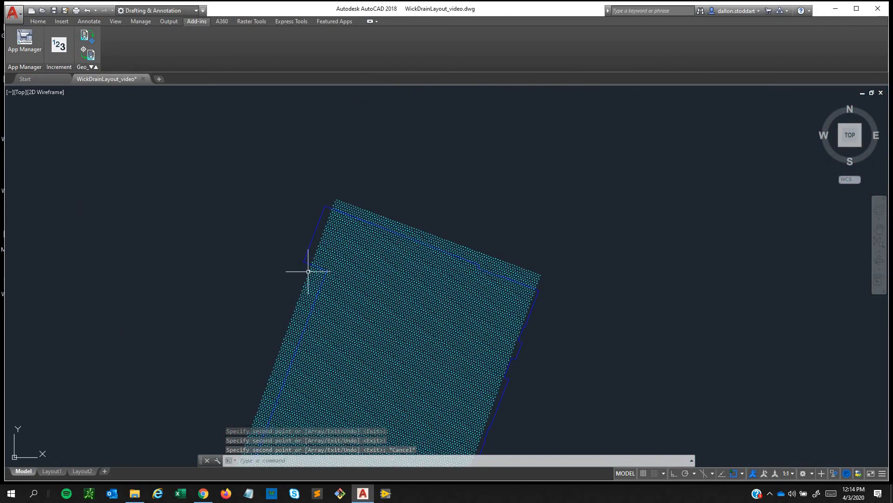
pyautogui.scroll(8, 266, 345)
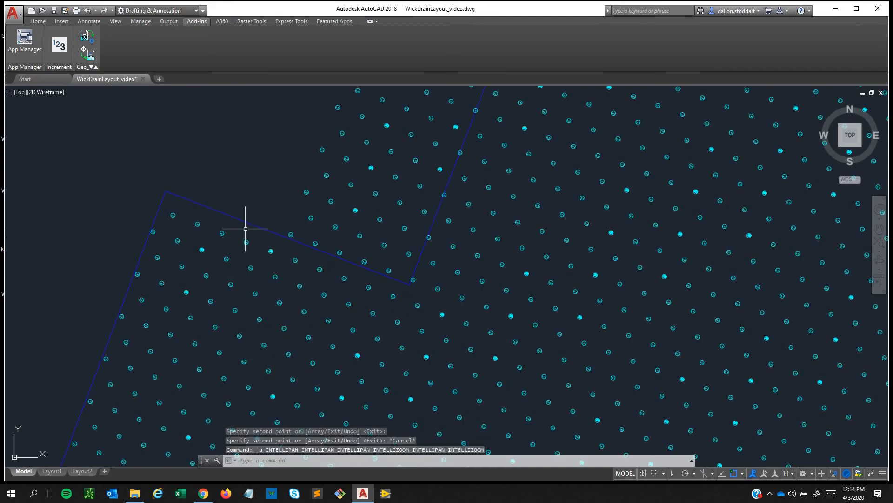
pyautogui.hotkey('ctrl', 'z')
pyautogui.click(104, 10)
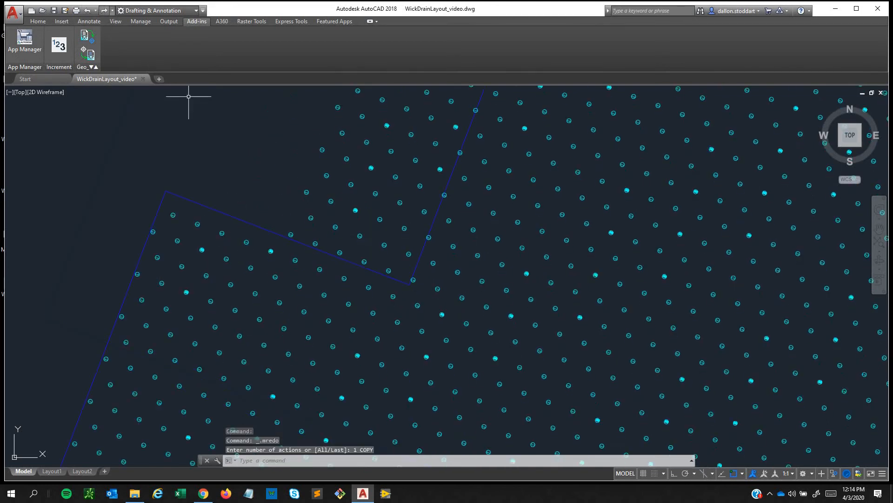
pyautogui.press('Escape')
# Select the outermost points along the grid's upper-left edge, from the upper notch to the top boundary line
pyautogui.scroll(-5, 221, 342)
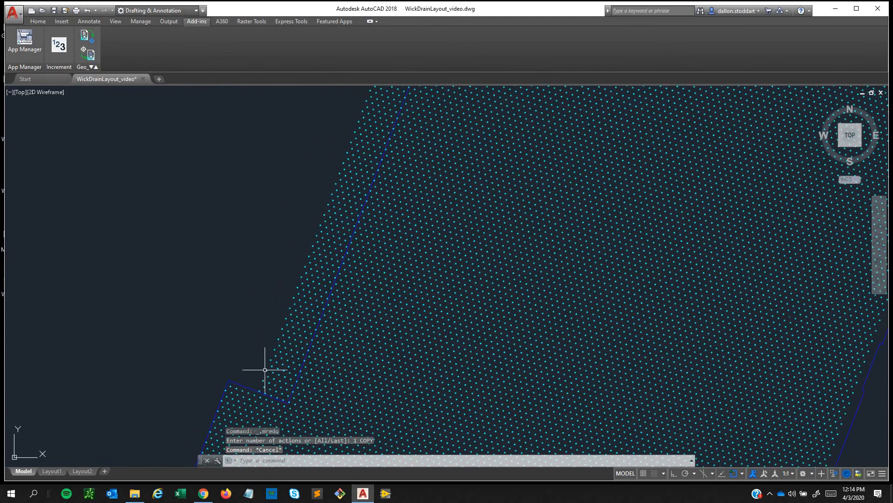
pyautogui.moveTo(384, 165); pyautogui.dragTo(272, 405, button='middle')
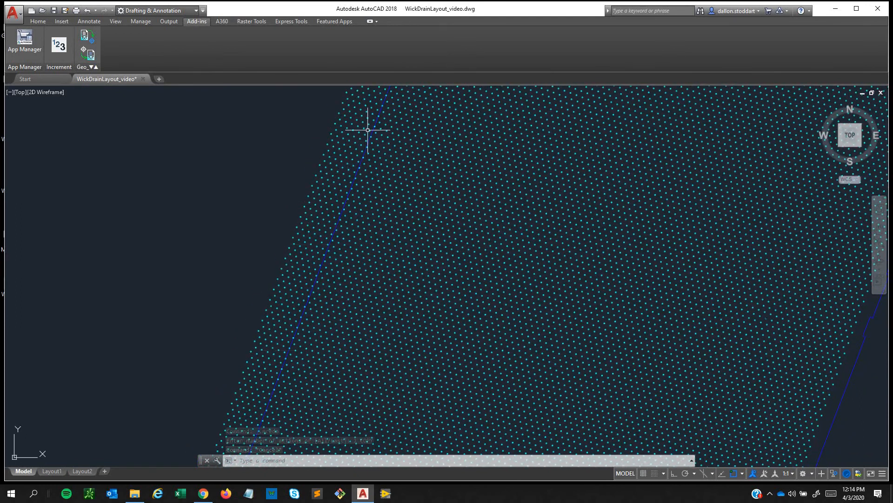
pyautogui.moveTo(367, 130); pyautogui.dragTo(339, 279, button='middle')
pyautogui.moveTo(379, 194)
pyautogui.mouseDown(button='middle')
pyautogui.moveTo(315, 339)
pyautogui.moveTo(334, 242)
pyautogui.mouseUp(button='middle')
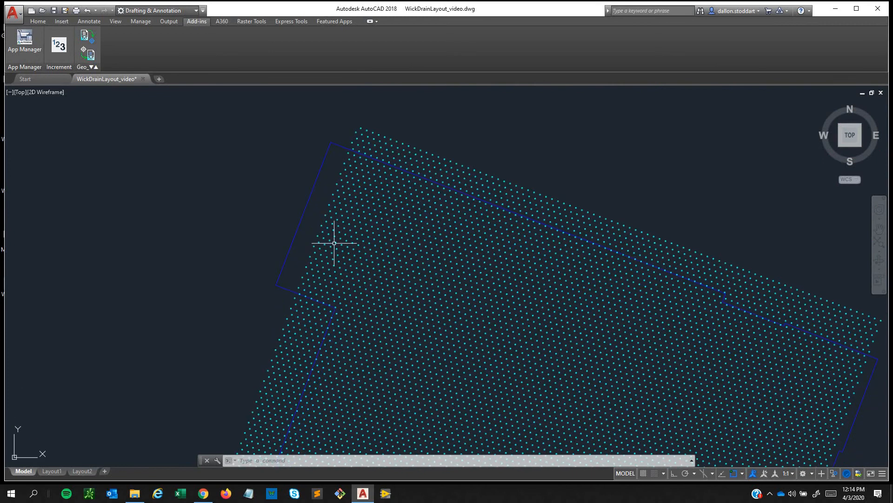
pyautogui.scroll(5, 324, 274)
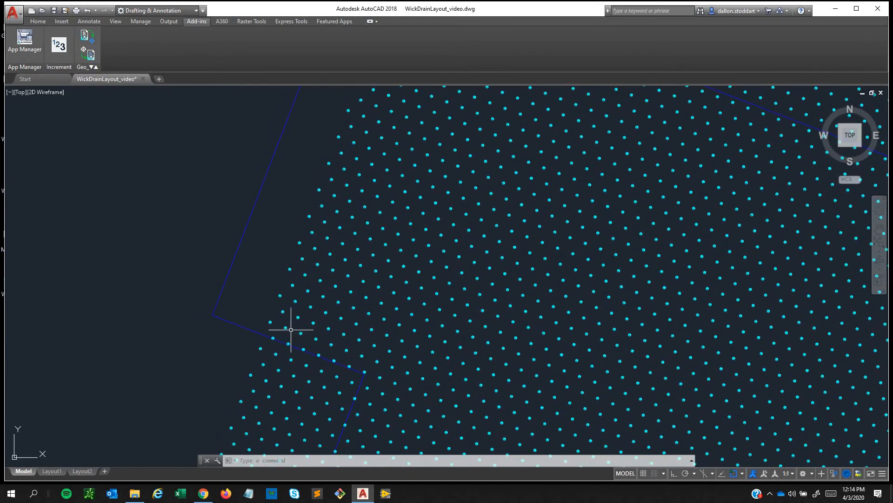
pyautogui.moveTo(278, 331)
pyautogui.mouseDown()
pyautogui.moveTo(270, 323)
pyautogui.moveTo(275, 250)
pyautogui.moveTo(314, 155)
pyautogui.moveTo(262, 366)
pyautogui.mouseUp()
pyautogui.moveTo(315, 156); pyautogui.dragTo(261, 366, button='middle')
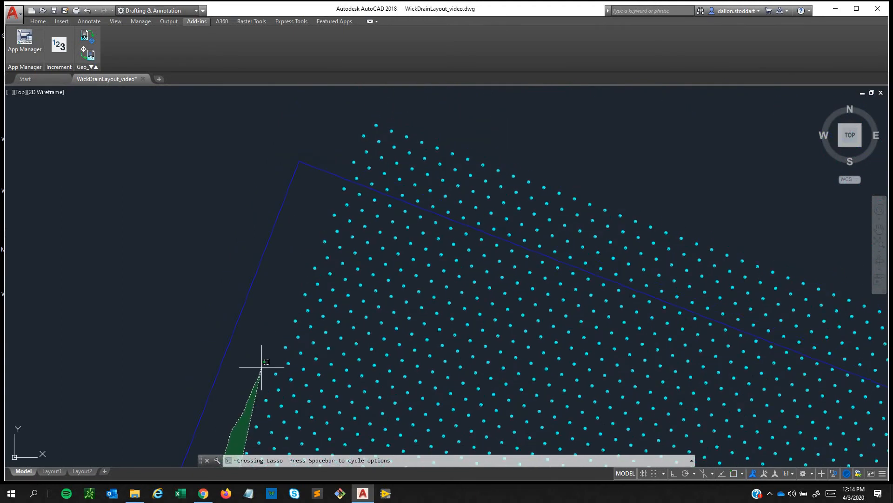
pyautogui.moveTo(261, 366)
pyautogui.mouseDown()
pyautogui.moveTo(302, 215)
pyautogui.moveTo(343, 187)
pyautogui.moveTo(352, 193)
pyautogui.mouseUp()
pyautogui.scroll(-4, 325, 285)
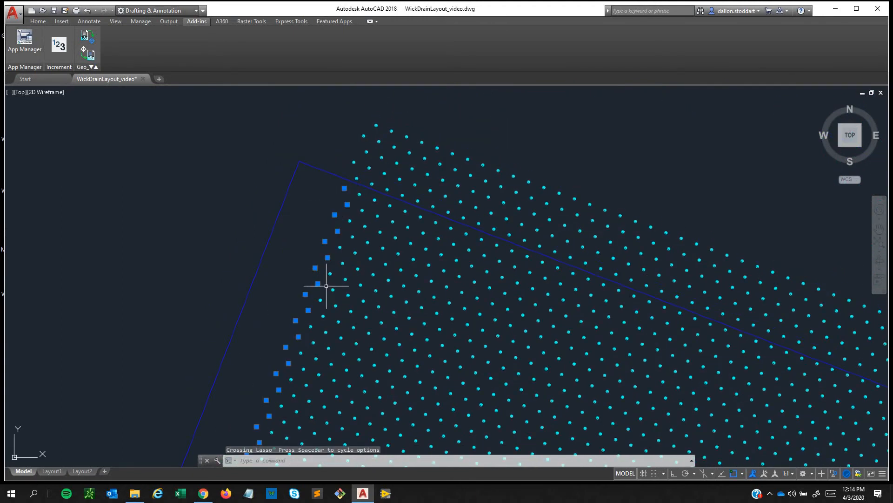
# Copy the selected points outward one grid spacing at a time, filling the gap up to the boundary's upper-left side
pyautogui.write('cop')
pyautogui.press('Return')
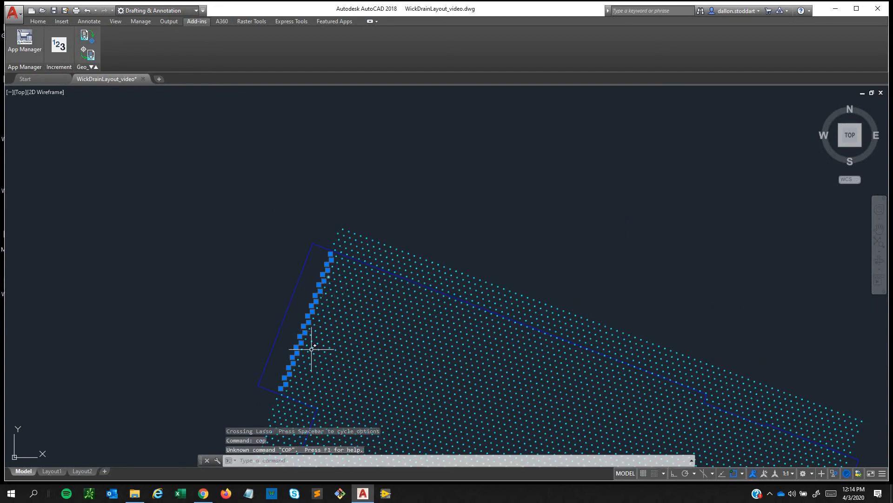
pyautogui.scroll(8, 322, 300)
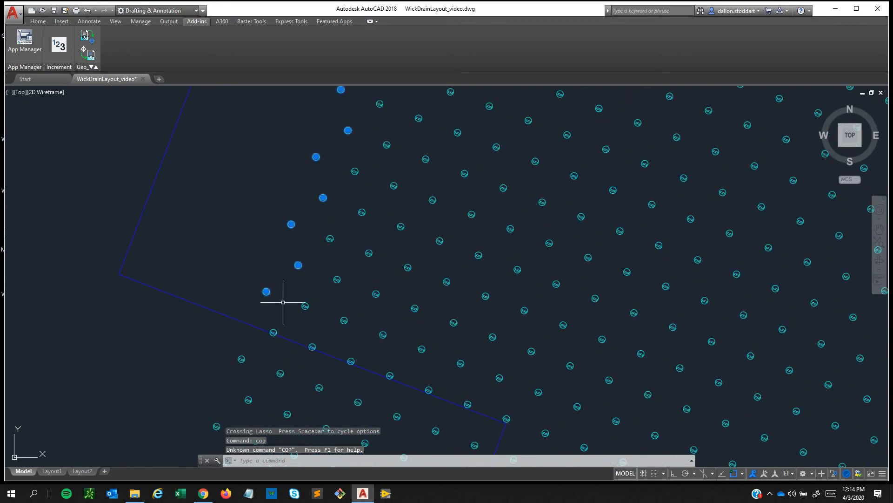
pyautogui.write('copy')
pyautogui.press('Return')
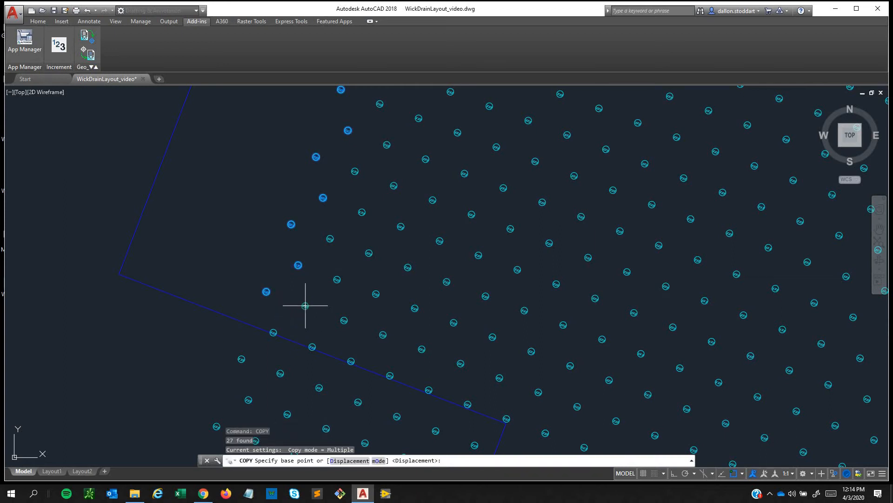
pyautogui.click(306, 306)
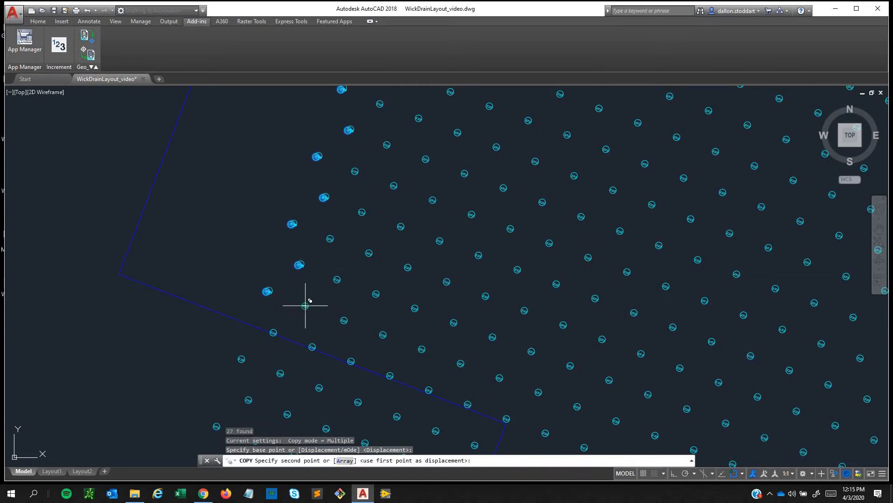
pyautogui.click(267, 292)
pyautogui.click(227, 277)
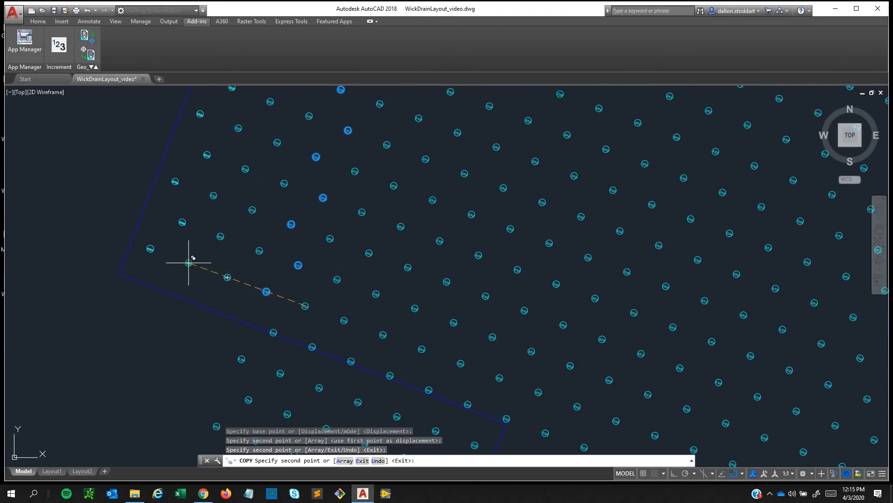
pyautogui.press('Escape')
# Erase the excess points above the top boundary line, including the stray point near the upper-left corner
pyautogui.scroll(-8, 441, 279)
pyautogui.moveTo(441, 279); pyautogui.dragTo(420, 269, button='middle')
pyautogui.moveTo(764, 305); pyautogui.dragTo(708, 385, button='middle')
pyautogui.scroll(2, 691, 366)
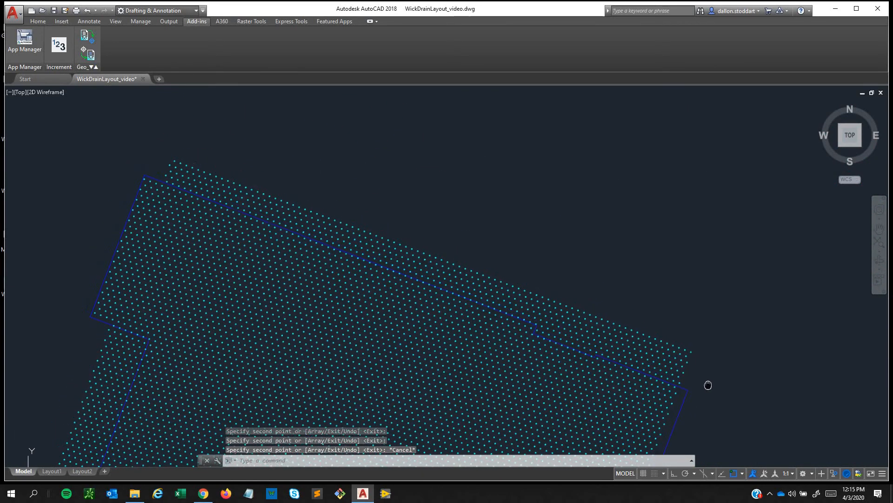
pyautogui.moveTo(687, 382)
pyautogui.mouseDown()
pyautogui.moveTo(705, 325)
pyautogui.moveTo(466, 157)
pyautogui.moveTo(154, 132)
pyautogui.moveTo(139, 152)
pyautogui.moveTo(145, 167)
pyautogui.mouseUp()
pyautogui.press('Delete')
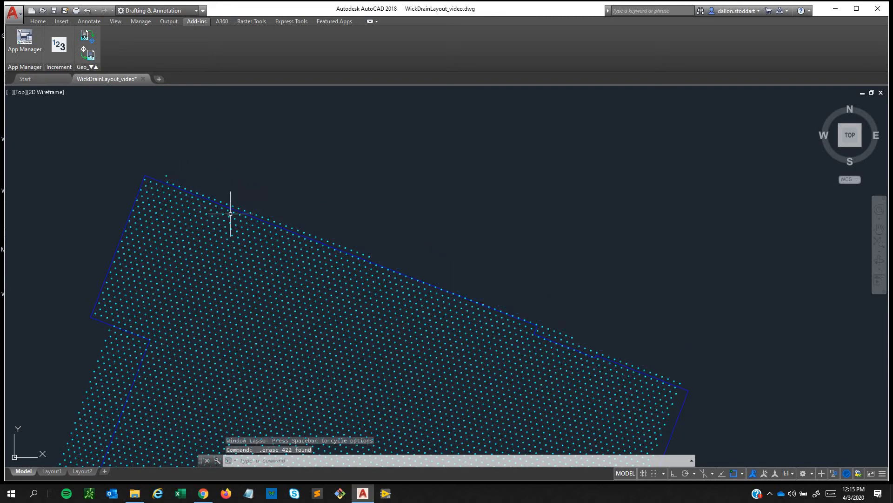
pyautogui.click(165, 174)
pyautogui.press('Delete')
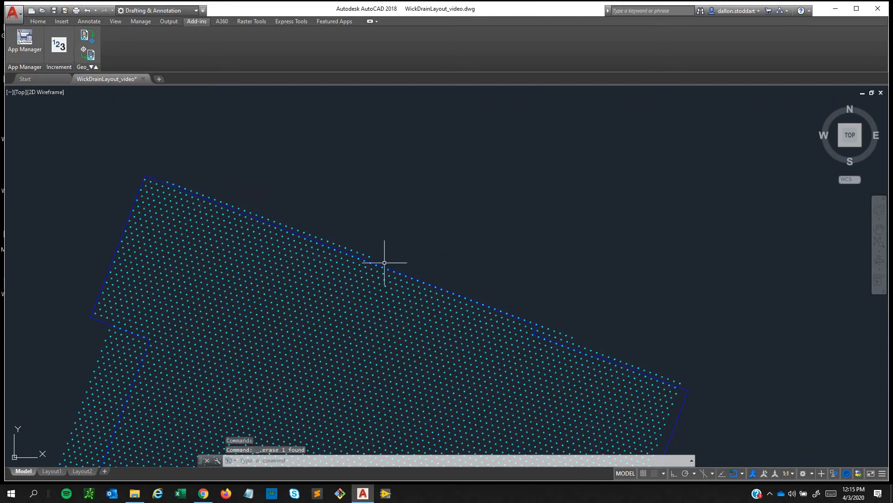
# Erase the excess points outside the boundary's long left side, from the upper notch down to about mid-length
pyautogui.moveTo(580, 401)
pyautogui.mouseDown(button='middle')
pyautogui.moveTo(590, 253)
pyautogui.moveTo(608, 163)
pyautogui.mouseUp(button='middle')
pyautogui.scroll(-6, 608, 163)
pyautogui.moveTo(590, 369); pyautogui.dragTo(608, 295, button='middle')
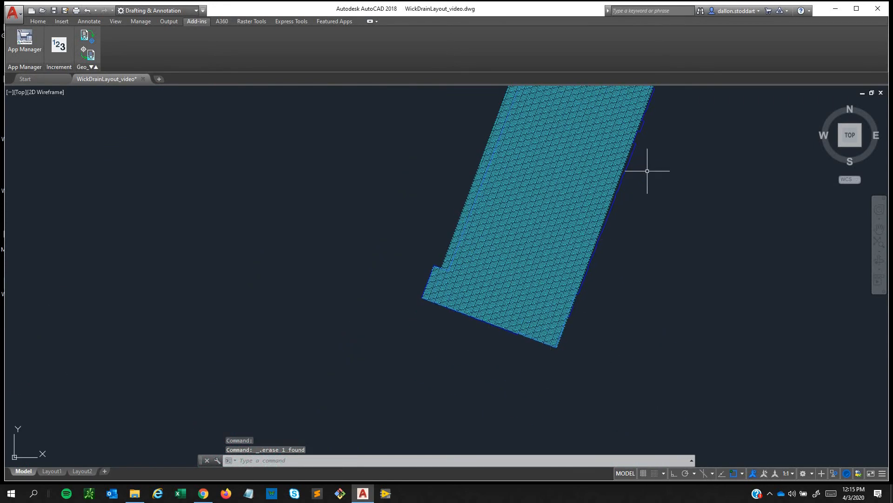
pyautogui.moveTo(618, 179); pyautogui.dragTo(583, 236, button='middle')
pyautogui.scroll(2, 421, 176)
pyautogui.moveTo(495, 117); pyautogui.dragTo(458, 207, button='middle')
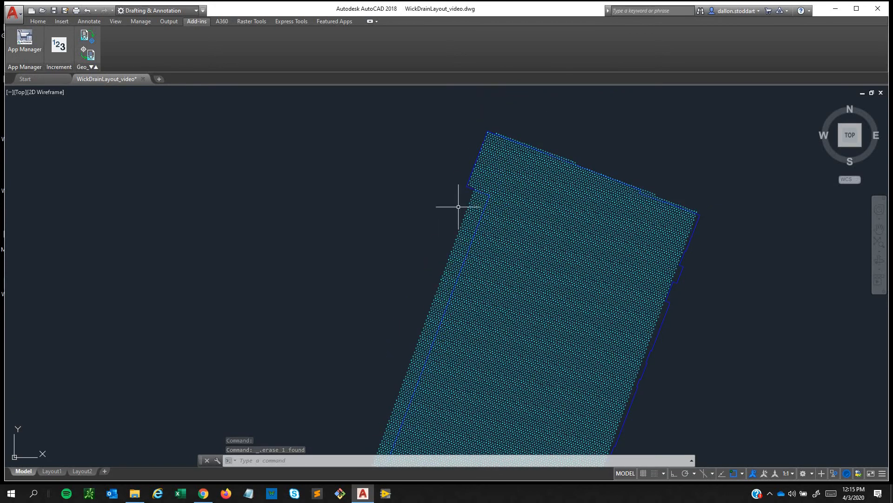
pyautogui.moveTo(462, 194)
pyautogui.mouseDown()
pyautogui.moveTo(470, 191)
pyautogui.moveTo(473, 205)
pyautogui.moveTo(467, 239)
pyautogui.moveTo(434, 320)
pyautogui.moveTo(413, 358)
pyautogui.moveTo(372, 368)
pyautogui.mouseUp()
pyautogui.press('Delete')
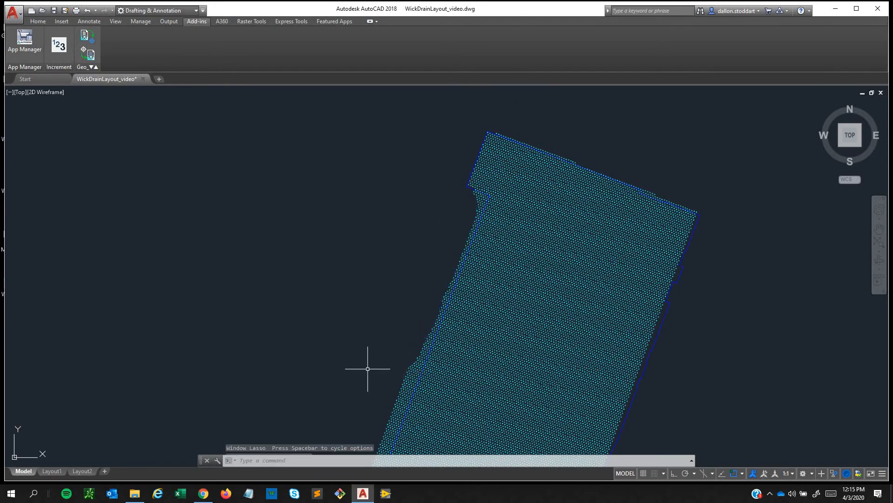
# Erase the remaining strip of excess points outside the long left side, down to the lower notch
pyautogui.moveTo(369, 367); pyautogui.dragTo(463, 139, button='middle')
pyautogui.moveTo(502, 123)
pyautogui.mouseDown()
pyautogui.moveTo(455, 275)
pyautogui.moveTo(440, 279)
pyautogui.moveTo(449, 278)
pyautogui.moveTo(433, 239)
pyautogui.mouseUp()
pyautogui.press('Delete')
pyautogui.moveTo(433, 239); pyautogui.dragTo(333, 306, button='middle')
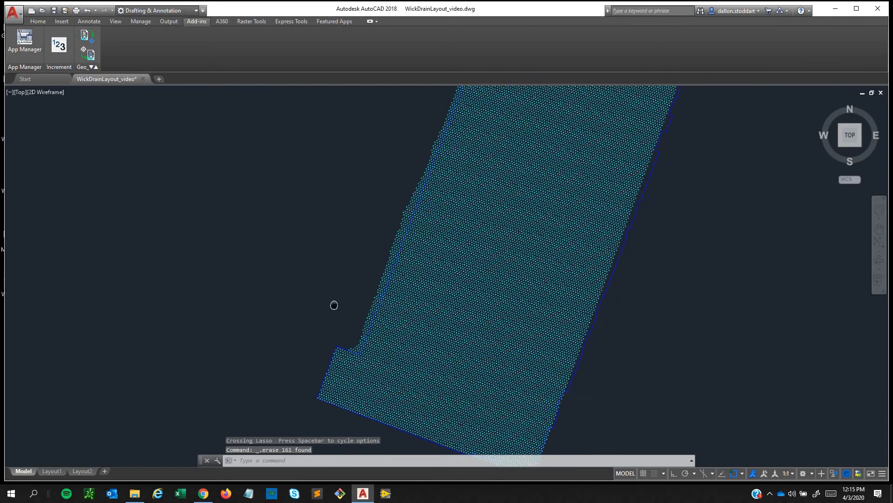
# Inspect the trimmed point grid along the long left boundary side and lower edge for leftover points
pyautogui.scroll(-3, 305, 295)
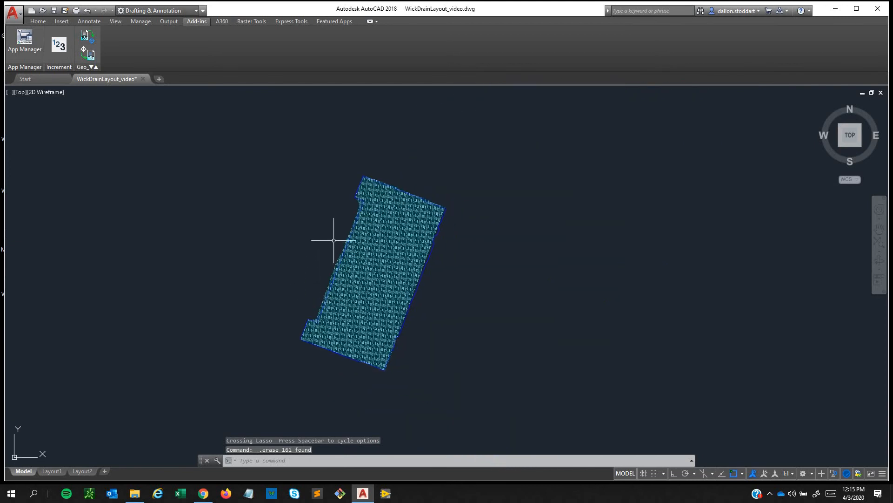
pyautogui.scroll(5, 351, 310)
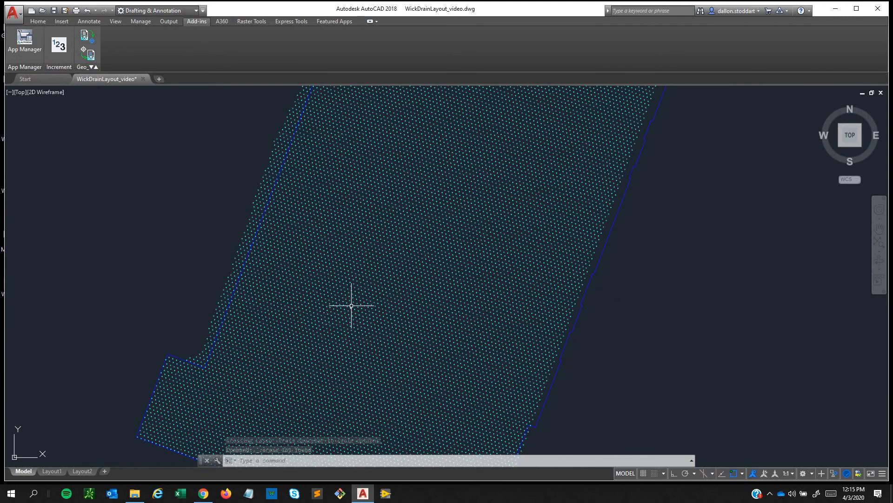
pyautogui.scroll(9, 350, 307)
pyautogui.click(348, 307)
pyautogui.click(263, 242)
pyautogui.scroll(-11, 265, 271)
pyautogui.moveTo(282, 281); pyautogui.dragTo(326, 229, button='middle')
pyautogui.press('Escape')
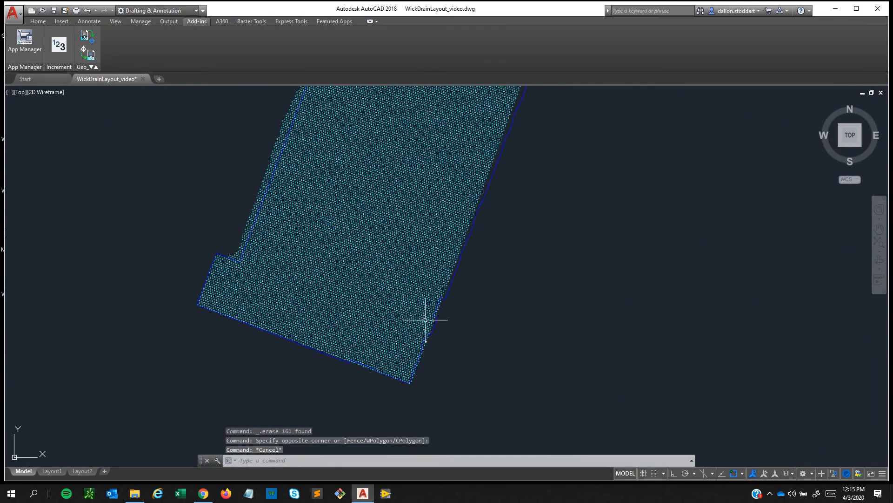
# Freeze the WickDrain Boundary layer and save the drawing
pyautogui.click(453, 283)
pyautogui.rightClick(483, 267)
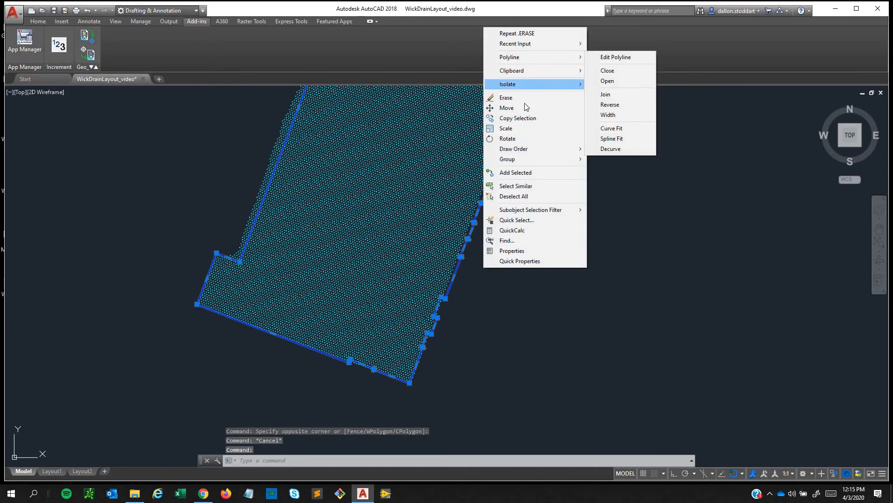
pyautogui.click(157, 172)
pyautogui.click(41, 20)
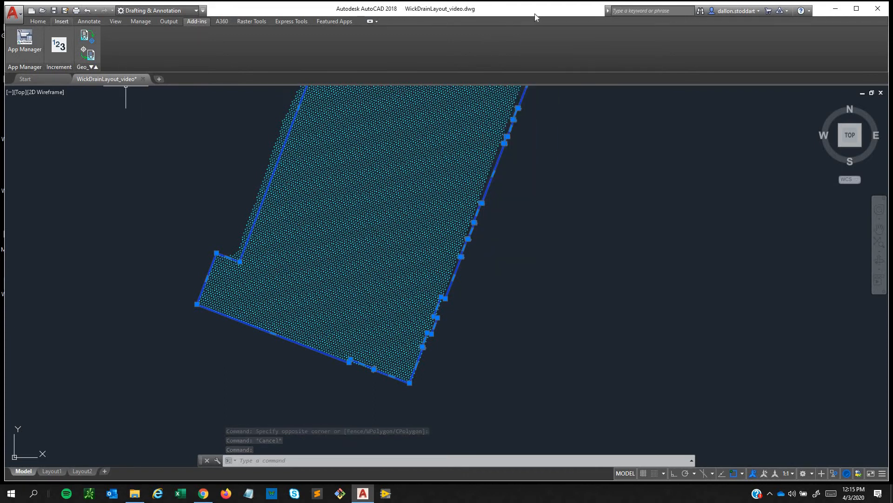
pyautogui.click(532, 31)
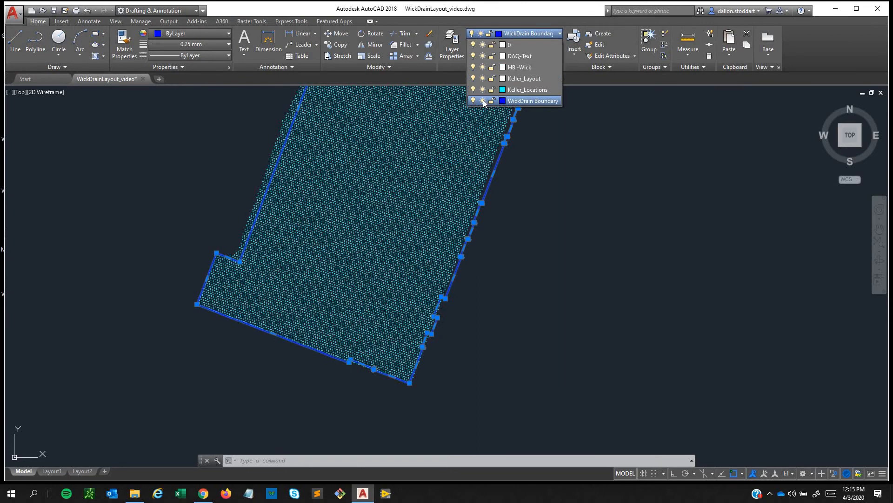
pyautogui.click(483, 100)
pyautogui.click(479, 265)
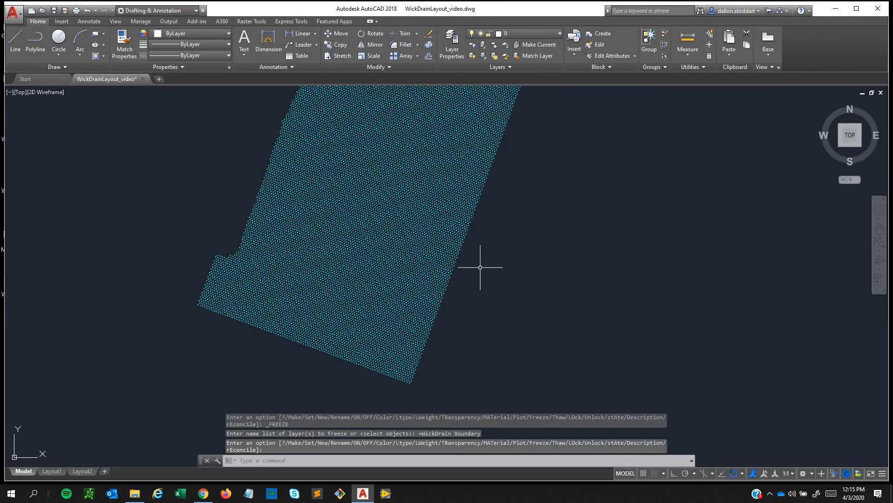
pyautogui.moveTo(459, 326)
pyautogui.mouseDown(button='middle')
pyautogui.moveTo(451, 335)
pyautogui.moveTo(445, 327)
pyautogui.mouseUp(button='middle')
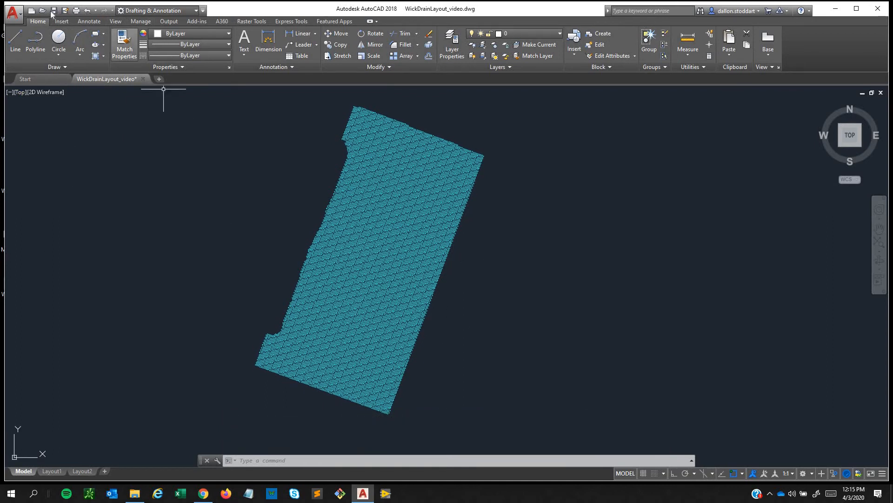
pyautogui.hotkey('ctrl', 's')
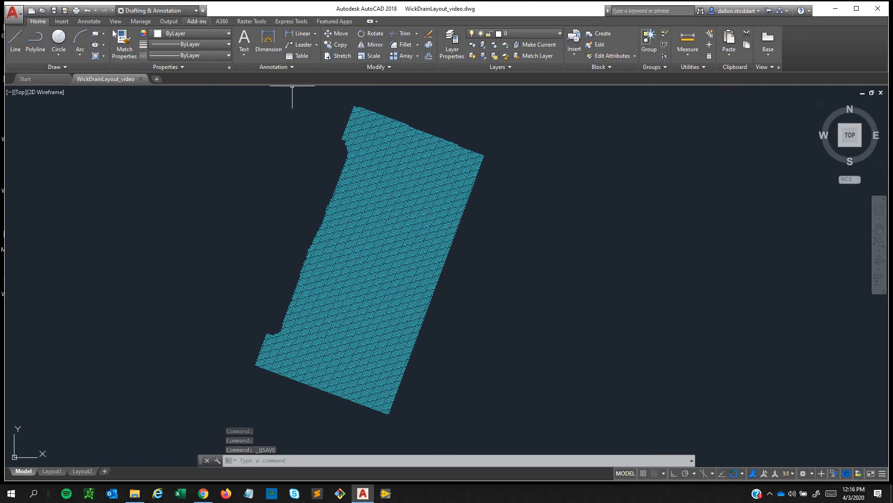
# Try to number the whole point grid with Increment's automatic mode, using entity type Text, start value 1, increment 1 and Replace
pyautogui.click(197, 21)
pyautogui.click(59, 46)
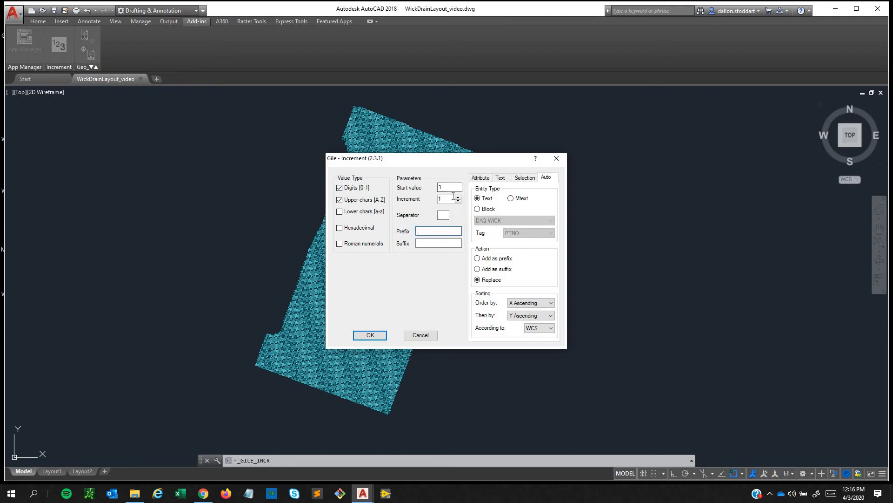
pyautogui.click(478, 210)
pyautogui.click(486, 210)
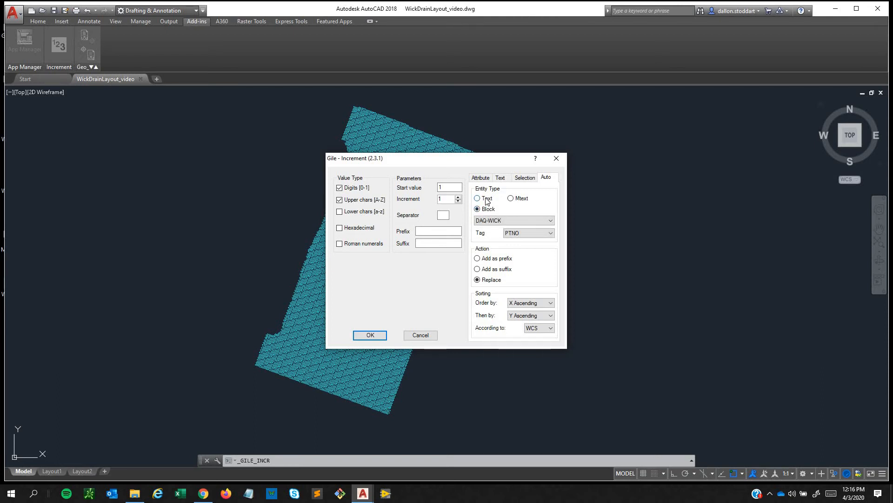
pyautogui.click(487, 200)
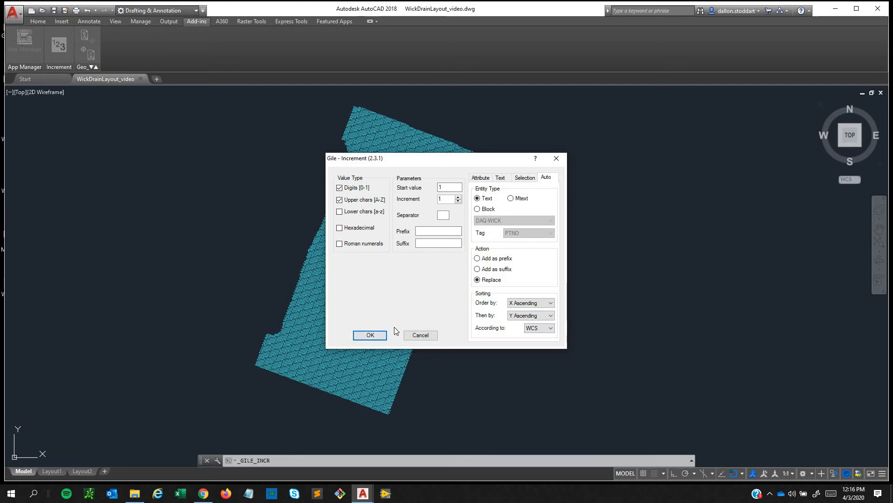
pyautogui.click(371, 335)
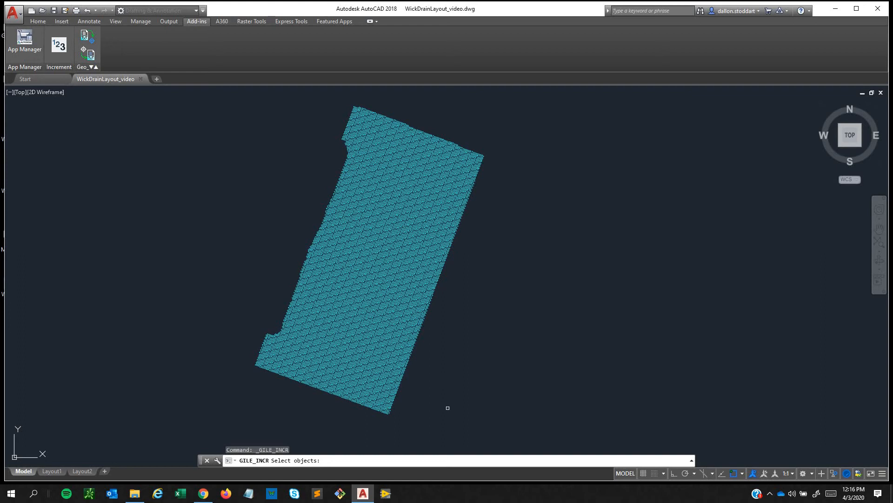
pyautogui.moveTo(488, 444)
pyautogui.mouseDown()
pyautogui.moveTo(485, 433)
pyautogui.moveTo(250, 399)
pyautogui.moveTo(243, 184)
pyautogui.moveTo(345, 88)
pyautogui.moveTo(517, 128)
pyautogui.mouseUp()
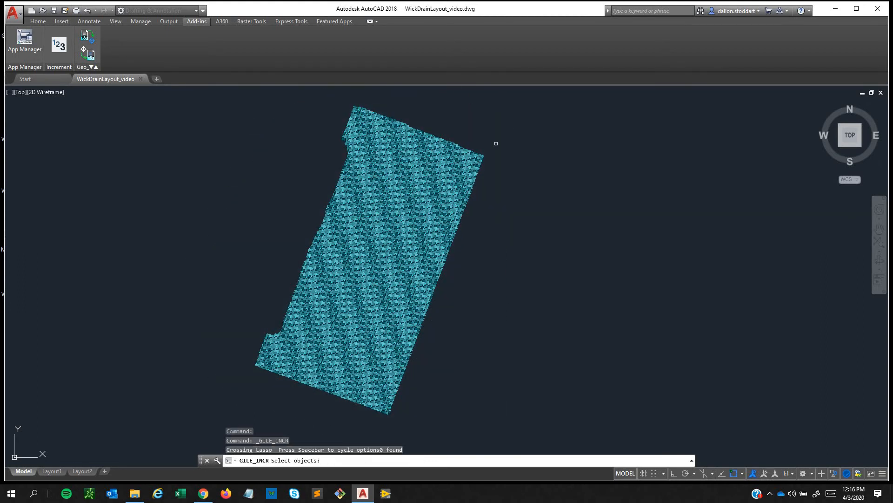
pyautogui.press('Return')
# Examine the point labels near the grid's lower-right corner to check the numbering
pyautogui.scroll(9, 361, 359)
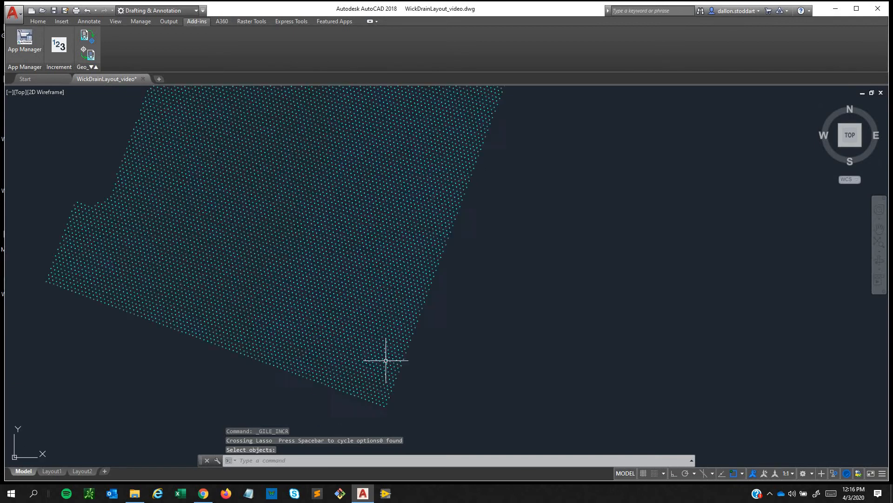
pyautogui.scroll(2, 361, 359)
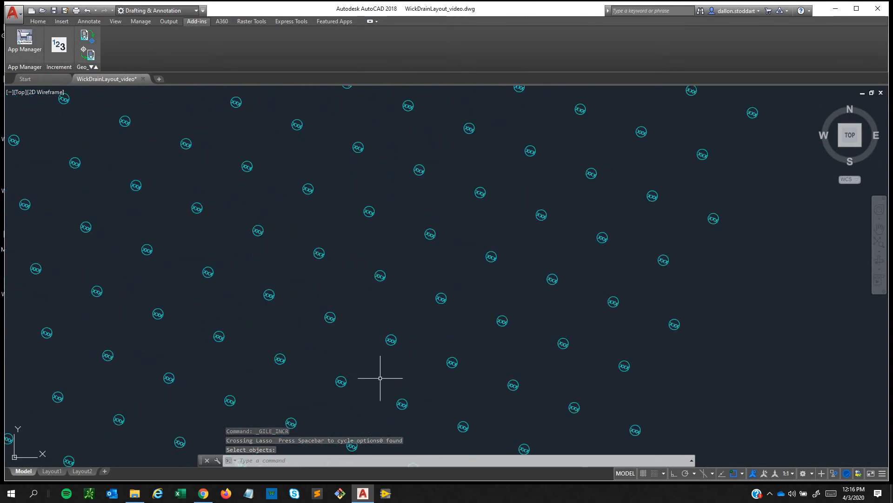
pyautogui.scroll(-8, 432, 205)
pyautogui.scroll(9, 435, 279)
pyautogui.scroll(-9, 447, 291)
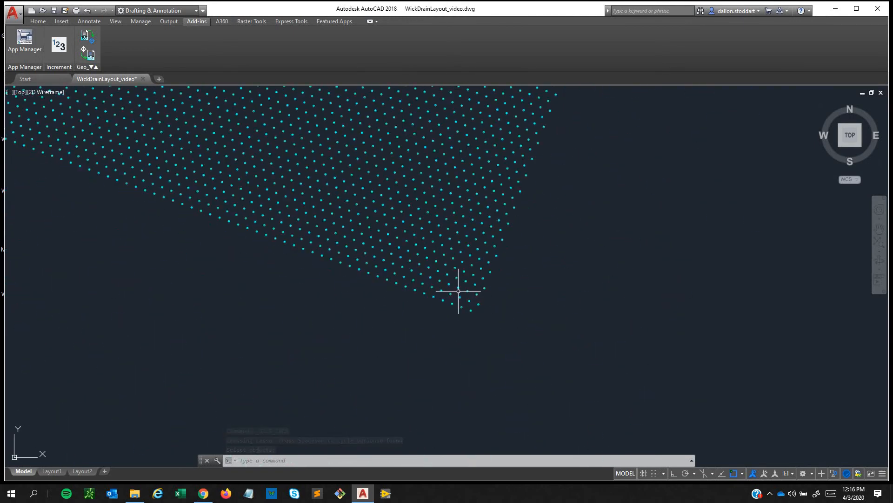
pyautogui.moveTo(429, 272); pyautogui.dragTo(407, 329, button='middle')
pyautogui.scroll(-4, 392, 297)
pyautogui.press('Escape')
pyautogui.moveTo(395, 230); pyautogui.dragTo(342, 346, button='middle')
pyautogui.scroll(-3, 226, 177)
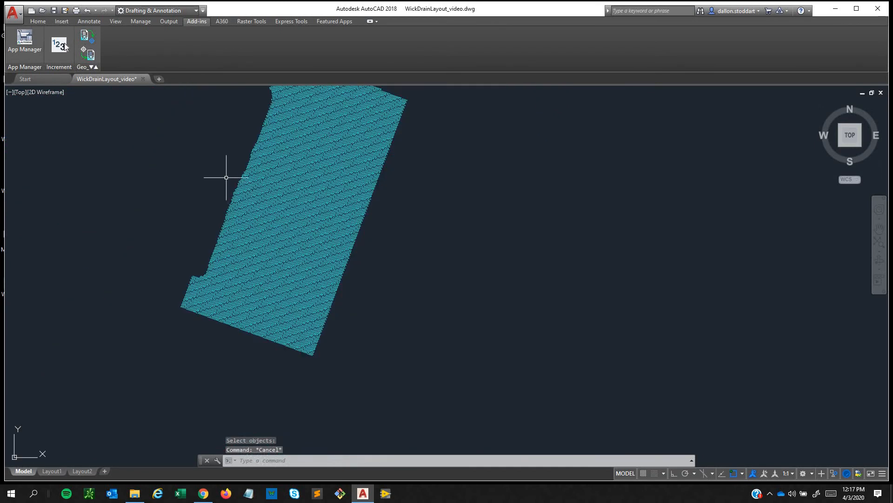
# Number all points with Increment on the DAQ-WICK block's PTNO tag, starting at 1 with increment 1, ordered by X ascending, then Y ascending
pyautogui.click(65, 46)
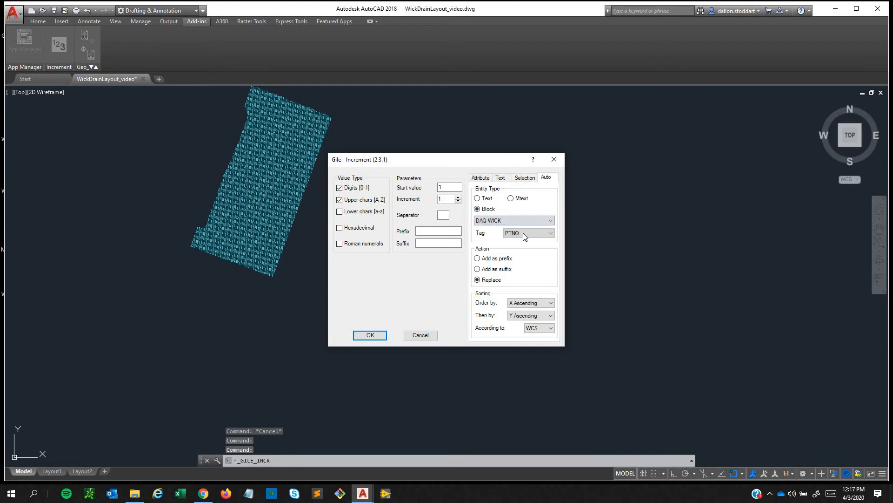
pyautogui.click(523, 232)
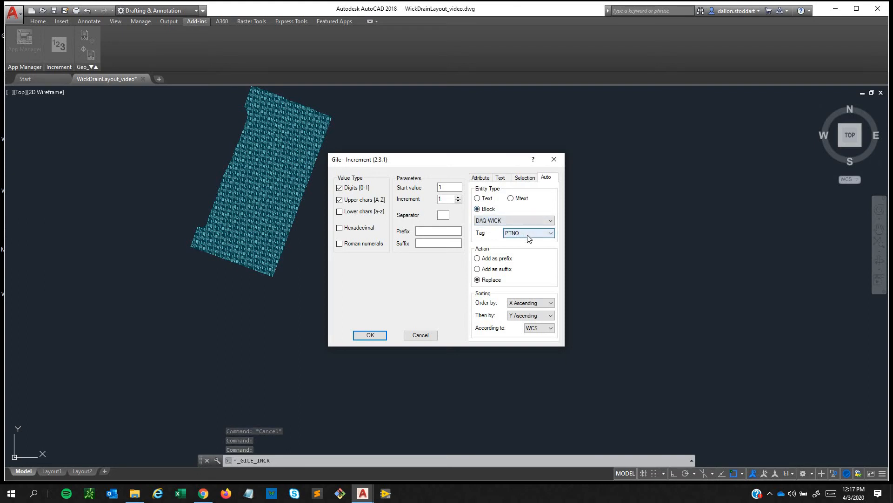
pyautogui.click(497, 250)
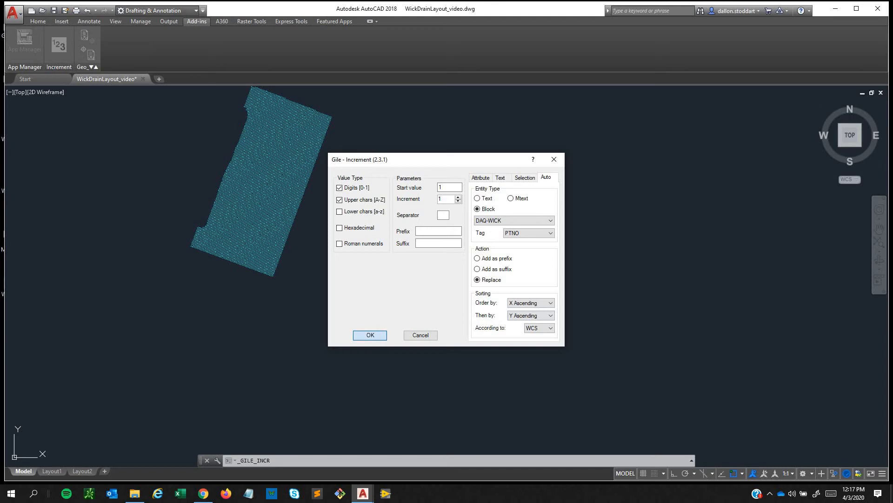
pyautogui.click(370, 334)
pyautogui.moveTo(377, 333); pyautogui.dragTo(379, 377, button='middle')
pyautogui.click(379, 378)
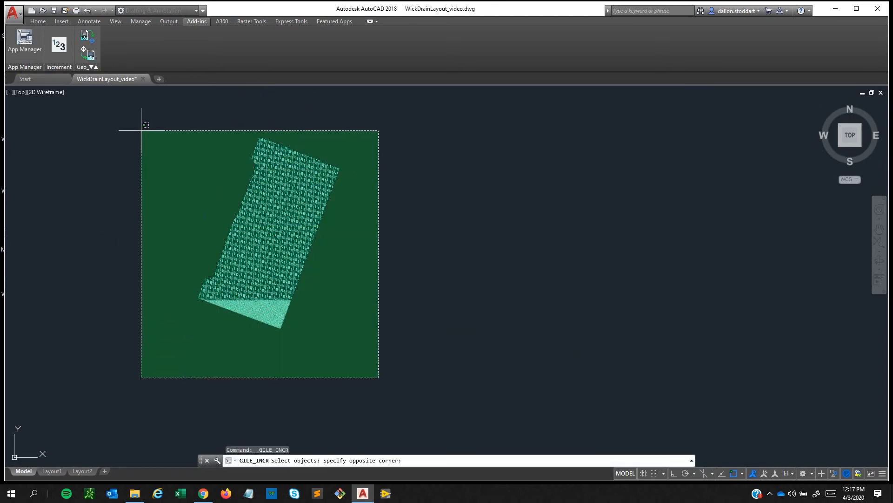
pyautogui.click(150, 122)
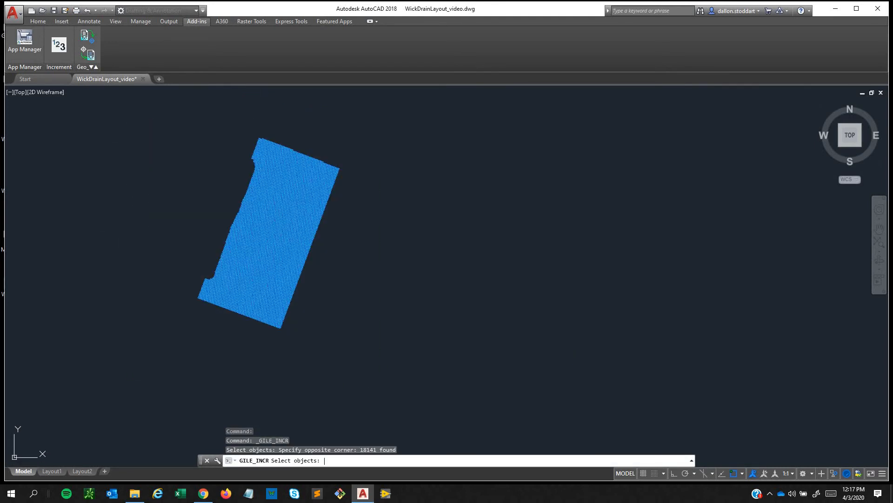
pyautogui.press('Return')
# Examine the number sequence of the points at the grid's lower-right and lower-left corners
pyautogui.scroll(8, 275, 289)
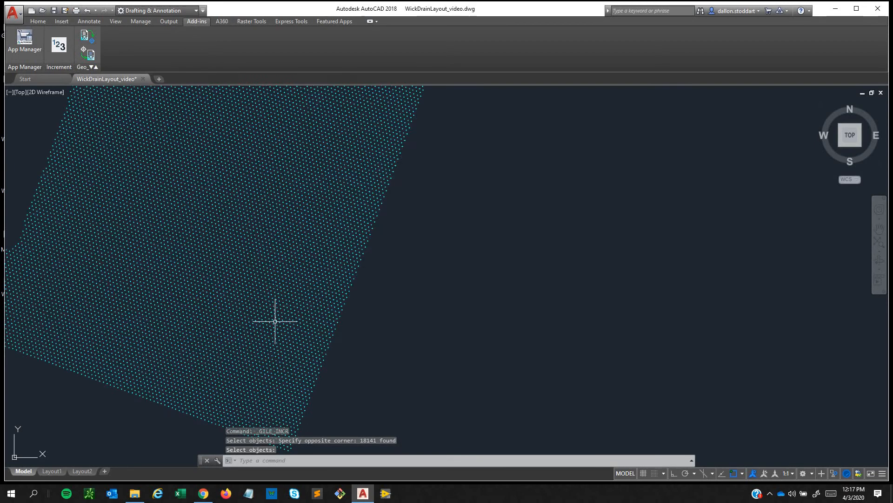
pyautogui.scroll(8, 326, 262)
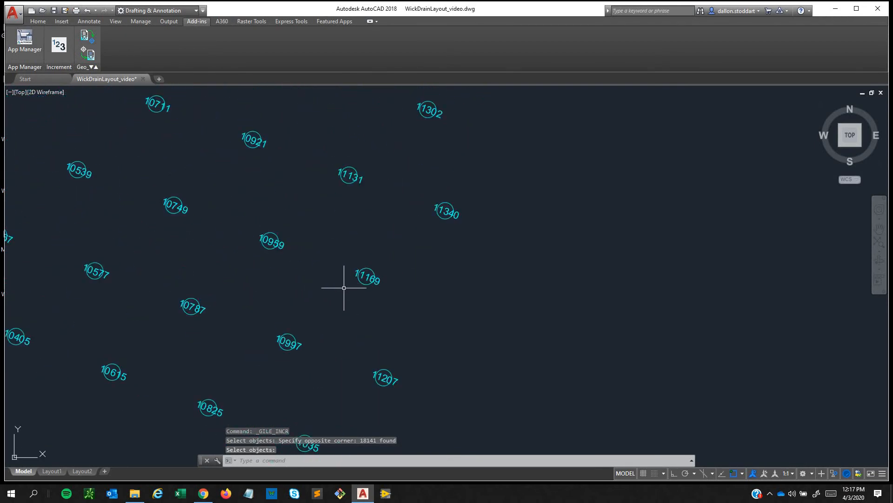
pyautogui.scroll(-5, 351, 283)
pyautogui.scroll(4, 318, 279)
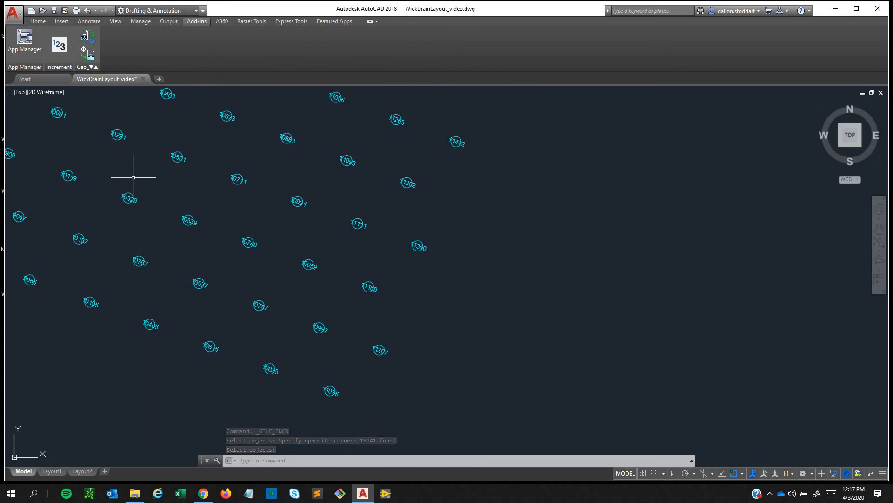
pyautogui.scroll(-6, 137, 159)
pyautogui.moveTo(137, 159); pyautogui.dragTo(479, 342, button='middle')
pyautogui.scroll(-5, 479, 342)
pyautogui.scroll(10, 164, 214)
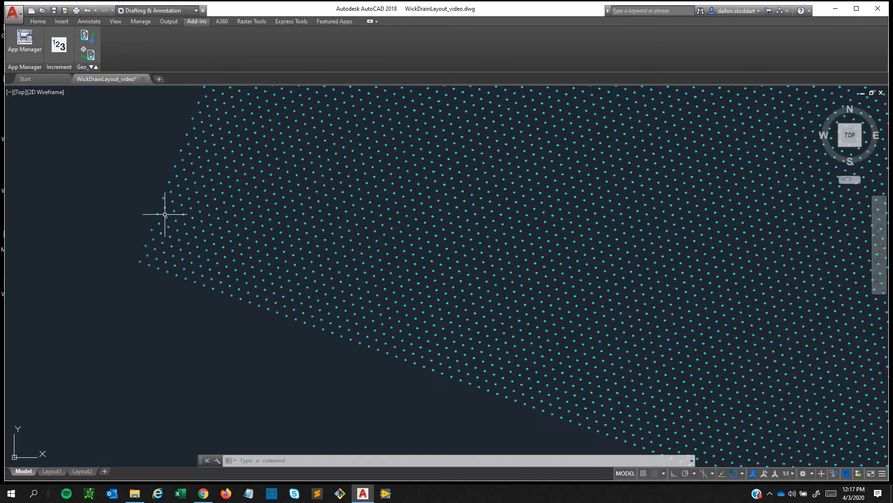
pyautogui.moveTo(173, 244); pyautogui.dragTo(403, 121, button='middle')
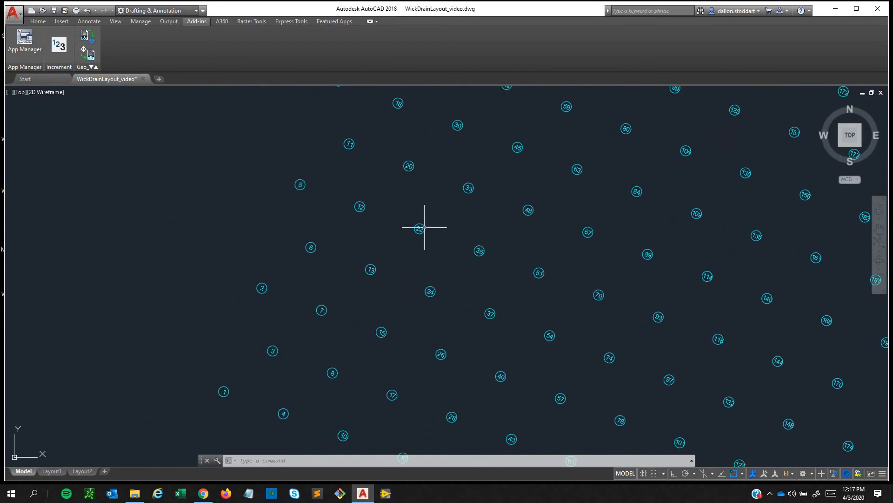
pyautogui.moveTo(479, 332); pyautogui.dragTo(509, 249, button='middle')
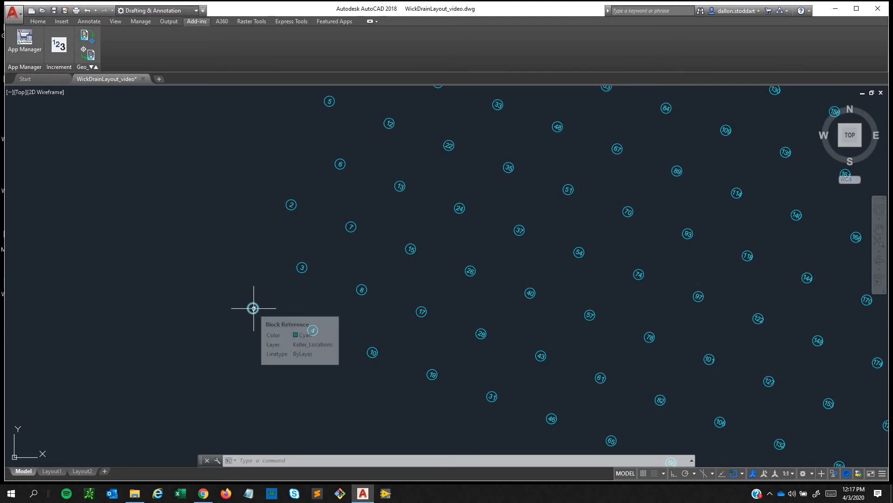
pyautogui.moveTo(289, 180); pyautogui.dragTo(287, 186, button='middle')
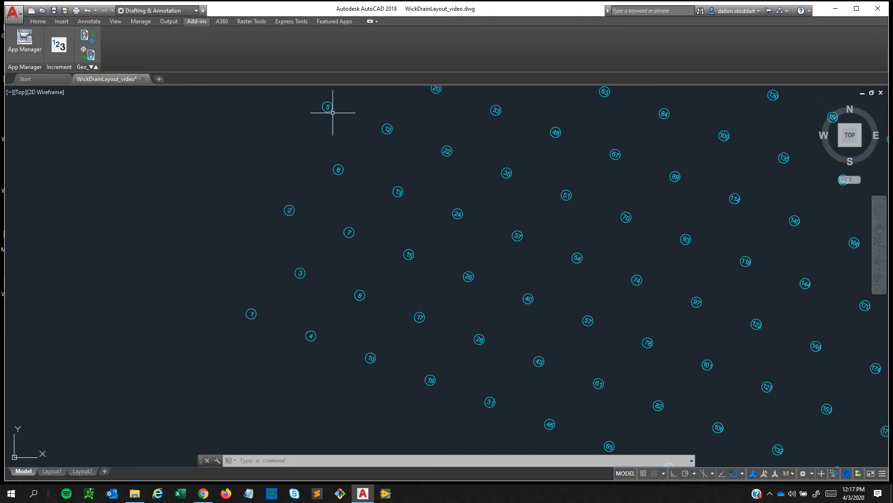
pyautogui.scroll(-4, 353, 268)
pyautogui.moveTo(355, 279); pyautogui.dragTo(362, 281, button='middle')
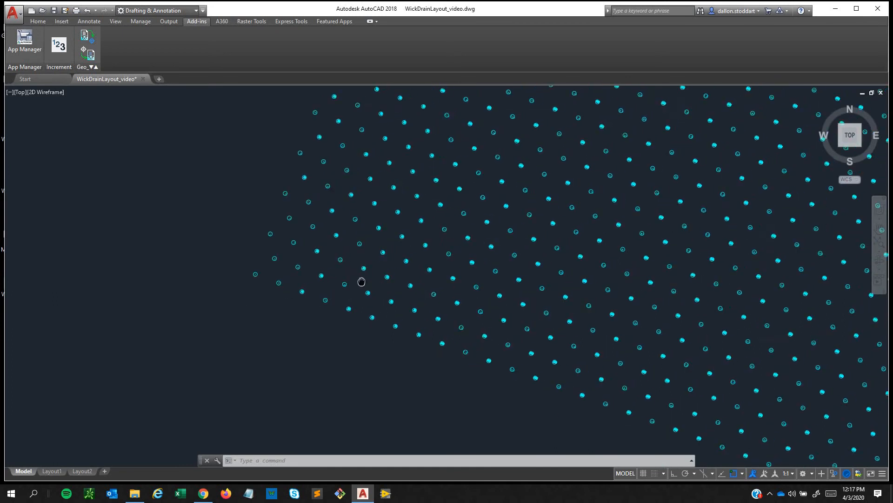
pyautogui.scroll(-6, 241, 253)
pyautogui.scroll(-4, 421, 289)
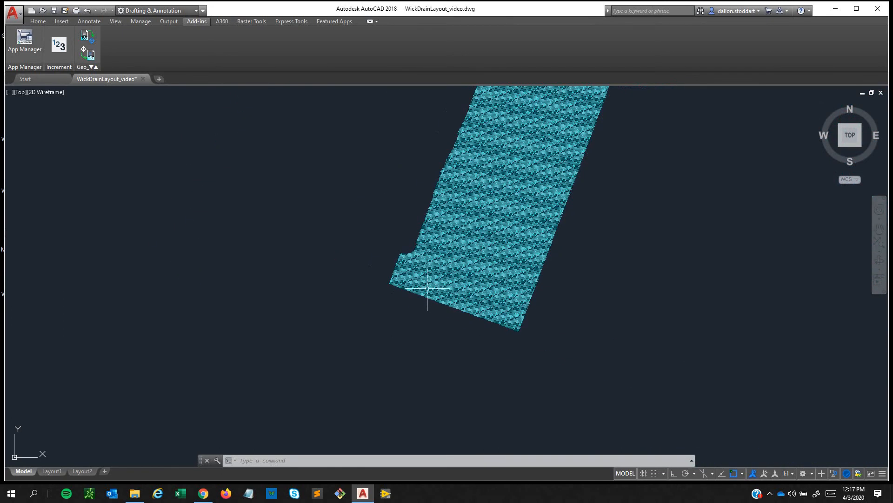
pyautogui.scroll(-5, 428, 289)
pyautogui.press('Escape')
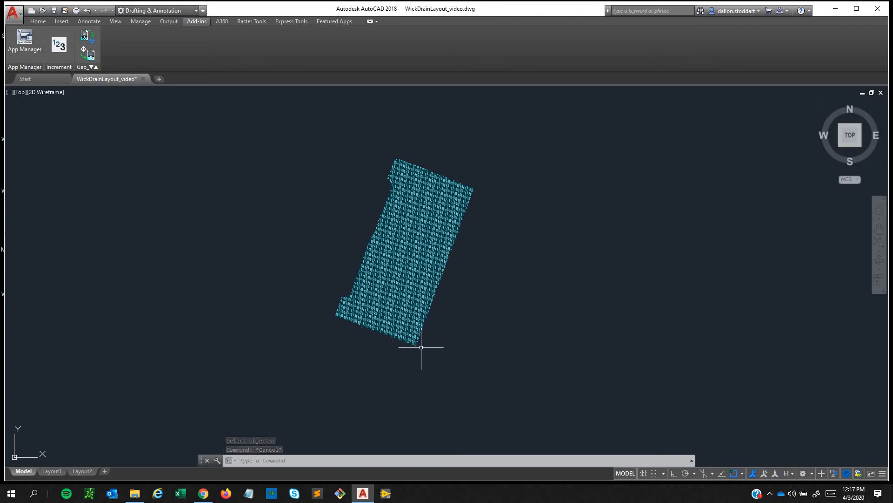
pyautogui.moveTo(414, 338)
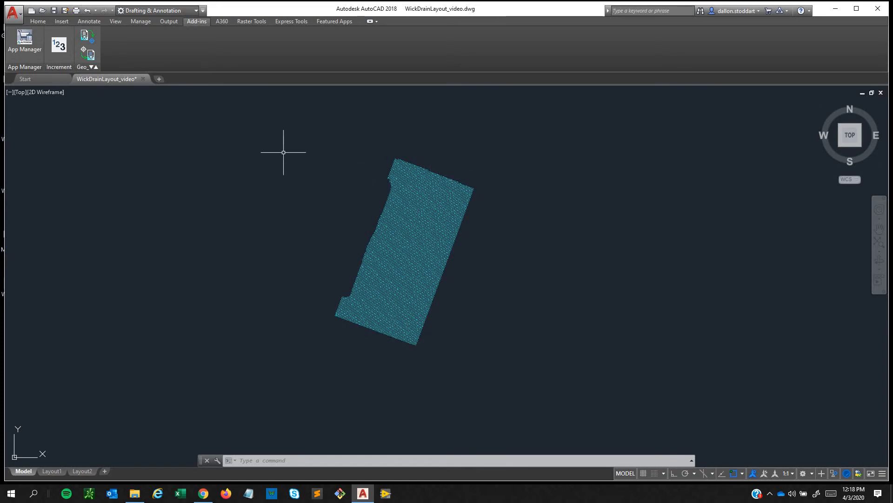
pyautogui.moveTo(391, 347); pyautogui.dragTo(402, 327, button='middle')
pyautogui.scroll(4, 399, 350)
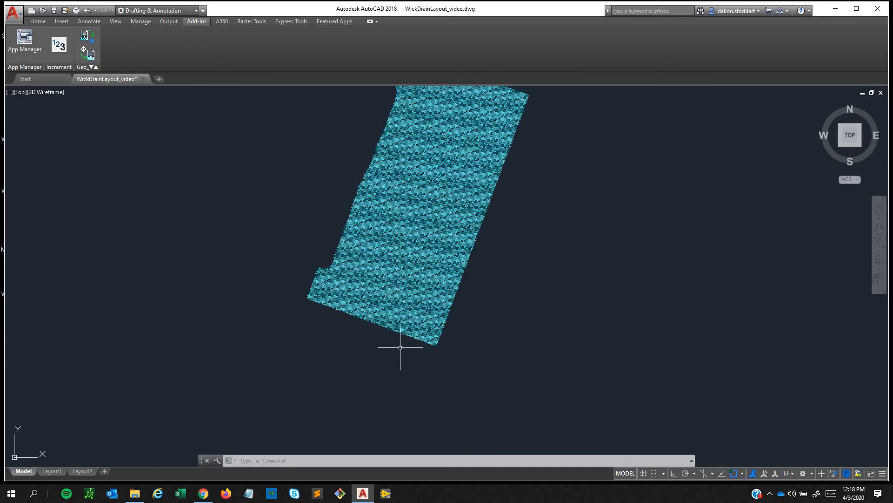
# Draw a horizontal reference line with Ortho on, running west from the point at the grid's lower-right corner
pyautogui.click(38, 21)
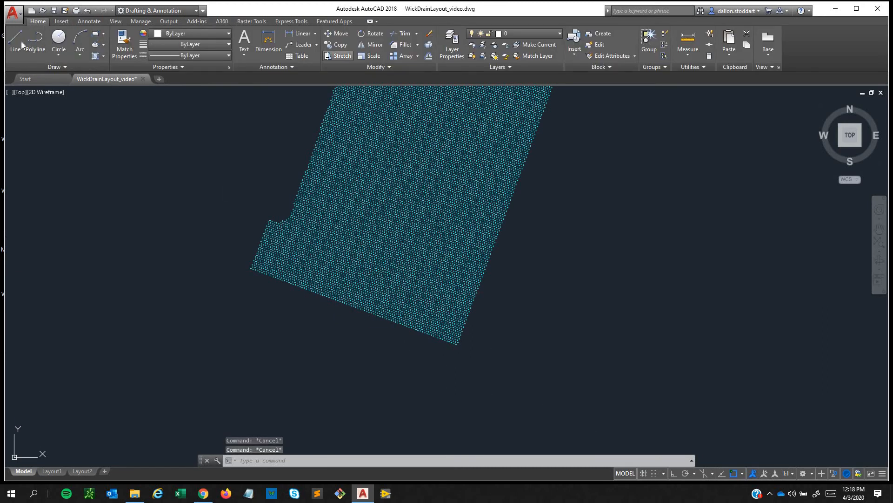
pyautogui.click(16, 40)
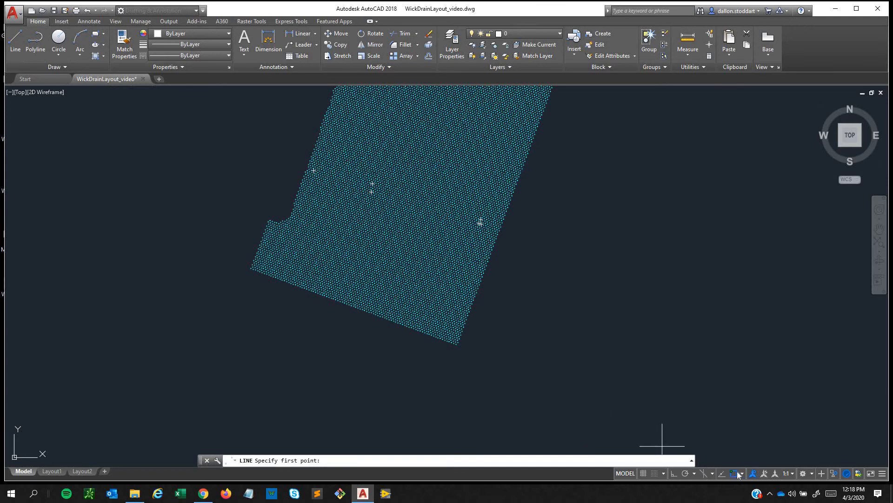
pyautogui.click(674, 474)
pyautogui.scroll(5, 439, 335)
pyautogui.click(390, 313)
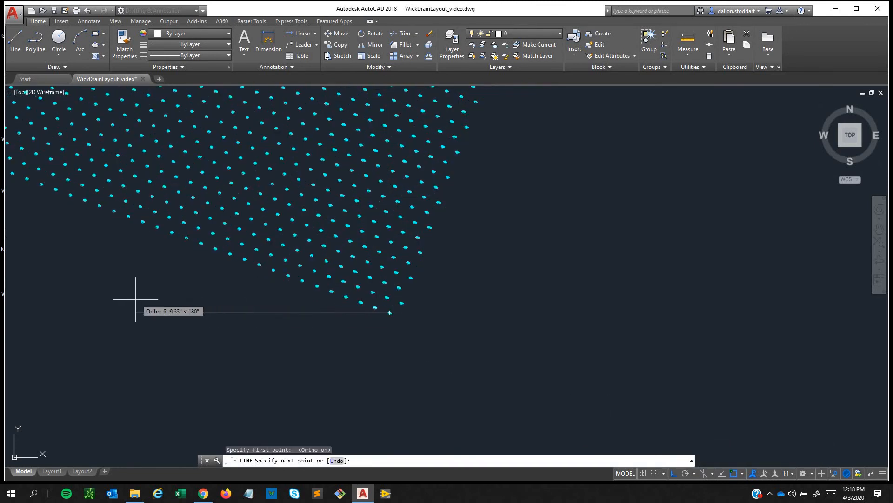
pyautogui.scroll(-2, 103, 297)
pyautogui.click(97, 298)
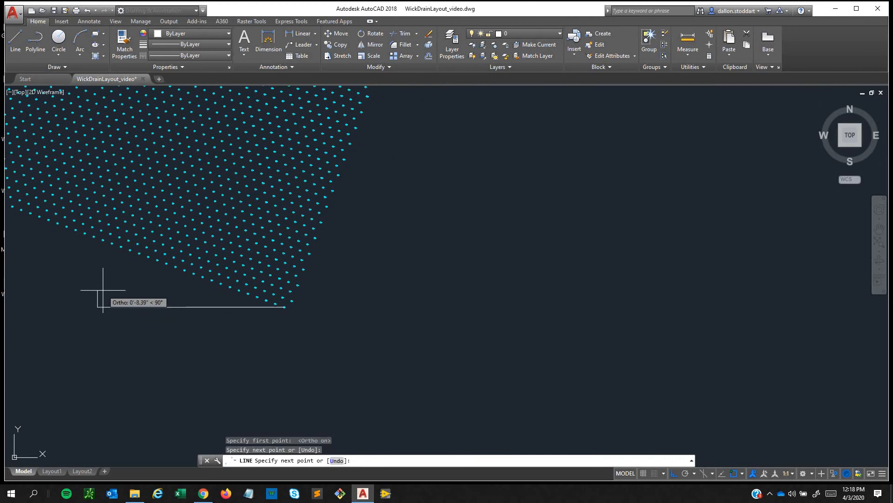
pyautogui.press('Escape')
# Select every wick drain point block in the grid by window-selecting some of them and applying Select Similar
pyautogui.moveTo(84, 278); pyautogui.dragTo(261, 304, button='middle')
pyautogui.scroll(-6, 184, 294)
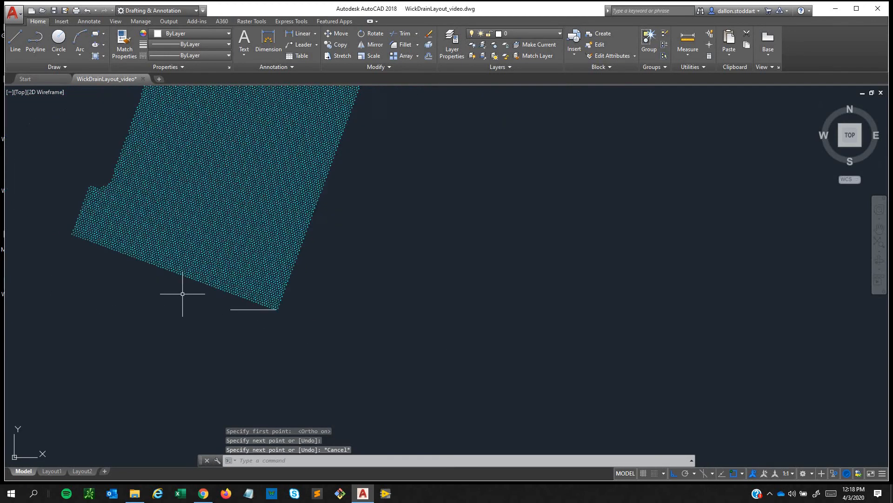
pyautogui.scroll(10, 275, 318)
pyautogui.click(345, 345)
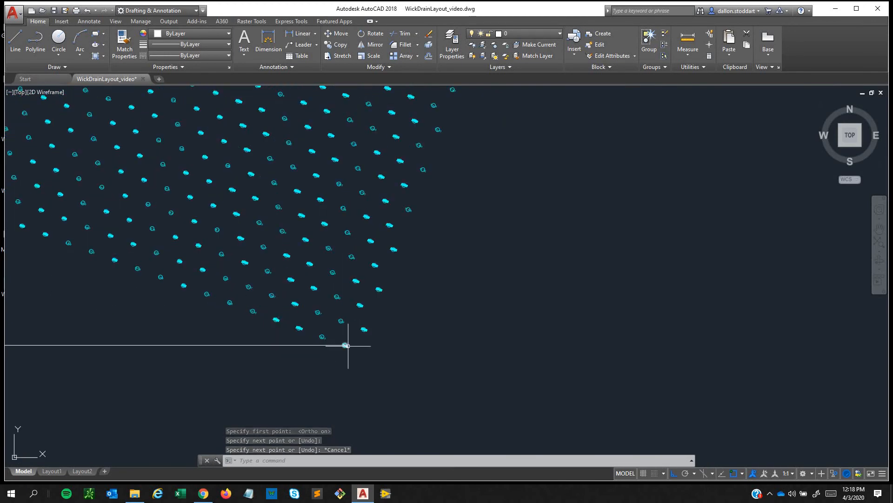
pyautogui.click(372, 339)
pyautogui.click(157, 162)
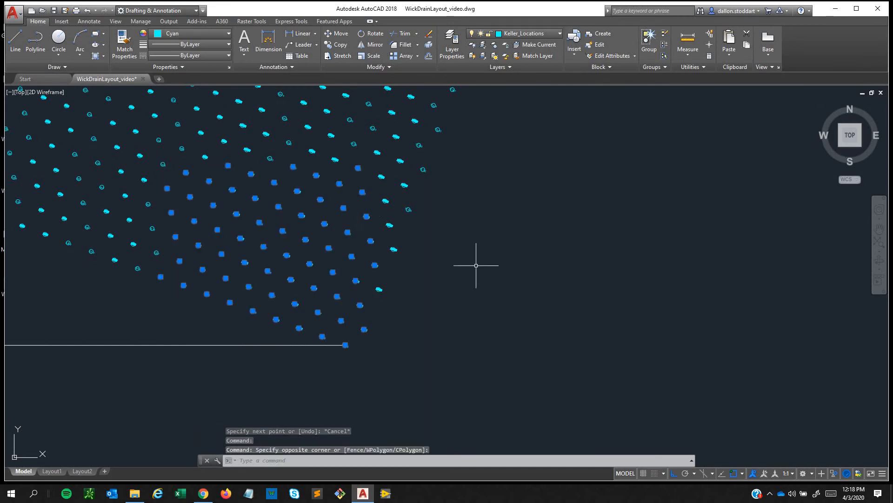
pyautogui.scroll(-3, 477, 288)
pyautogui.click(479, 315)
pyautogui.scroll(-6, 227, 286)
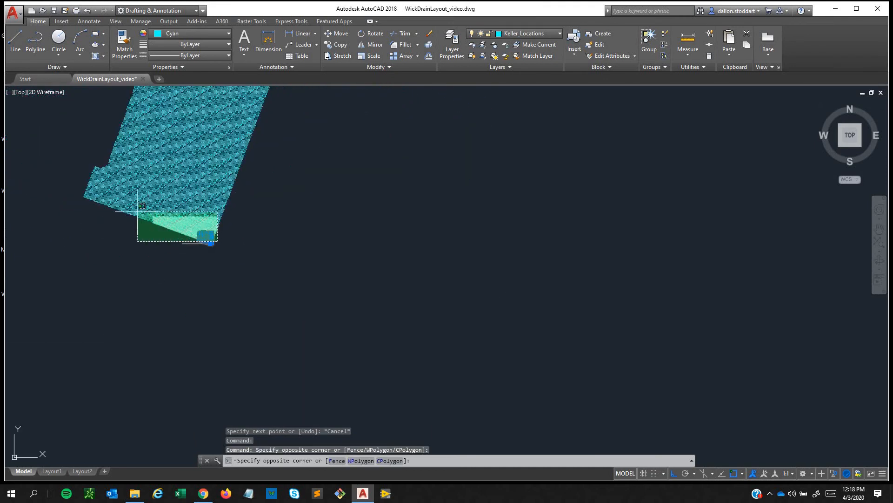
pyautogui.click(64, 150)
pyautogui.moveTo(310, 213); pyautogui.dragTo(376, 355, button='middle')
pyautogui.click(378, 357)
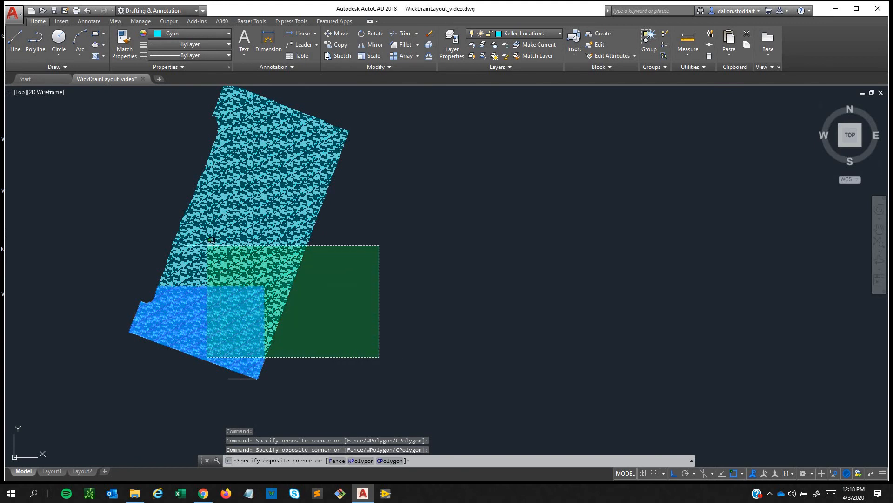
pyautogui.click(167, 150)
pyautogui.rightClick(202, 199)
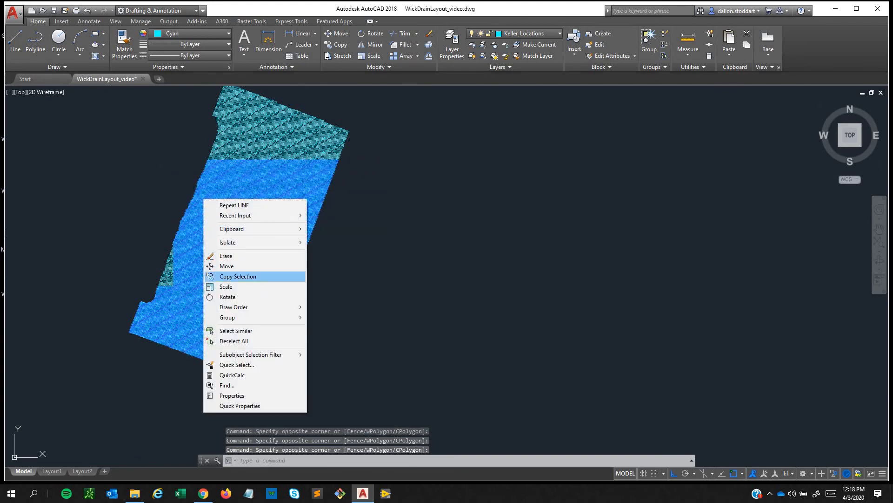
pyautogui.click(250, 330)
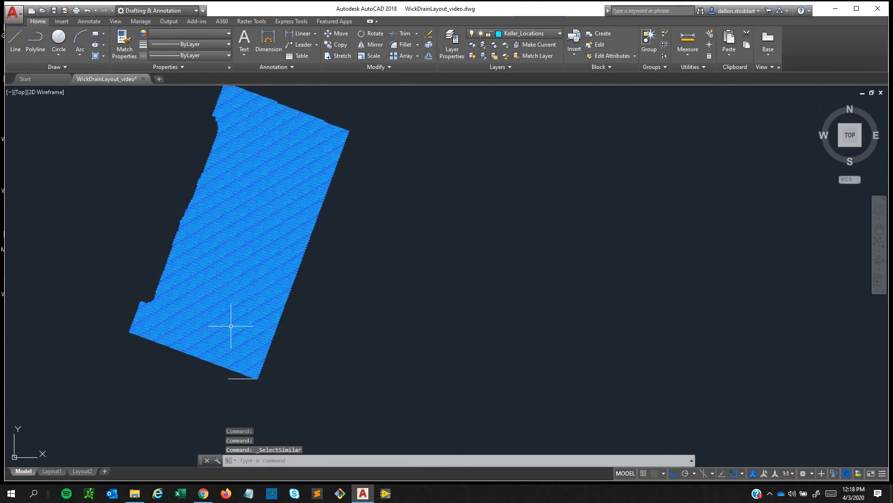
# Start a Rotate by Reference about the lower-right corner point, taking the reference angle to the adjacent bottom-row point with Ortho off
pyautogui.write('rot')
pyautogui.press('Return')
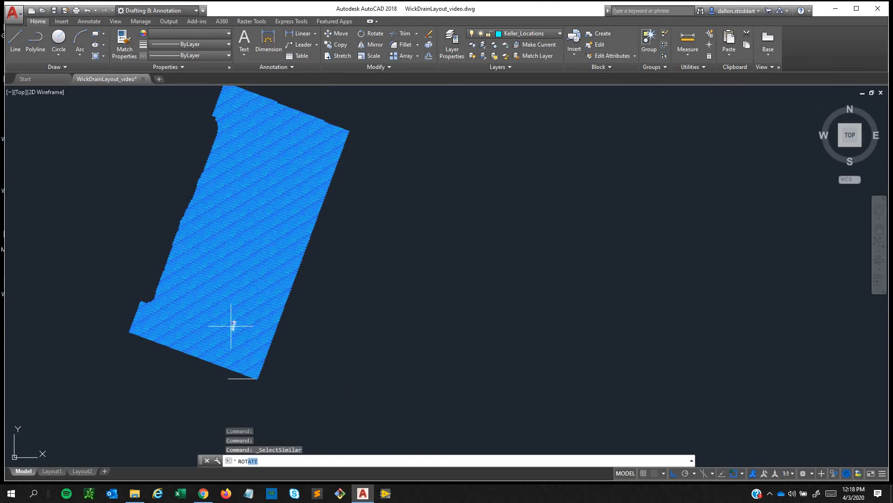
pyautogui.scroll(10, 234, 319)
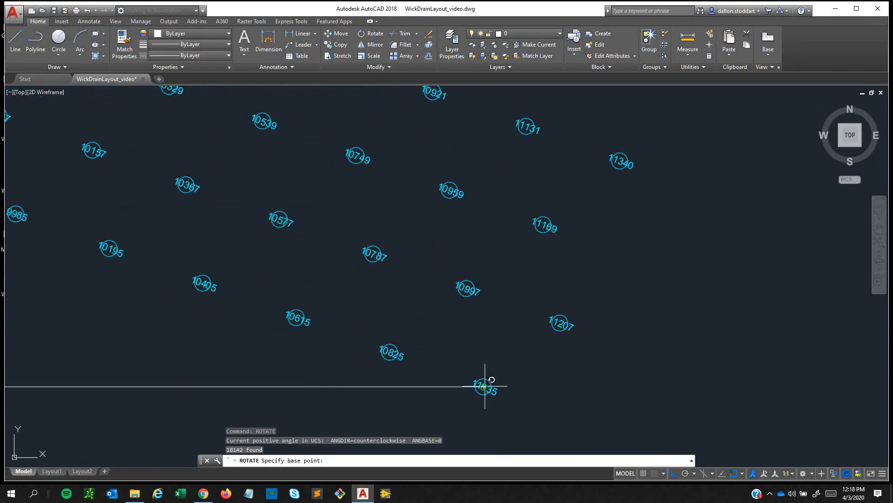
pyautogui.click(484, 386)
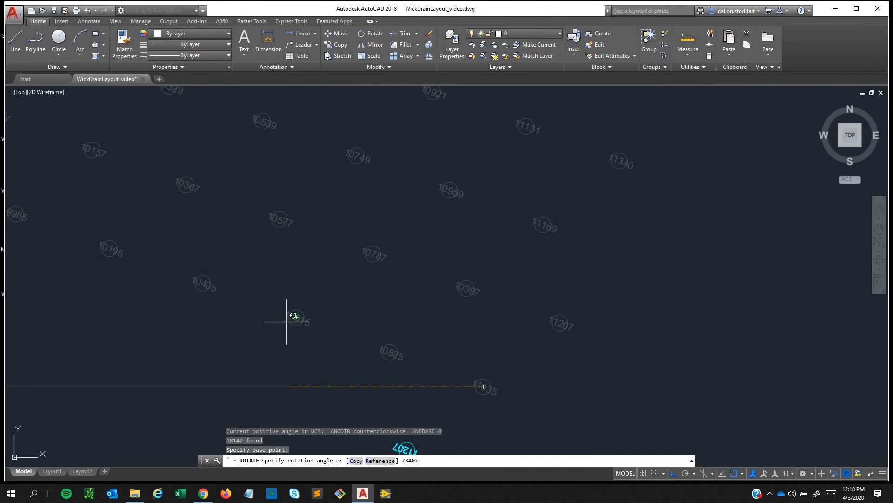
pyautogui.write('r')
pyautogui.press('Return')
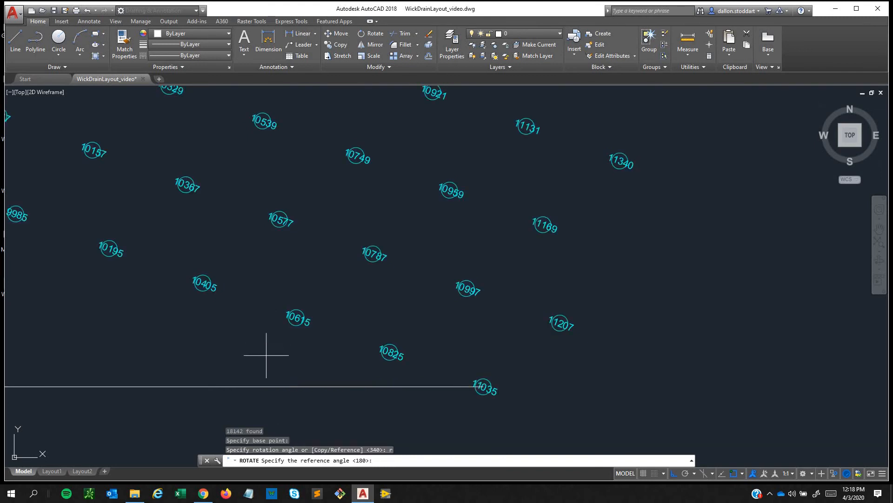
pyautogui.moveTo(265, 355); pyautogui.dragTo(533, 310, button='middle')
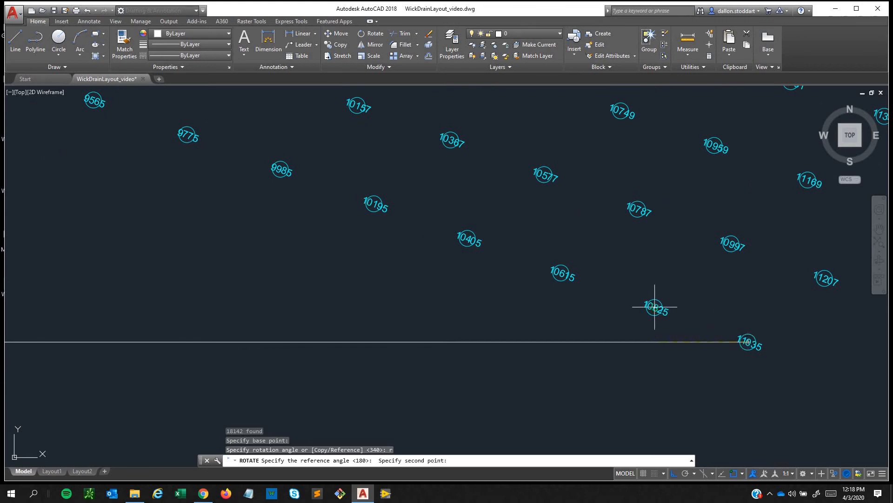
pyautogui.press('F8')
pyautogui.click(654, 308)
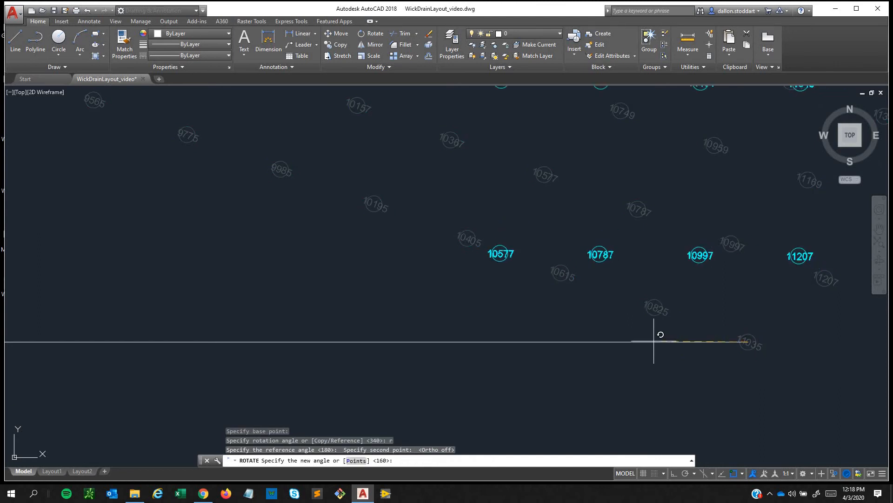
# Enable the Endpoint object snap and rotate the grid so its bottom row aligns with the horizontal reference line
pyautogui.click(742, 473)
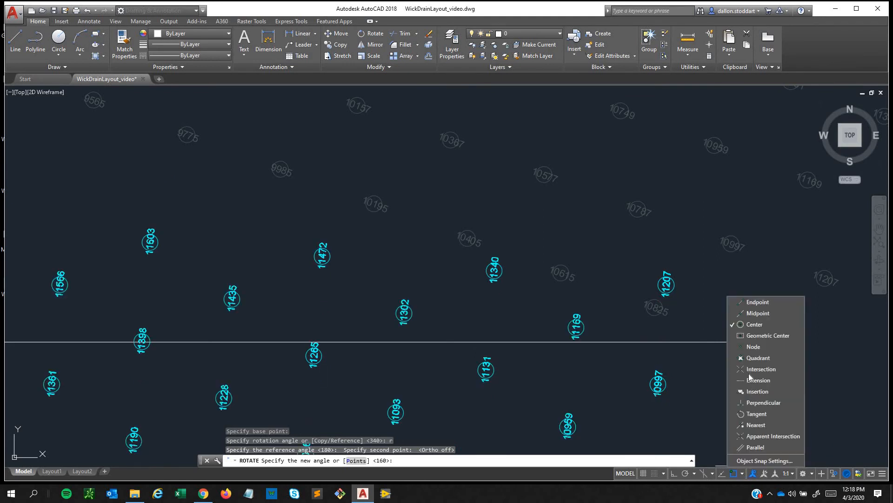
pyautogui.click(756, 303)
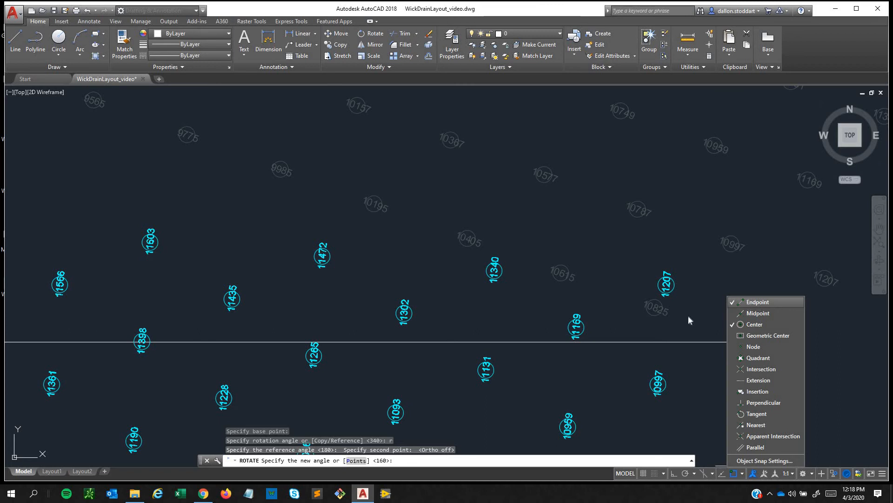
pyautogui.click(242, 349)
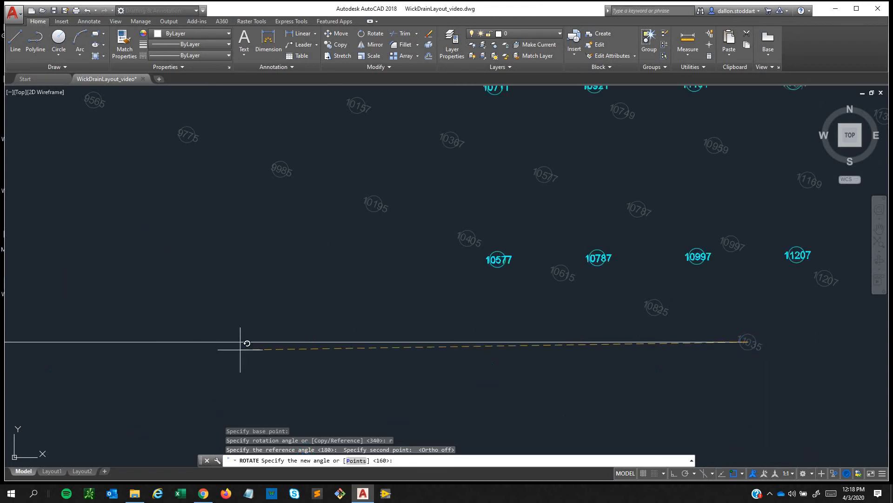
pyautogui.scroll(-1, 83, 359)
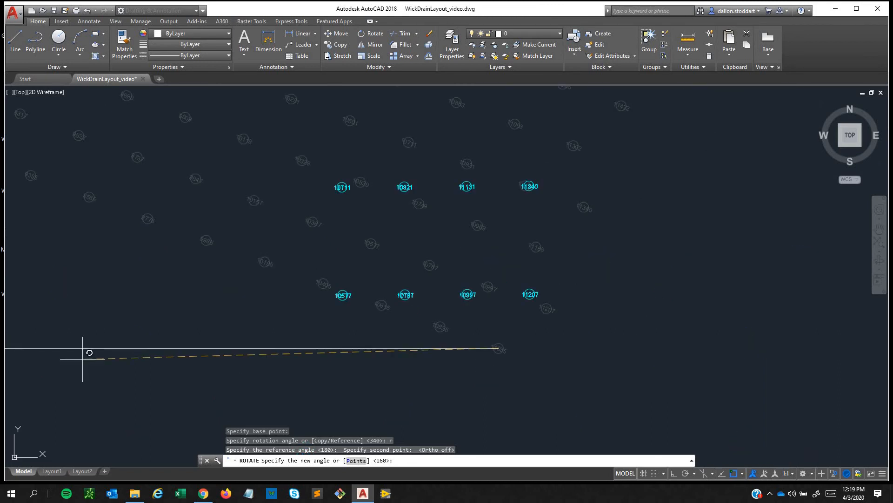
pyautogui.scroll(-1, 83, 359)
pyautogui.moveTo(84, 359); pyautogui.dragTo(362, 350, button='middle')
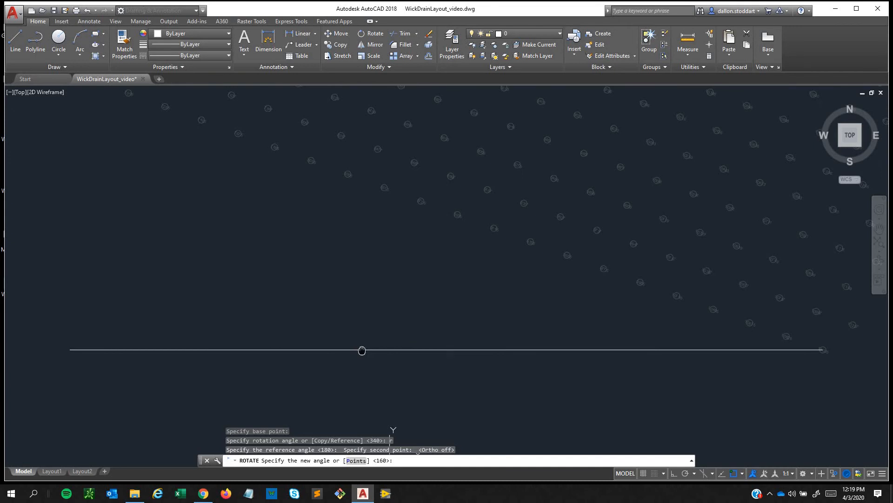
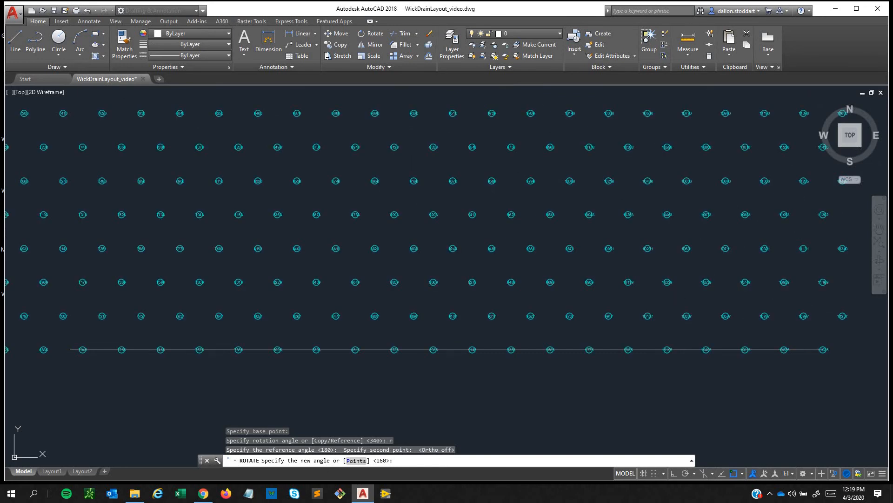
pyautogui.press('Escape')
# Erase the horizontal reference line along the grid's bottom row
pyautogui.scroll(-3, 459, 309)
pyautogui.click(457, 324)
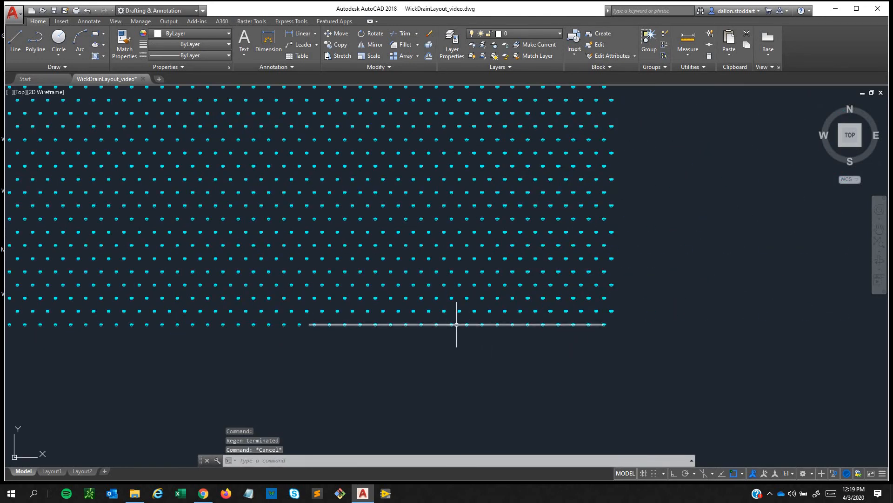
pyautogui.press('Delete')
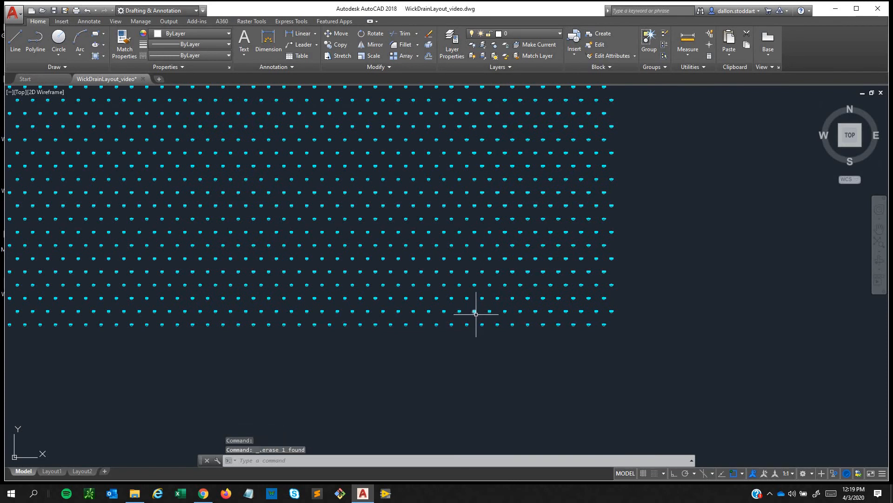
# Examine the number sequence of the points at the rotated grid's lower-left corner
pyautogui.scroll(-5, 379, 343)
pyautogui.moveTo(379, 343)
pyautogui.mouseDown(button='middle')
pyautogui.moveTo(404, 376)
pyautogui.moveTo(421, 376)
pyautogui.moveTo(426, 405)
pyautogui.moveTo(432, 382)
pyautogui.mouseUp(button='middle')
pyautogui.scroll(-2, 406, 377)
pyautogui.scroll(2, 442, 377)
pyautogui.scroll(8, 290, 371)
pyautogui.scroll(6, 187, 408)
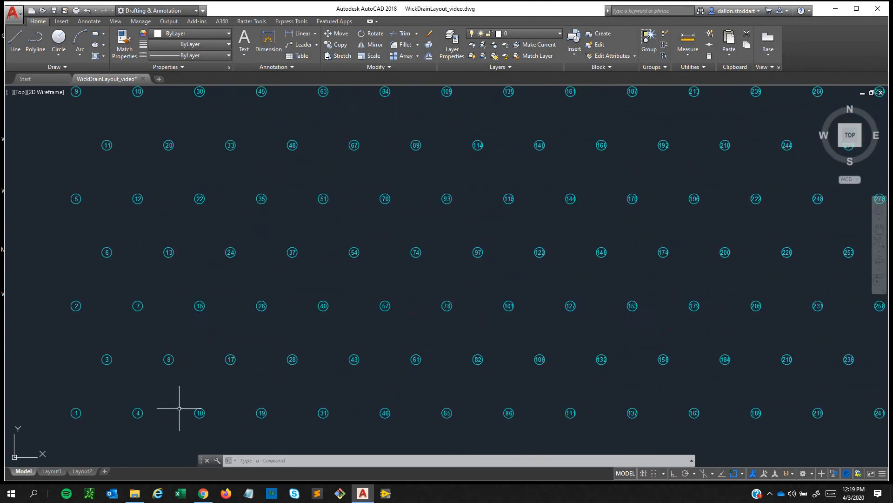
pyautogui.scroll(-10, 261, 153)
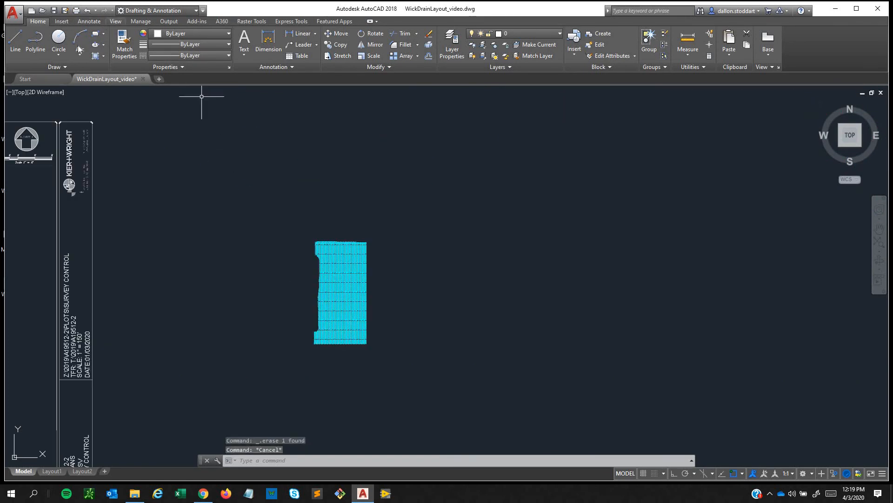
# Renumber all points with Increment on the DAQ-WICK block's PTNO tag, starting at 1, ordered by X descending, then Y ascending
pyautogui.click(196, 21)
pyautogui.click(59, 46)
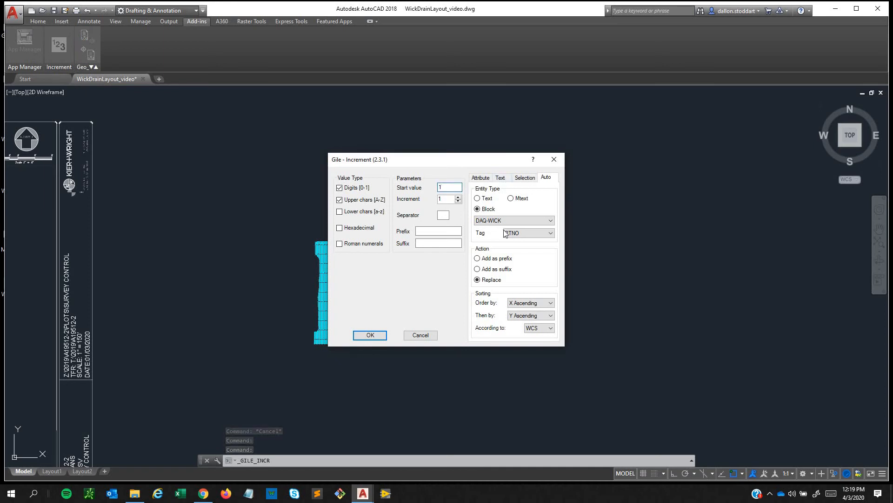
pyautogui.click(531, 305)
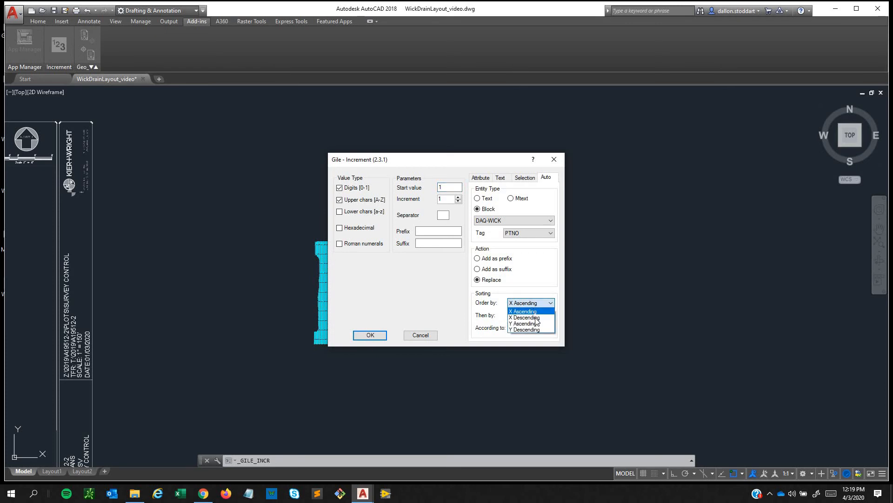
pyautogui.click(535, 318)
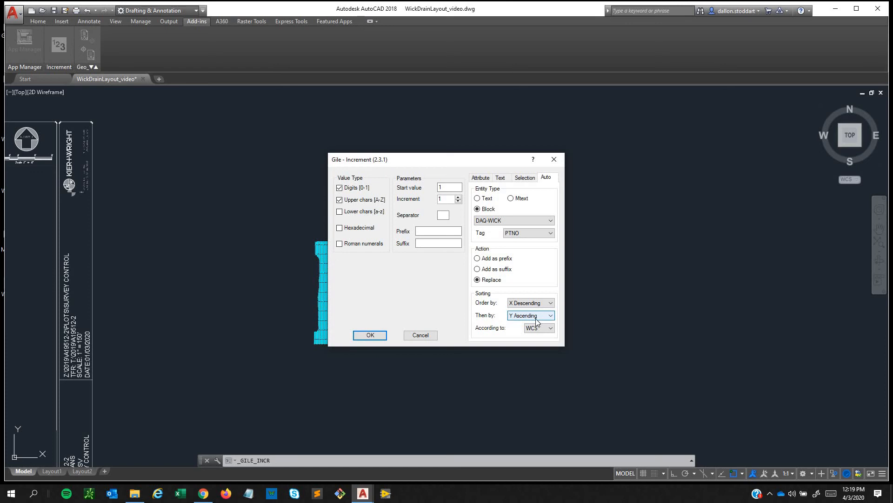
pyautogui.click(370, 335)
pyautogui.click(395, 363)
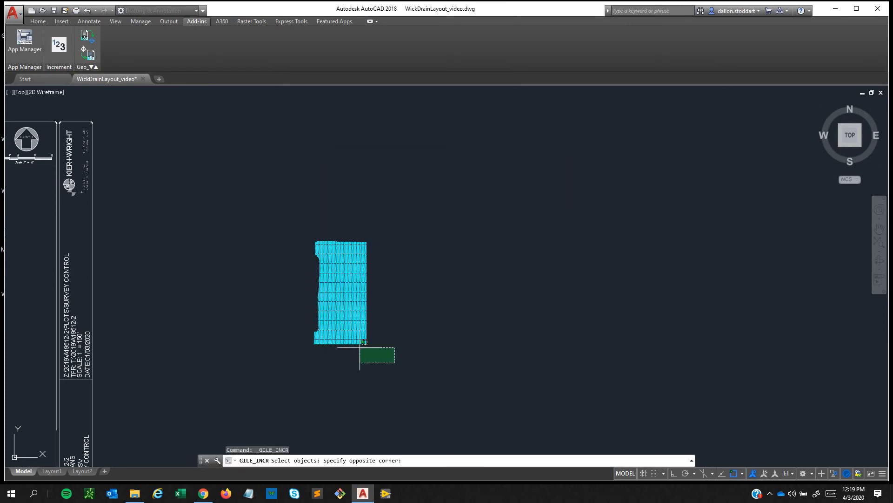
pyautogui.click(293, 226)
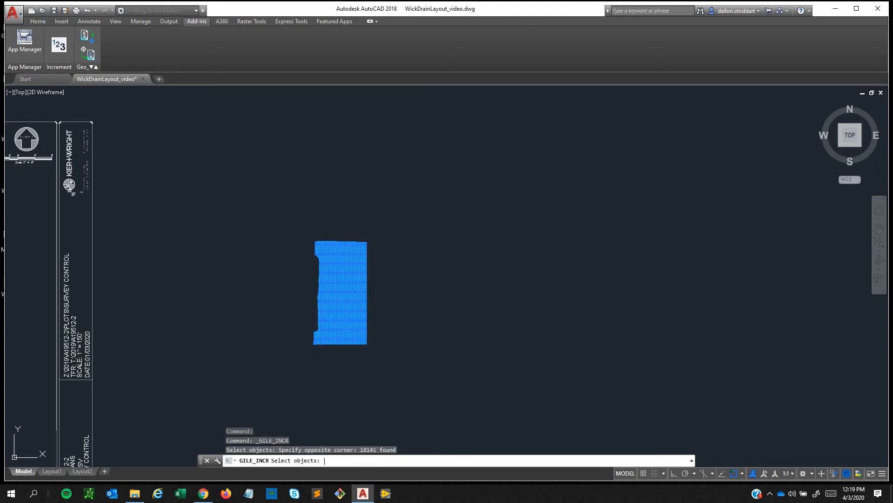
pyautogui.press('Return')
# Examine the point numbers at the grid's lower-right corner to check the new sequence
pyautogui.scroll(20, 399, 369)
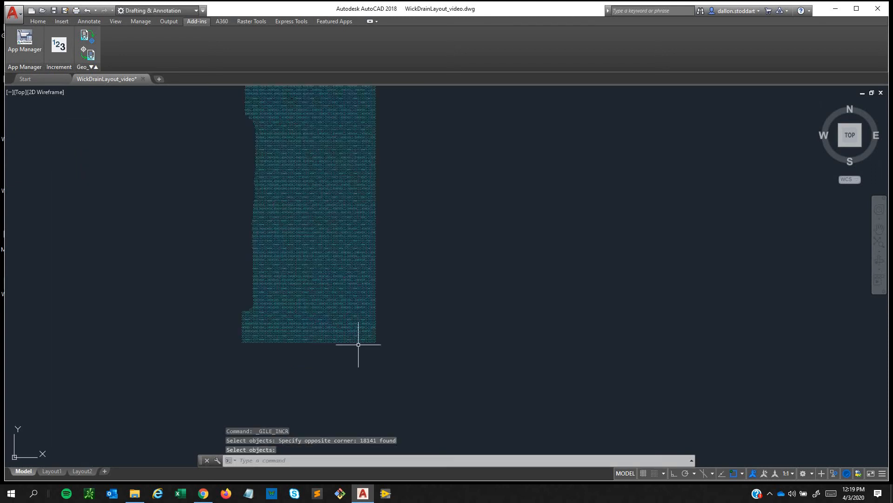
pyautogui.scroll(3, 430, 340)
pyautogui.scroll(-3, 424, 341)
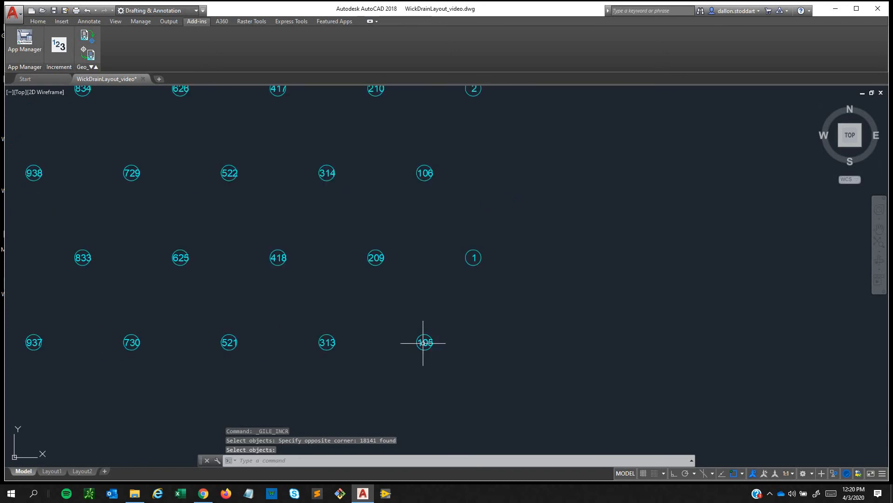
pyautogui.moveTo(463, 276); pyautogui.dragTo(425, 355, button='middle')
pyautogui.scroll(-2, 424, 355)
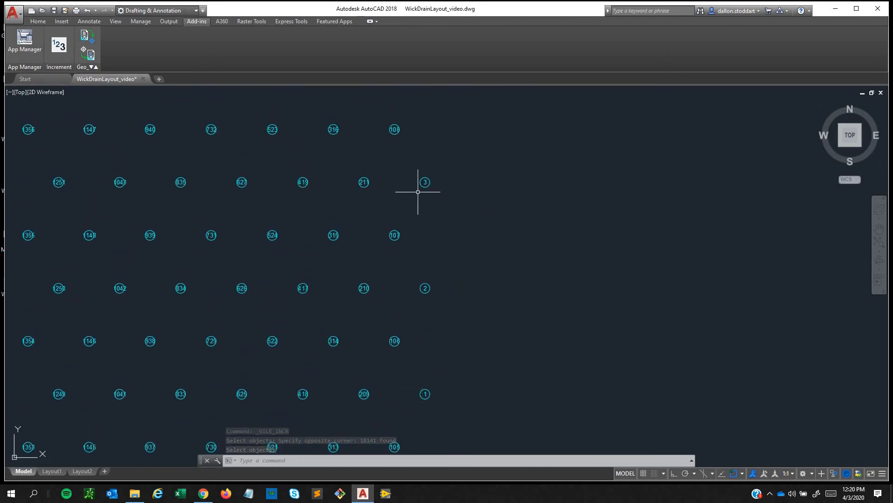
# Renumber all points with Increment on the DAQ-WICK block's PTNO tag, starting at 1, ordered by Y descending, then X descending
pyautogui.scroll(-2, 422, 189)
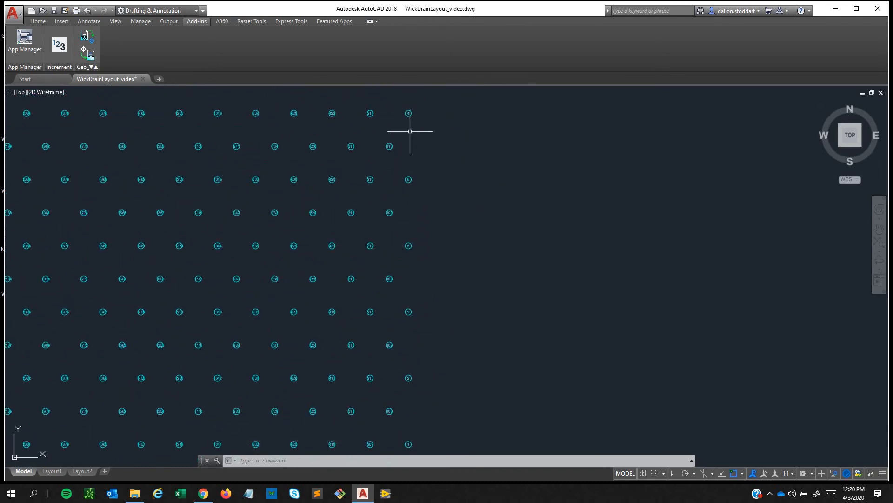
pyautogui.scroll(1, 411, 151)
pyautogui.scroll(-8, 407, 155)
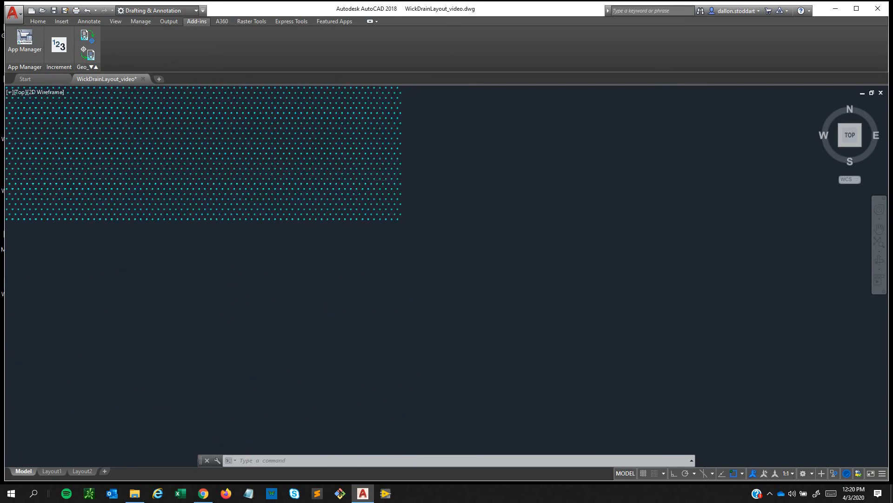
pyautogui.moveTo(359, 172); pyautogui.dragTo(427, 426, button='middle')
pyautogui.scroll(-1, 365, 340)
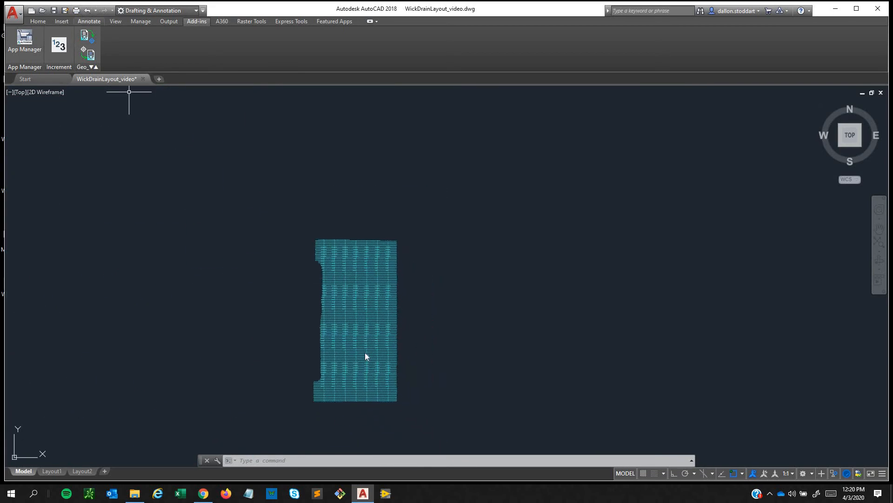
pyautogui.click(58, 45)
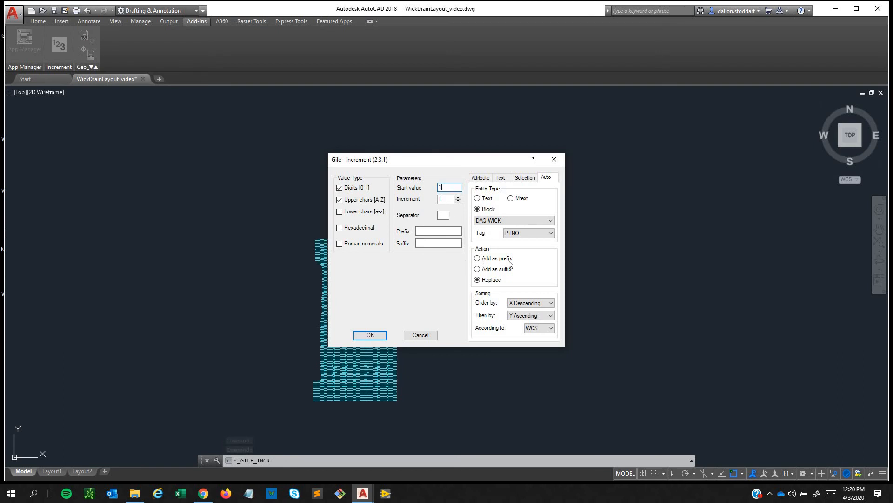
pyautogui.click(532, 305)
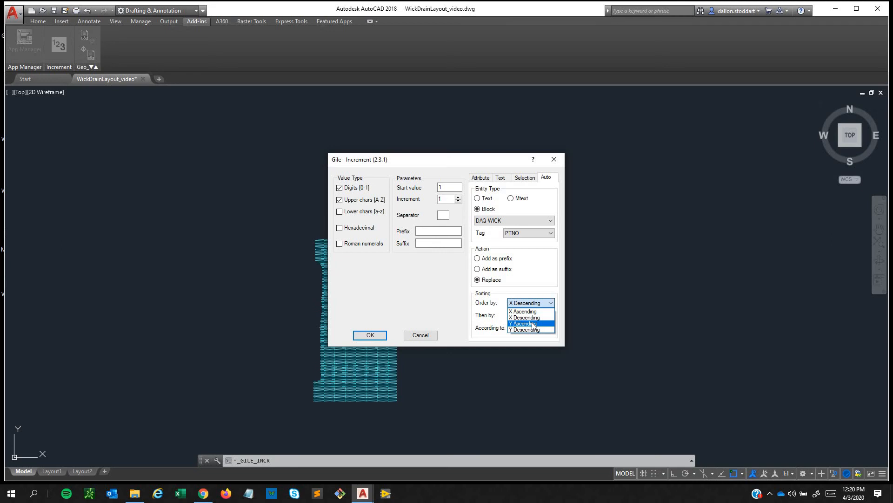
pyautogui.click(530, 329)
pyautogui.click(534, 316)
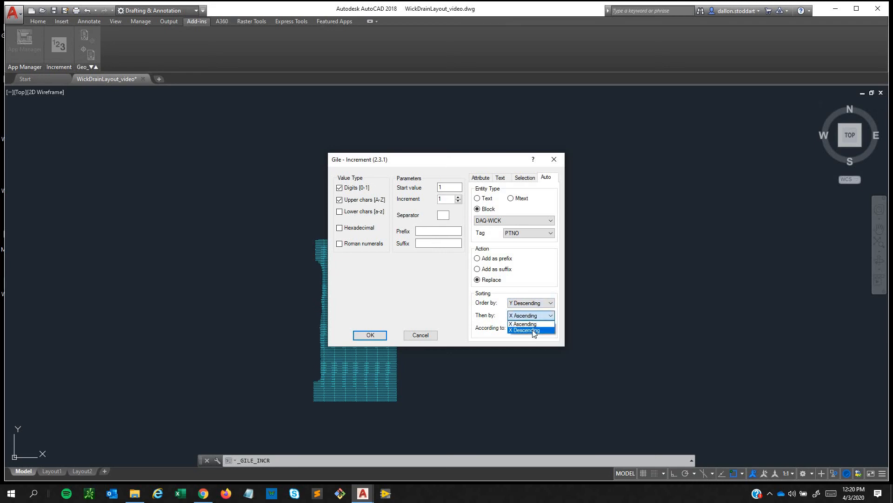
pyautogui.click(518, 330)
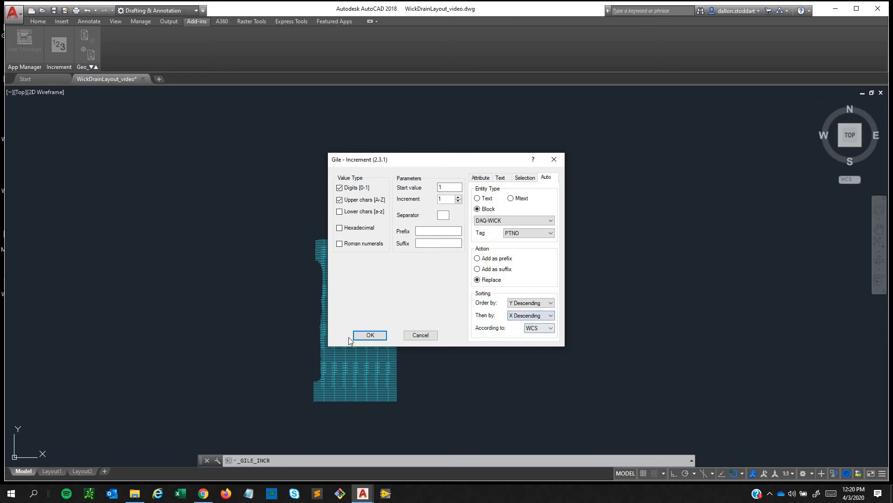
pyautogui.click(370, 335)
pyautogui.click(439, 430)
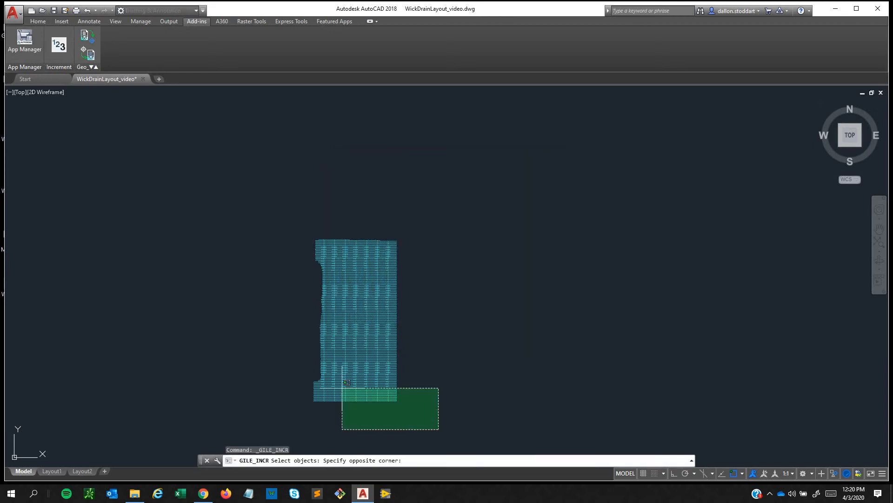
pyautogui.click(282, 200)
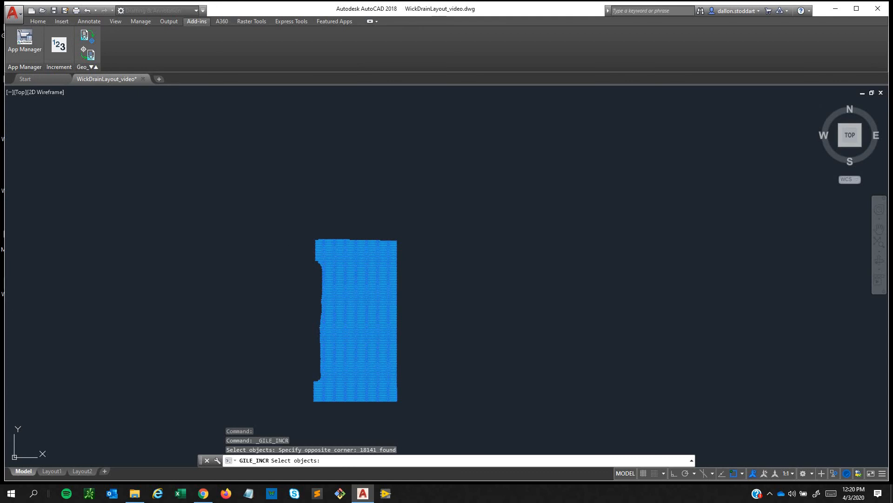
pyautogui.press('Return')
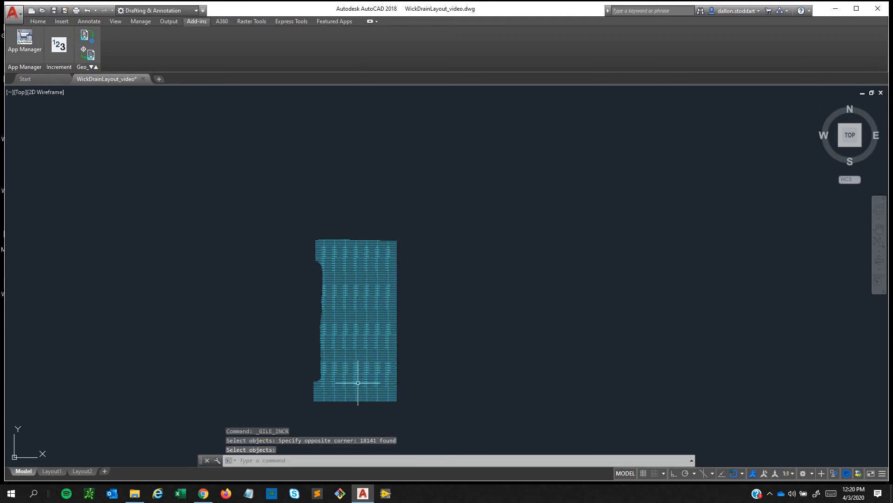
# Examine the point numbers along the grid's bottom rows from the lower-right to the lower-left corner
pyautogui.moveTo(360, 401); pyautogui.dragTo(415, 241, button='middle')
pyautogui.scroll(10, 401, 363)
pyautogui.scroll(8, 442, 266)
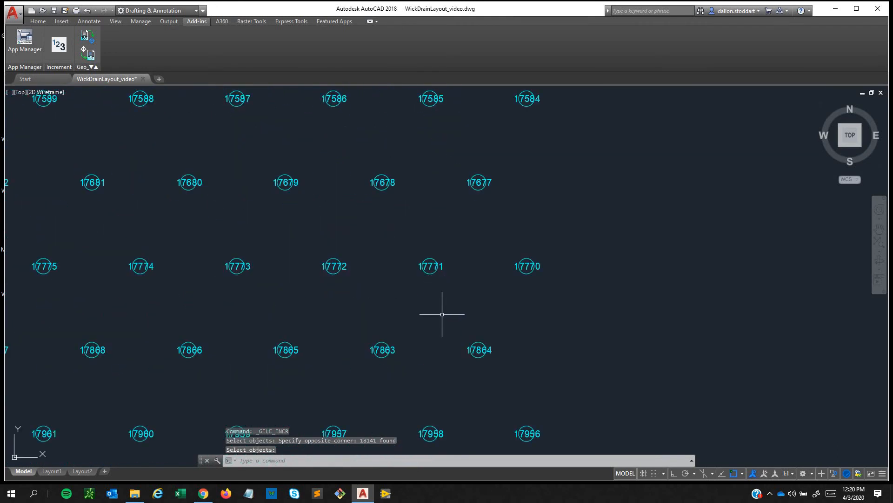
pyautogui.scroll(-3, 403, 330)
pyautogui.scroll(-5, 138, 317)
pyautogui.moveTo(151, 310); pyautogui.dragTo(806, 243, button='middle')
pyautogui.moveTo(158, 251); pyautogui.dragTo(745, 258, button='middle')
pyautogui.scroll(4, 144, 293)
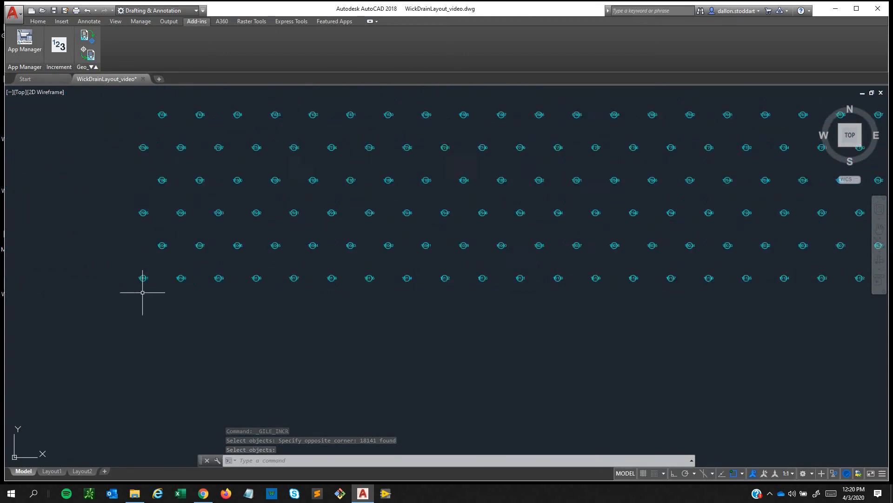
pyautogui.scroll(2, 210, 201)
pyautogui.scroll(-10, 319, 135)
pyautogui.scroll(-3, 391, 311)
pyautogui.scroll(-4, 381, 308)
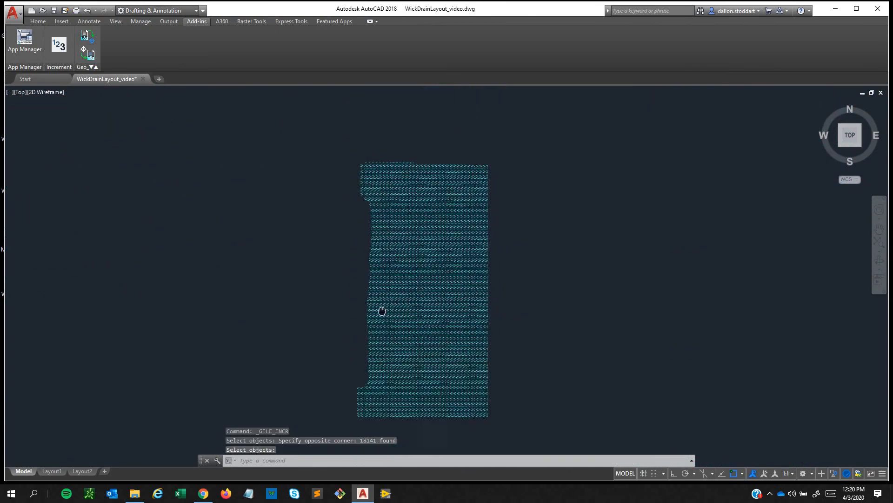
# Examine the point numbers along the grid's top rows, following the first row from its starting point westward and across the gap
pyautogui.scroll(2, 372, 193)
pyautogui.scroll(8, 343, 281)
pyautogui.scroll(4, 269, 267)
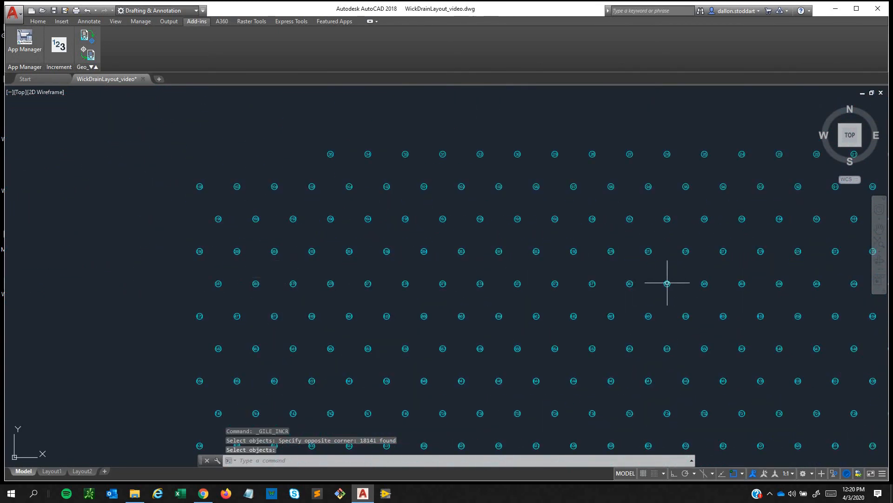
pyautogui.moveTo(759, 309); pyautogui.dragTo(69, 282, button='middle')
pyautogui.moveTo(837, 194); pyautogui.dragTo(427, 258, button='middle')
pyautogui.scroll(2, 446, 204)
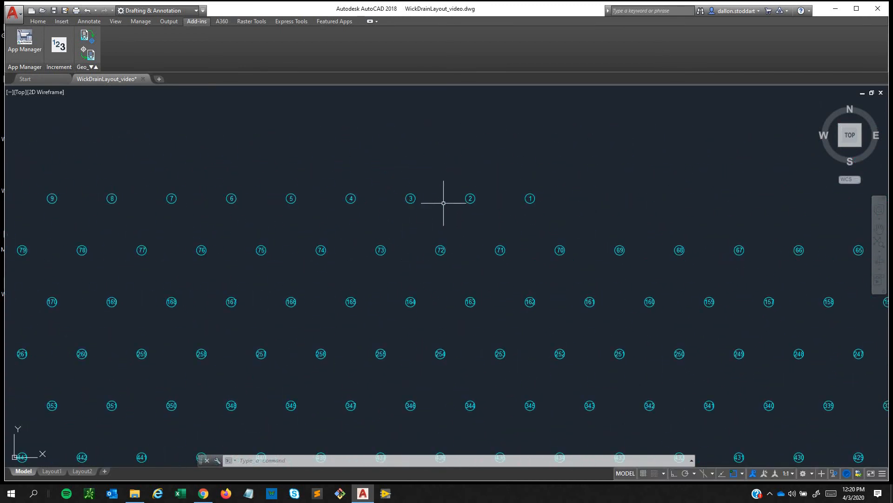
pyautogui.moveTo(208, 224); pyautogui.dragTo(581, 225, button='middle')
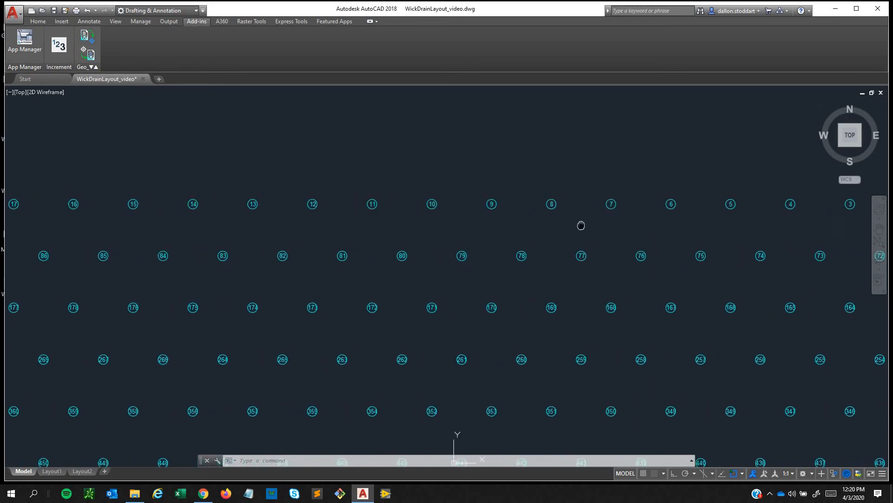
pyautogui.moveTo(147, 236); pyautogui.dragTo(723, 236, button='middle')
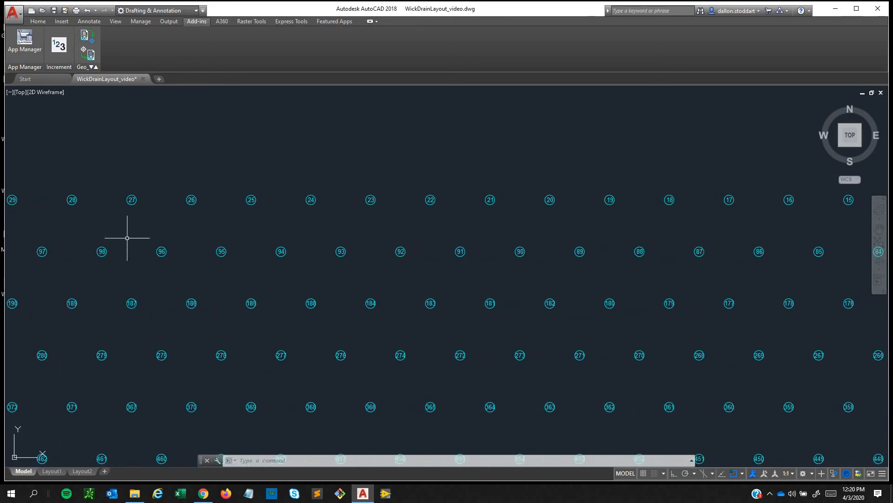
pyautogui.moveTo(135, 237); pyautogui.dragTo(430, 231, button='middle')
pyautogui.moveTo(97, 242); pyautogui.dragTo(446, 243, button='middle')
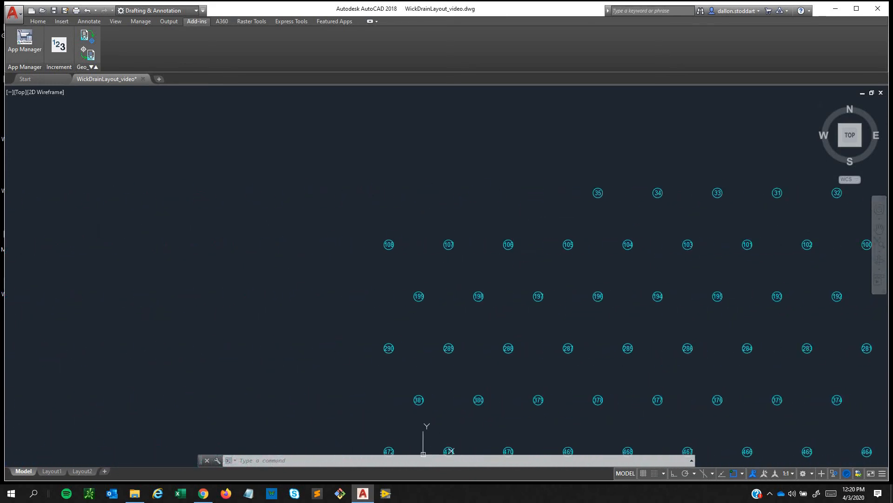
pyautogui.scroll(-5, 616, 216)
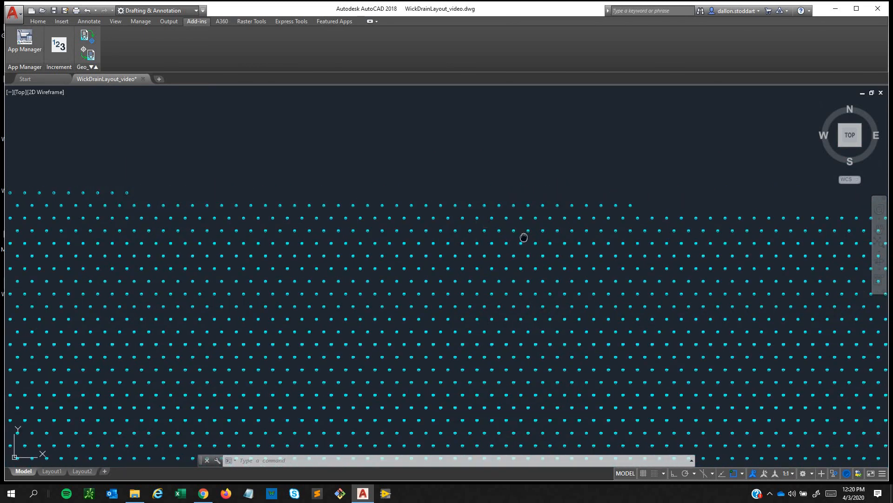
pyautogui.scroll(6, 284, 205)
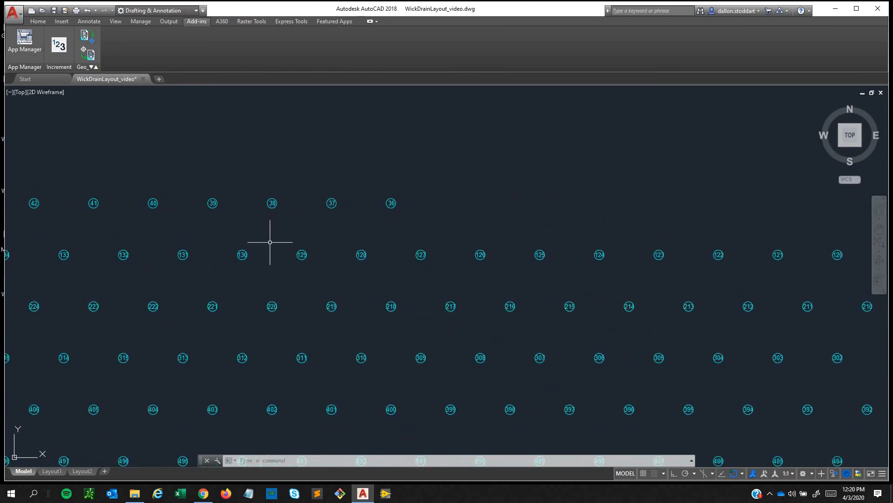
# Thaw the WickDrain Boundary layer
pyautogui.scroll(-5, 270, 242)
pyautogui.moveTo(259, 333)
pyautogui.mouseDown(button='middle')
pyautogui.moveTo(363, 269)
pyautogui.moveTo(335, 293)
pyautogui.mouseUp(button='middle')
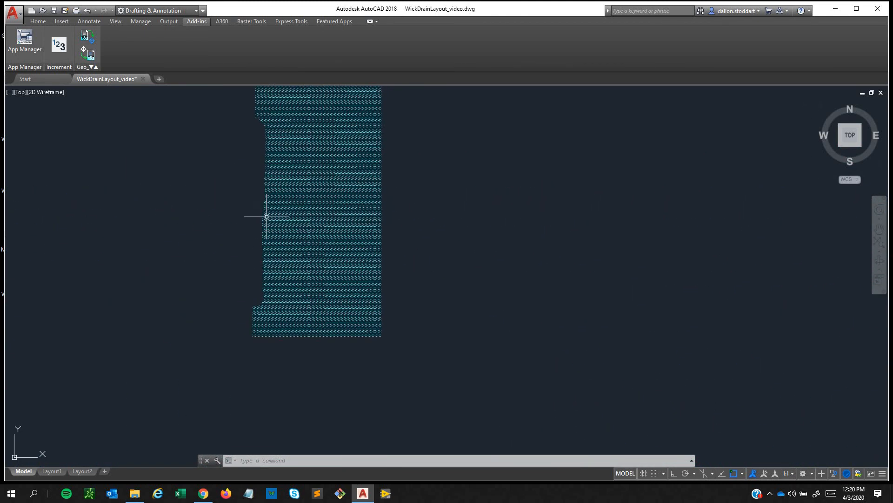
pyautogui.moveTo(267, 217)
pyautogui.mouseDown(button='middle')
pyautogui.moveTo(169, 293)
pyautogui.moveTo(157, 270)
pyautogui.mouseUp(button='middle')
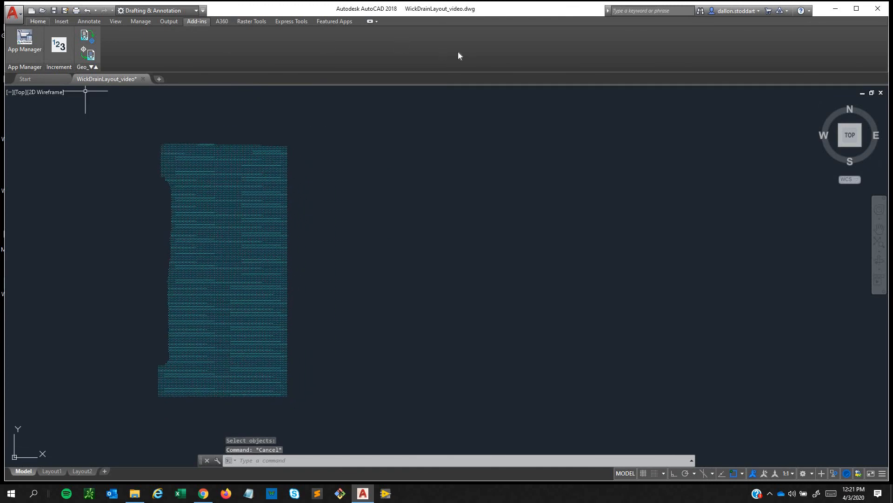
pyautogui.click(530, 33)
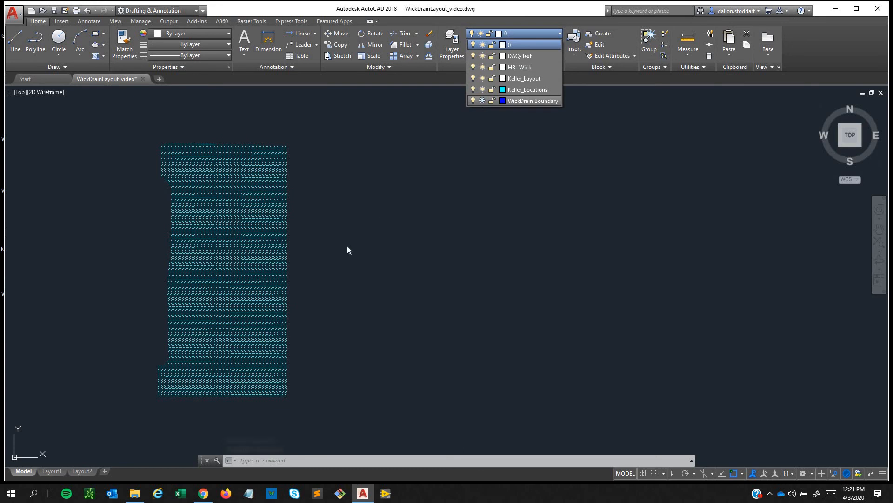
pyautogui.click(483, 101)
pyautogui.moveTo(237, 360); pyautogui.dragTo(348, 247, button='middle')
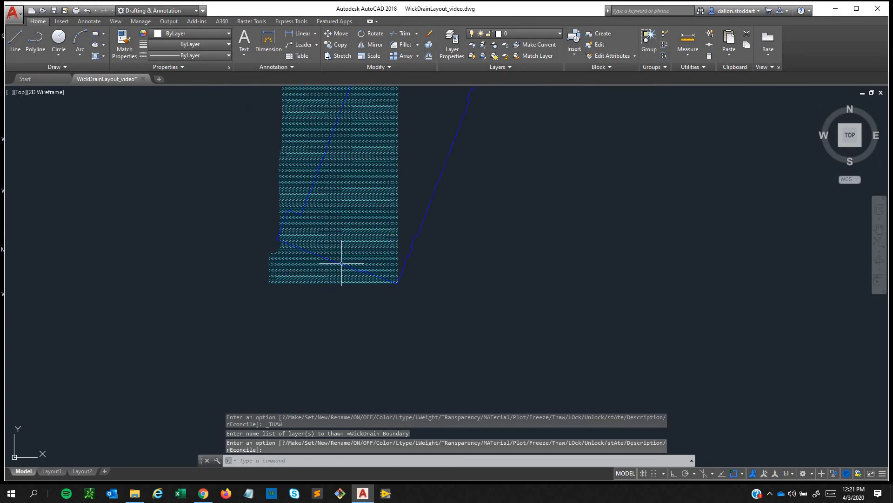
pyautogui.click(319, 311)
pyautogui.click(251, 272)
pyautogui.rightClick(258, 283)
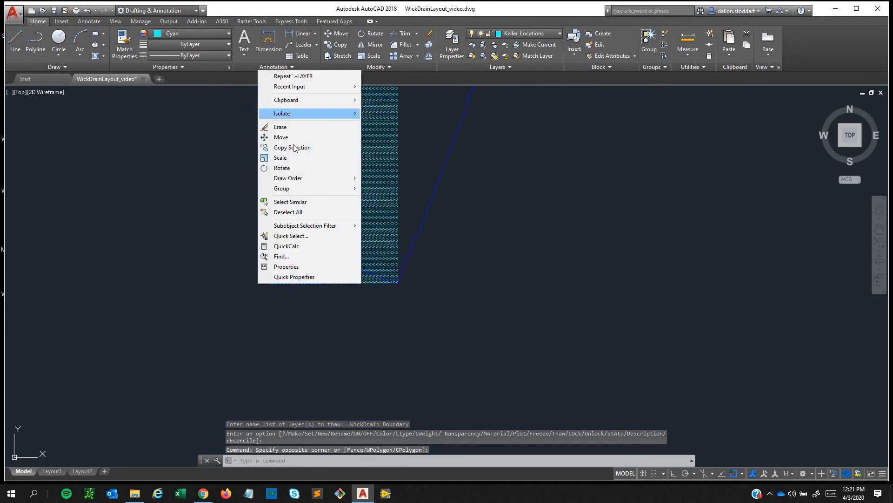
pyautogui.click(291, 166)
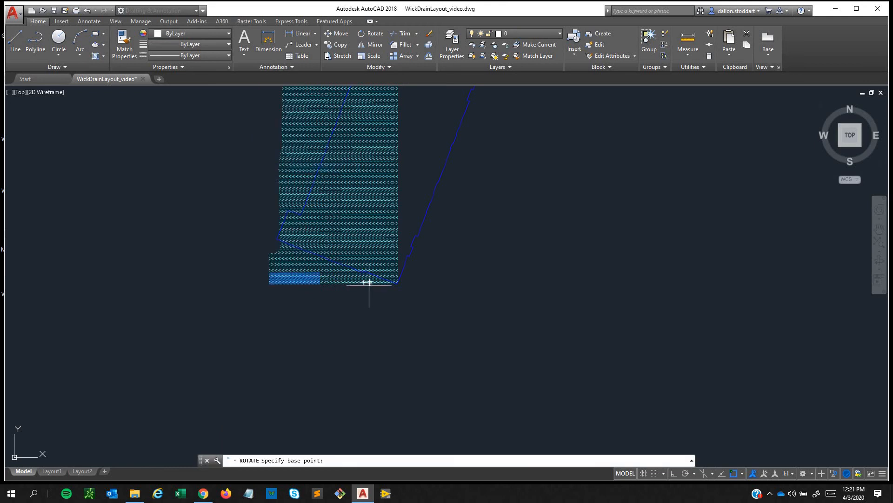
pyautogui.scroll(5, 372, 279)
pyautogui.press('Escape')
# Rotate all wick drain points by reference about the lower-right corner, aligning the bottom row with the boundary's lower-left corner
pyautogui.click(267, 331)
pyautogui.click(160, 269)
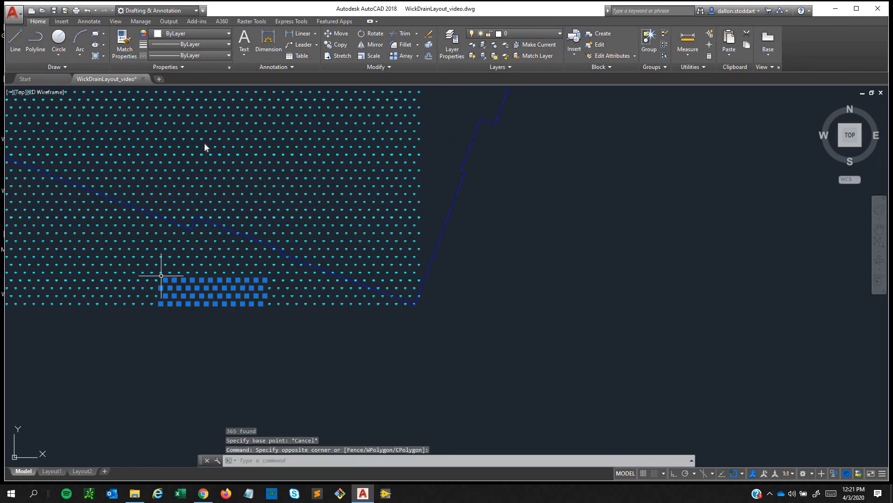
pyautogui.rightClick(162, 272)
pyautogui.click(173, 195)
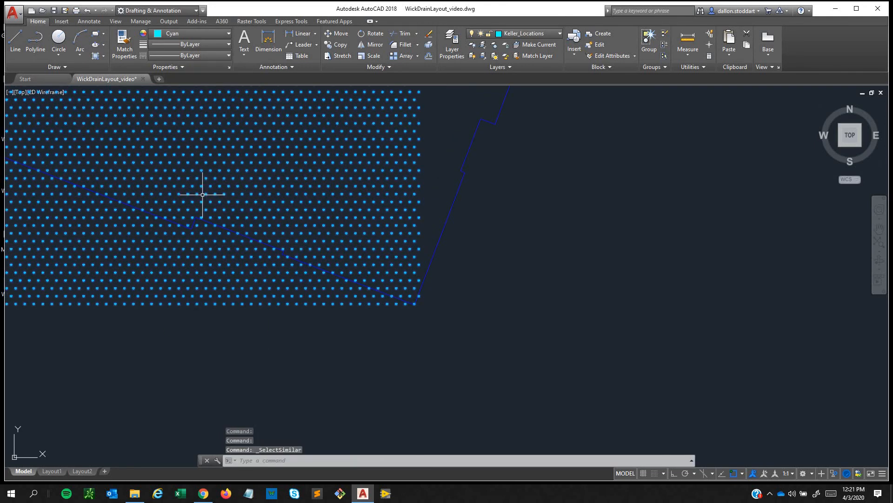
pyautogui.scroll(5, 411, 313)
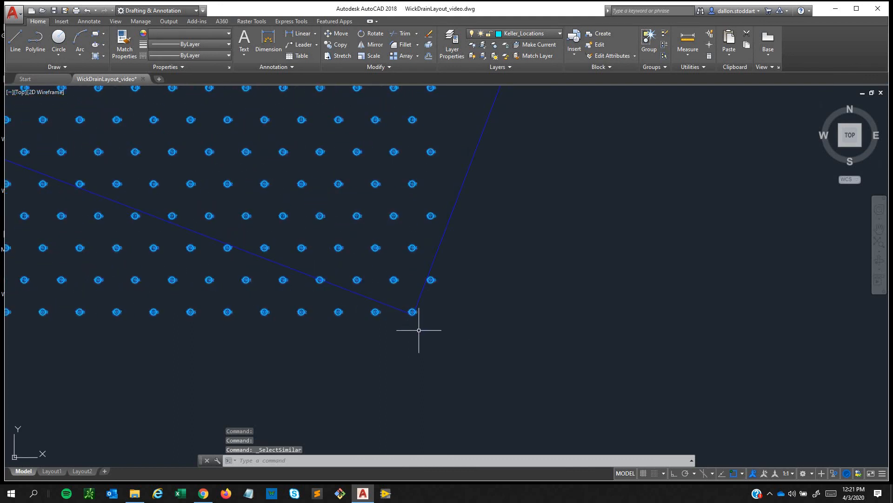
pyautogui.write('ro')
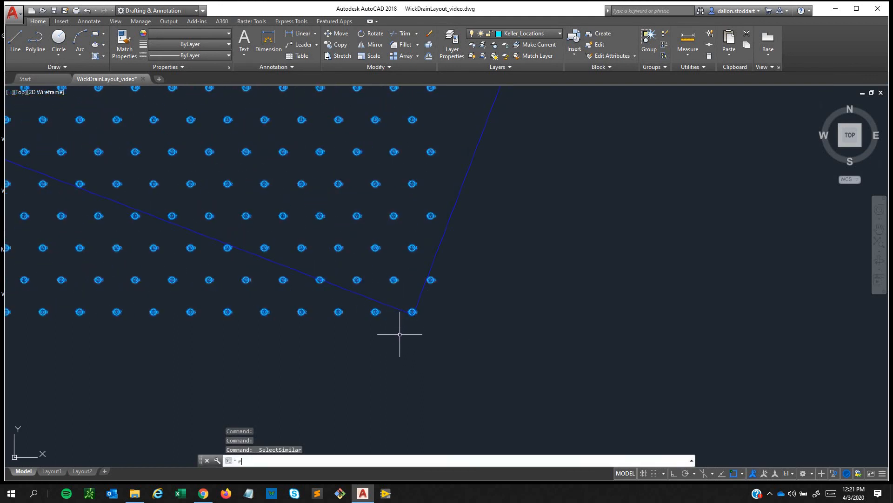
pyautogui.press('Return')
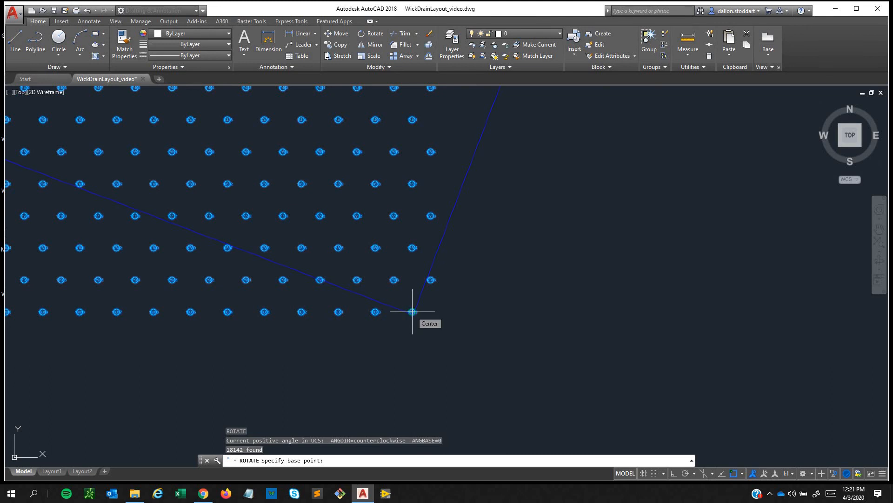
pyautogui.click(413, 311)
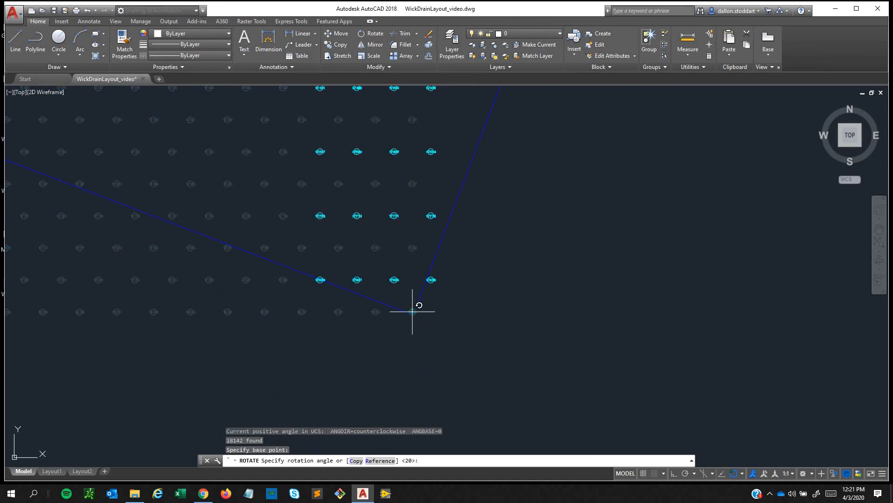
pyautogui.write('r')
pyautogui.press('Return')
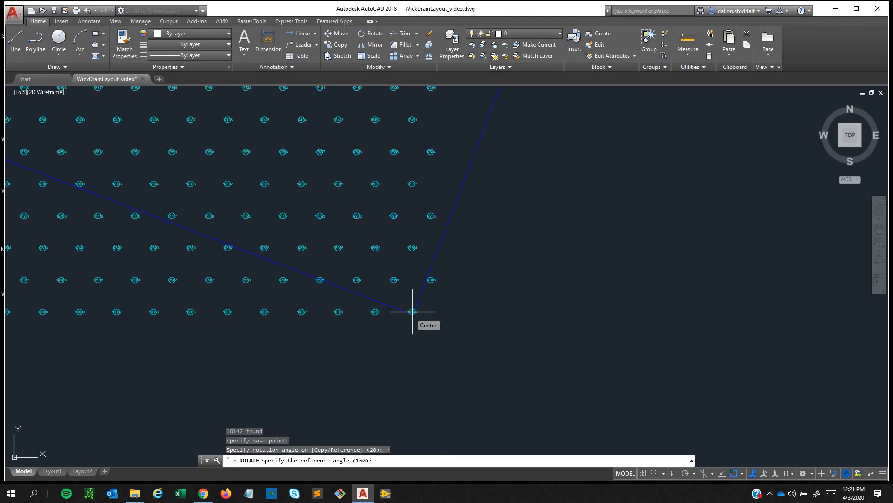
pyautogui.scroll(-5, 122, 325)
pyautogui.moveTo(123, 325); pyautogui.dragTo(760, 267, button='middle')
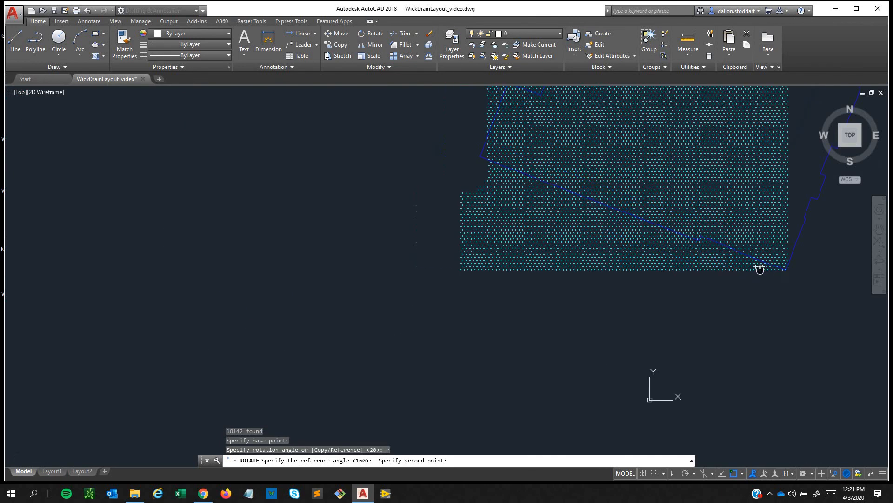
pyautogui.scroll(4, 470, 266)
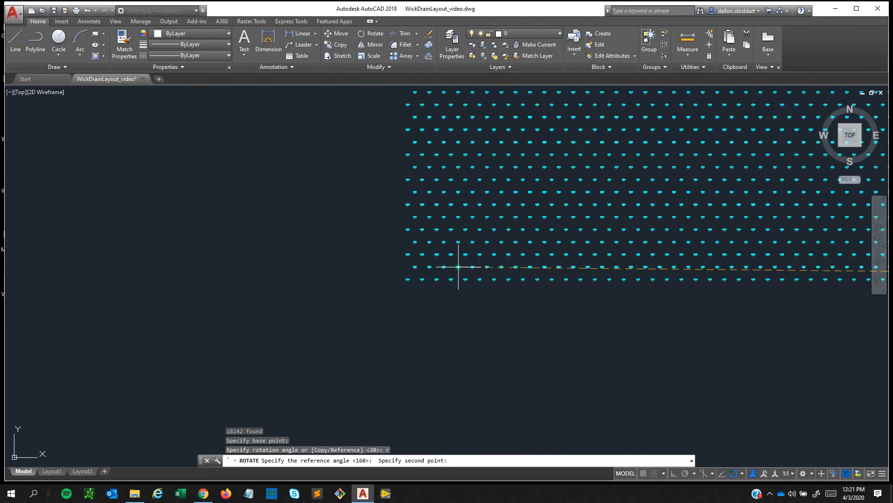
pyautogui.click(401, 279)
pyautogui.moveTo(431, 133); pyautogui.dragTo(432, 298, button='middle')
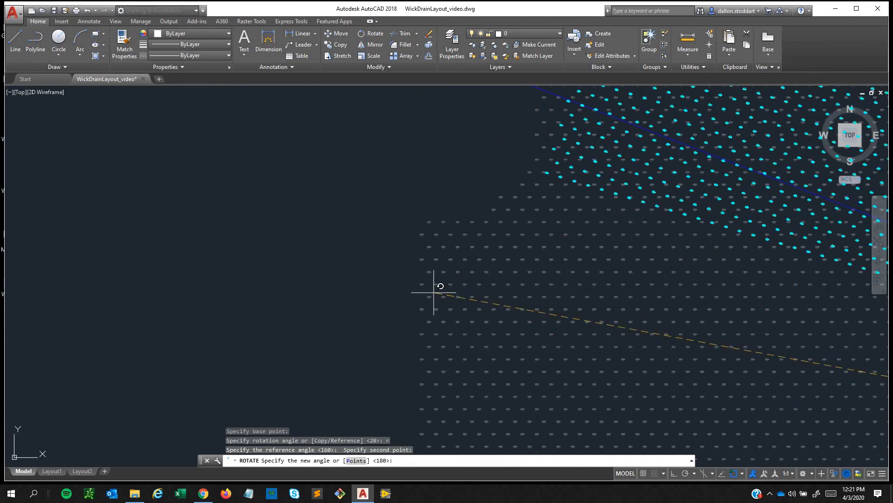
pyautogui.moveTo(459, 184); pyautogui.dragTo(412, 306, button='middle')
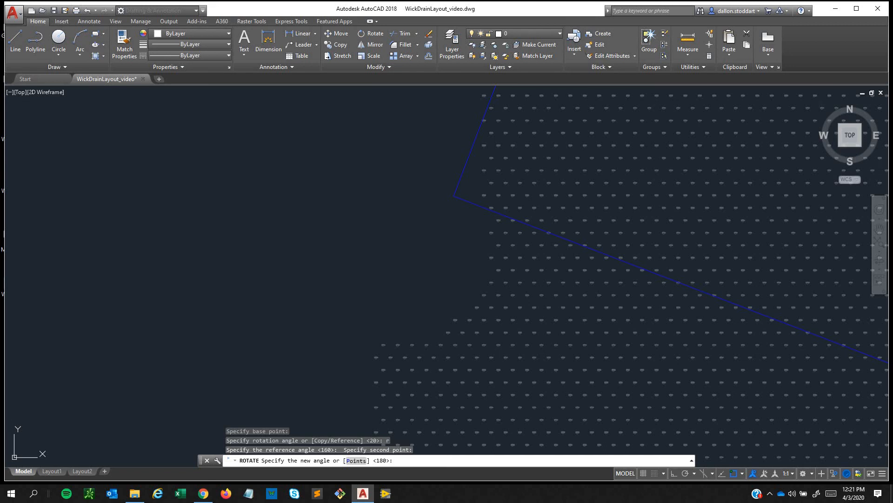
pyautogui.click(450, 196)
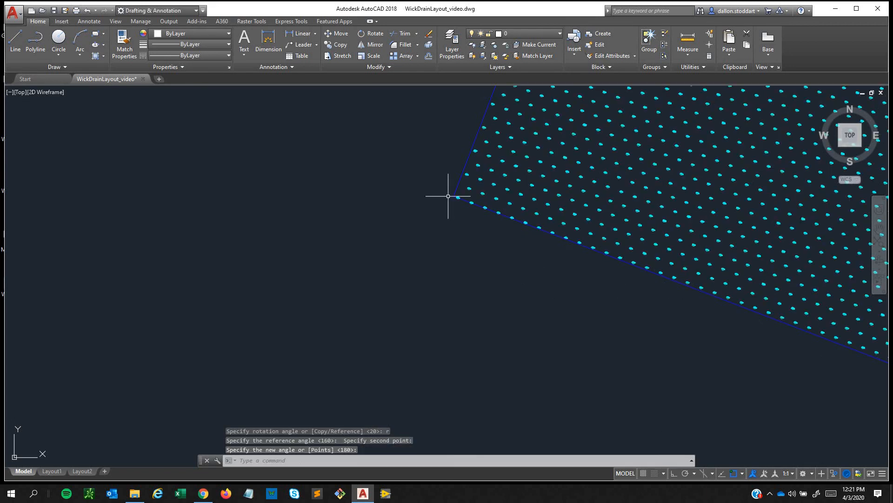
# Erase the stray points outside the boundary just below the upper notch on its west side
pyautogui.scroll(-10, 494, 226)
pyautogui.moveTo(493, 225); pyautogui.dragTo(328, 303, button='middle')
pyautogui.scroll(8, 328, 303)
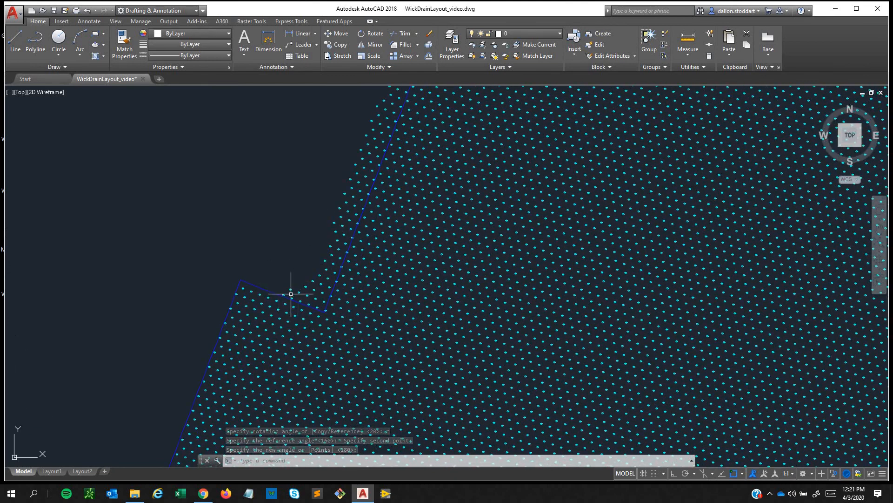
pyautogui.moveTo(375, 147); pyautogui.dragTo(275, 404, button='middle')
pyautogui.moveTo(308, 258); pyautogui.dragTo(363, 222, button='middle')
pyautogui.moveTo(340, 254); pyautogui.dragTo(330, 262, button='middle')
pyautogui.moveTo(413, 137); pyautogui.dragTo(363, 285, button='middle')
pyautogui.moveTo(414, 219); pyautogui.dragTo(339, 396, button='middle')
pyautogui.scroll(5, 329, 197)
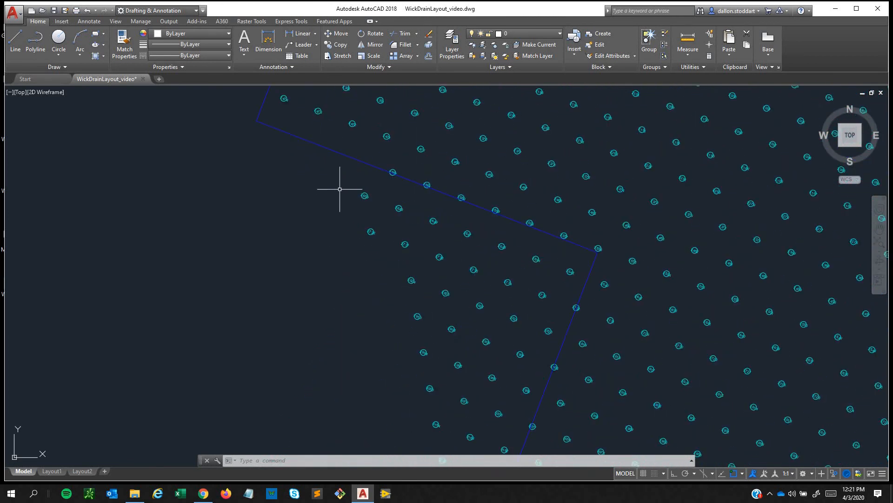
pyautogui.moveTo(340, 189)
pyautogui.mouseDown()
pyautogui.moveTo(427, 200)
pyautogui.moveTo(512, 242)
pyautogui.moveTo(541, 341)
pyautogui.moveTo(512, 393)
pyautogui.moveTo(439, 426)
pyautogui.moveTo(427, 419)
pyautogui.mouseUp()
pyautogui.scroll(-2, 509, 395)
pyautogui.press('Delete')
# Erase further outlying points beyond the boundary along the west edge
pyautogui.moveTo(477, 398)
pyautogui.mouseDown(button='middle')
pyautogui.moveTo(437, 299)
pyautogui.moveTo(470, 223)
pyautogui.mouseUp(button='middle')
pyautogui.click(393, 199)
pyautogui.click(358, 175)
pyautogui.press('Delete')
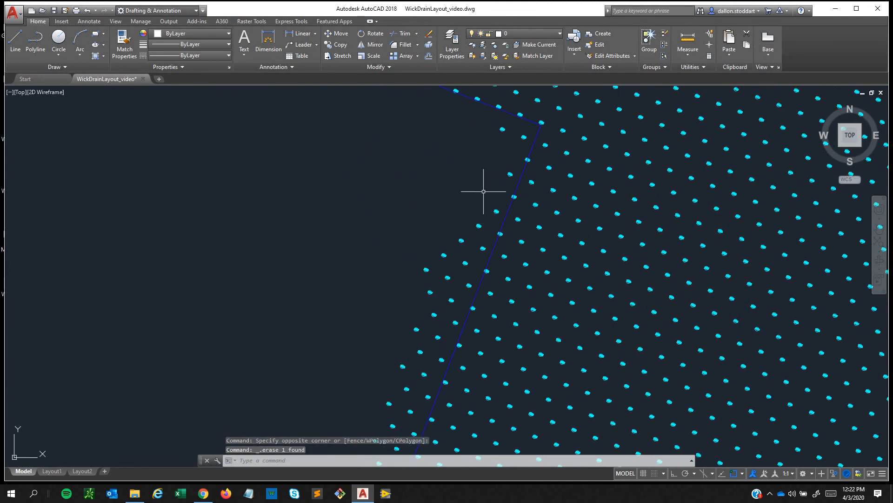
pyautogui.moveTo(484, 191)
pyautogui.mouseDown()
pyautogui.moveTo(373, 324)
pyautogui.moveTo(379, 369)
pyautogui.moveTo(415, 412)
pyautogui.mouseUp()
pyautogui.press('Delete')
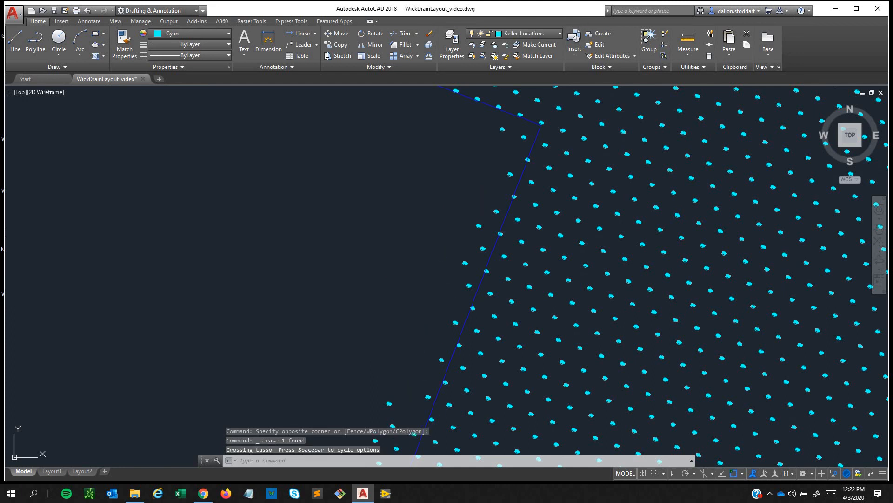
pyautogui.scroll(-5, 399, 355)
pyautogui.moveTo(403, 333); pyautogui.dragTo(424, 204, button='middle')
pyautogui.scroll(-4, 419, 265)
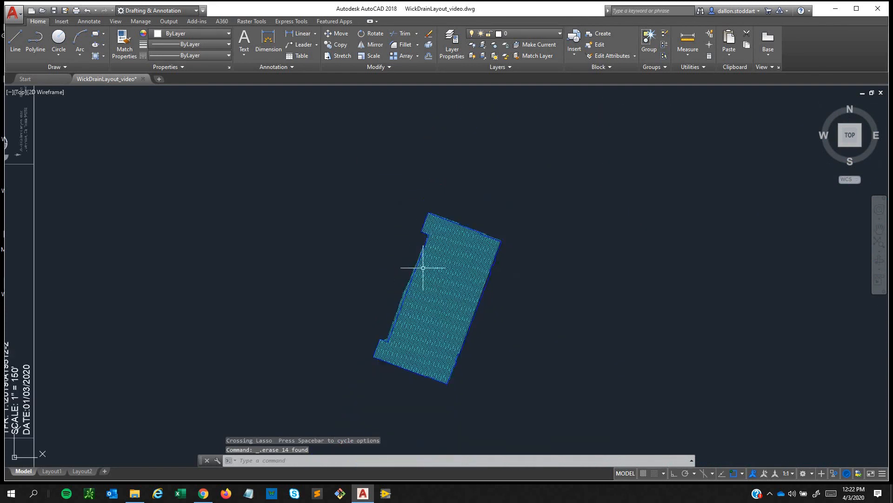
pyautogui.moveTo(442, 335); pyautogui.dragTo(475, 327, button='middle')
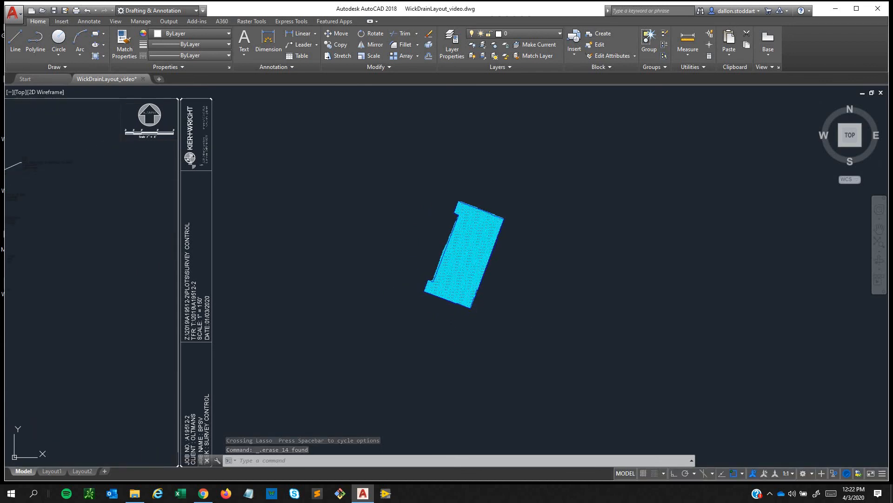
pyautogui.click(531, 352)
pyautogui.click(393, 169)
pyautogui.write('r')
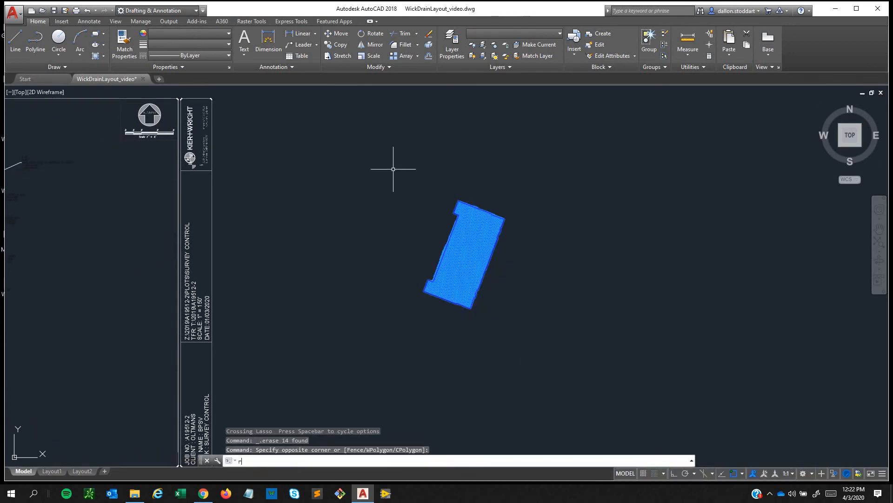
pyautogui.press('Escape')
pyautogui.scroll(7, 499, 259)
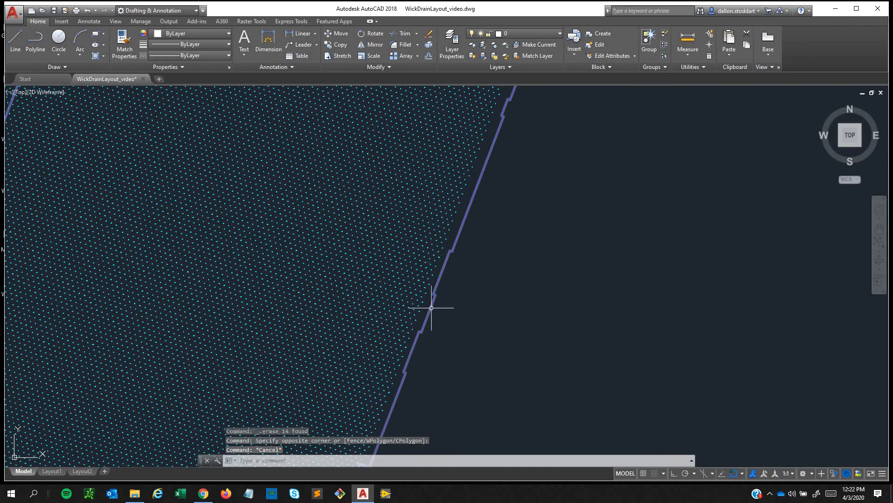
pyautogui.scroll(-6, 529, 114)
pyautogui.scroll(3, 442, 259)
pyautogui.scroll(2, 443, 259)
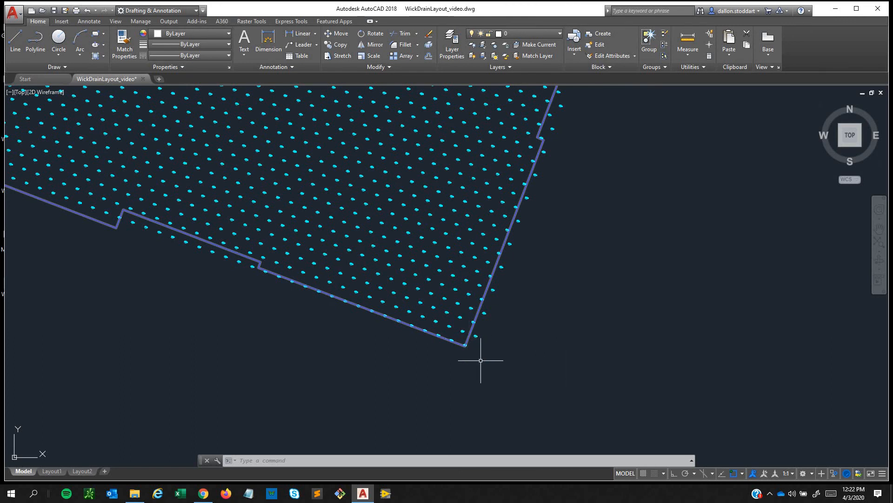
pyautogui.click(489, 372)
pyautogui.click(413, 320)
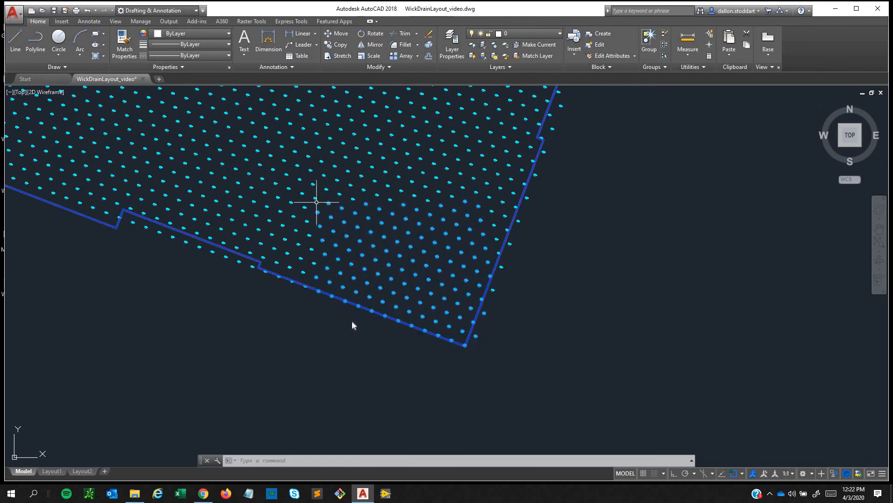
pyautogui.rightClick(324, 320)
pyautogui.click(367, 240)
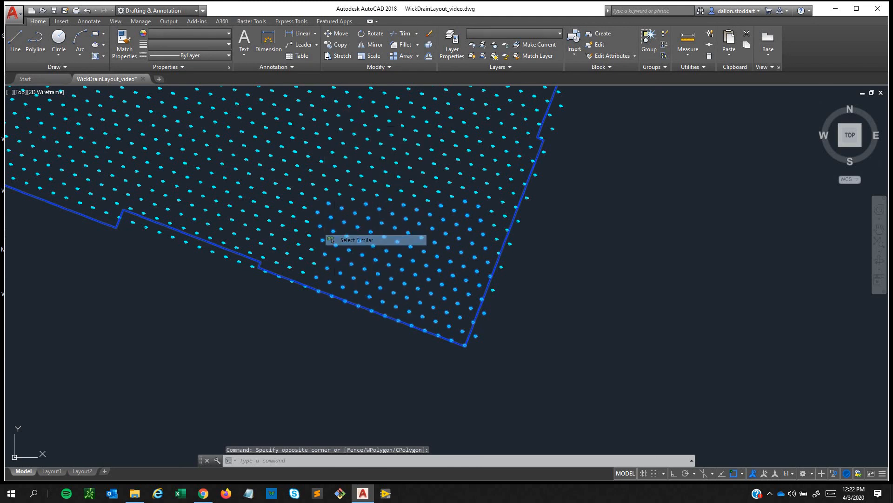
pyautogui.write('mo')
pyautogui.press('Return')
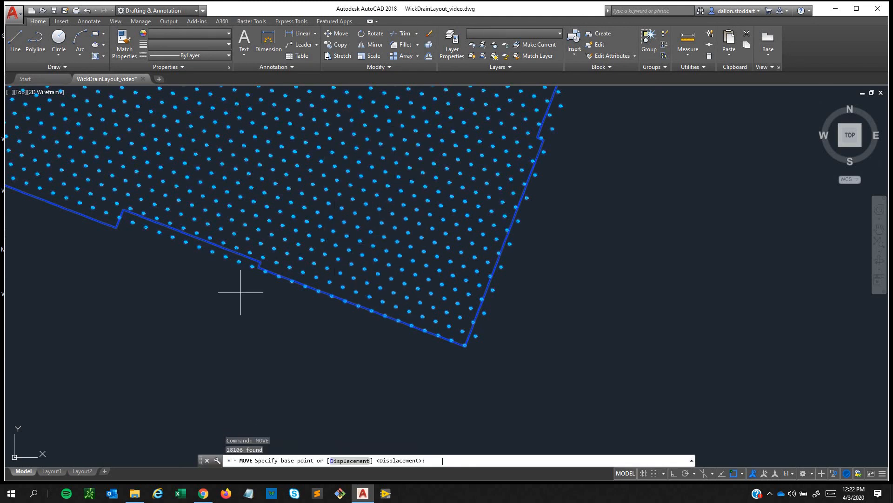
pyautogui.click(465, 346)
pyautogui.scroll(-6, 465, 346)
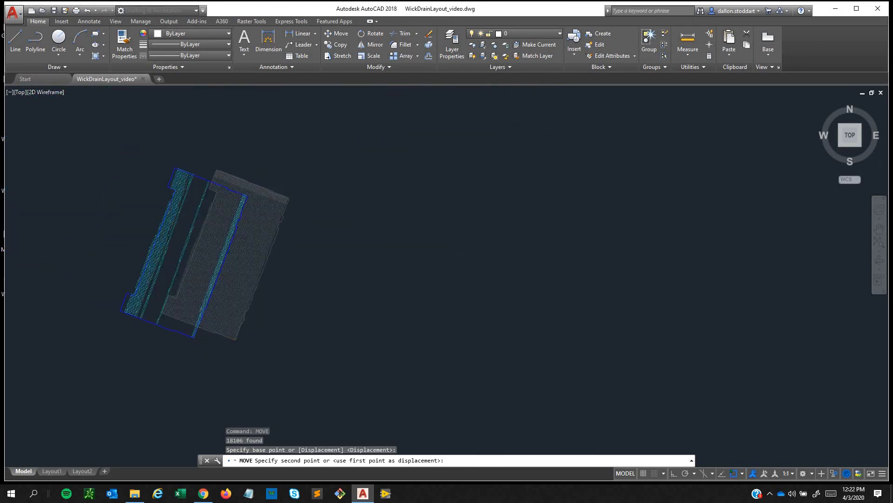
pyautogui.scroll(-4, 194, 336)
pyautogui.moveTo(200, 335); pyautogui.dragTo(855, 258, button='middle')
pyautogui.moveTo(588, 242); pyautogui.dragTo(523, 257, button='middle')
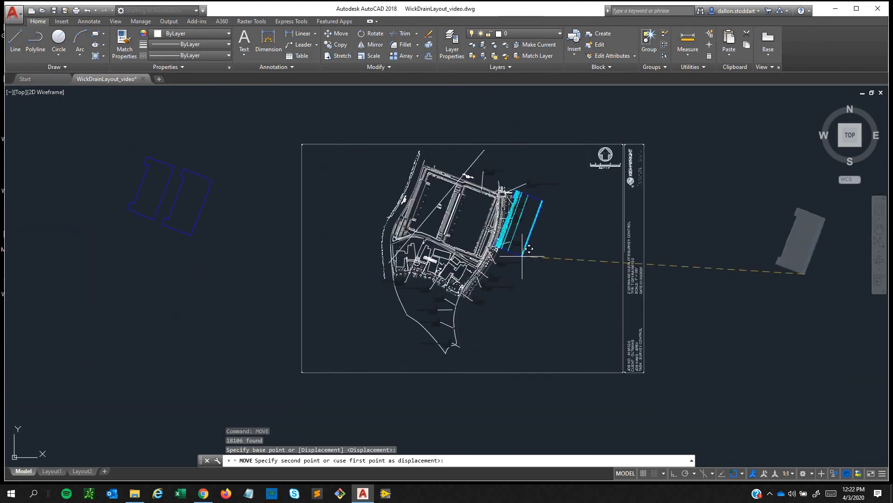
pyautogui.scroll(8, 497, 235)
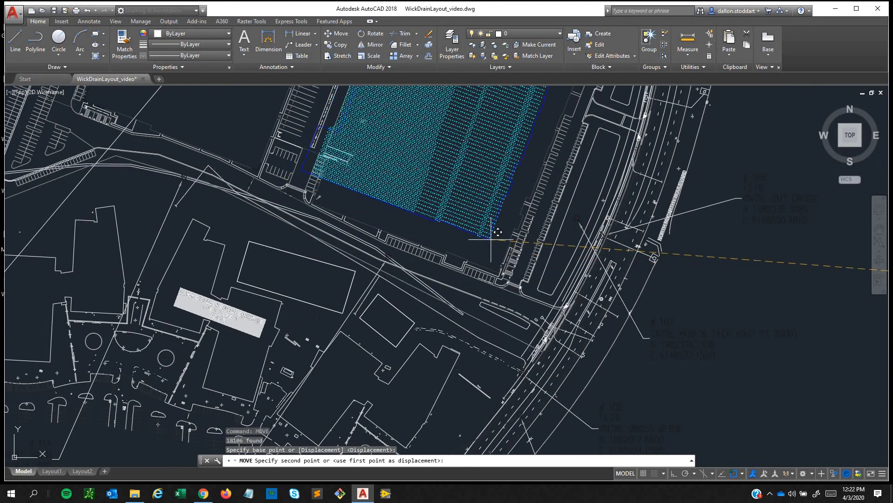
pyautogui.press('Escape')
# Cancel the pending move and reselect all wick drain points by similarity, using a sample group inside the boundary
pyautogui.scroll(-8, 491, 240)
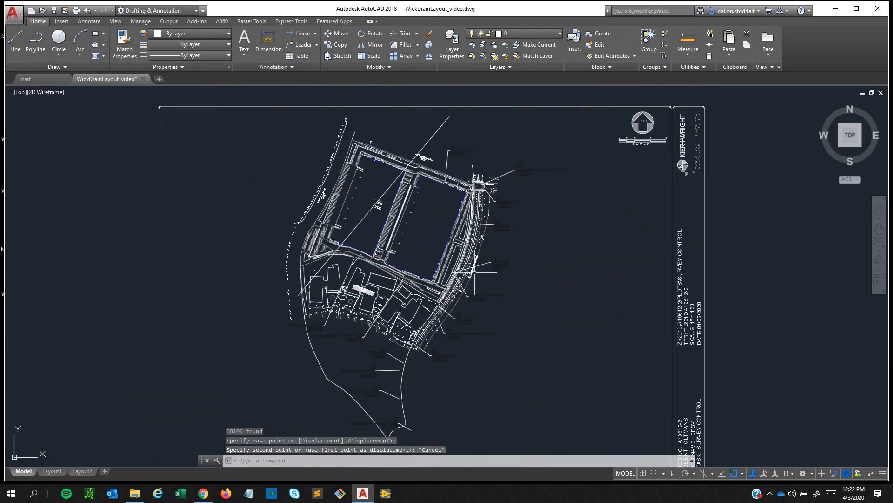
pyautogui.moveTo(814, 303); pyautogui.dragTo(353, 294, button='middle')
pyautogui.scroll(12, 491, 294)
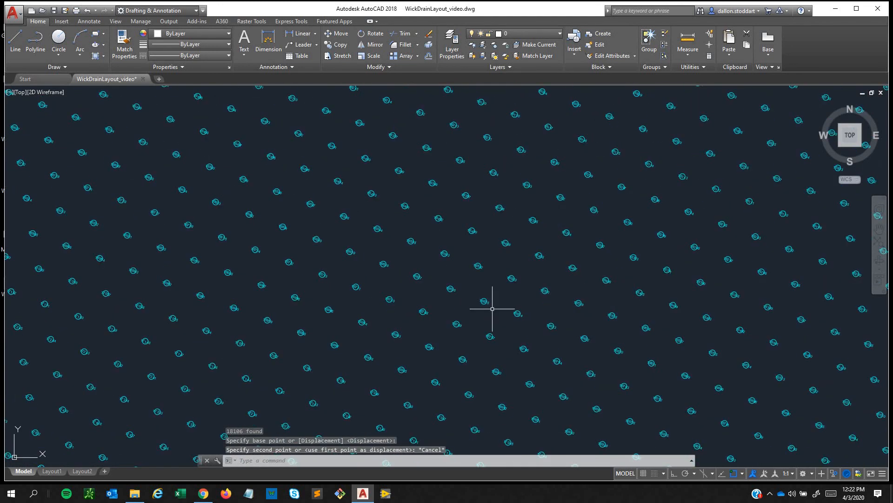
pyautogui.click(494, 316)
pyautogui.click(351, 169)
pyautogui.scroll(-10, 535, 303)
pyautogui.moveTo(549, 309); pyautogui.dragTo(527, 196, button='middle')
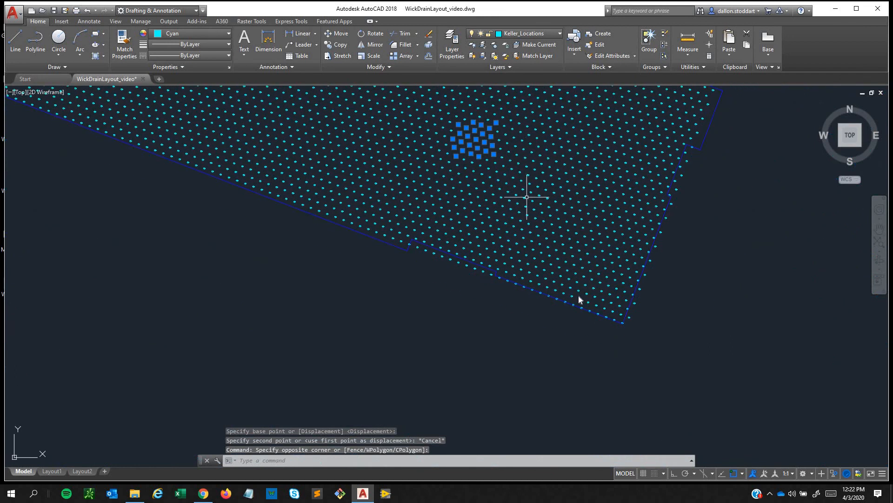
pyautogui.rightClick(527, 201)
pyautogui.click(554, 335)
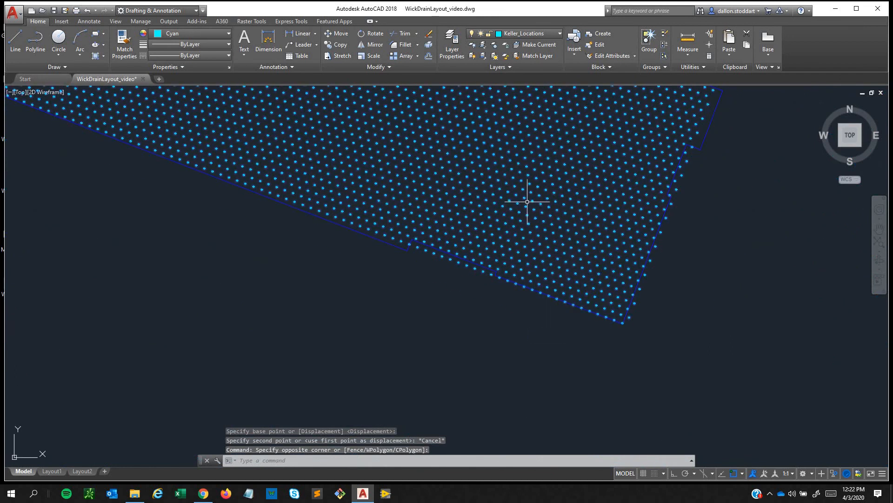
# Move the selected wick drain points from the boundary outline's lower-right corner to the matching corner of the eastern building outline on the site plan
pyautogui.write('mo')
pyautogui.press('Return')
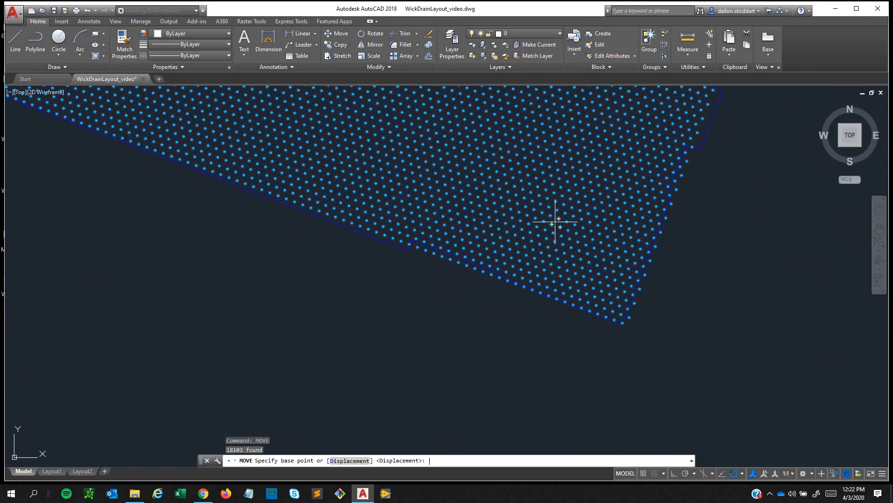
pyautogui.scroll(5, 634, 349)
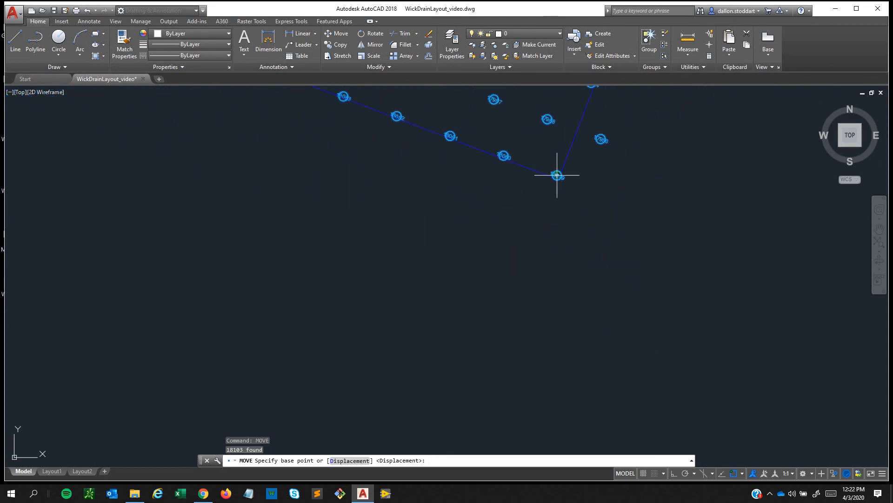
pyautogui.scroll(10, 556, 175)
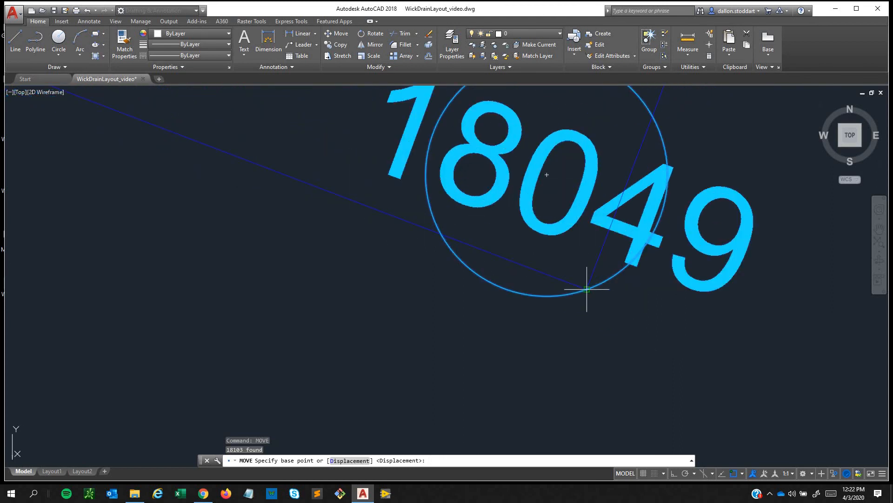
pyautogui.scroll(5, 587, 289)
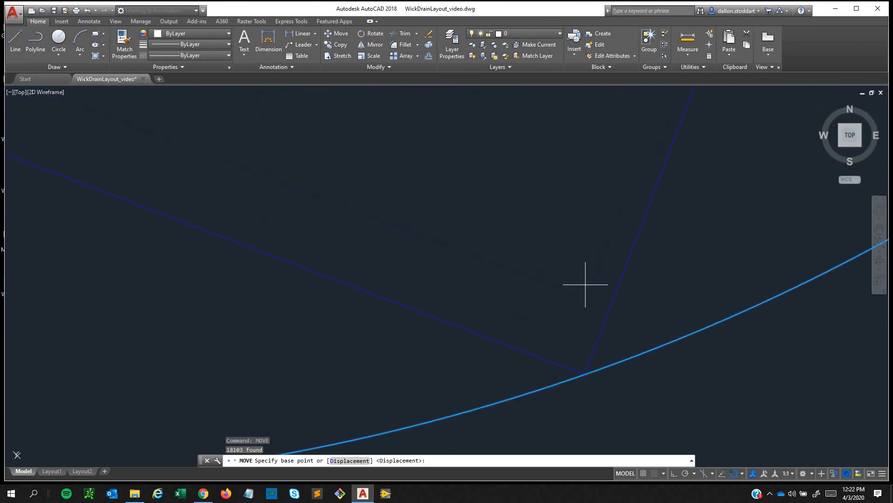
pyautogui.click(585, 374)
pyautogui.scroll(-5, 425, 325)
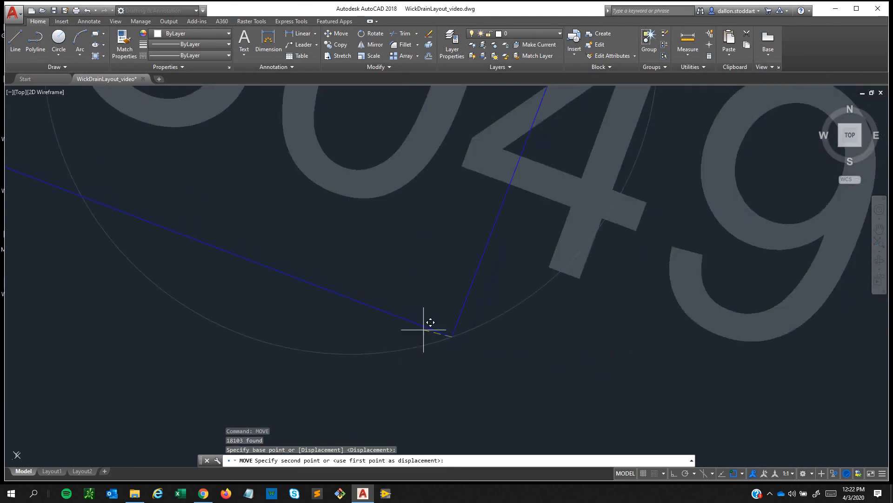
pyautogui.scroll(-10, 267, 308)
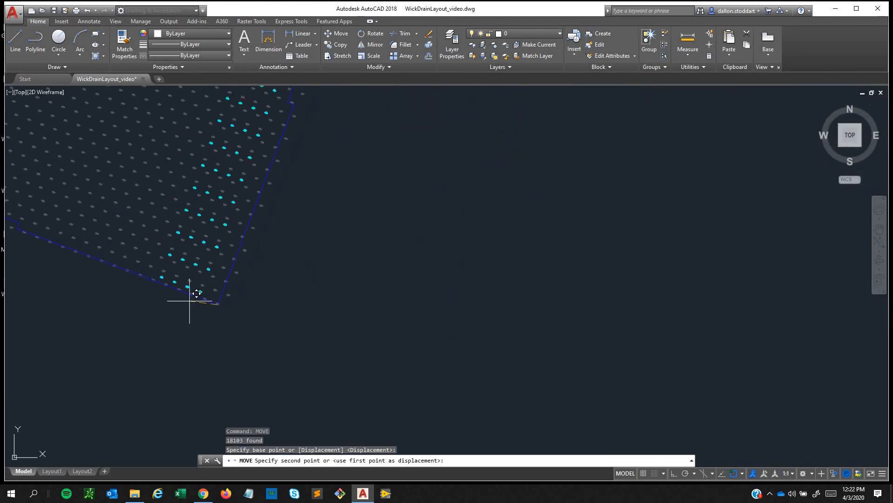
pyautogui.scroll(1, 157, 297)
pyautogui.moveTo(193, 299); pyautogui.dragTo(812, 317, button='middle')
pyautogui.scroll(-1, 497, 309)
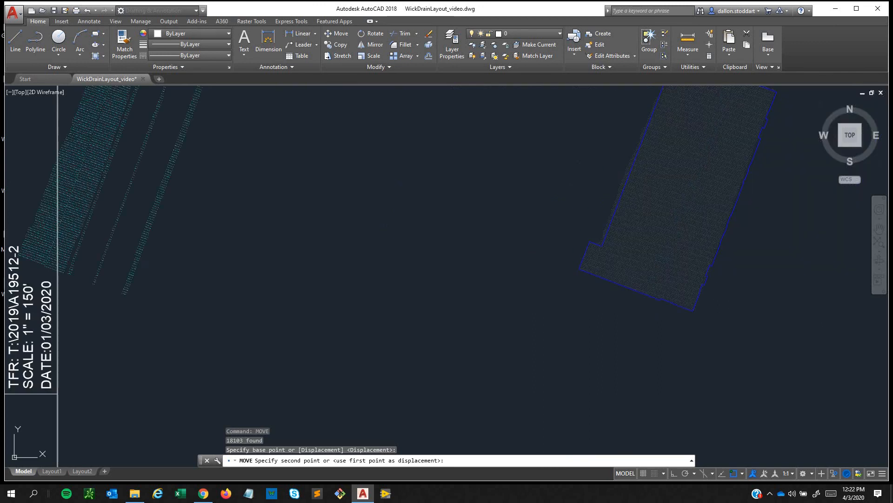
pyautogui.scroll(-1, 220, 281)
pyautogui.moveTo(372, 305); pyautogui.dragTo(886, 398, button='middle')
pyautogui.scroll(8, 303, 261)
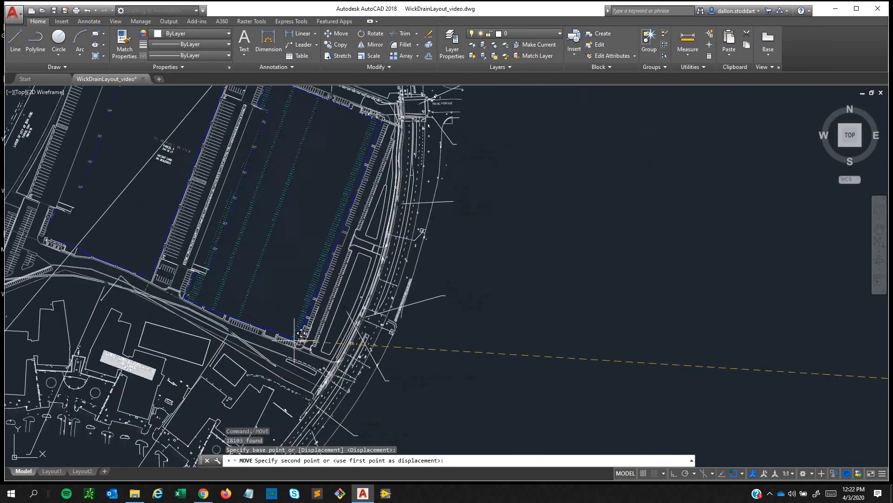
pyautogui.scroll(5, 310, 254)
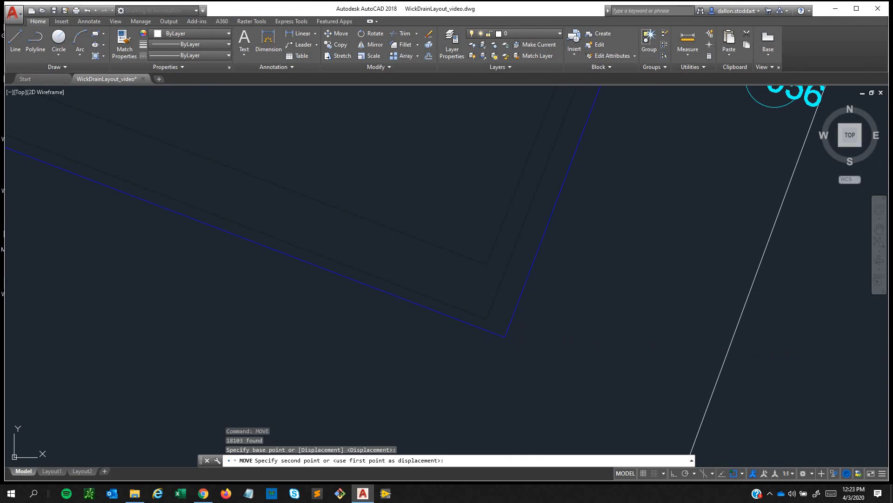
pyautogui.scroll(-6, 469, 329)
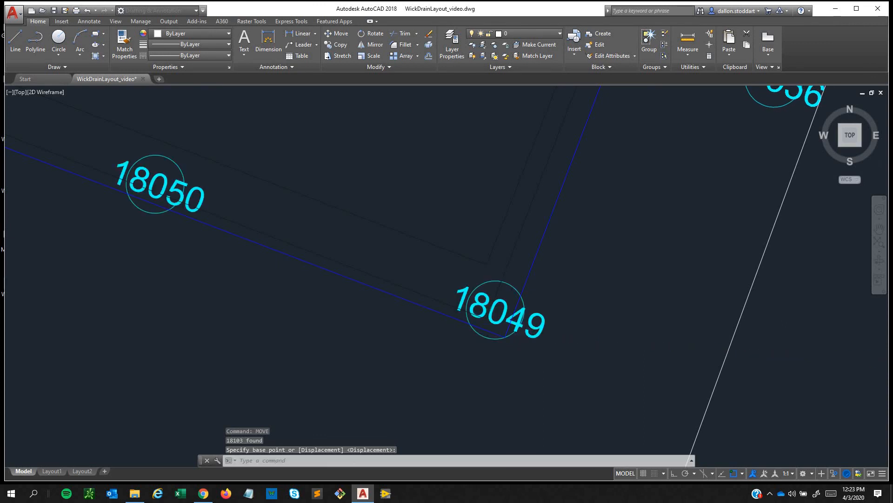
pyautogui.click(468, 332)
# Save the drawing with the wick drain grid in place on the site plan
pyautogui.scroll(-5, 467, 331)
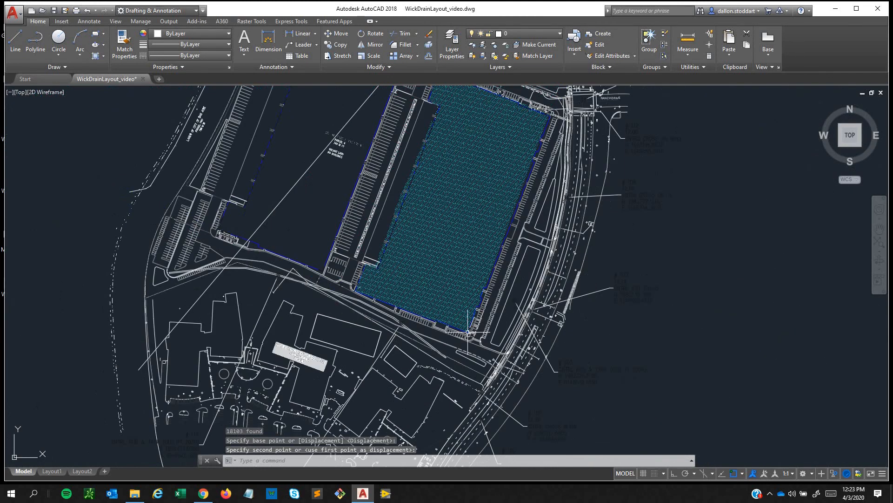
pyautogui.moveTo(467, 332)
pyautogui.mouseDown(button='middle')
pyautogui.moveTo(362, 385)
pyautogui.moveTo(342, 371)
pyautogui.mouseUp(button='middle')
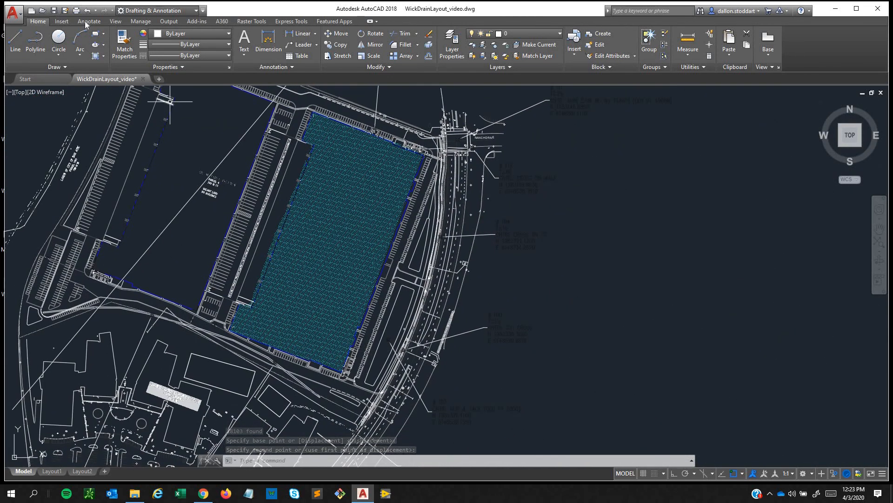
pyautogui.click(54, 10)
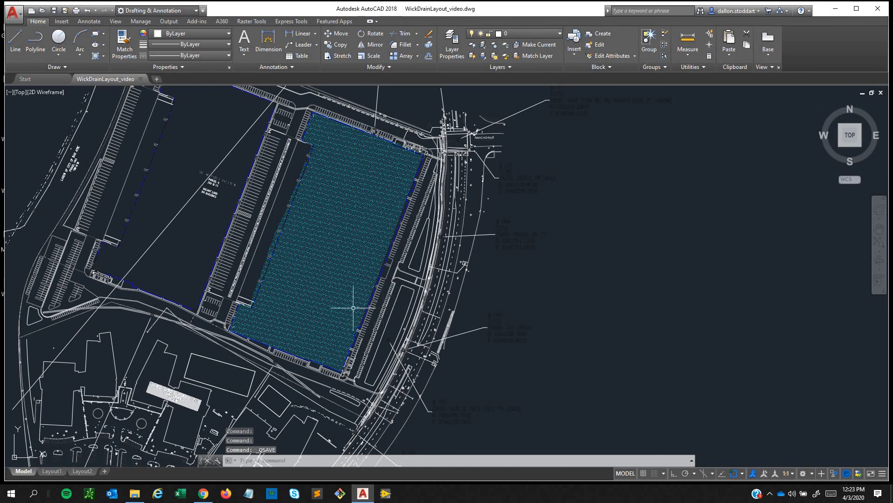
pyautogui.scroll(4, 353, 307)
pyautogui.scroll(-4, 315, 285)
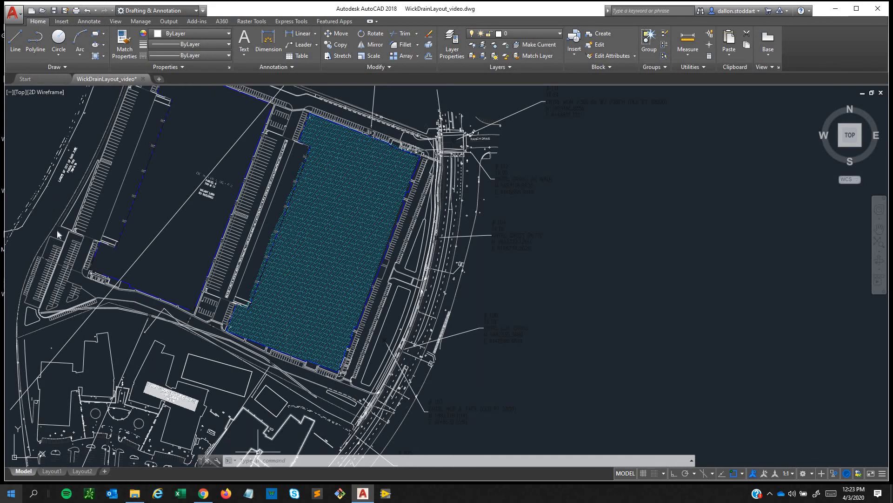
pyautogui.click(12, 494)
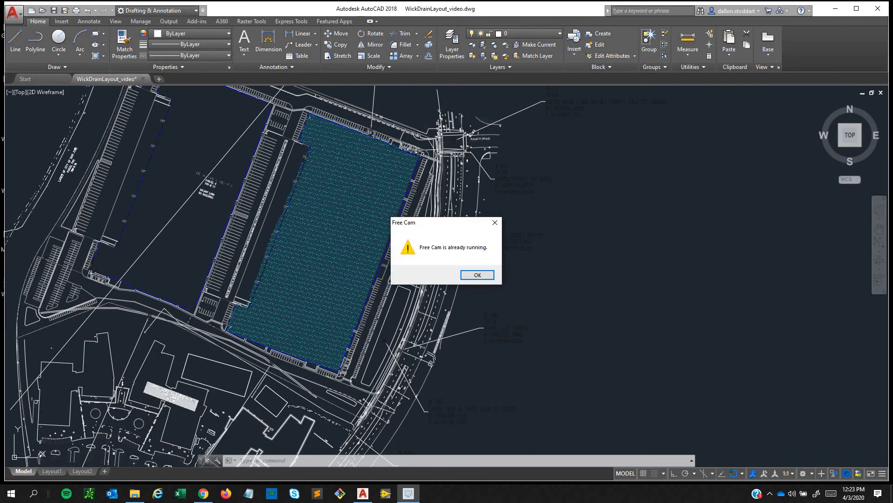